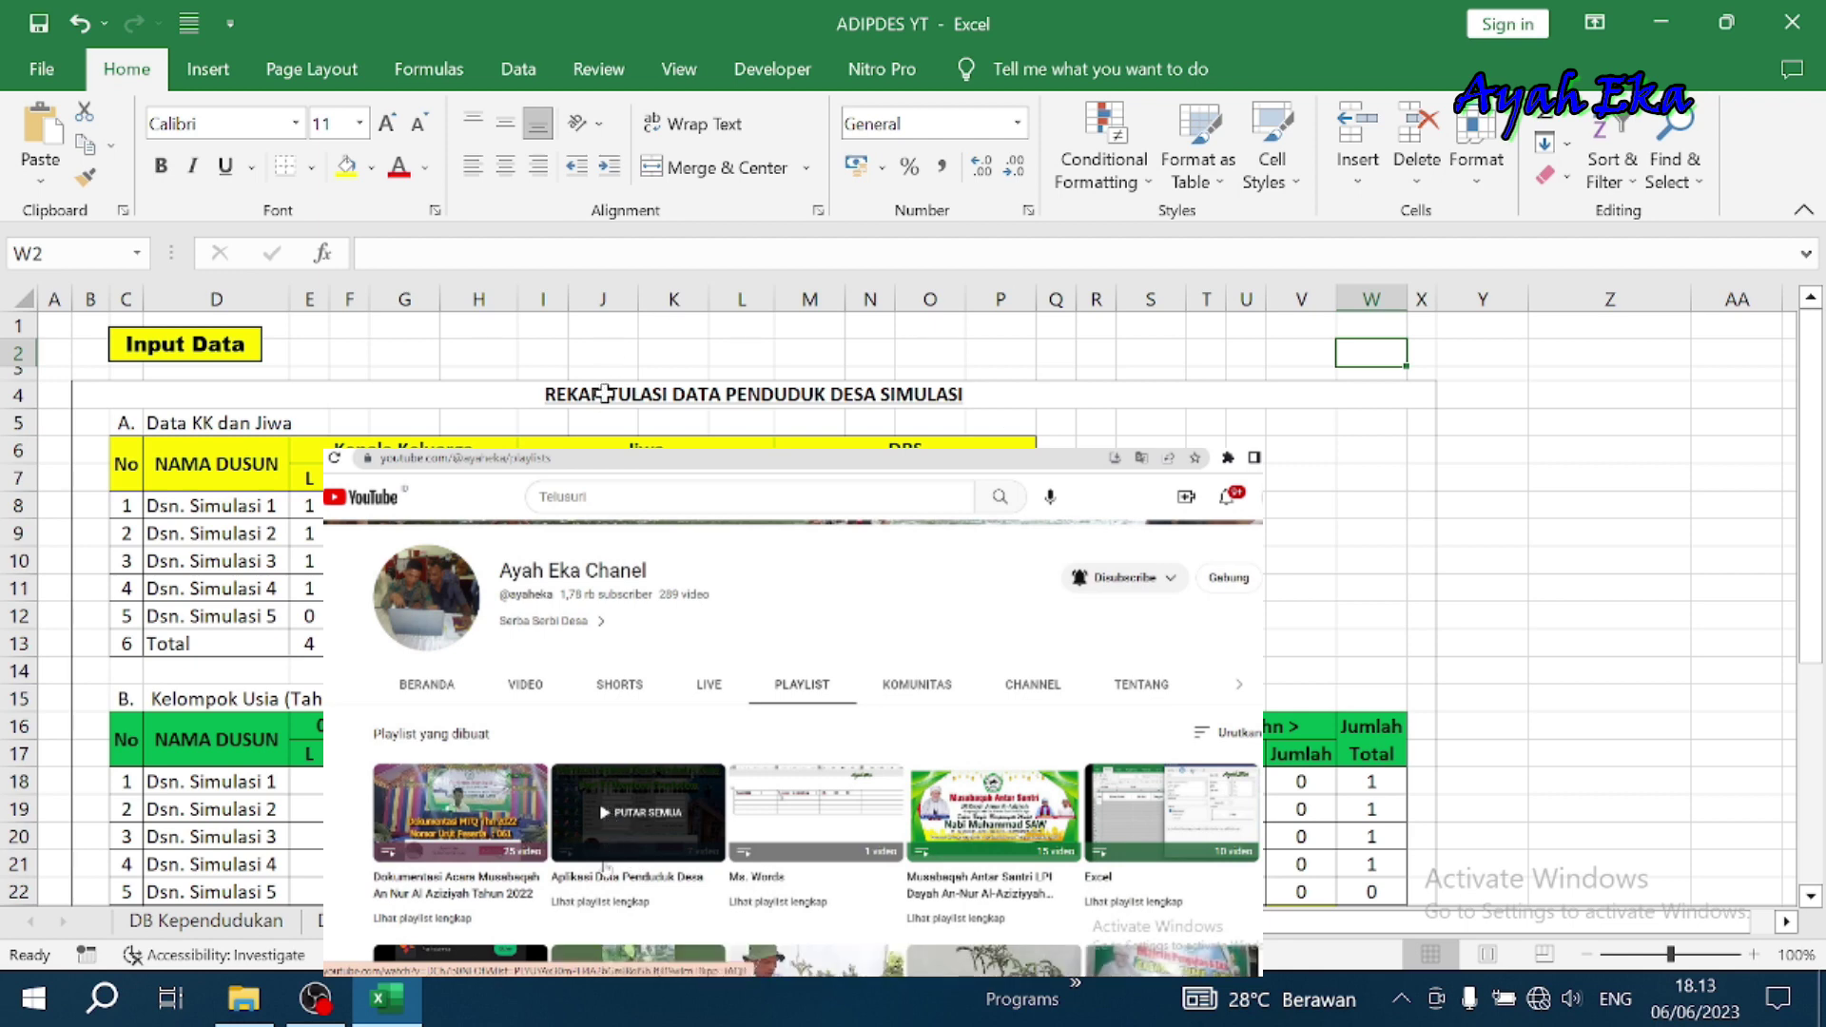
Review the COUNTIFS formulas in cells F8 and F9 of the recap table
scroll(988, 629, down, 1)
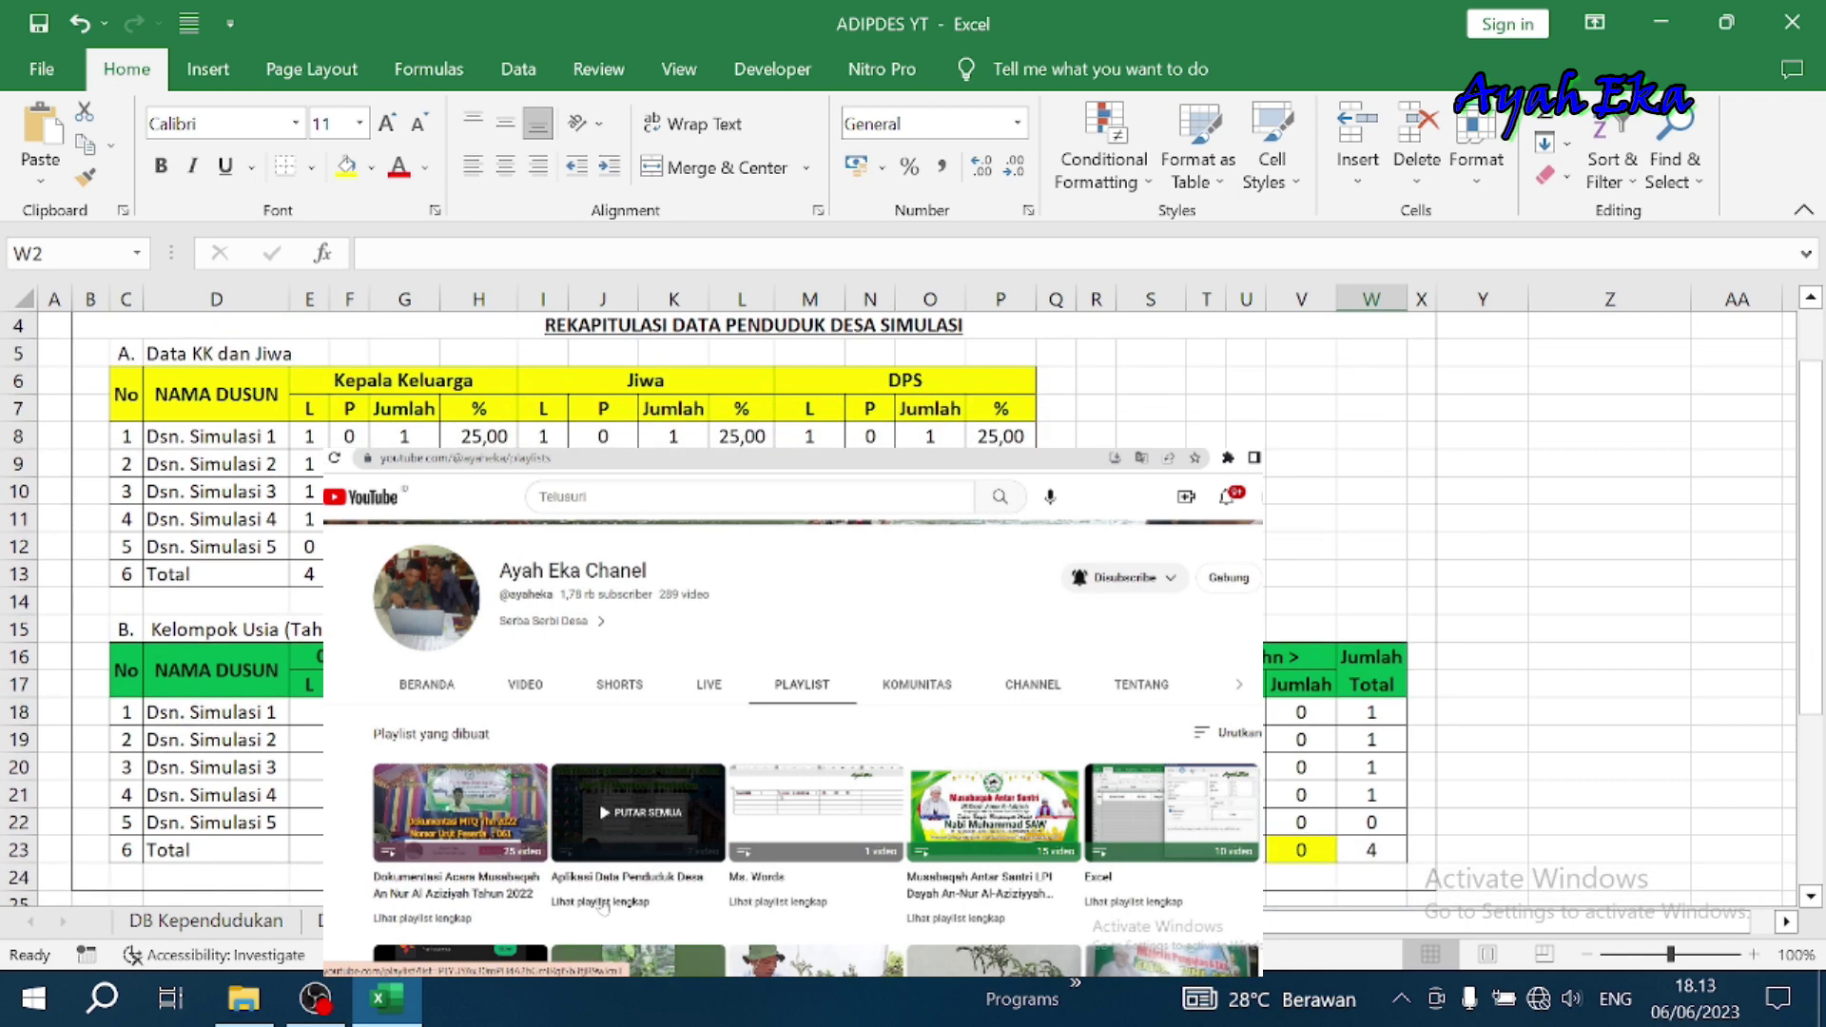
scroll(1125, 652, up, 1)
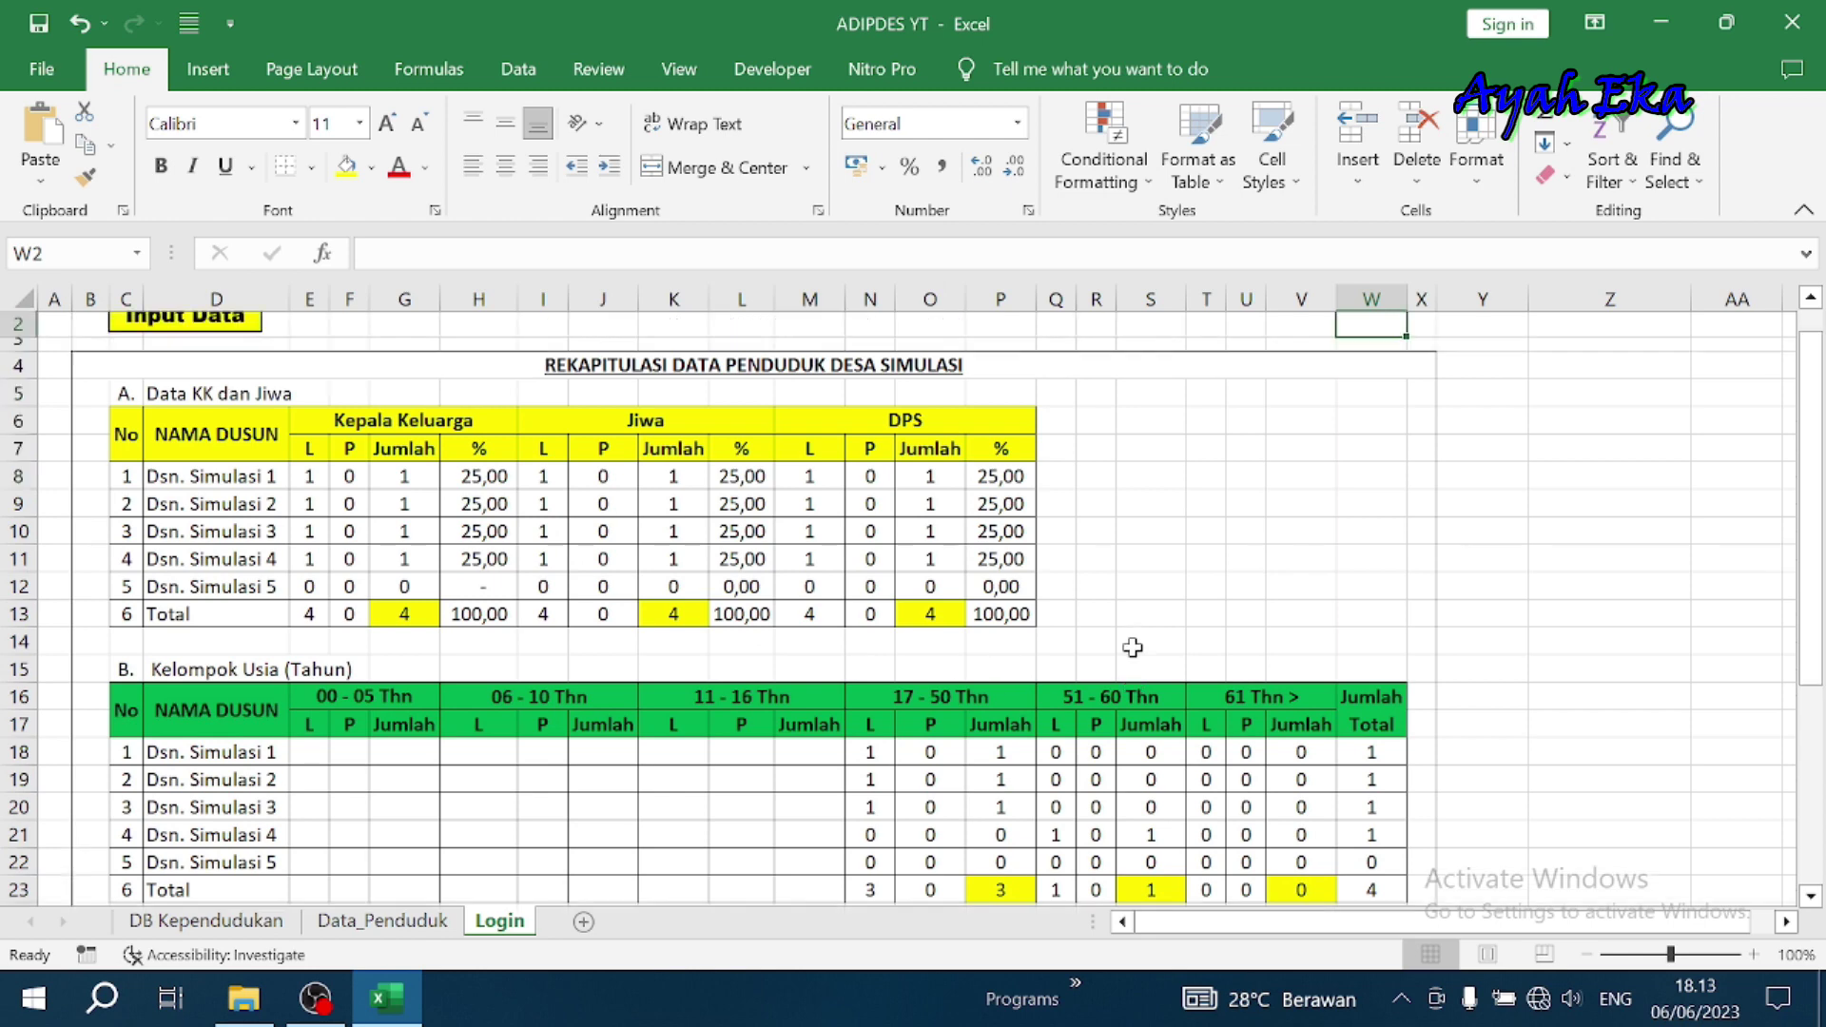
click(336, 507)
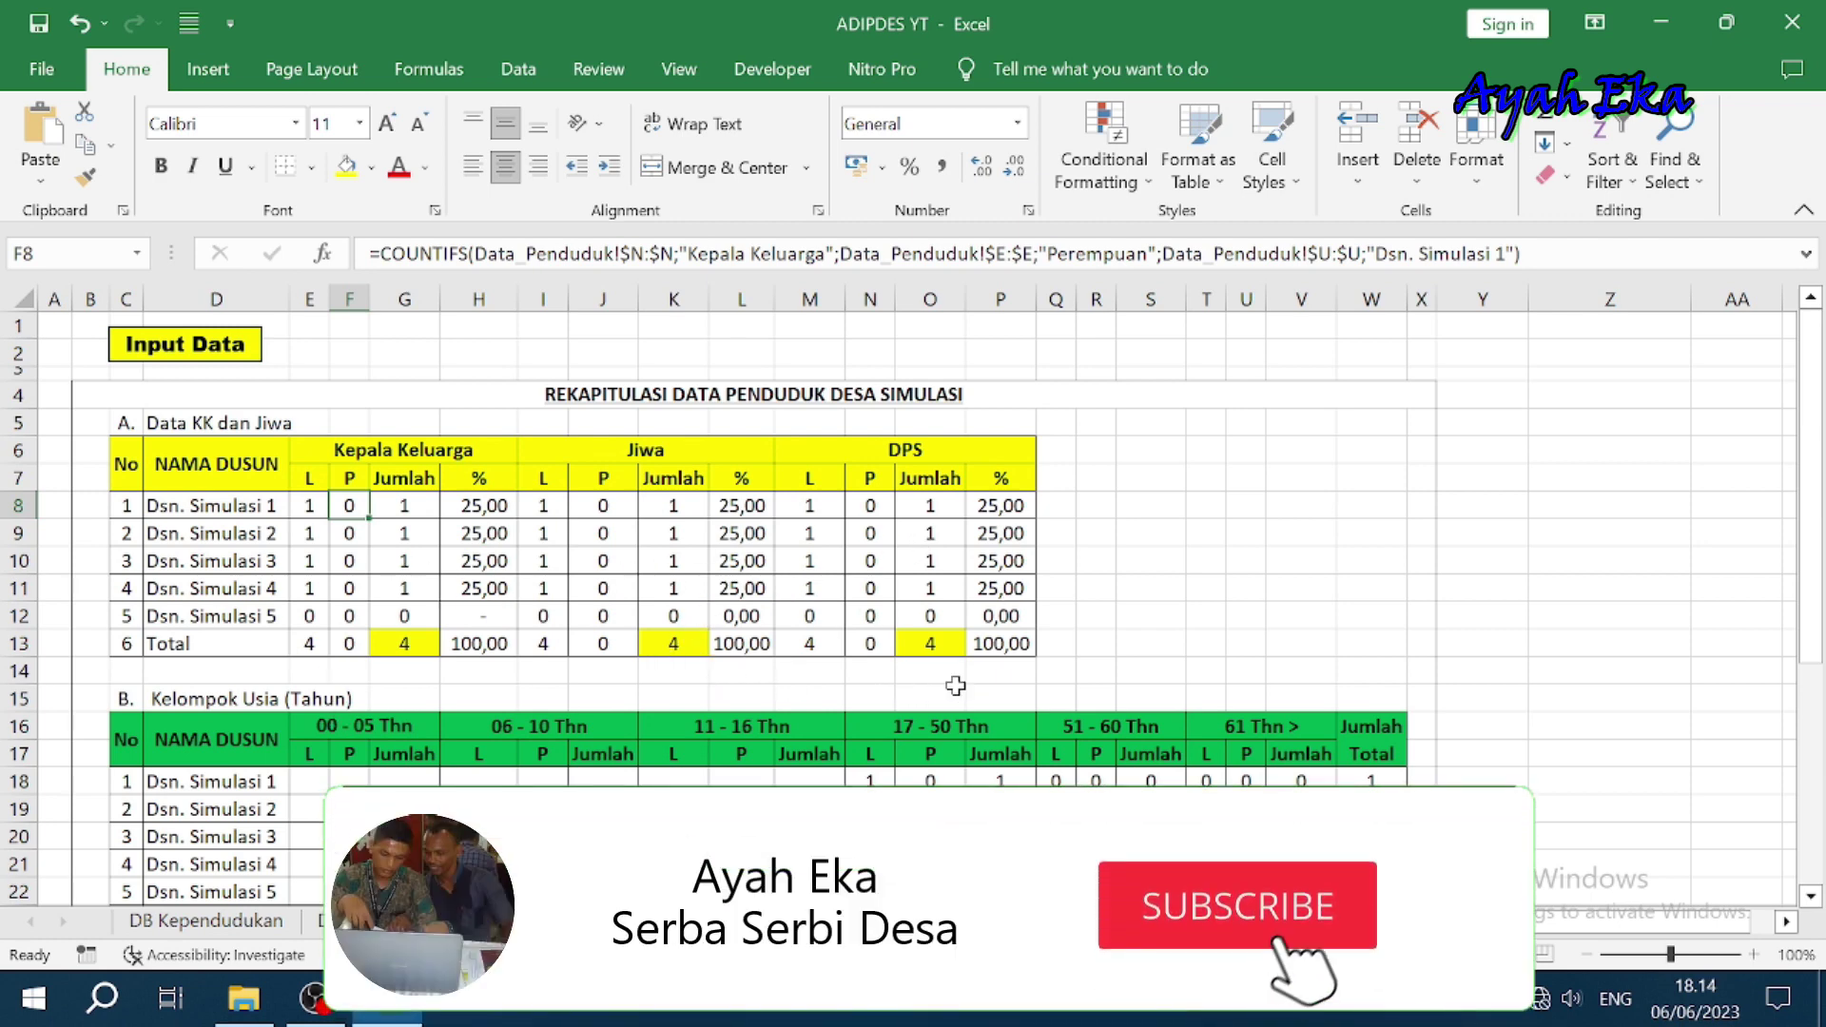
key(Down)
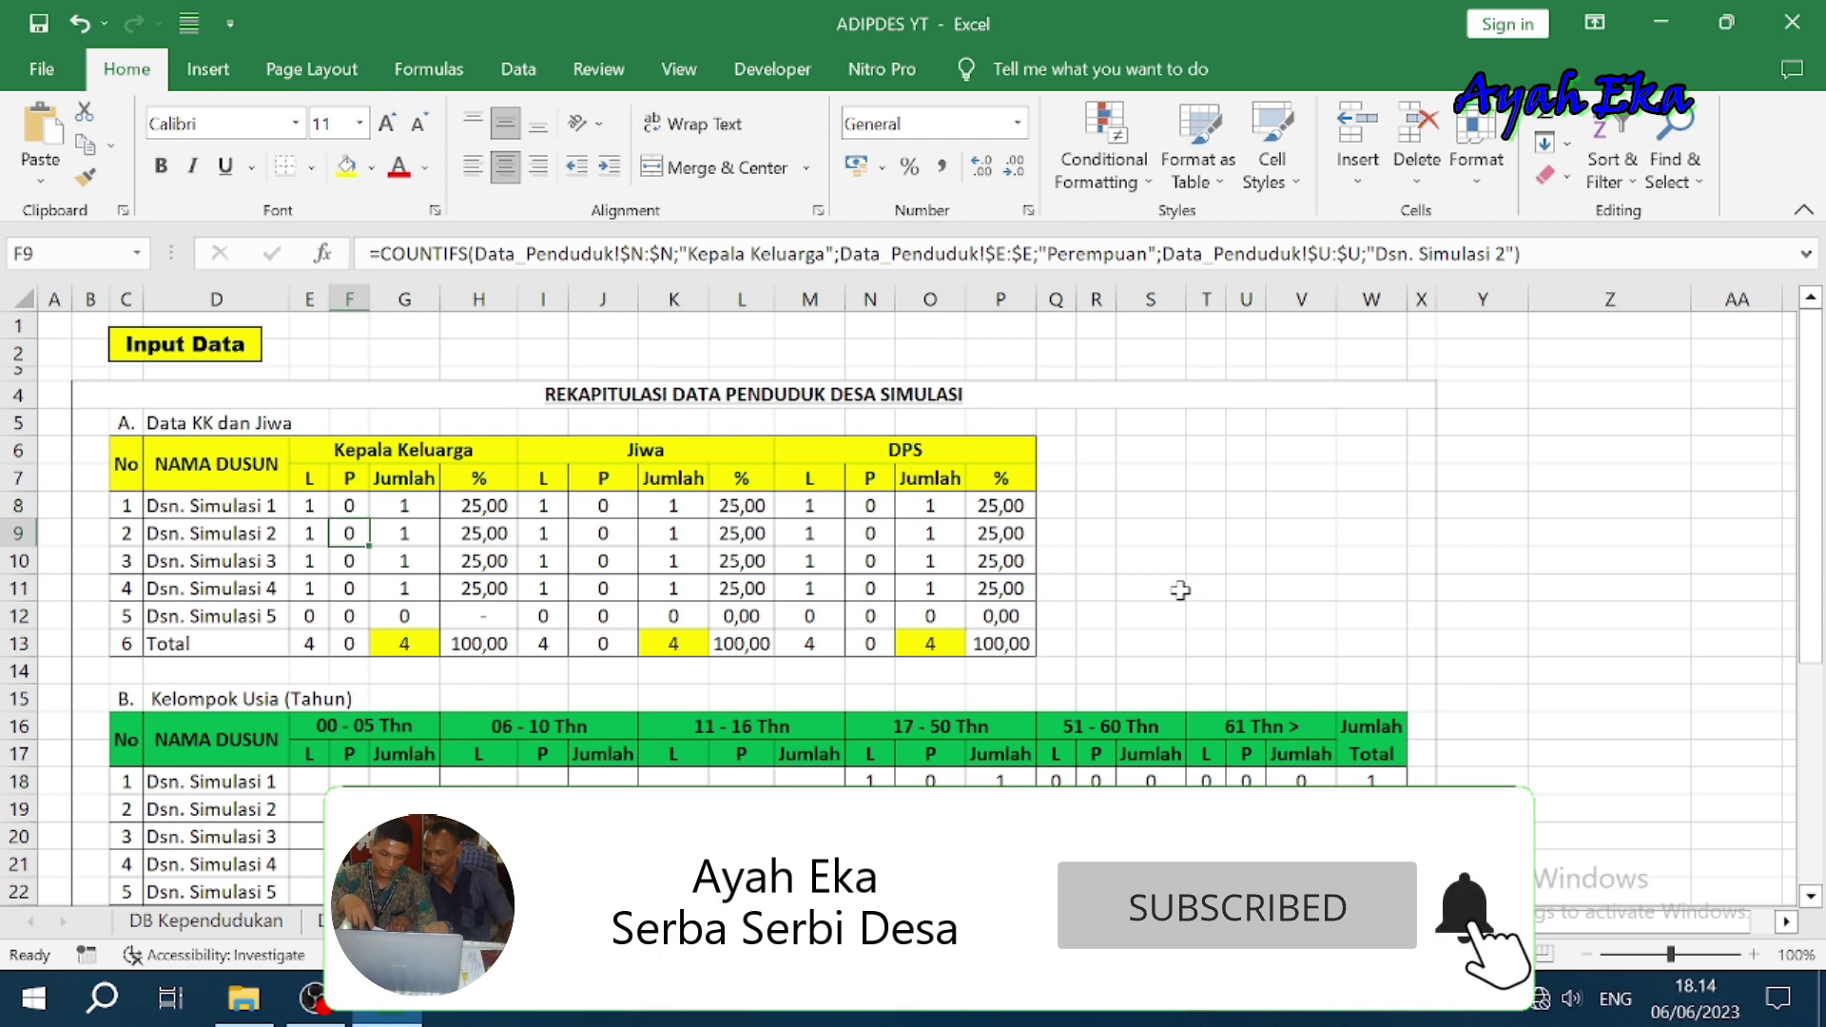
click(1179, 591)
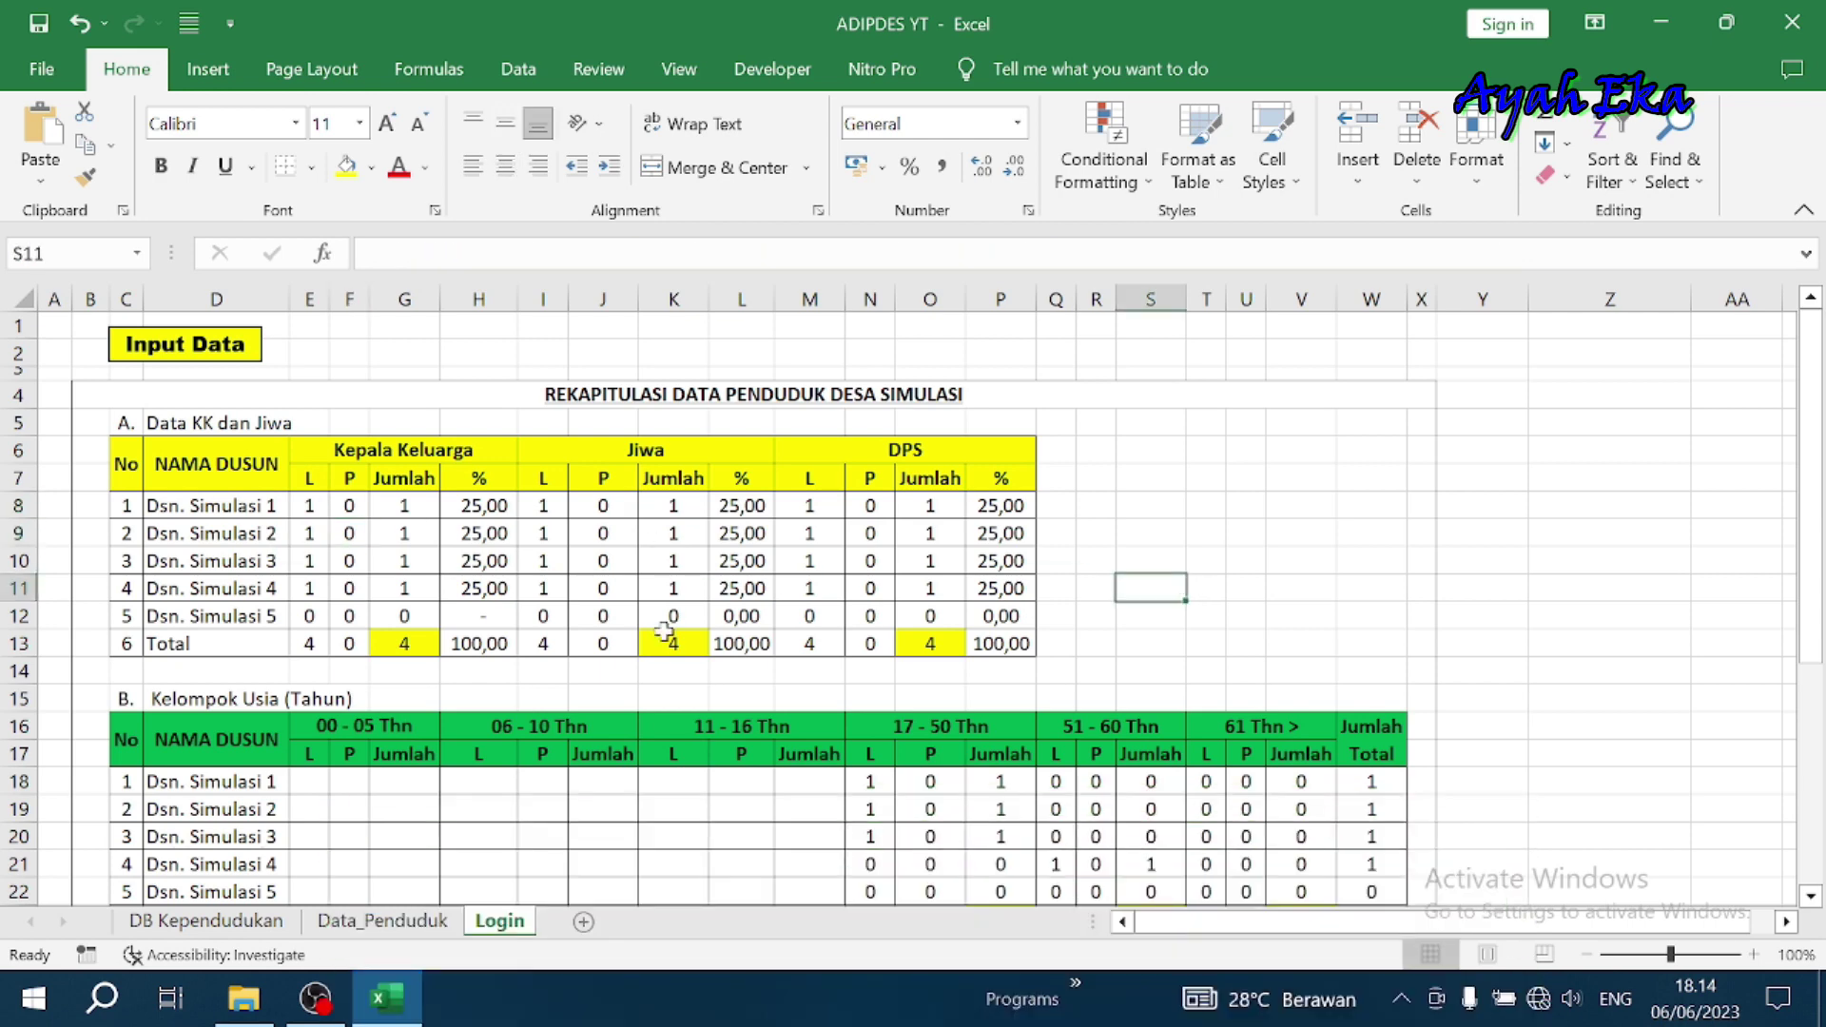
scroll(663, 630, down, 2)
scroll(663, 631, up, 2)
Draw a rectangle across T1:W2 and give it the caption 'Cetak Data Rekap'
click(209, 71)
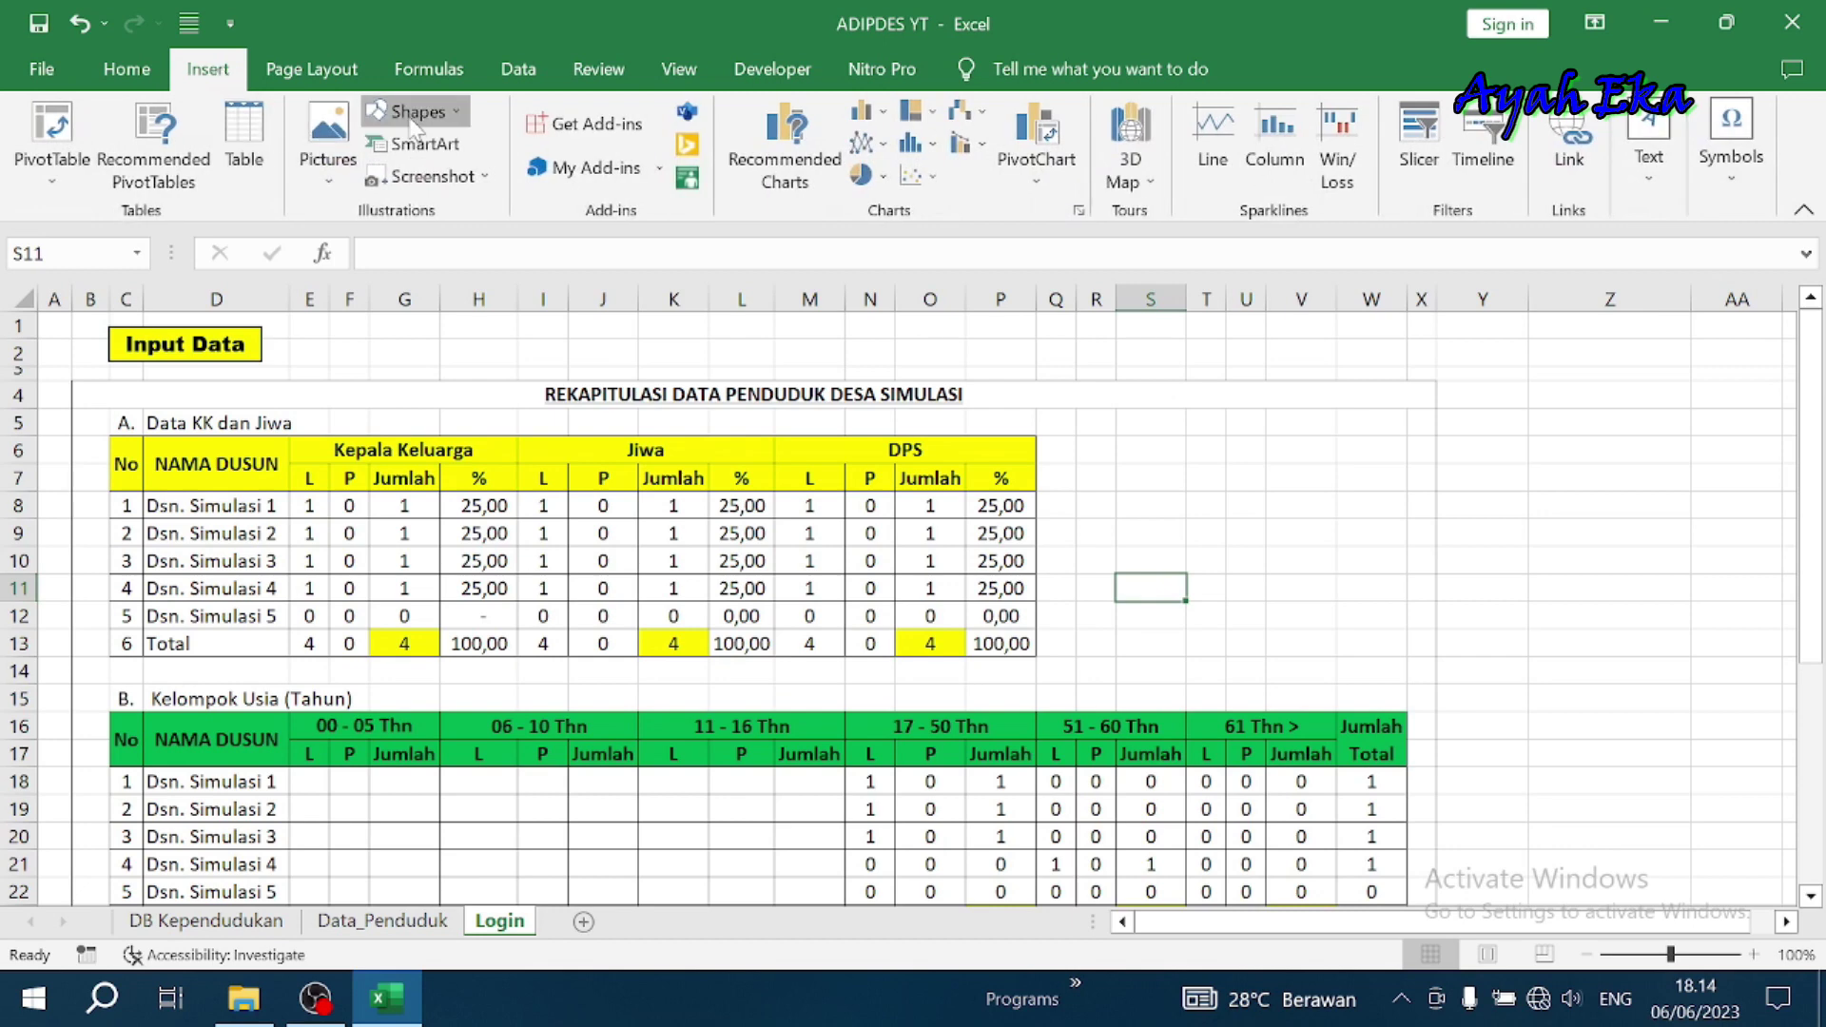
click(414, 113)
click(466, 180)
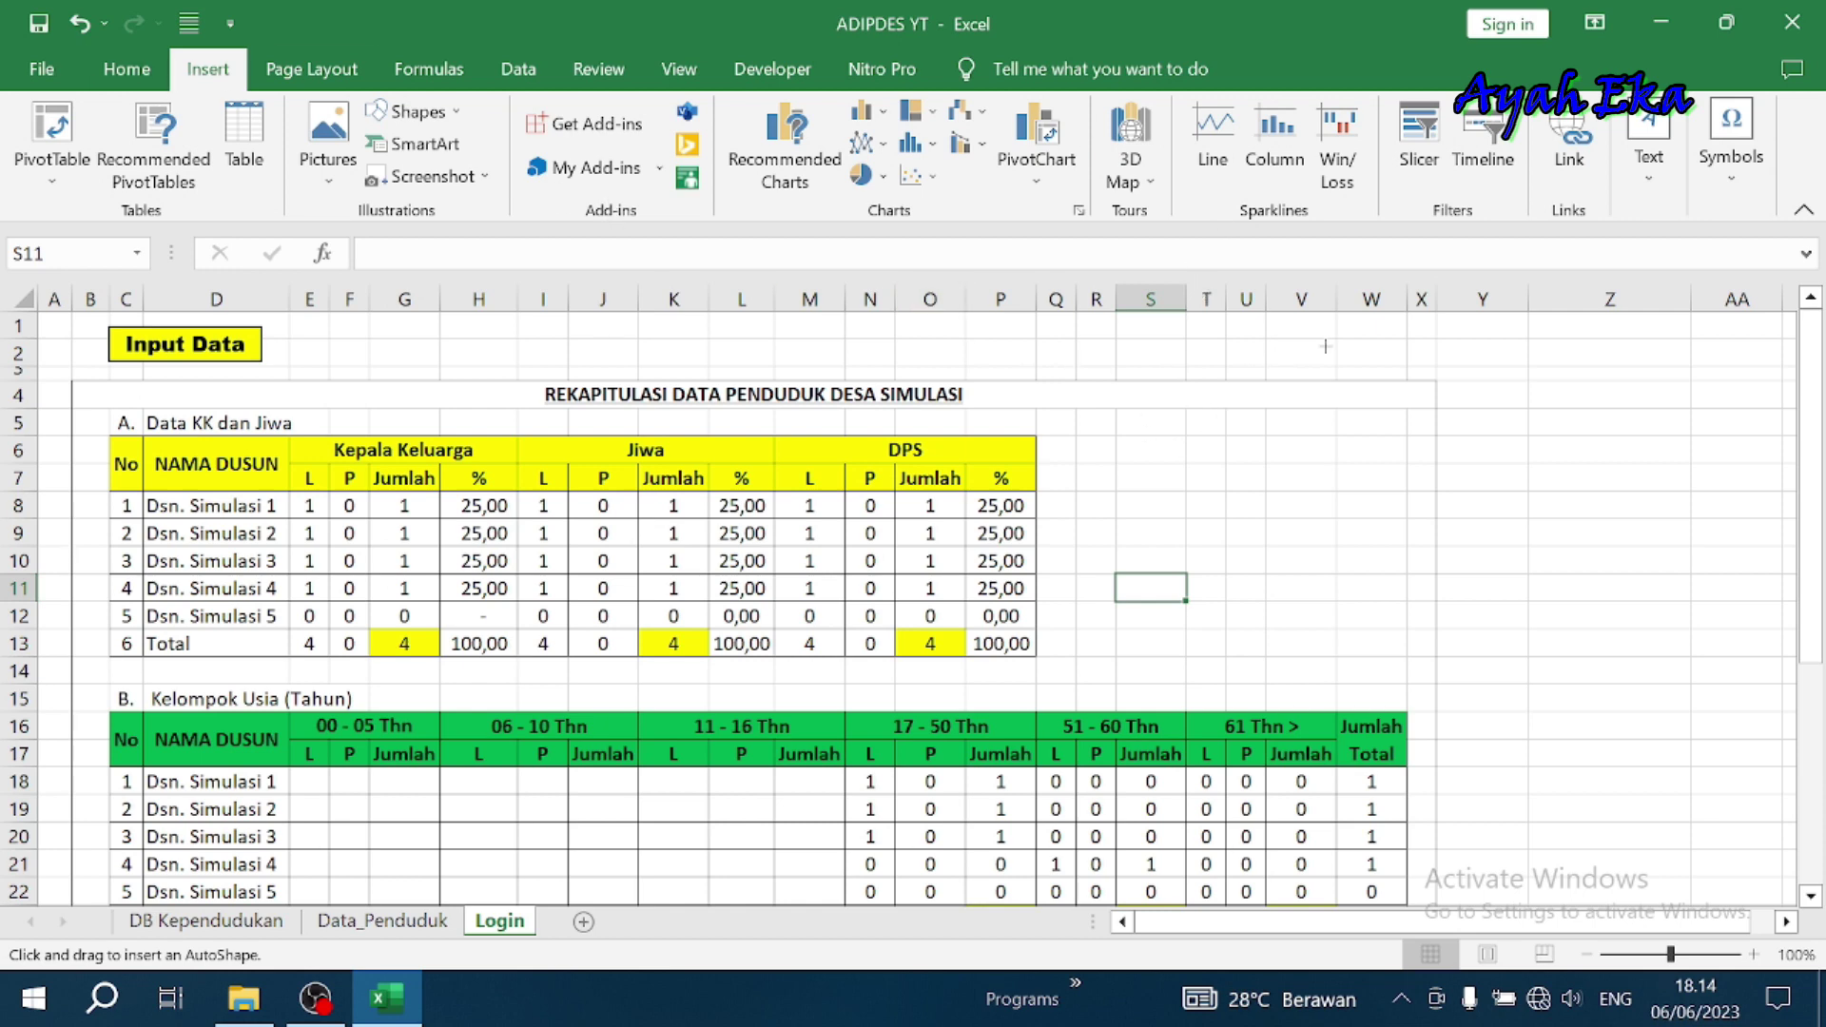
drag(1211, 324, 1392, 363)
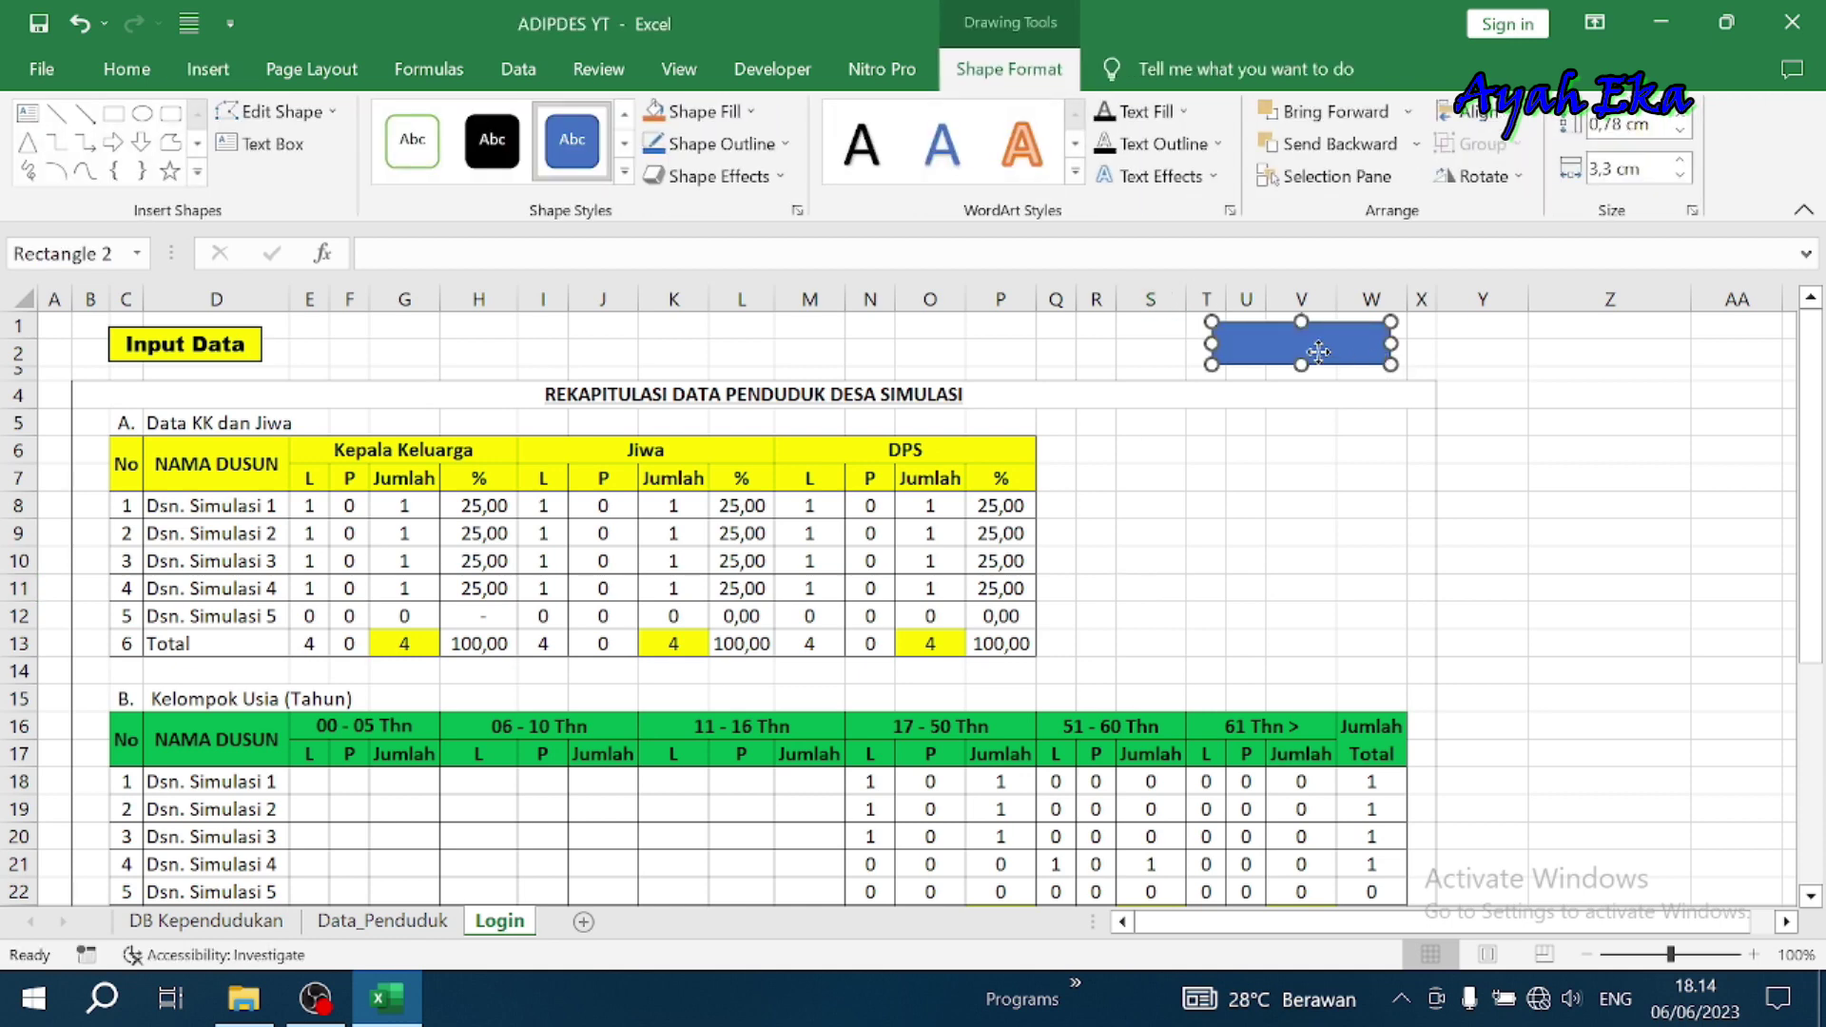
right_click(1318, 352)
click(1402, 556)
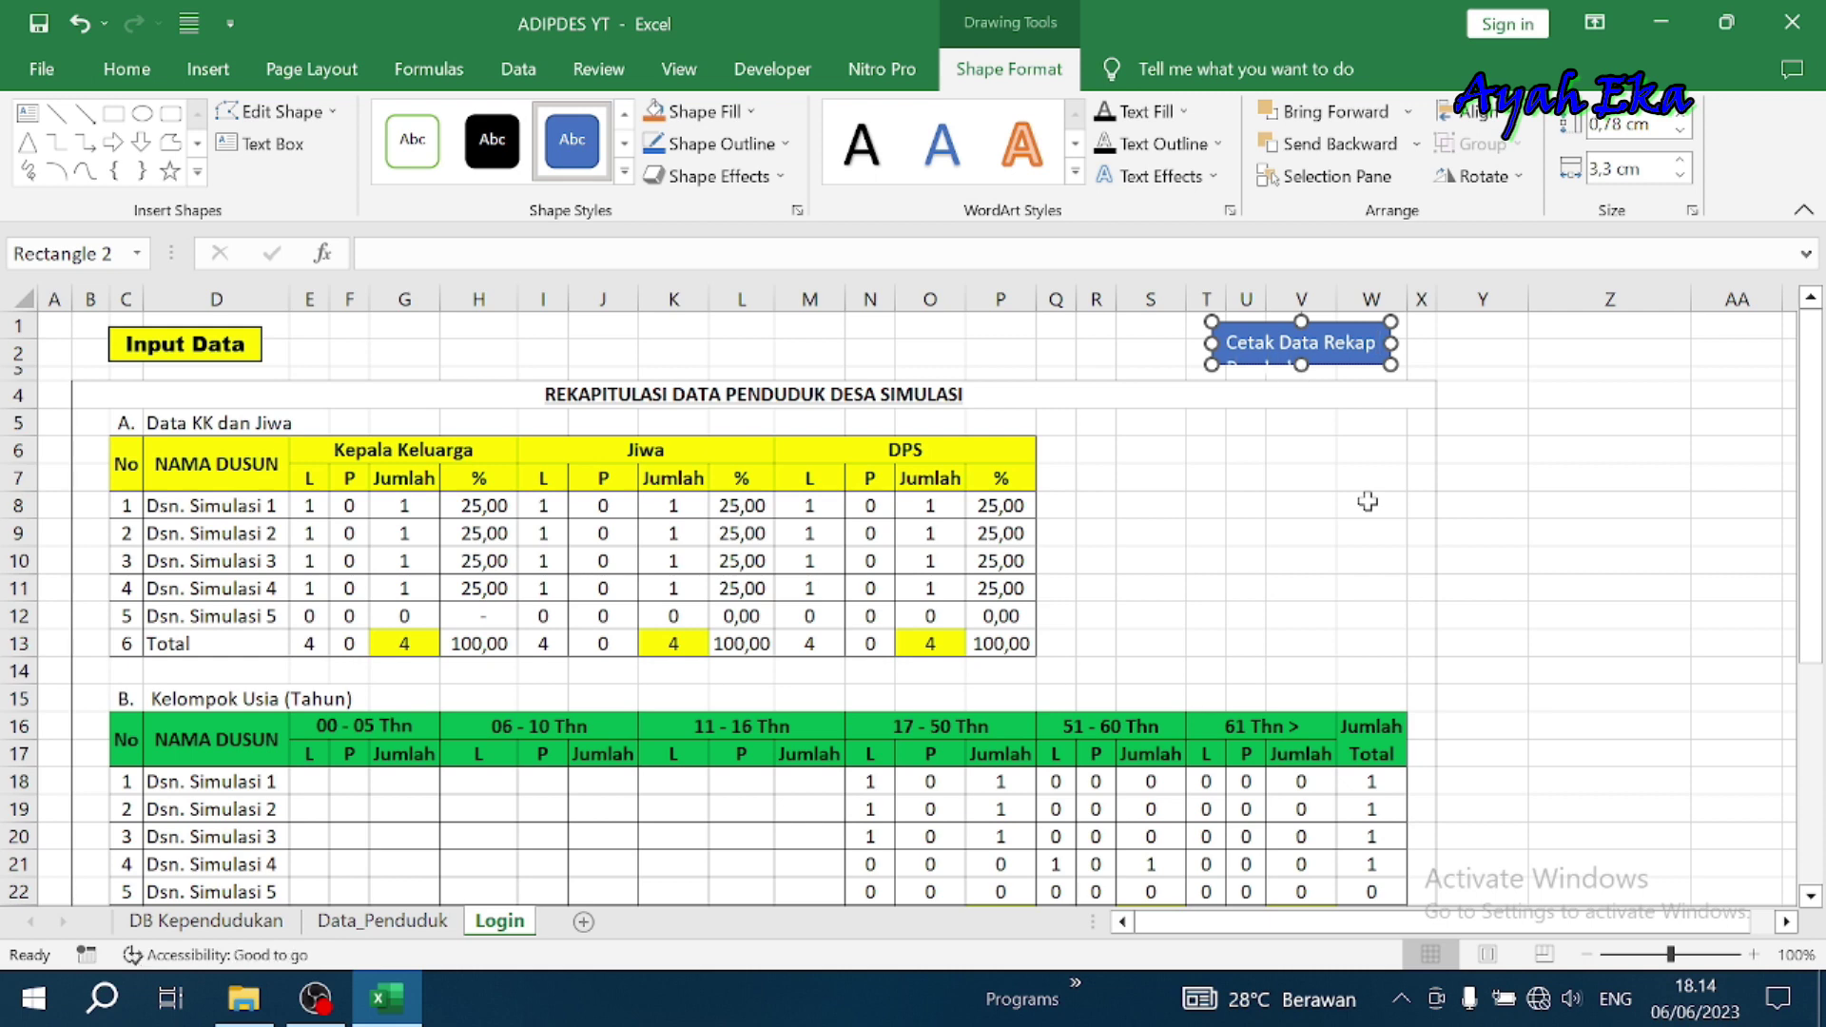
click(1535, 503)
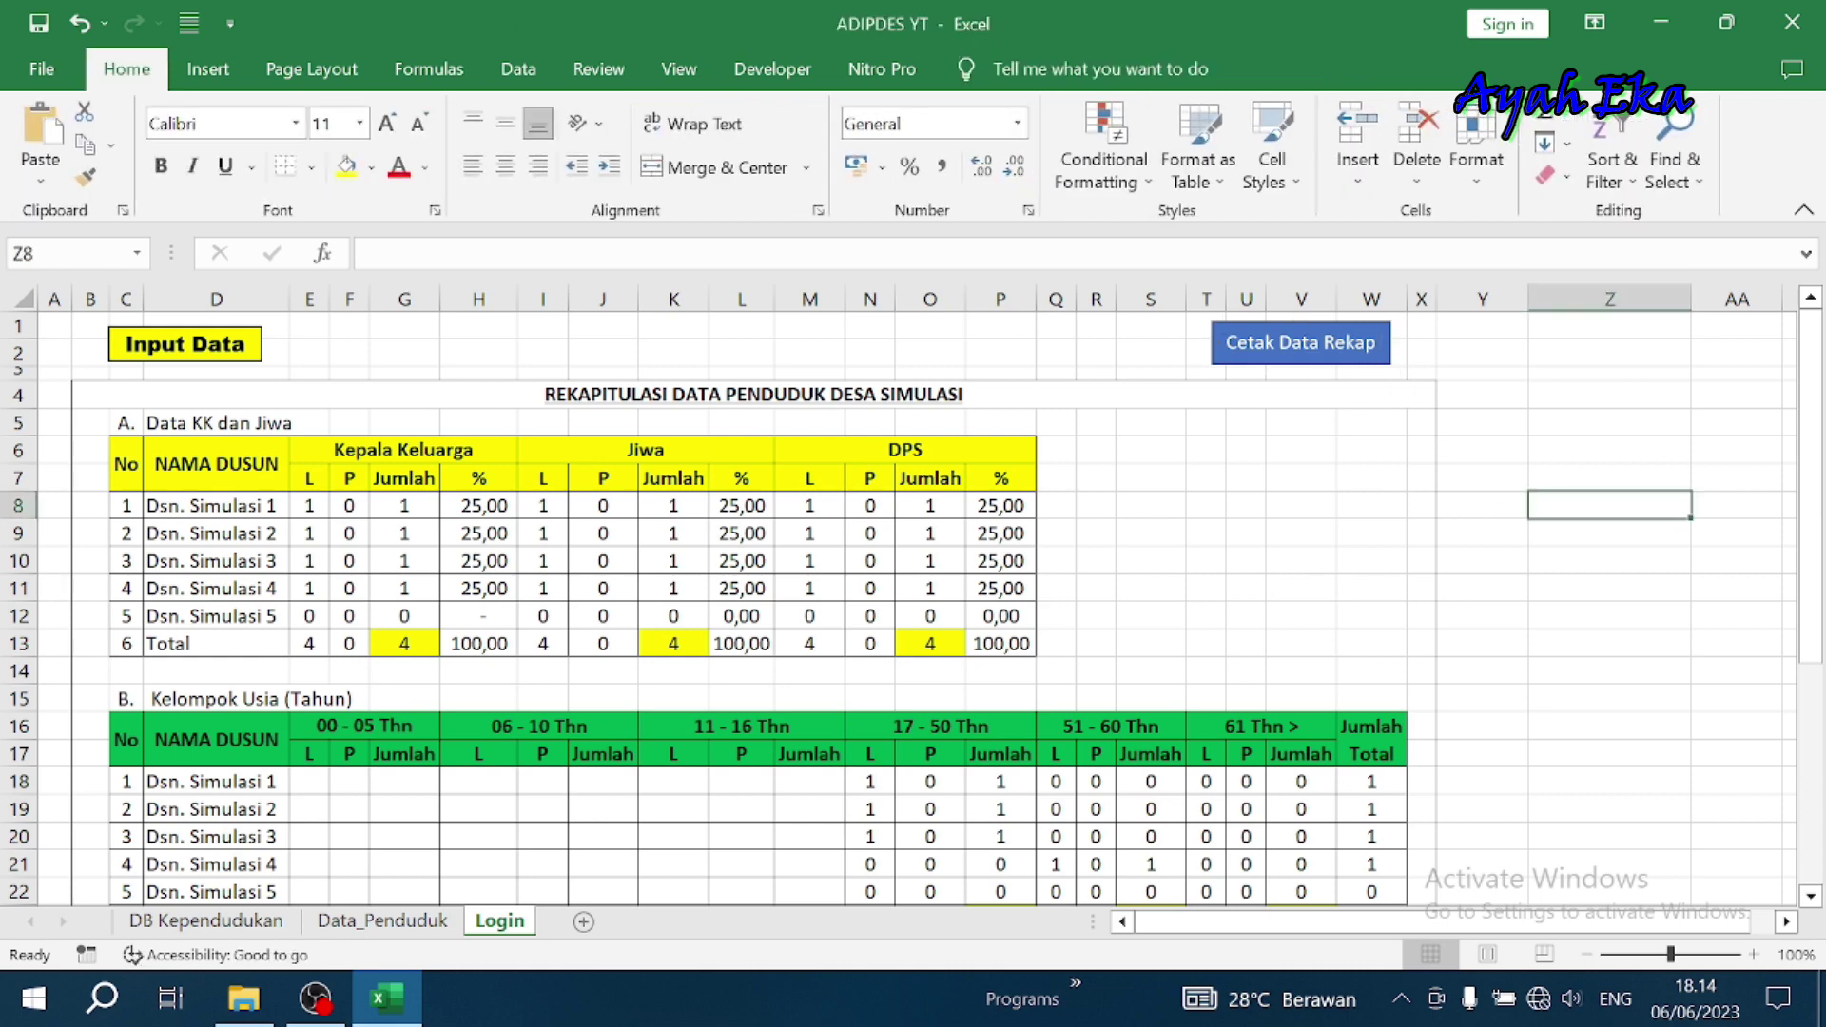
Resize the button shape to 0,6 cm high and 5 cm wide
click(1384, 343)
drag(1391, 344, 1498, 350)
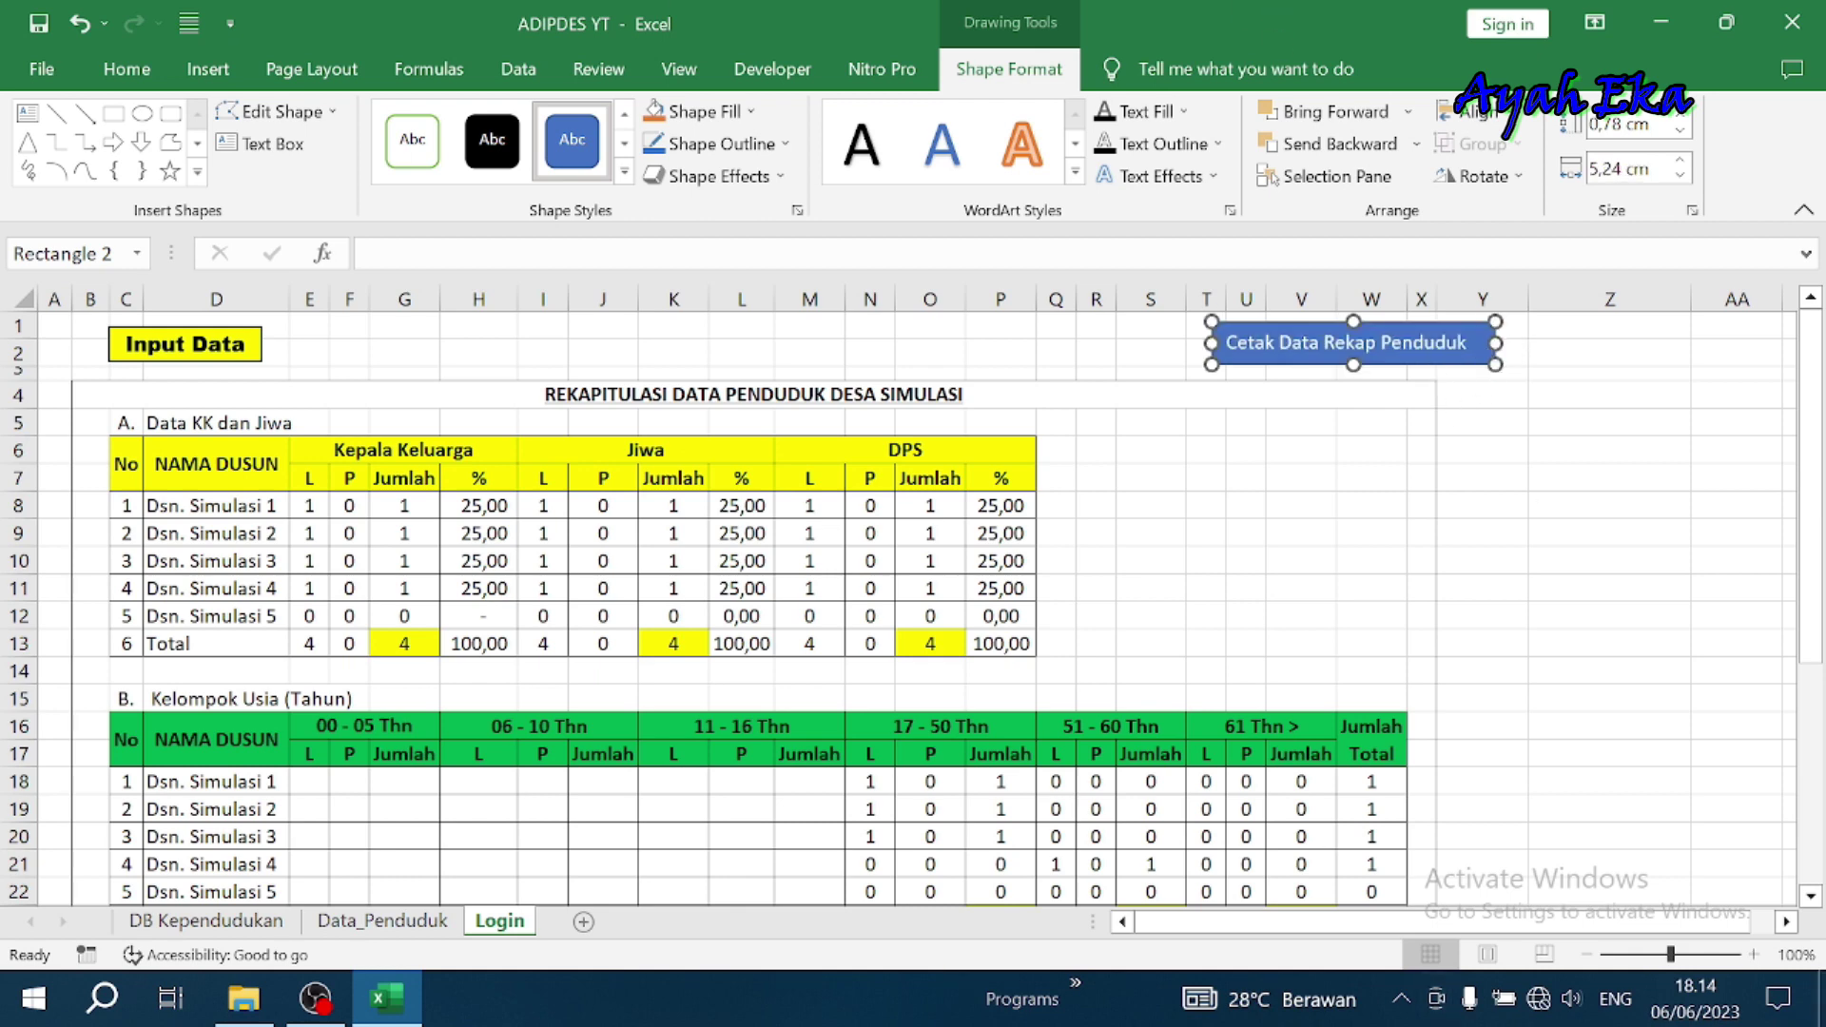
click(1680, 131)
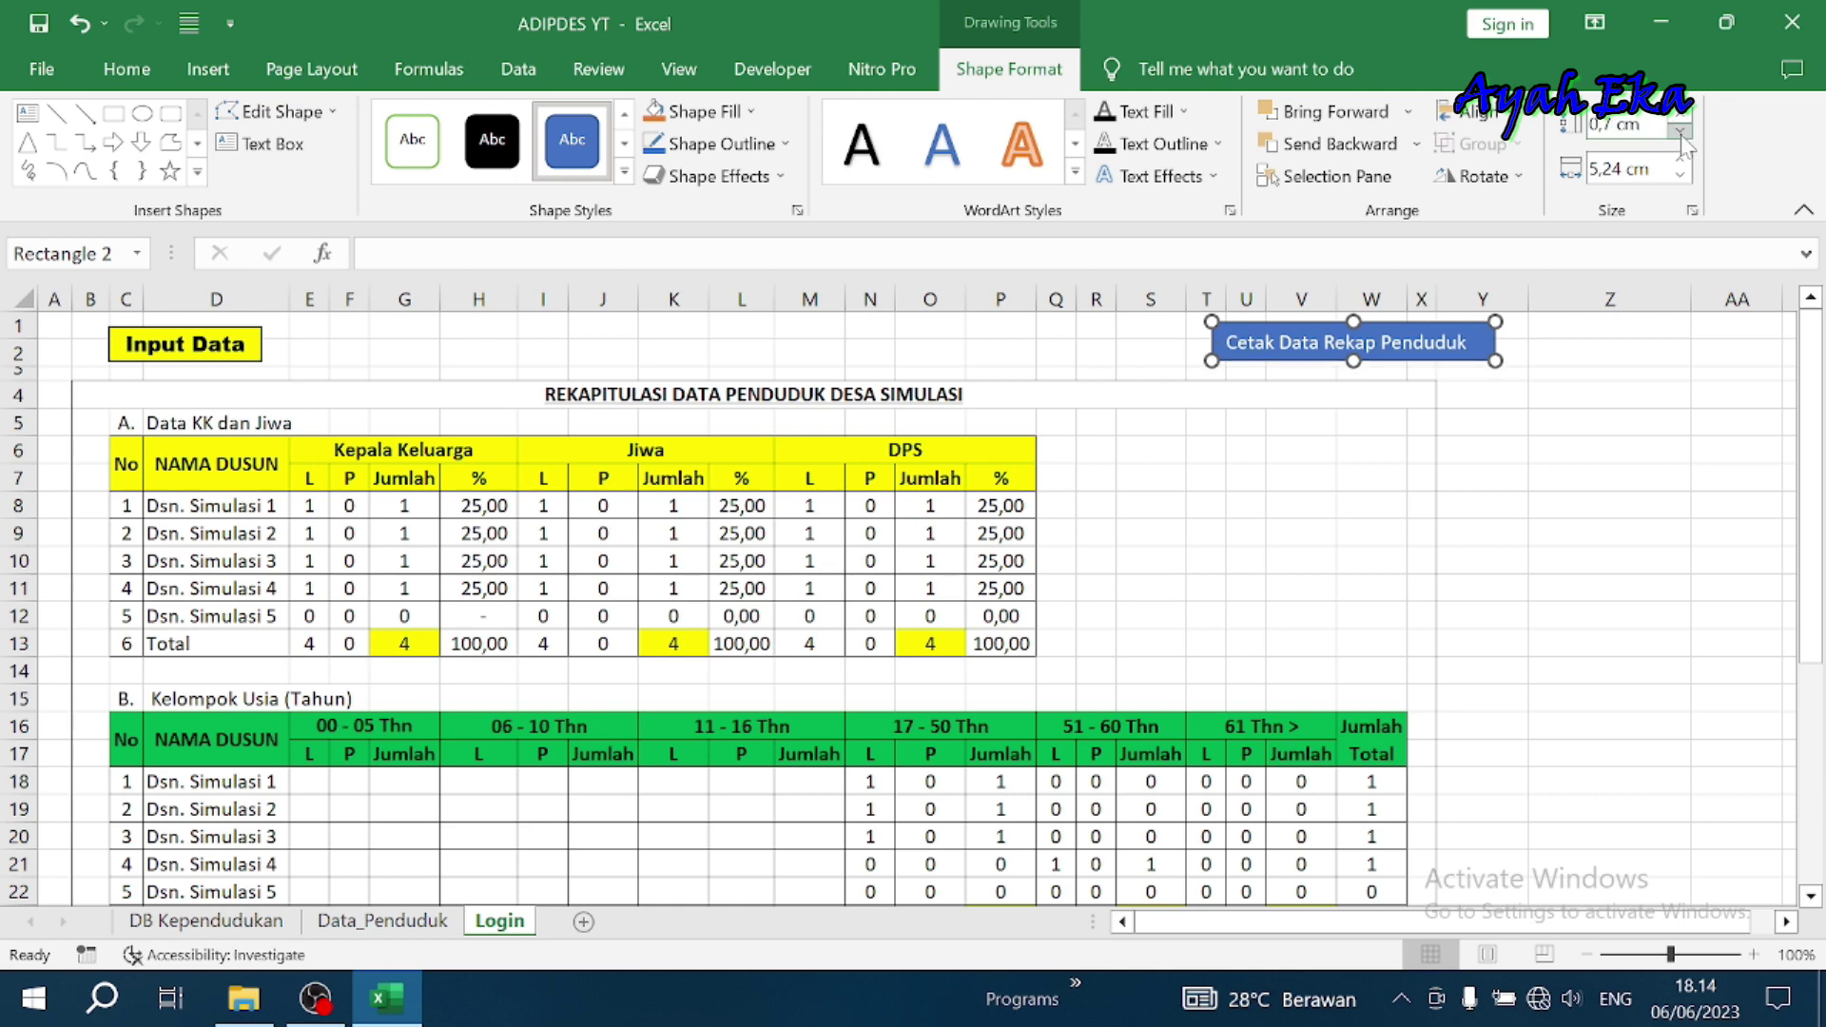
click(1679, 132)
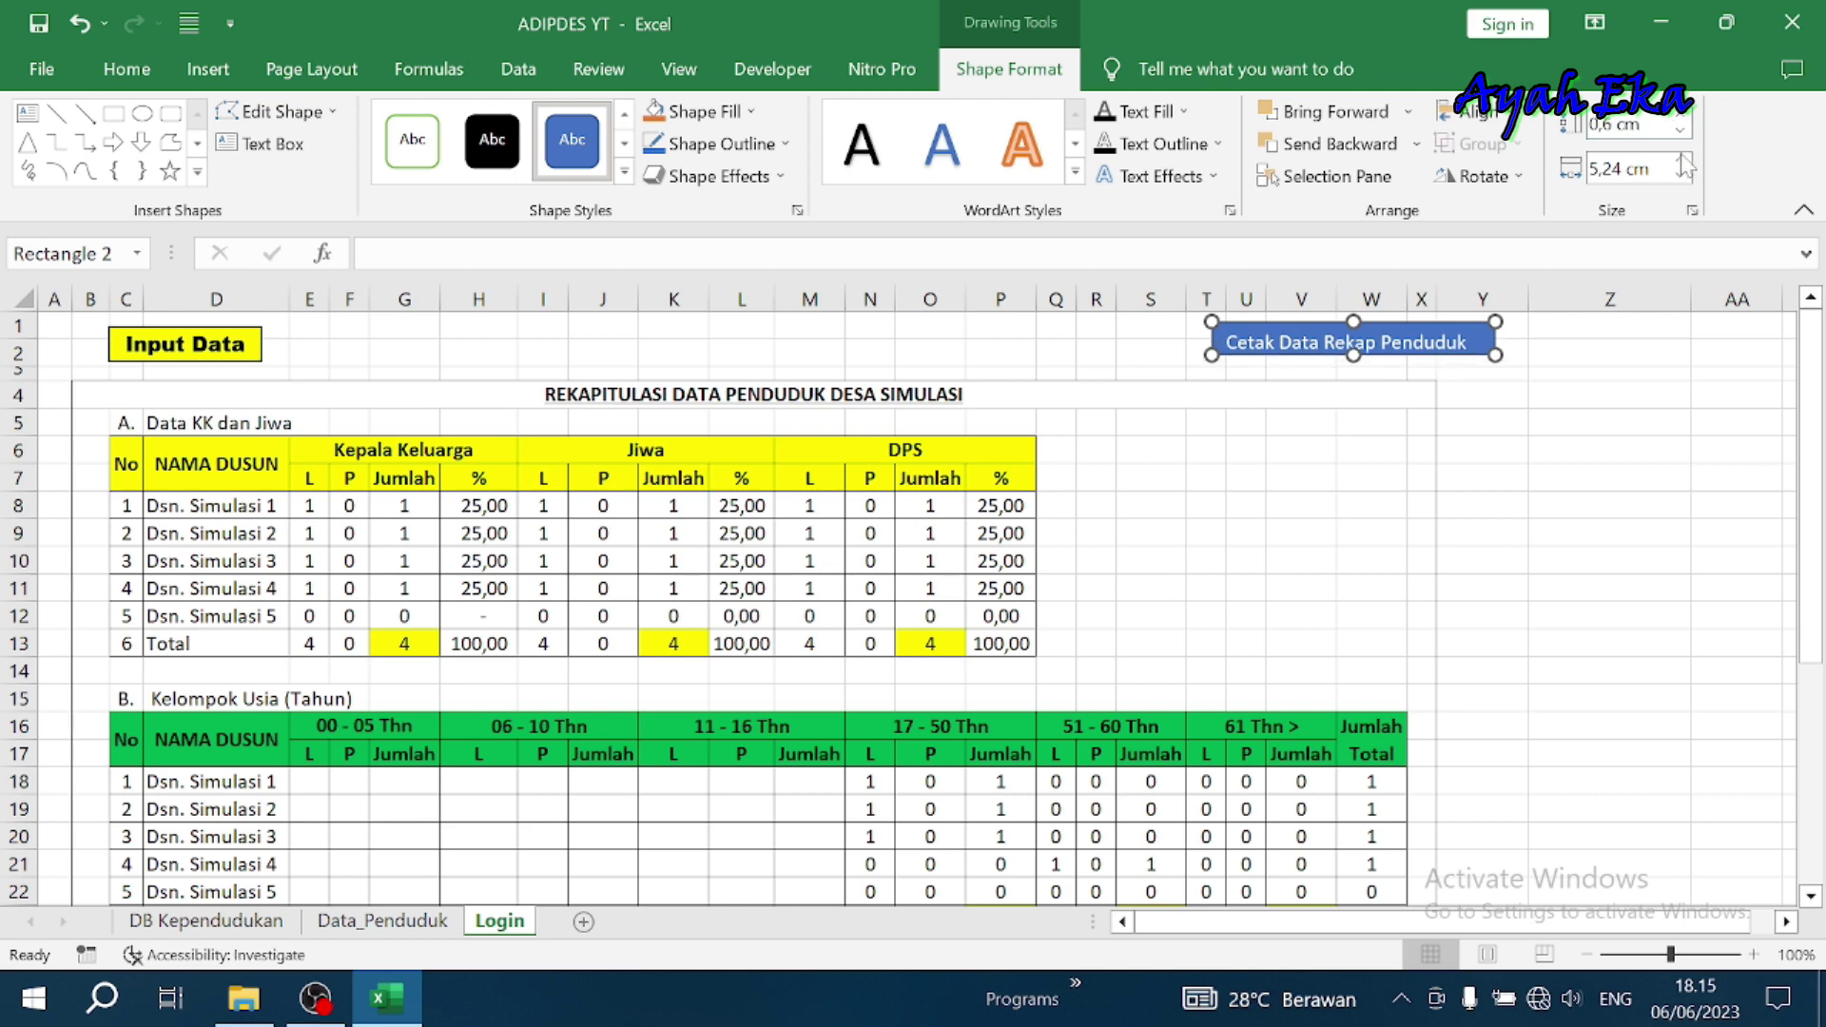
click(1680, 175)
click(1680, 175)
click(1680, 175)
click(1680, 175)
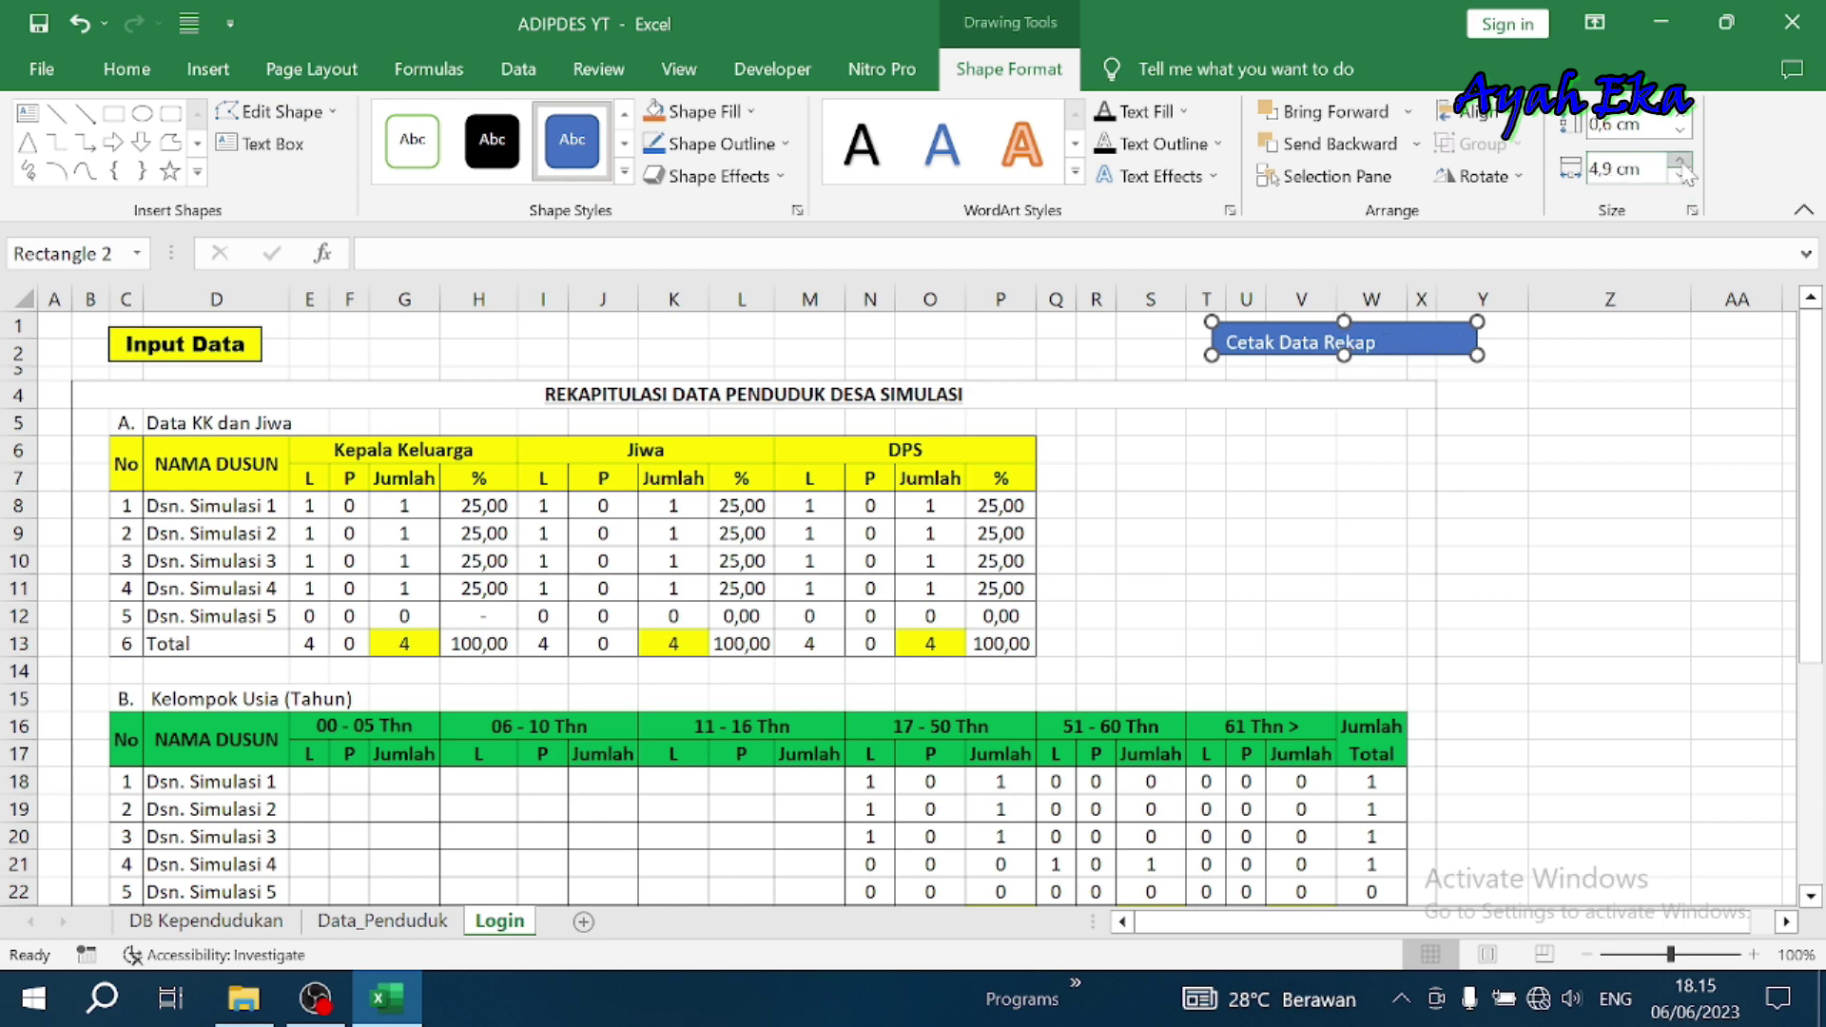
click(1680, 160)
click(1608, 373)
click(1460, 347)
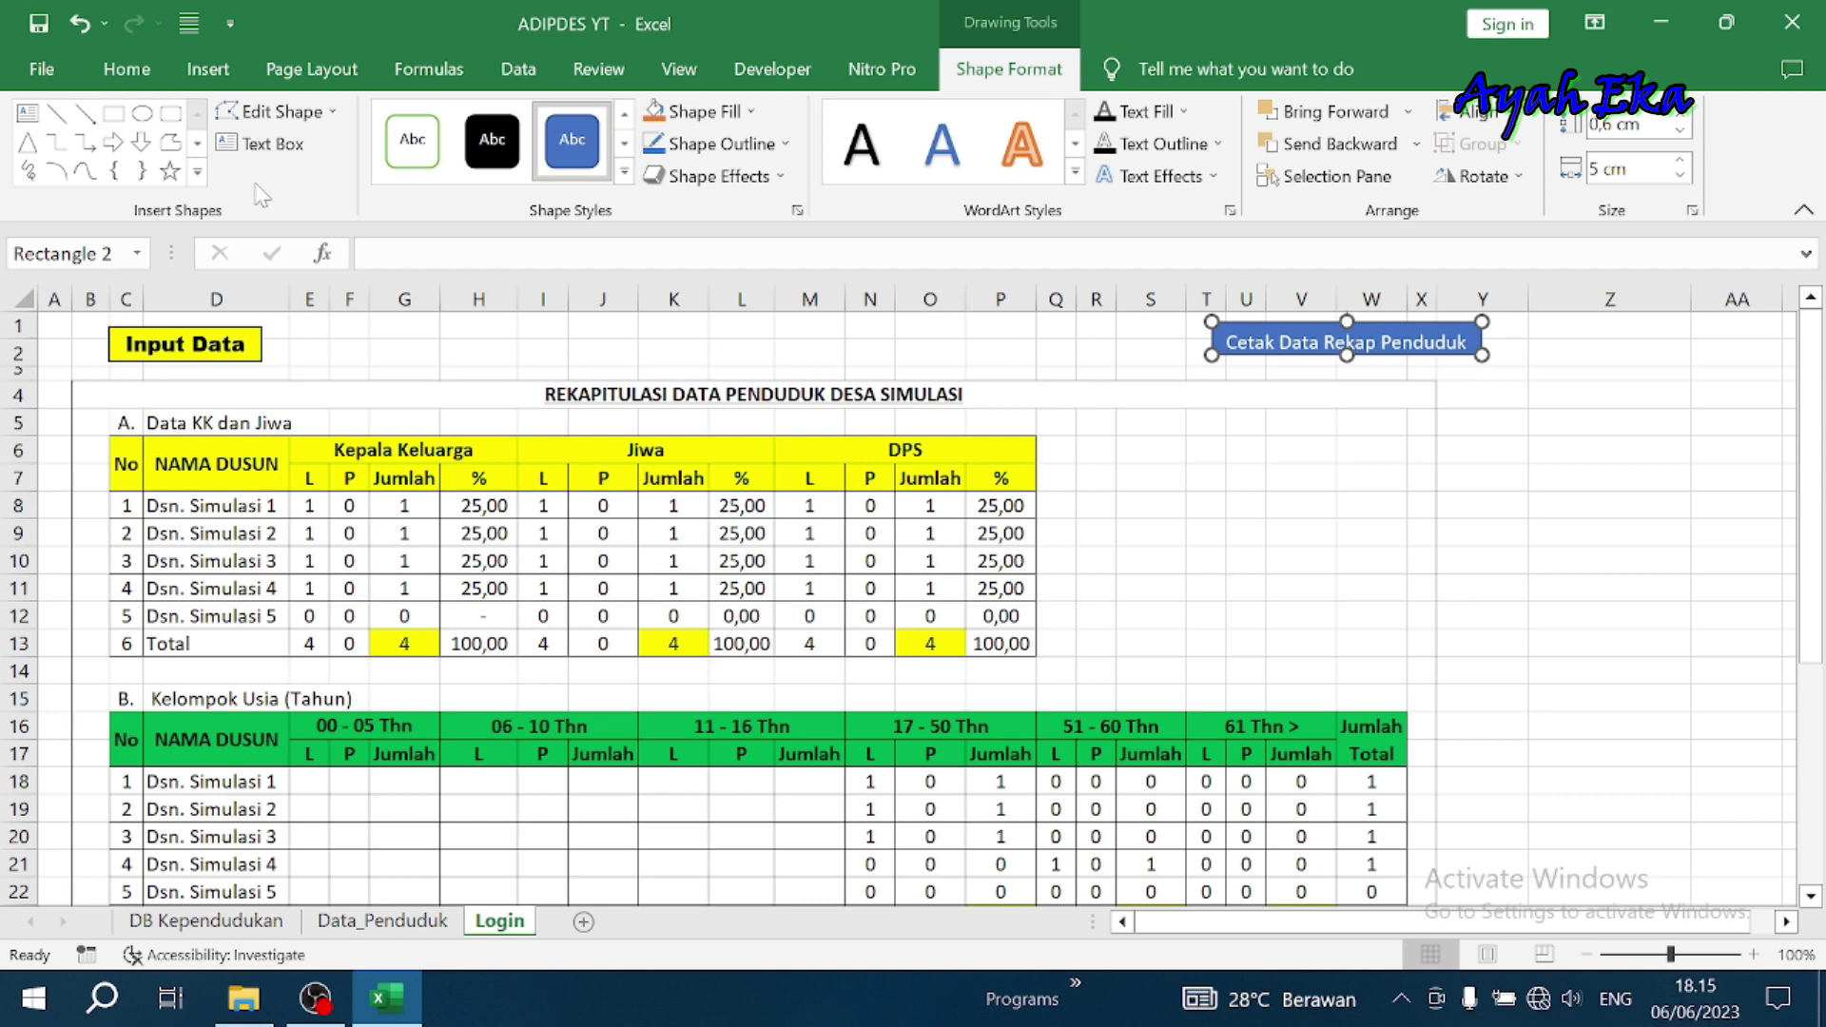
Centre the caption vertically and horizontally, then shift the button slightly left above the table
click(131, 76)
click(505, 167)
click(505, 123)
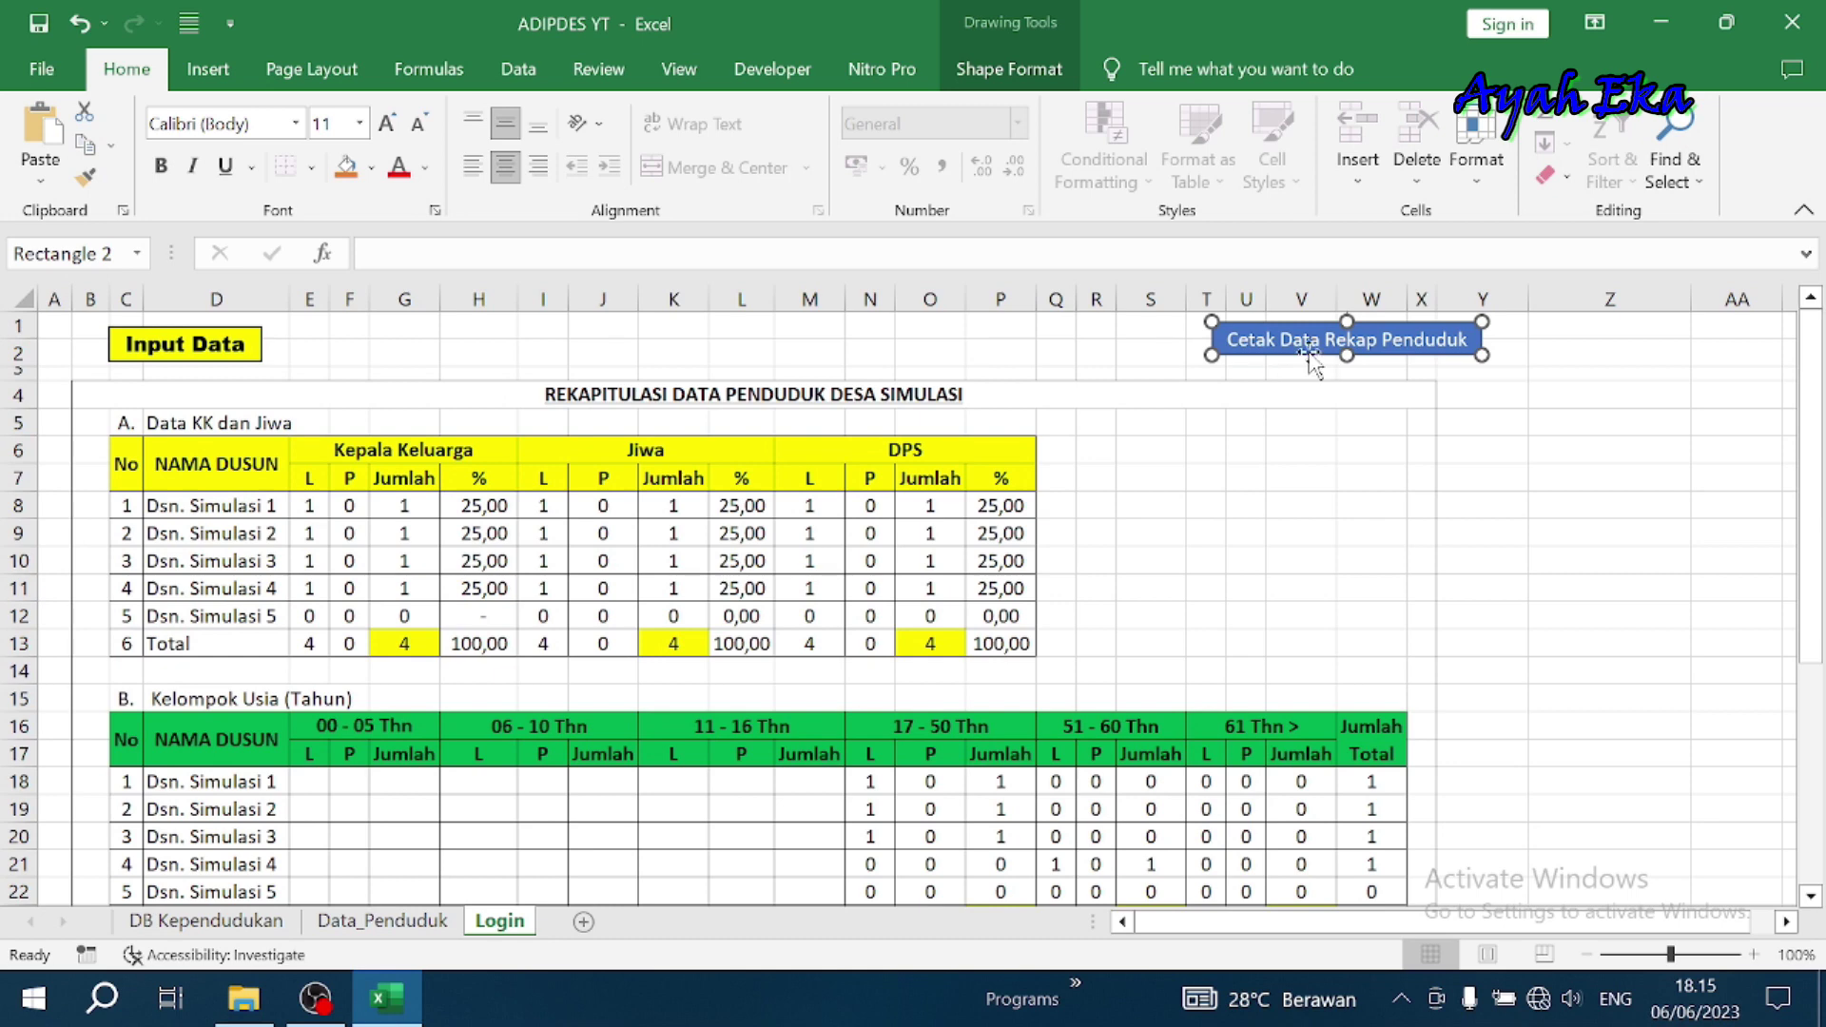
drag(1309, 352, 1258, 353)
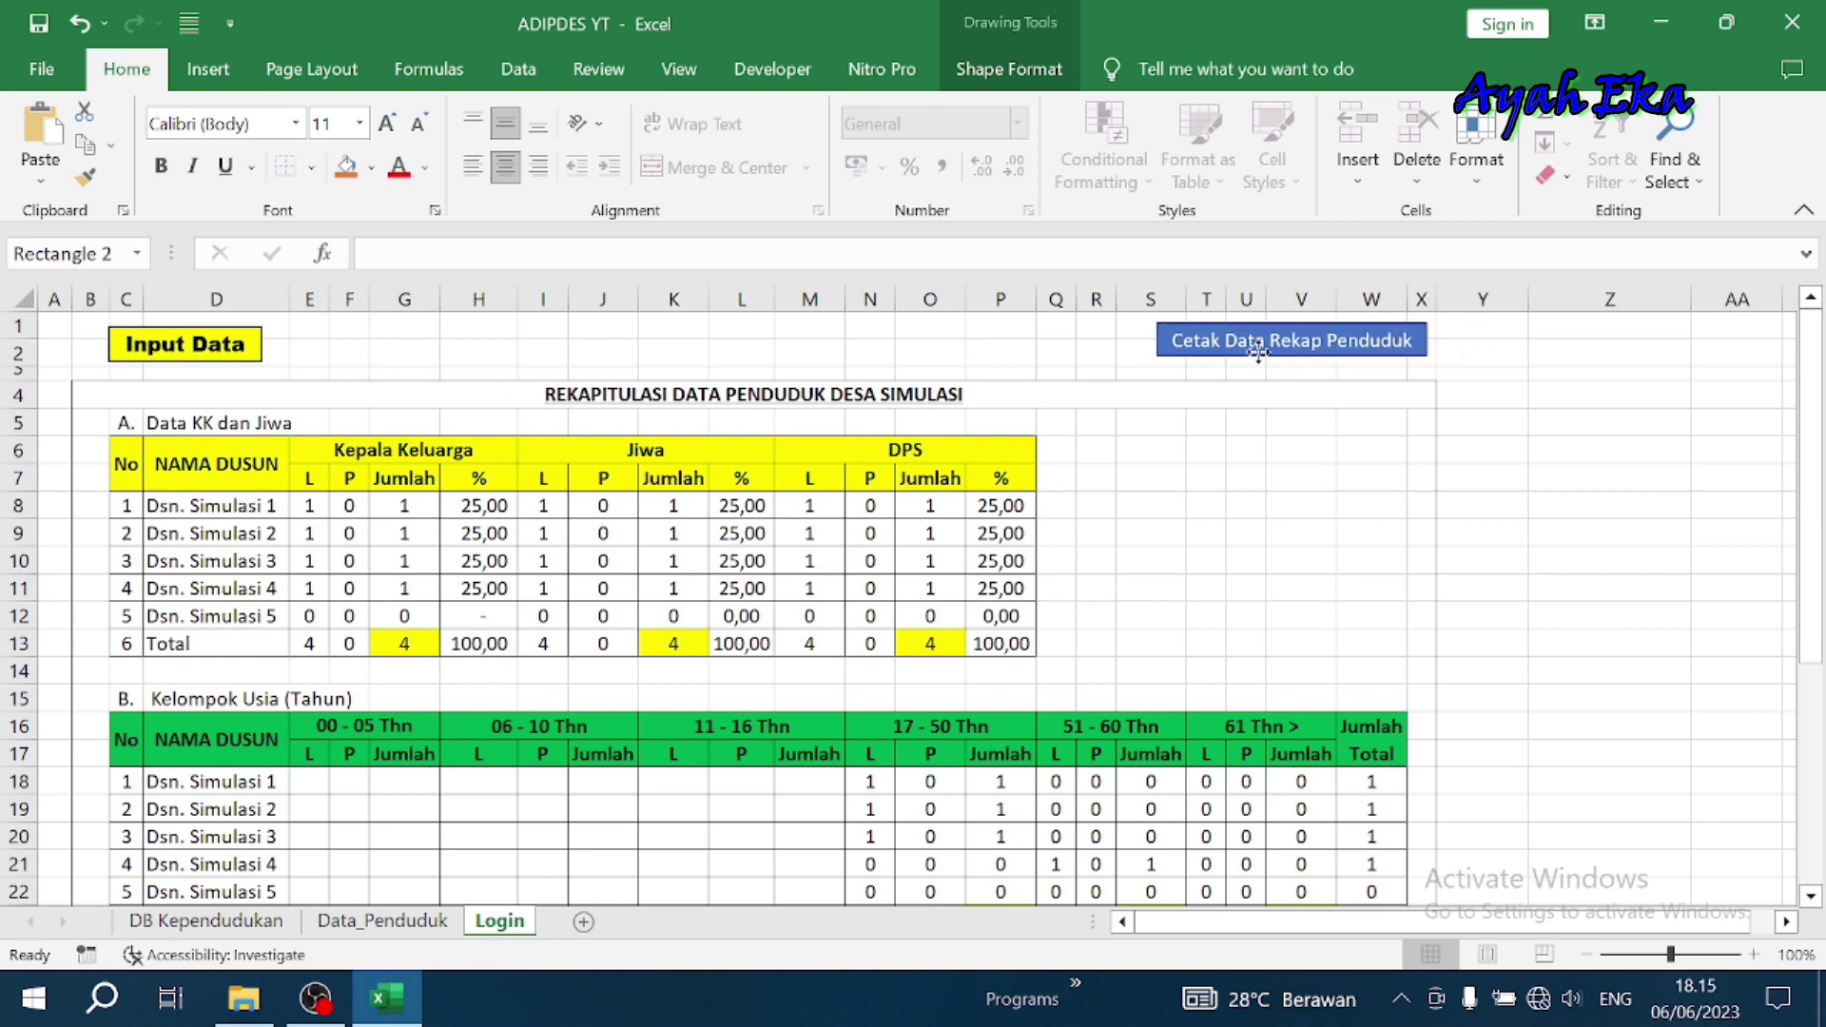
drag(1258, 353, 1270, 353)
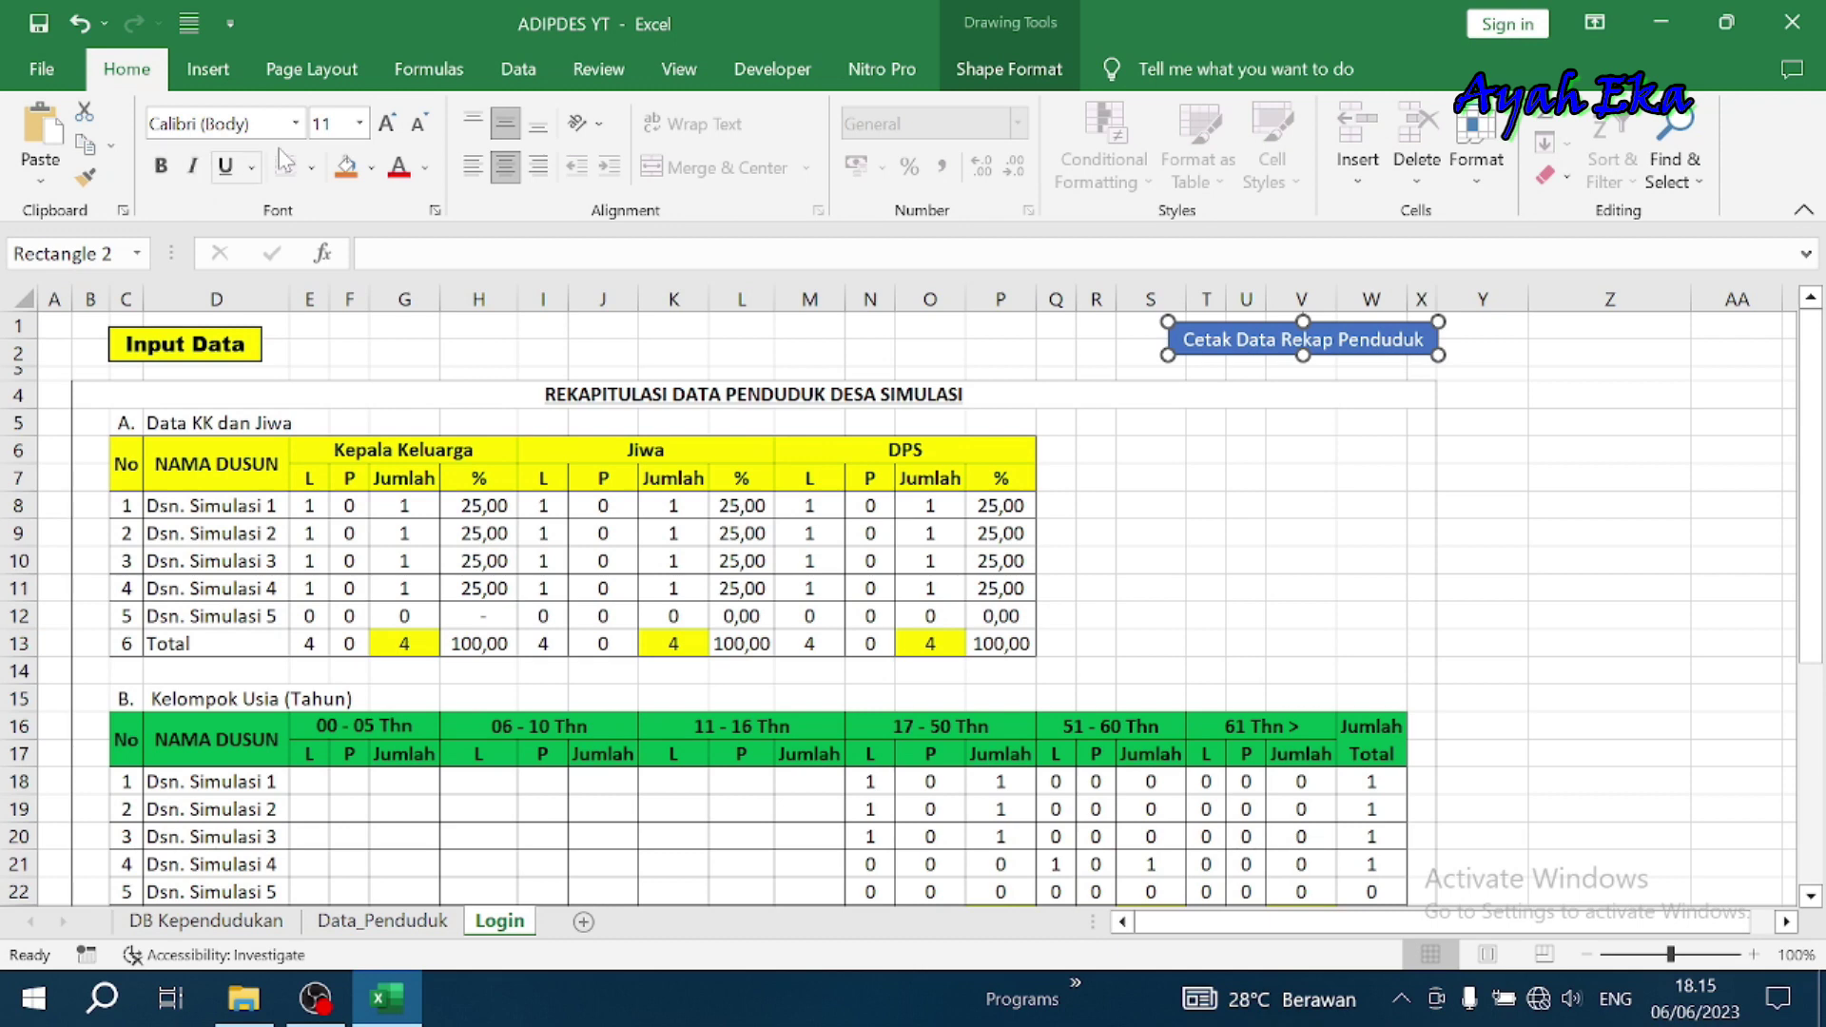
Style the button with a bold black caption, yellow fill and black outline
click(162, 171)
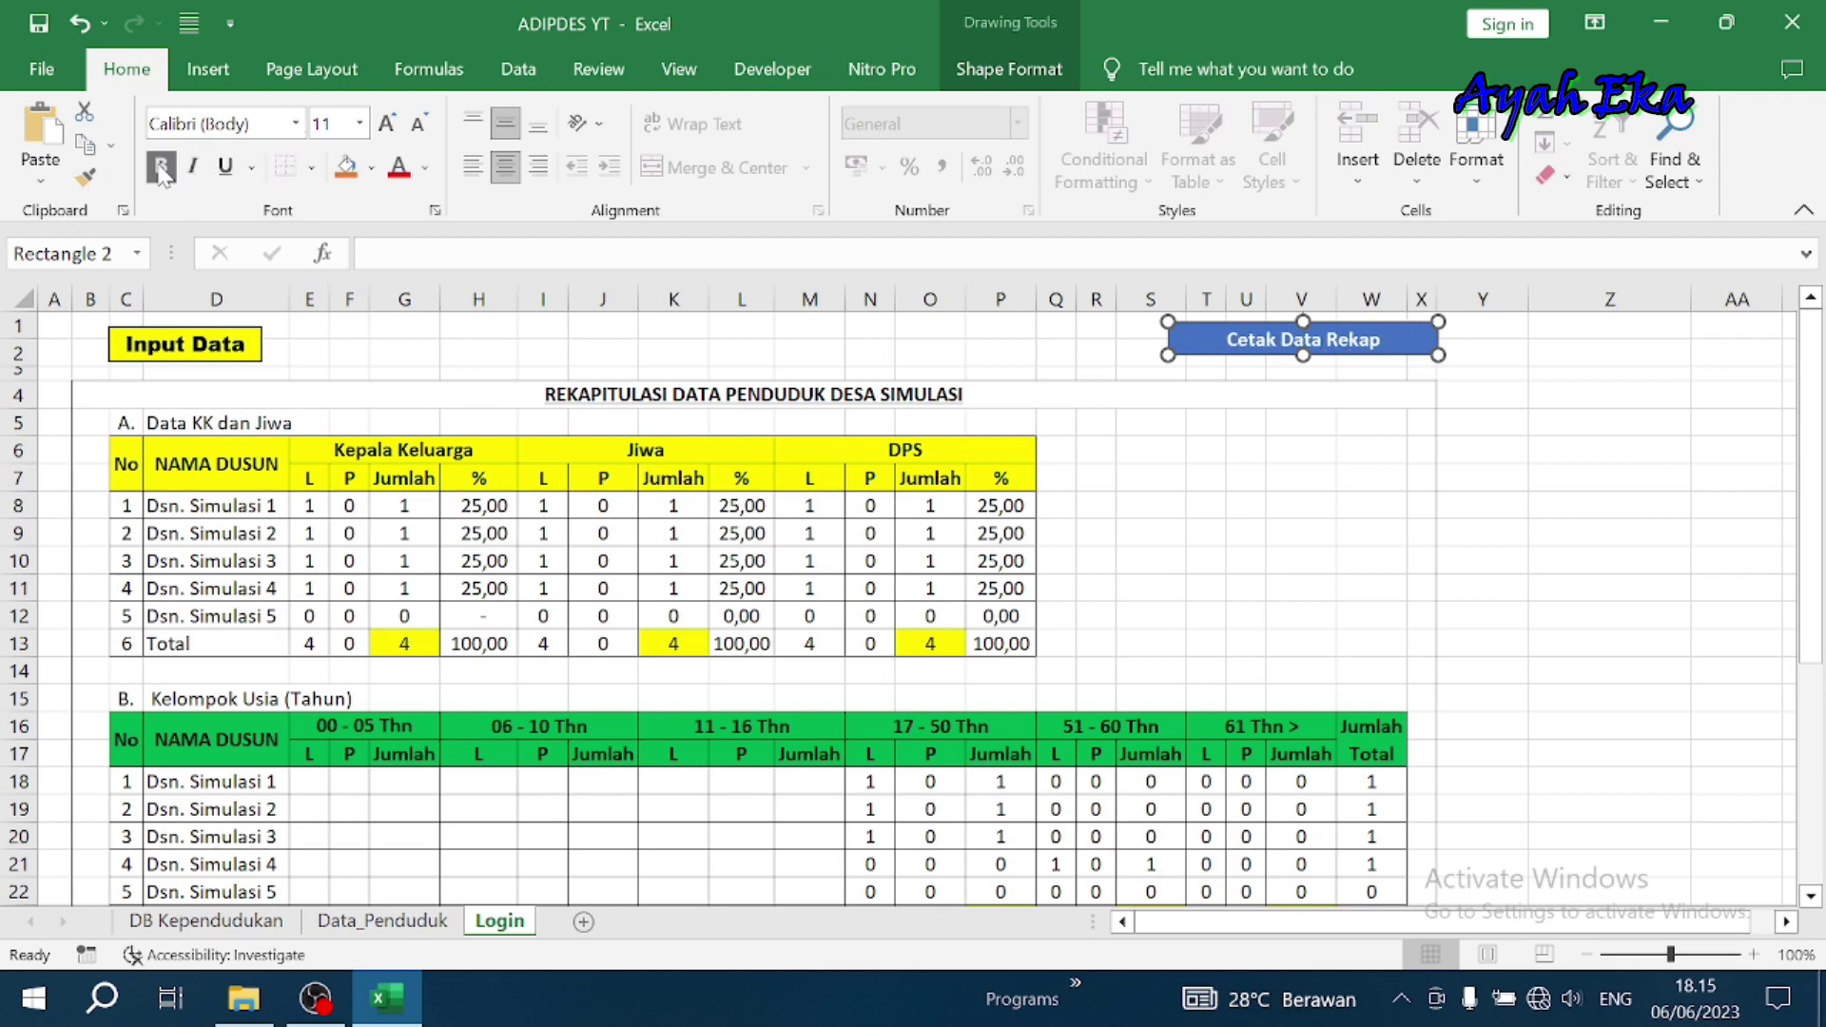
click(430, 171)
click(428, 208)
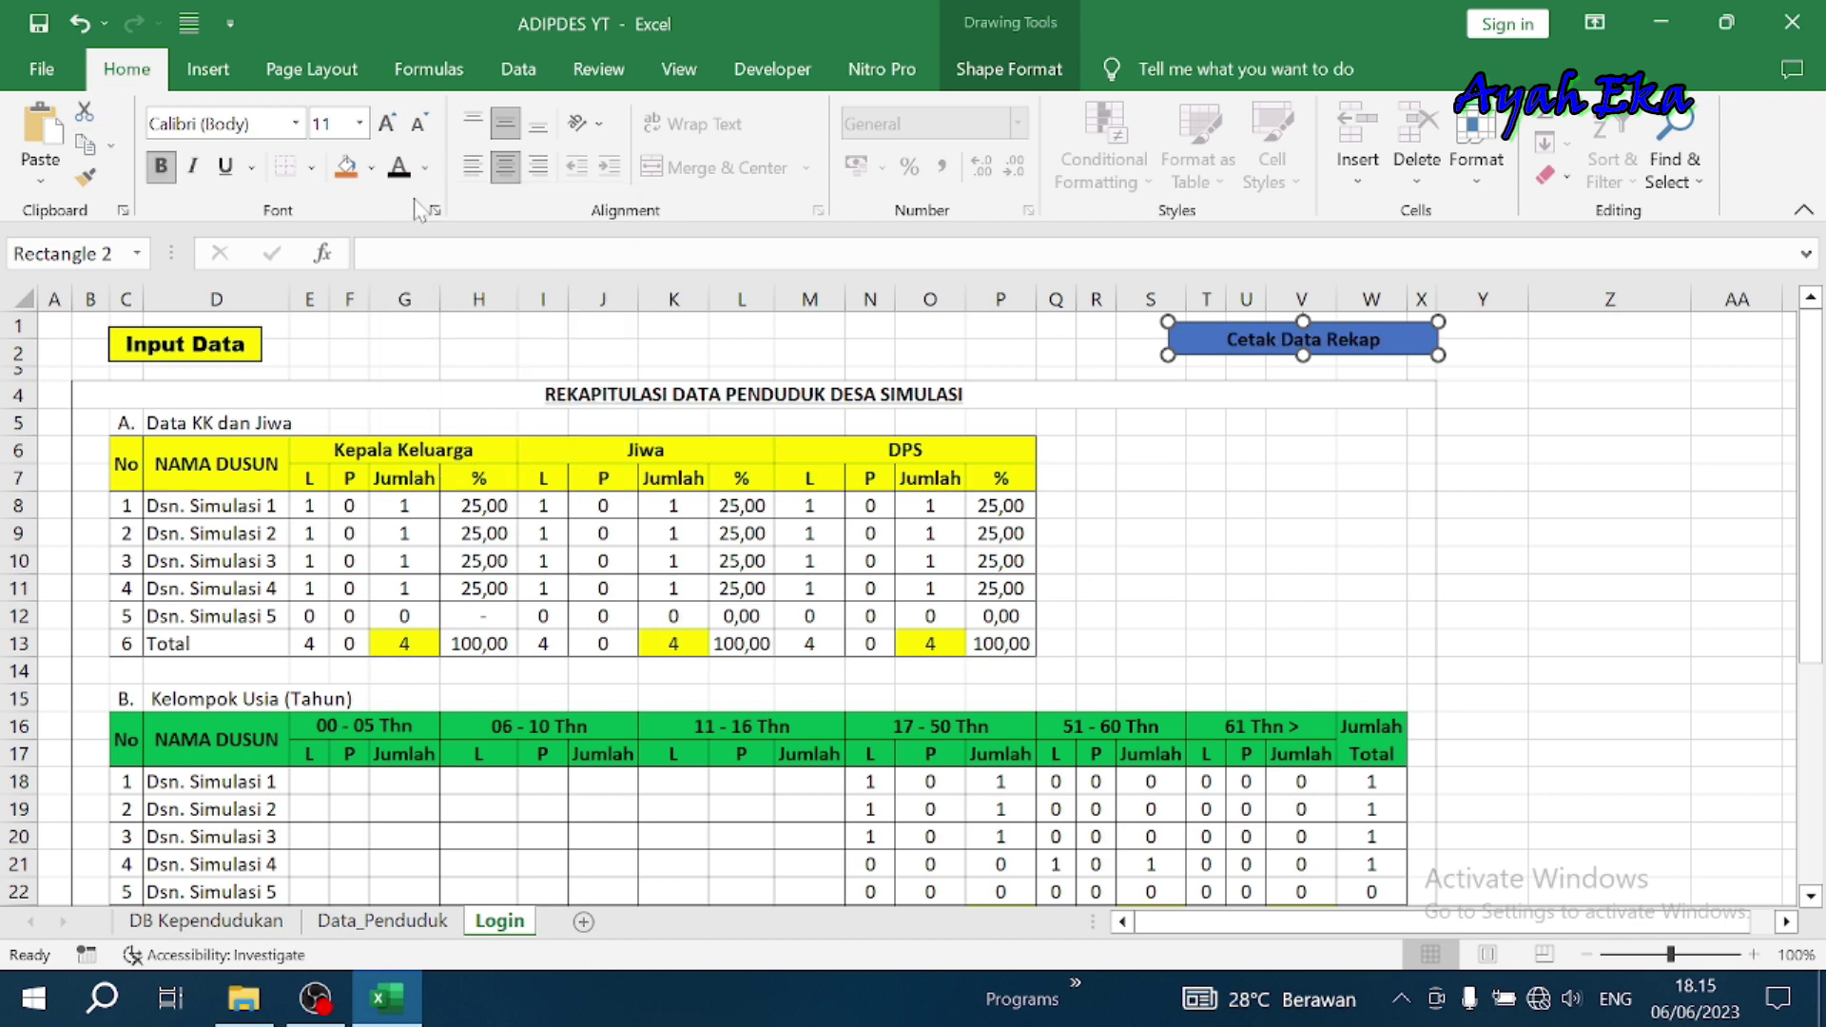
click(1008, 70)
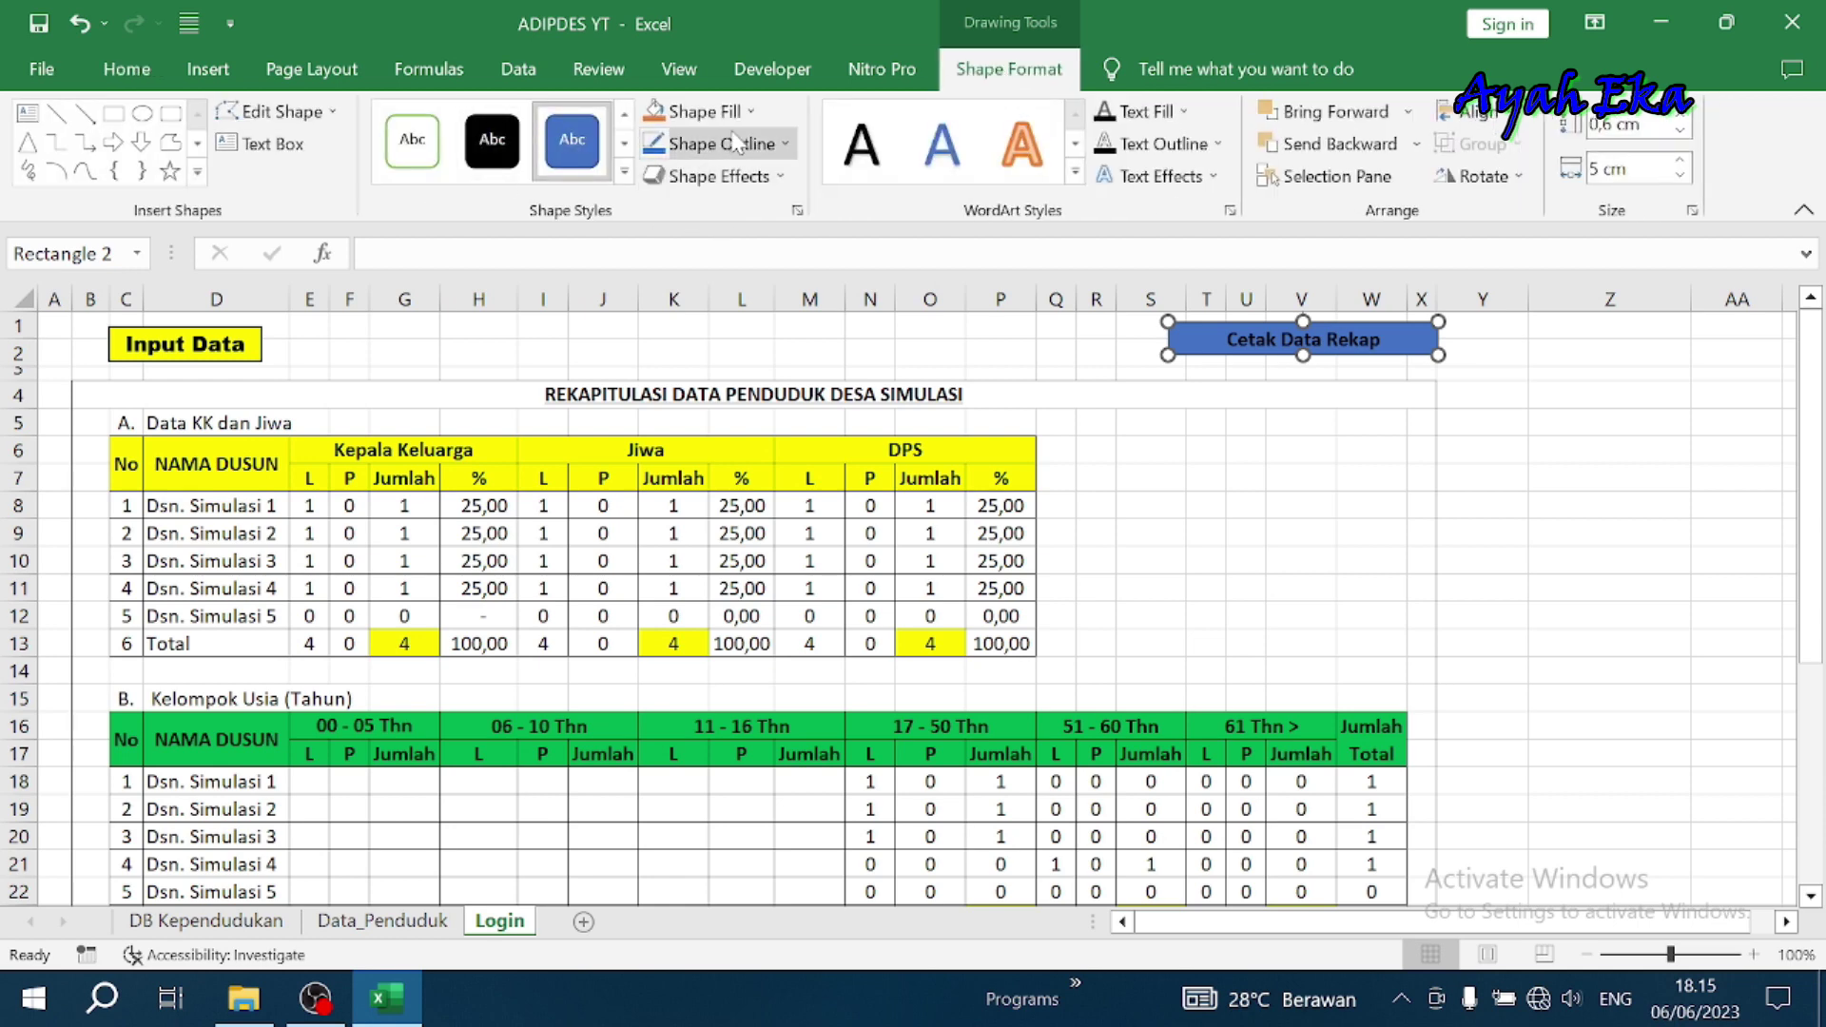
click(699, 112)
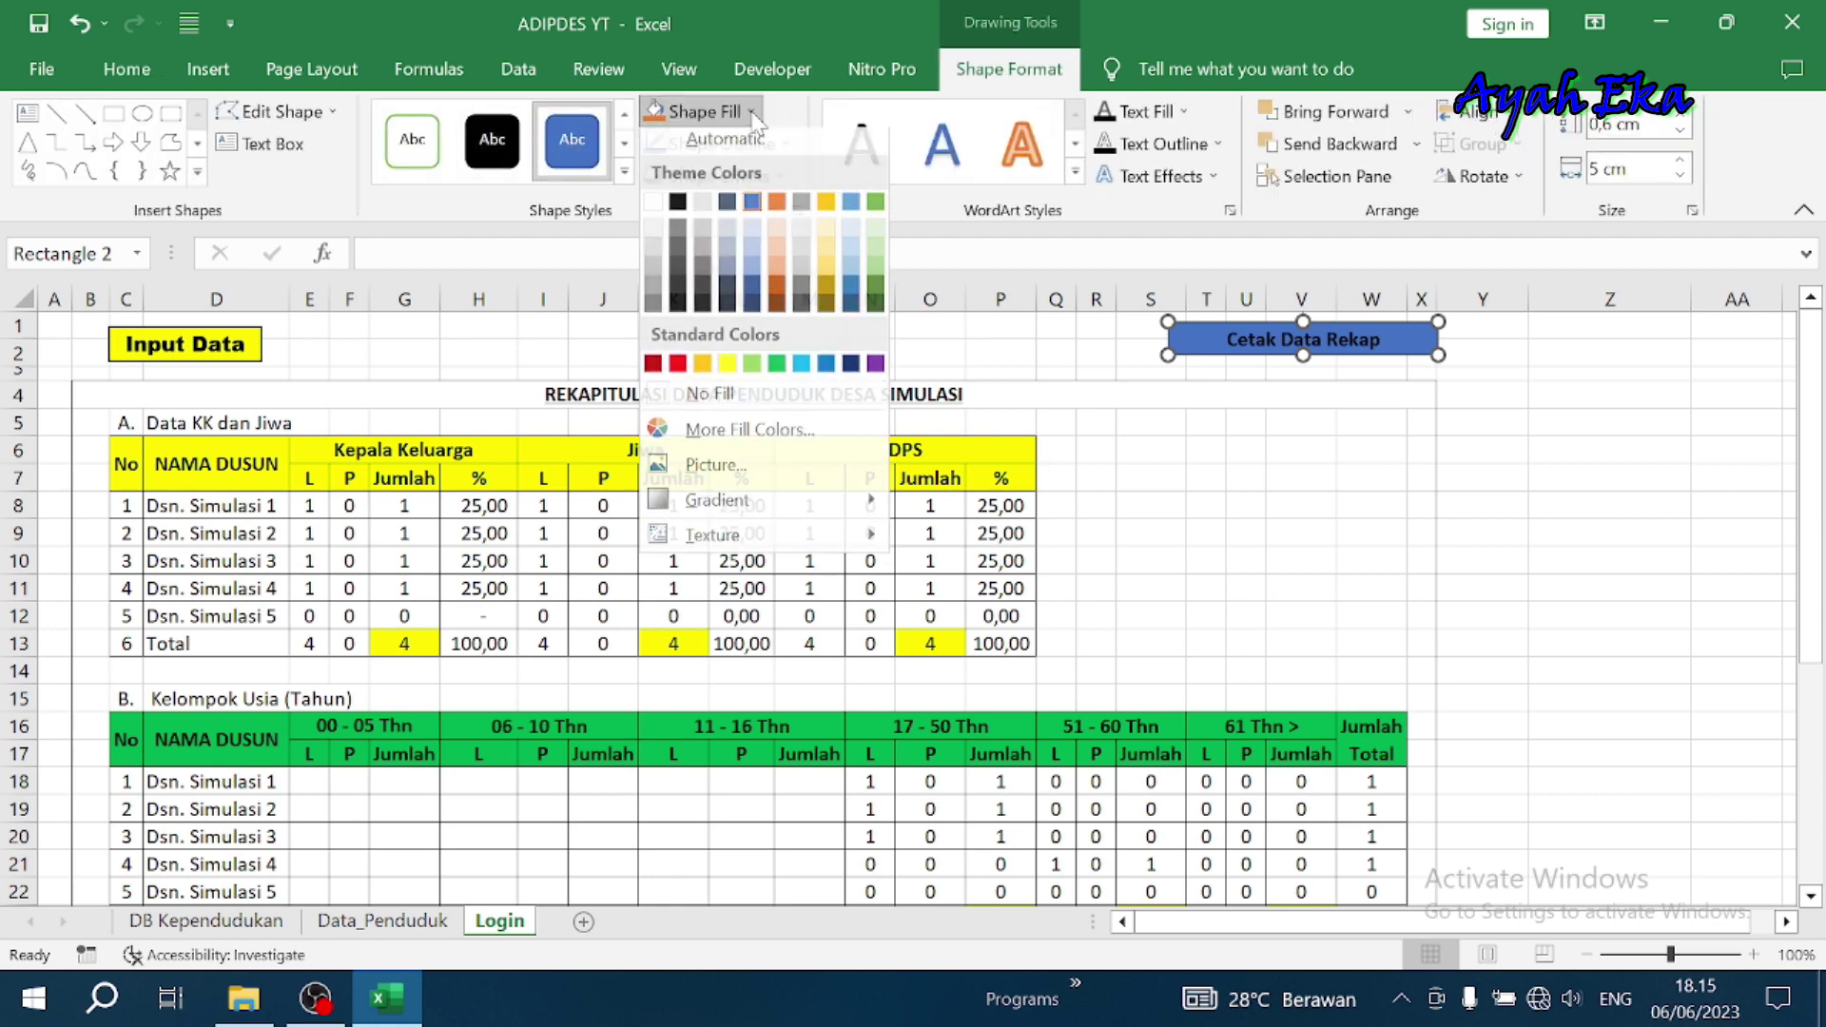
click(727, 372)
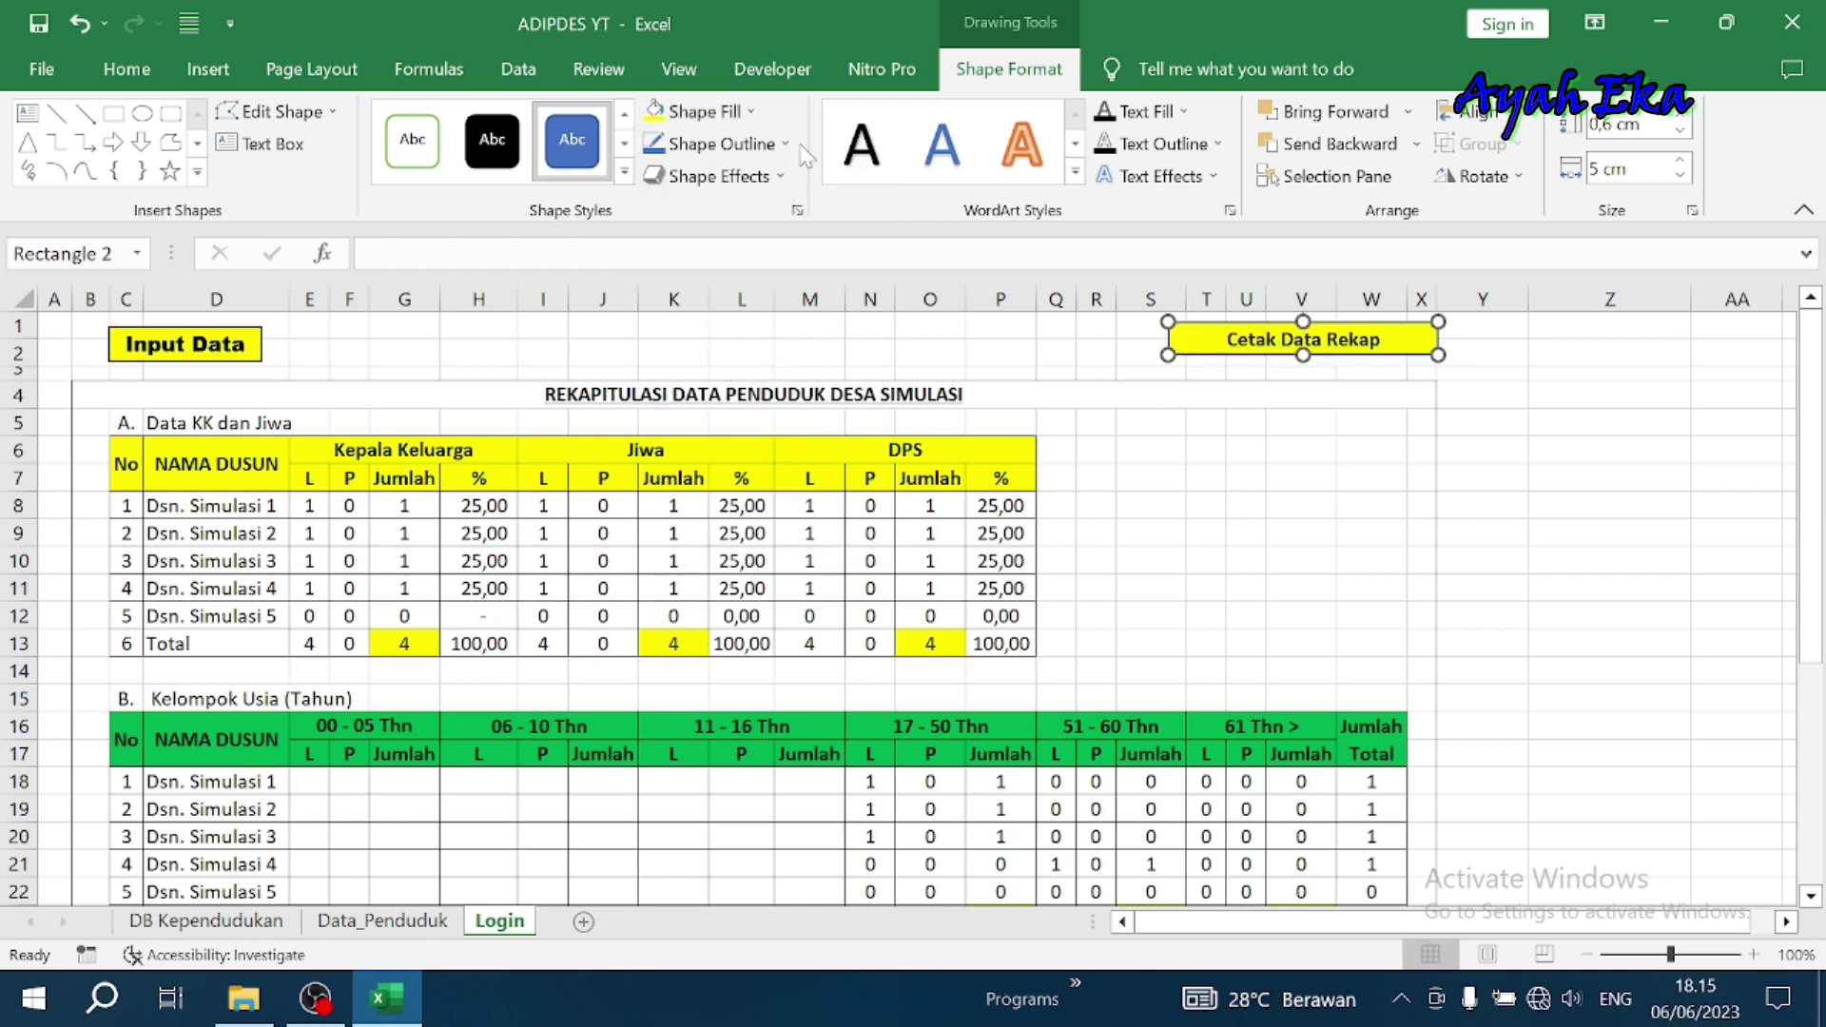
click(718, 144)
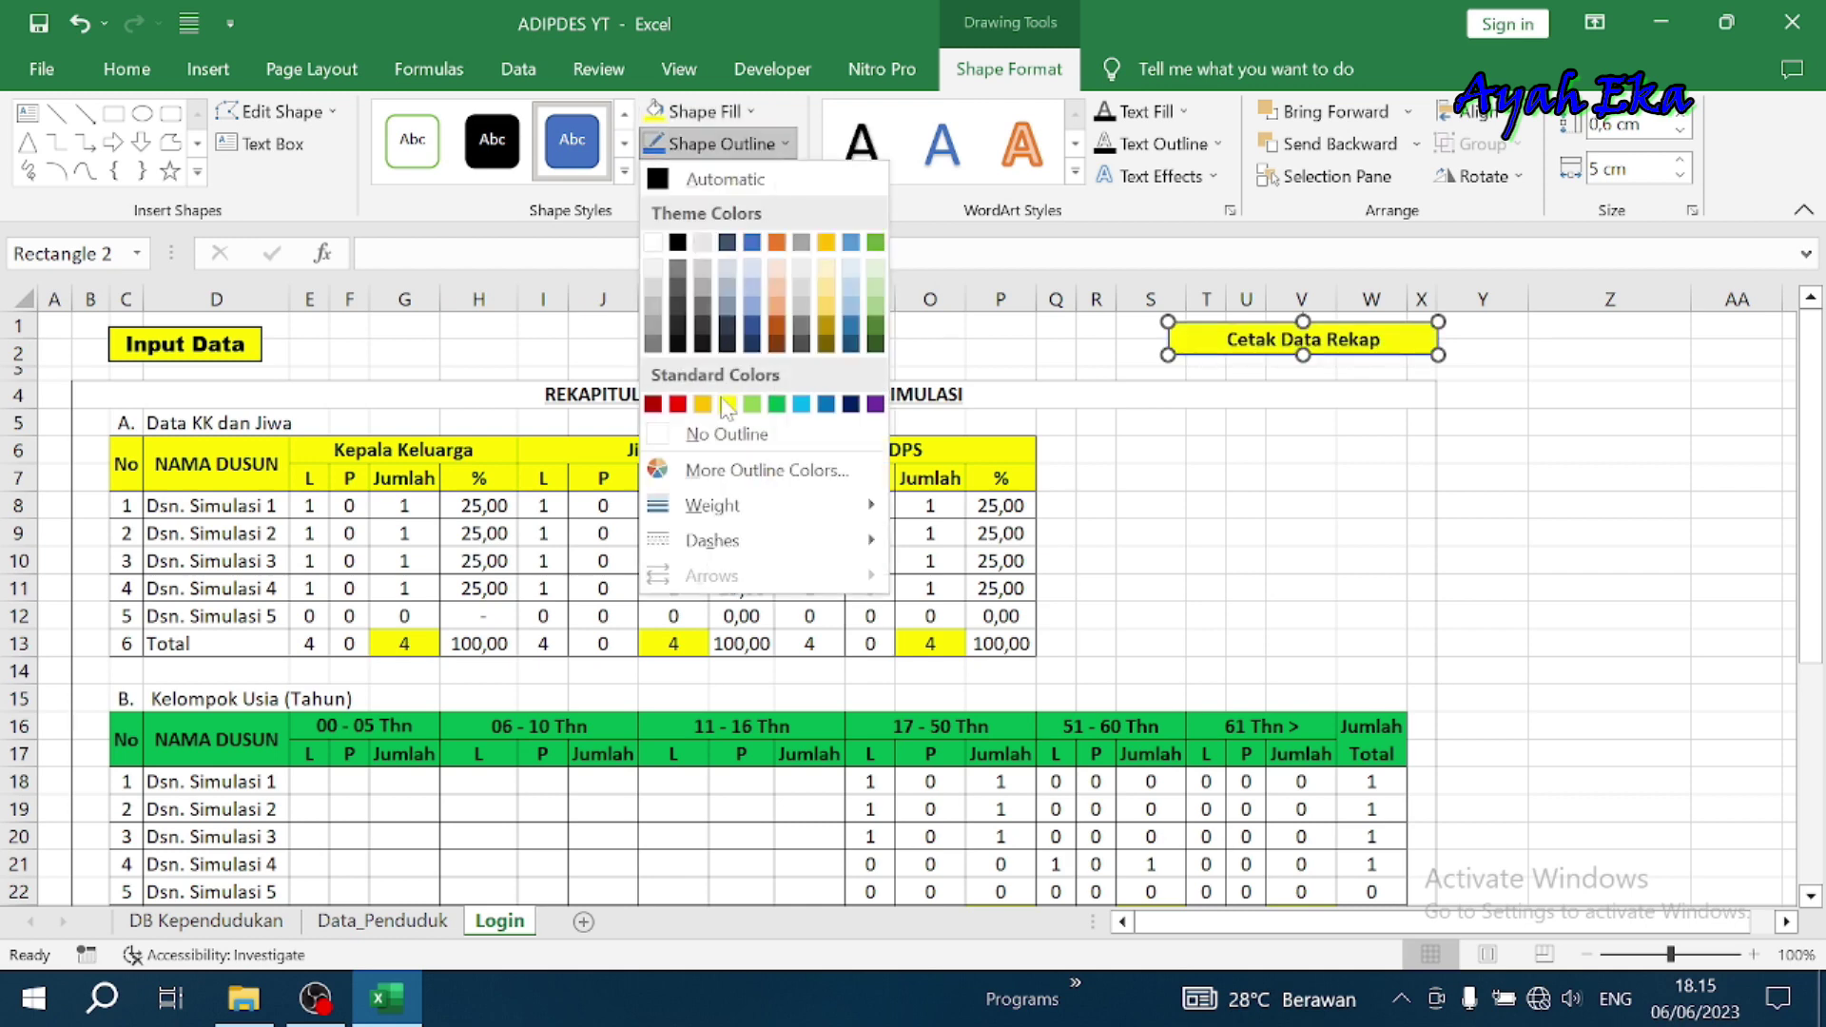
click(683, 249)
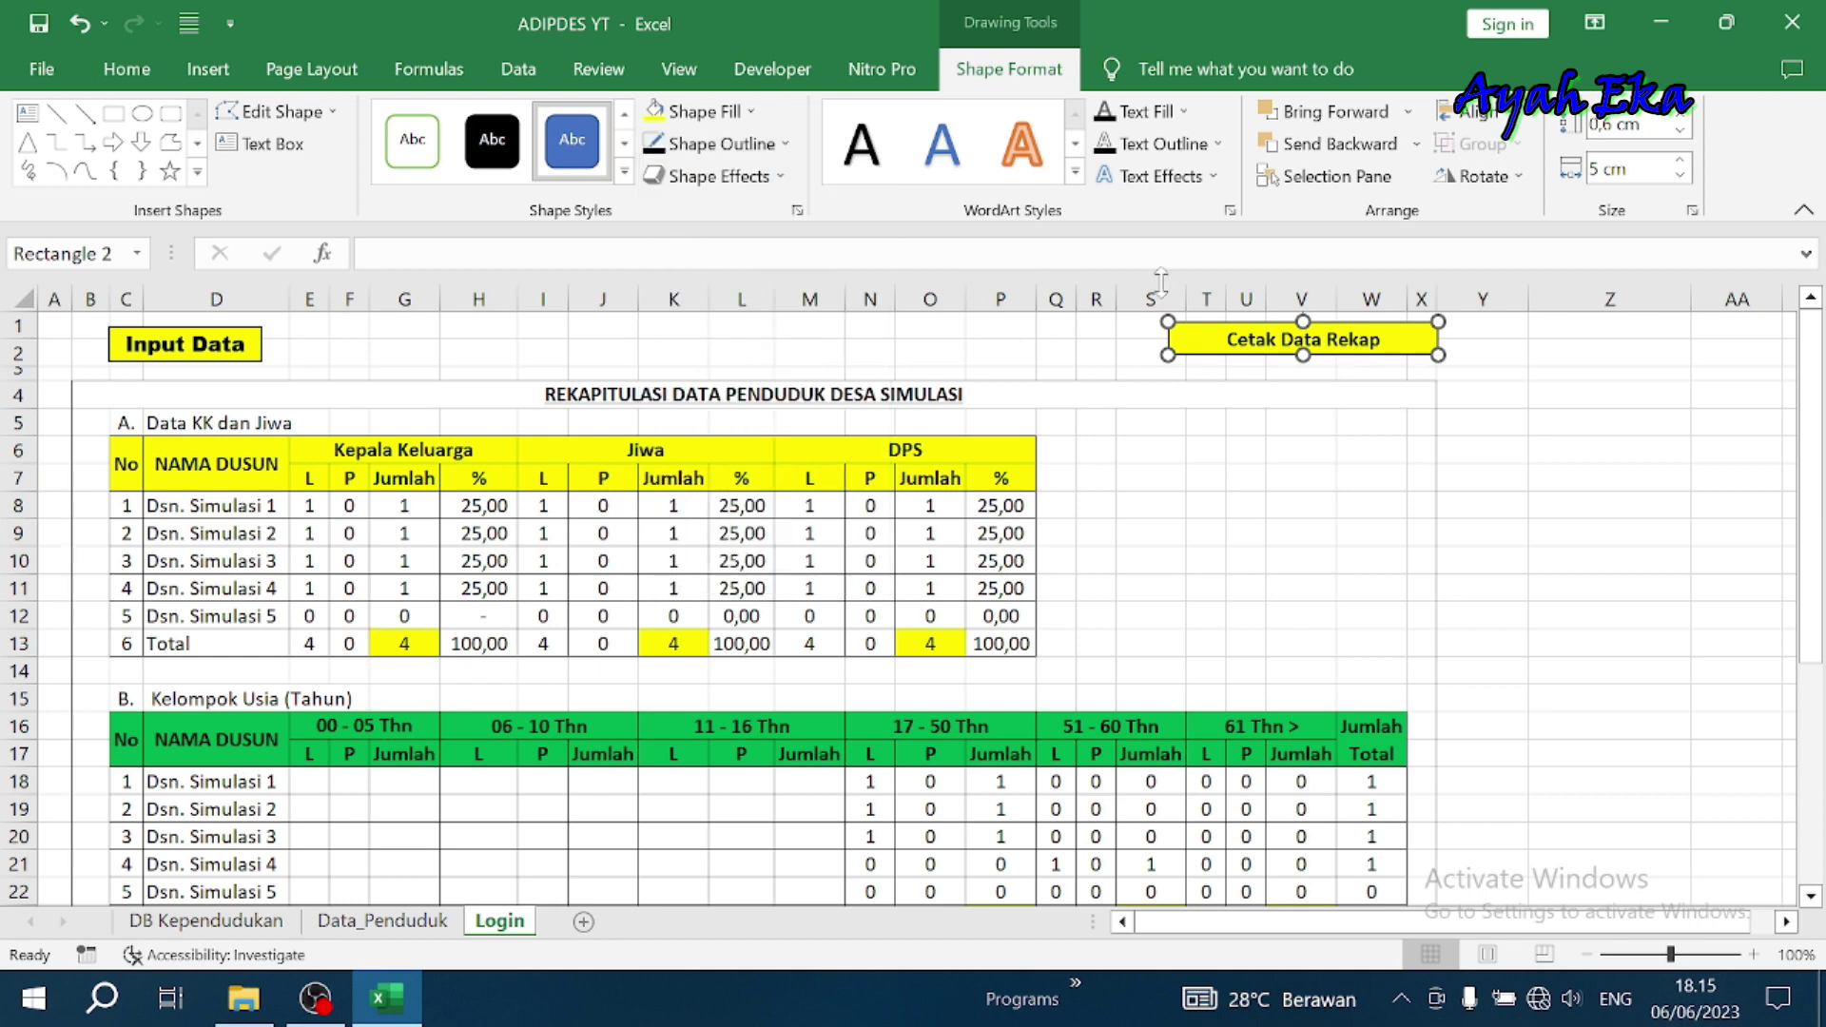
click(1555, 454)
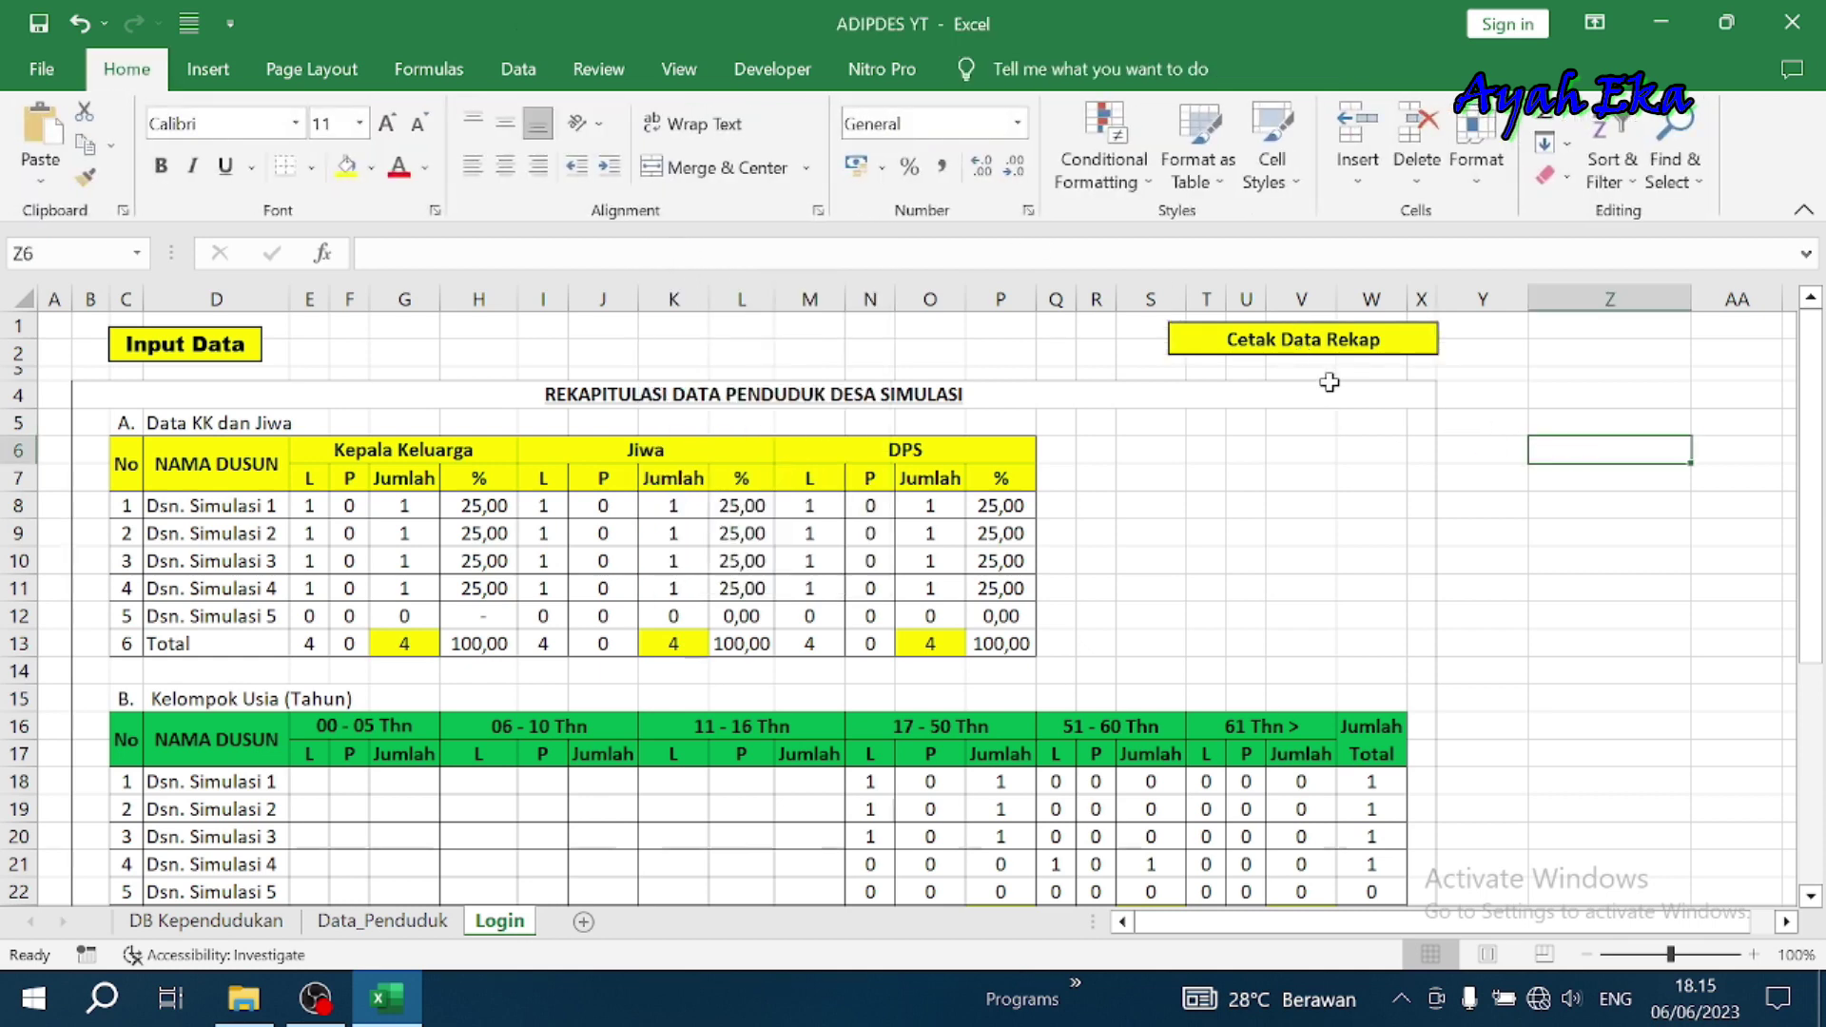
Widen the button to 5,1 cm and nudge it slightly left
click(1370, 359)
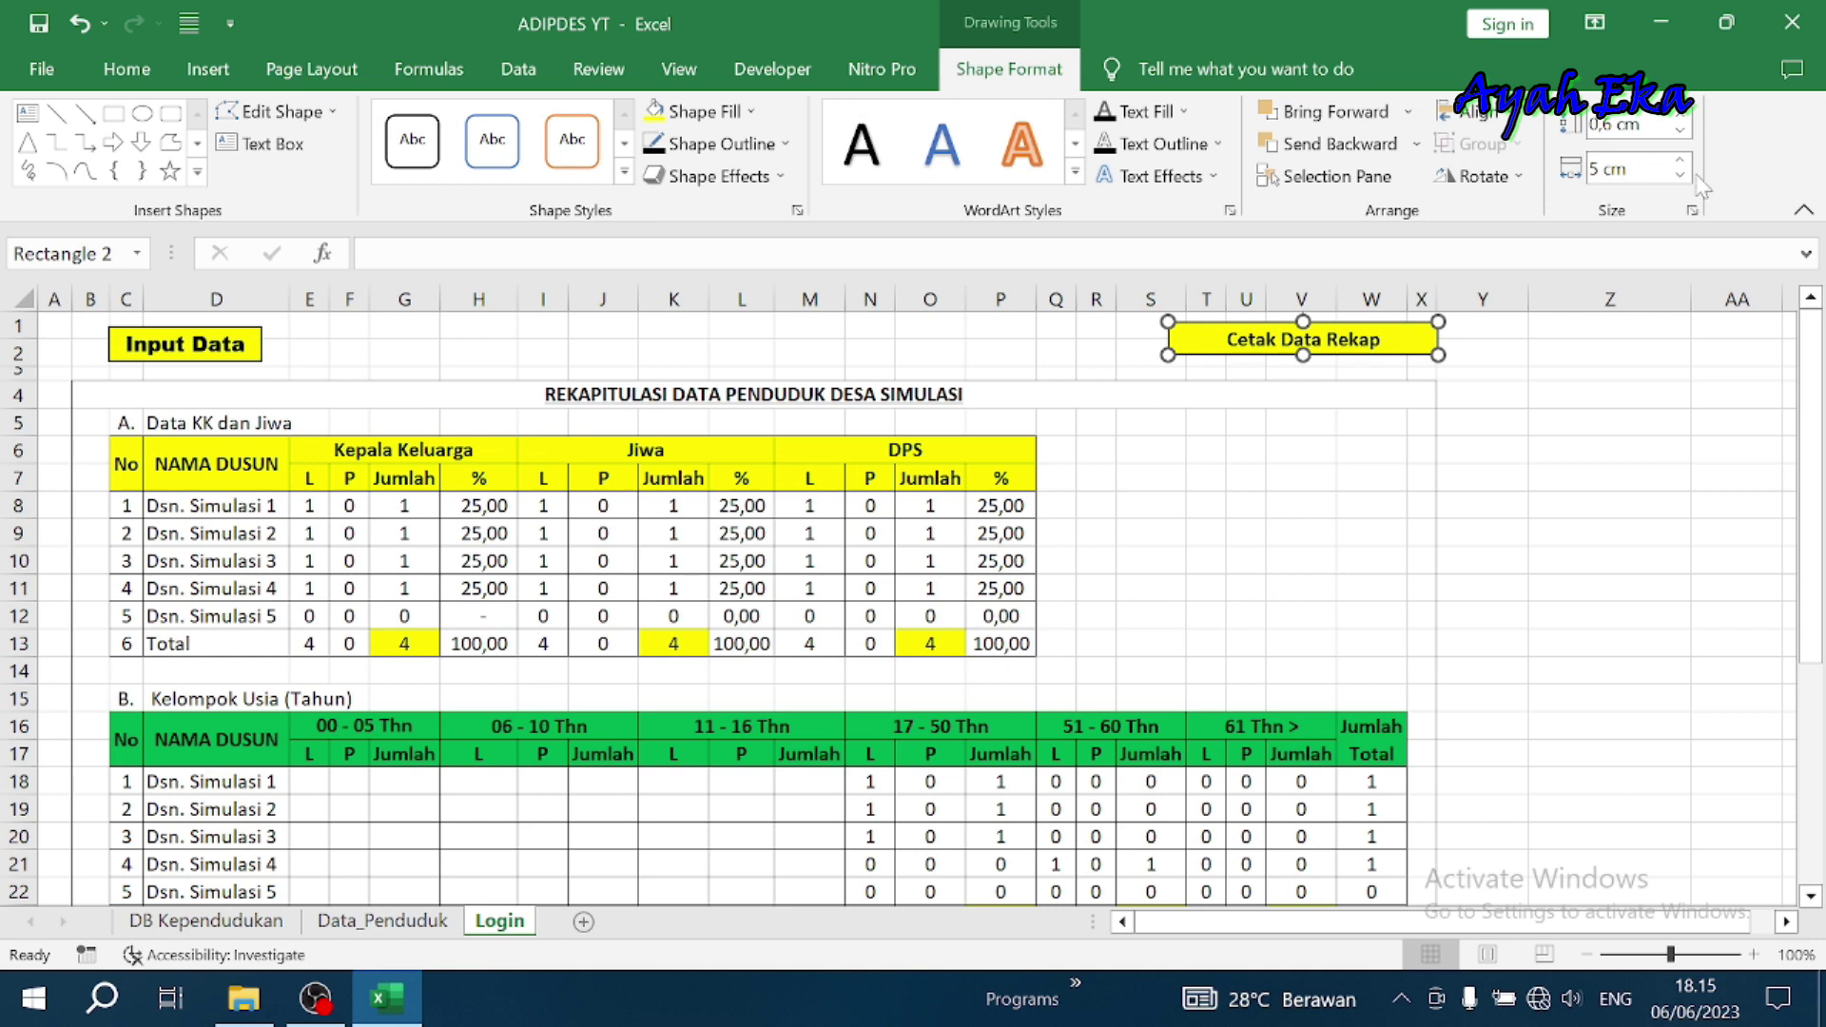
click(1681, 164)
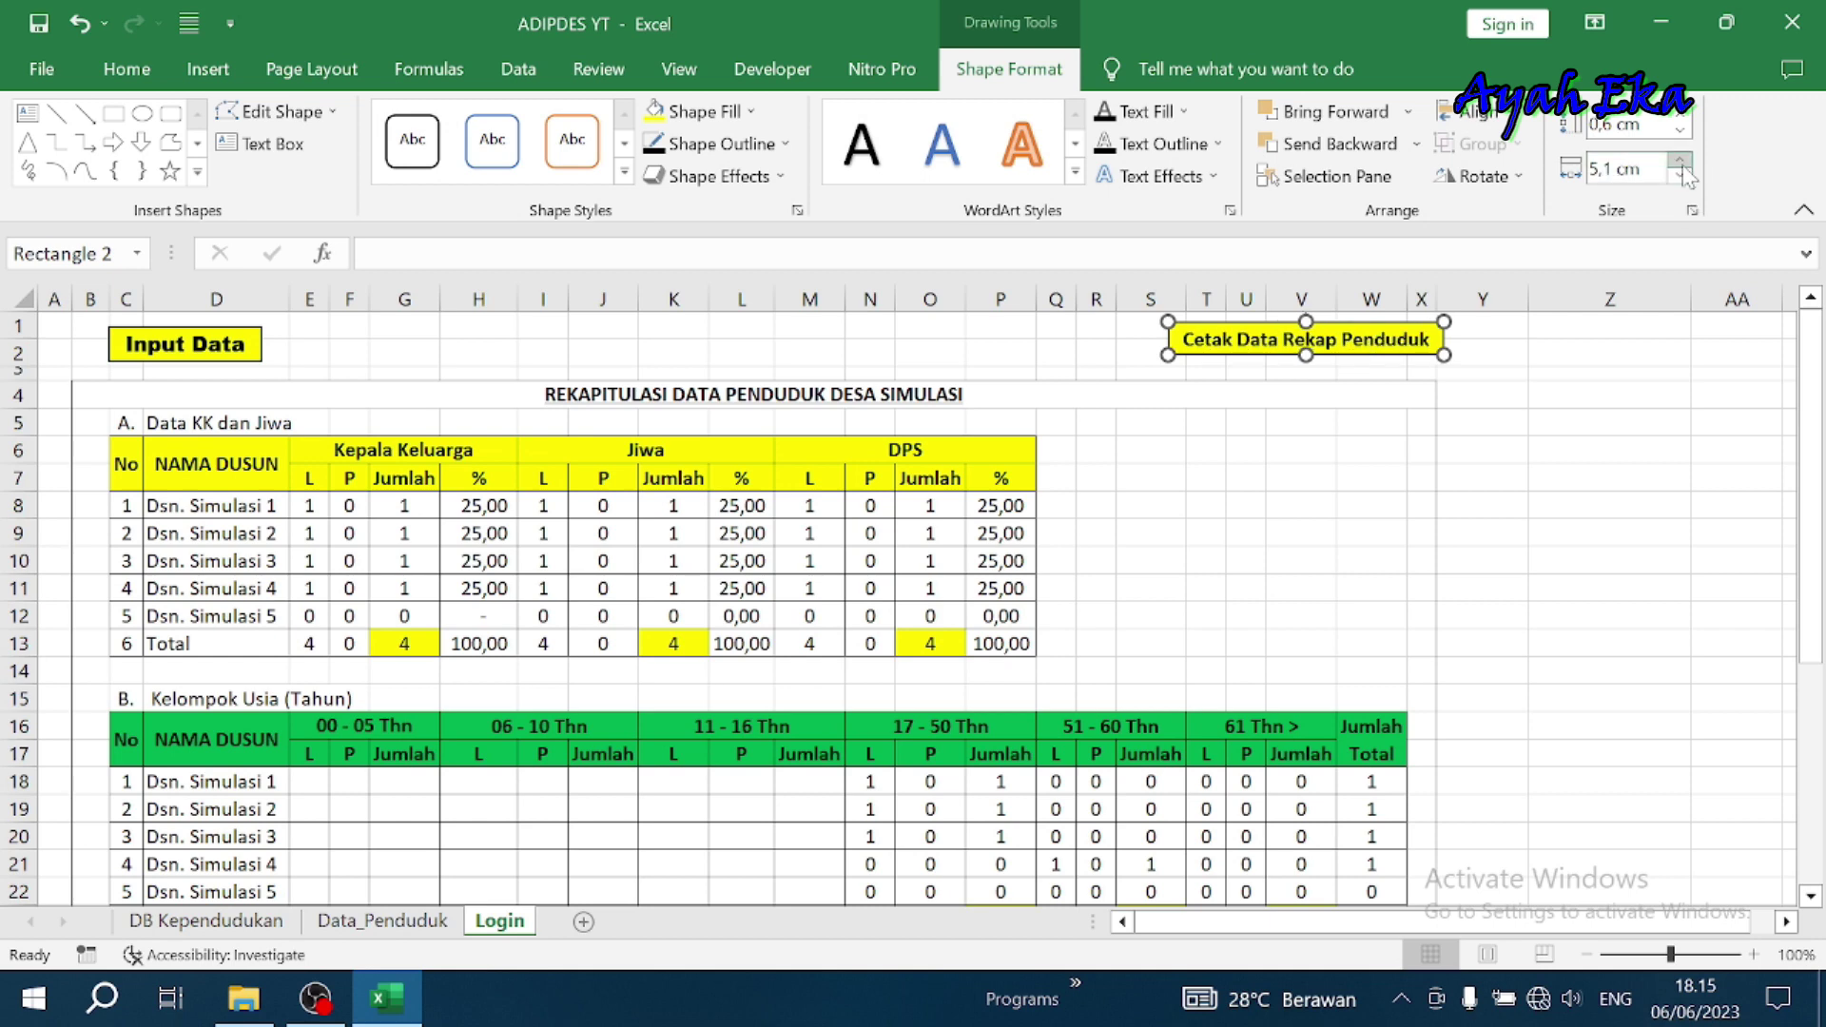
click(1628, 447)
drag(1412, 352, 1402, 352)
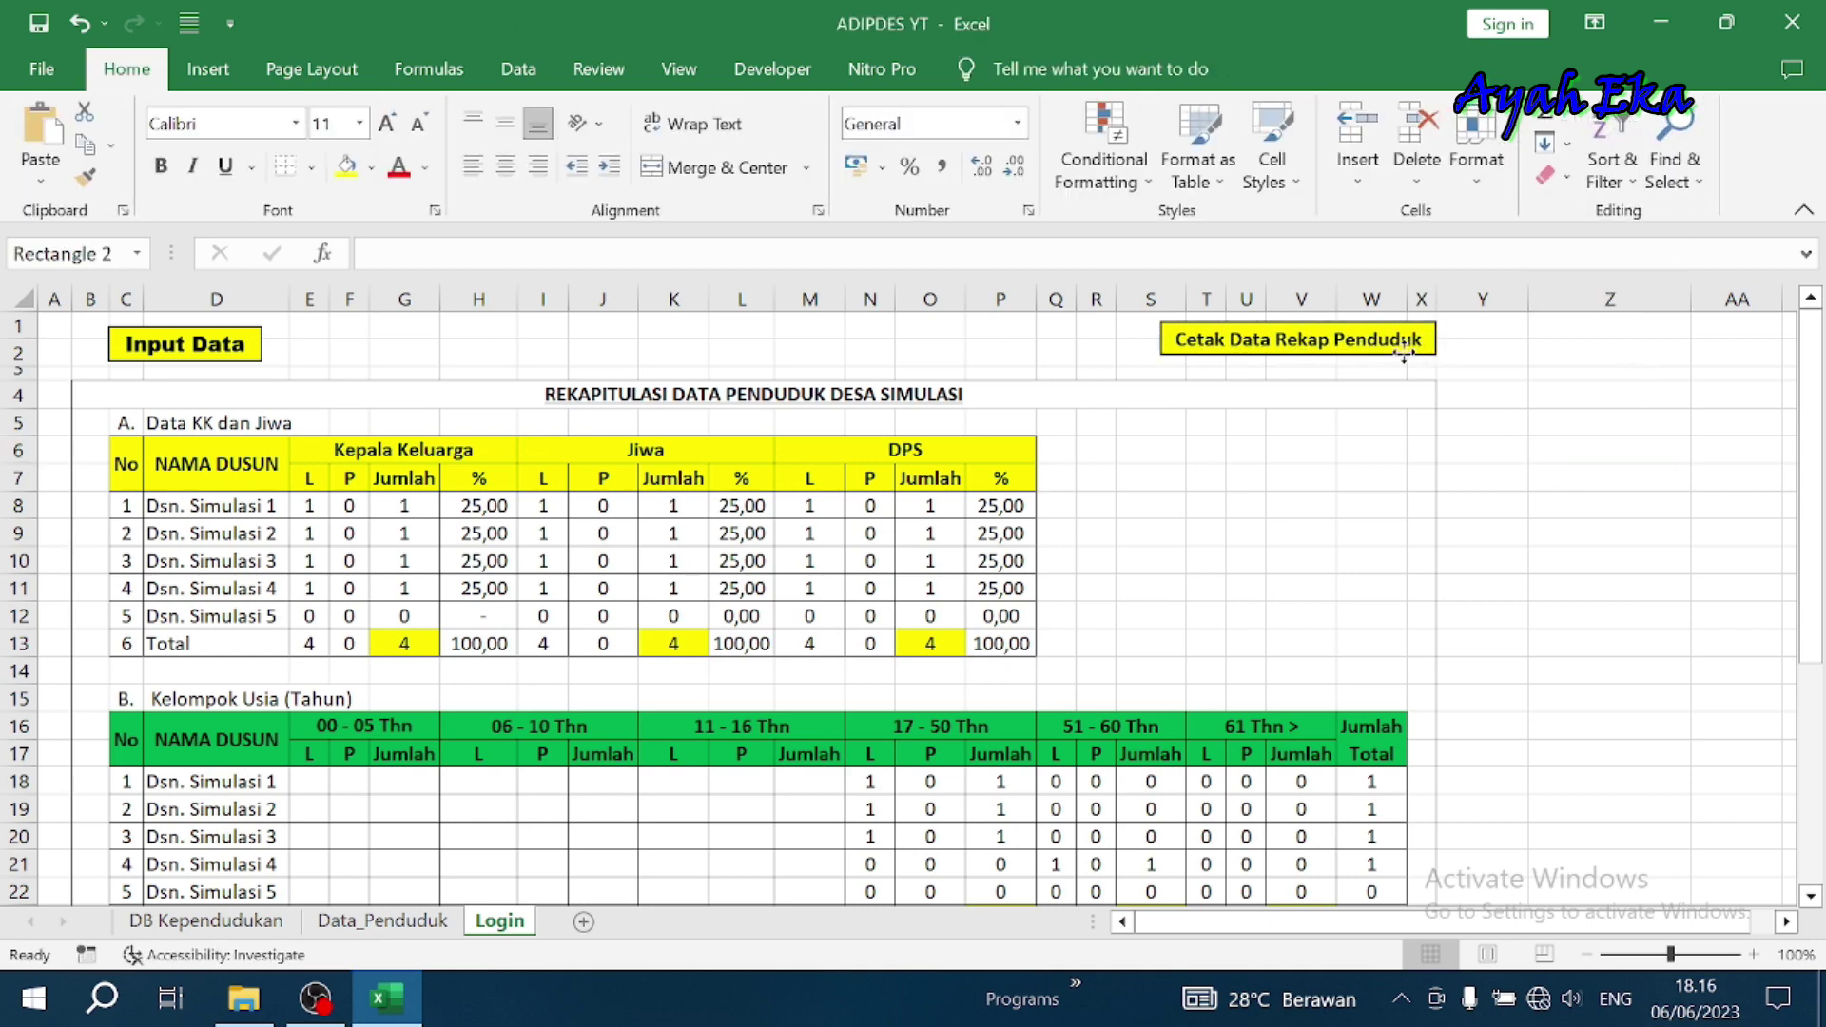
click(1633, 507)
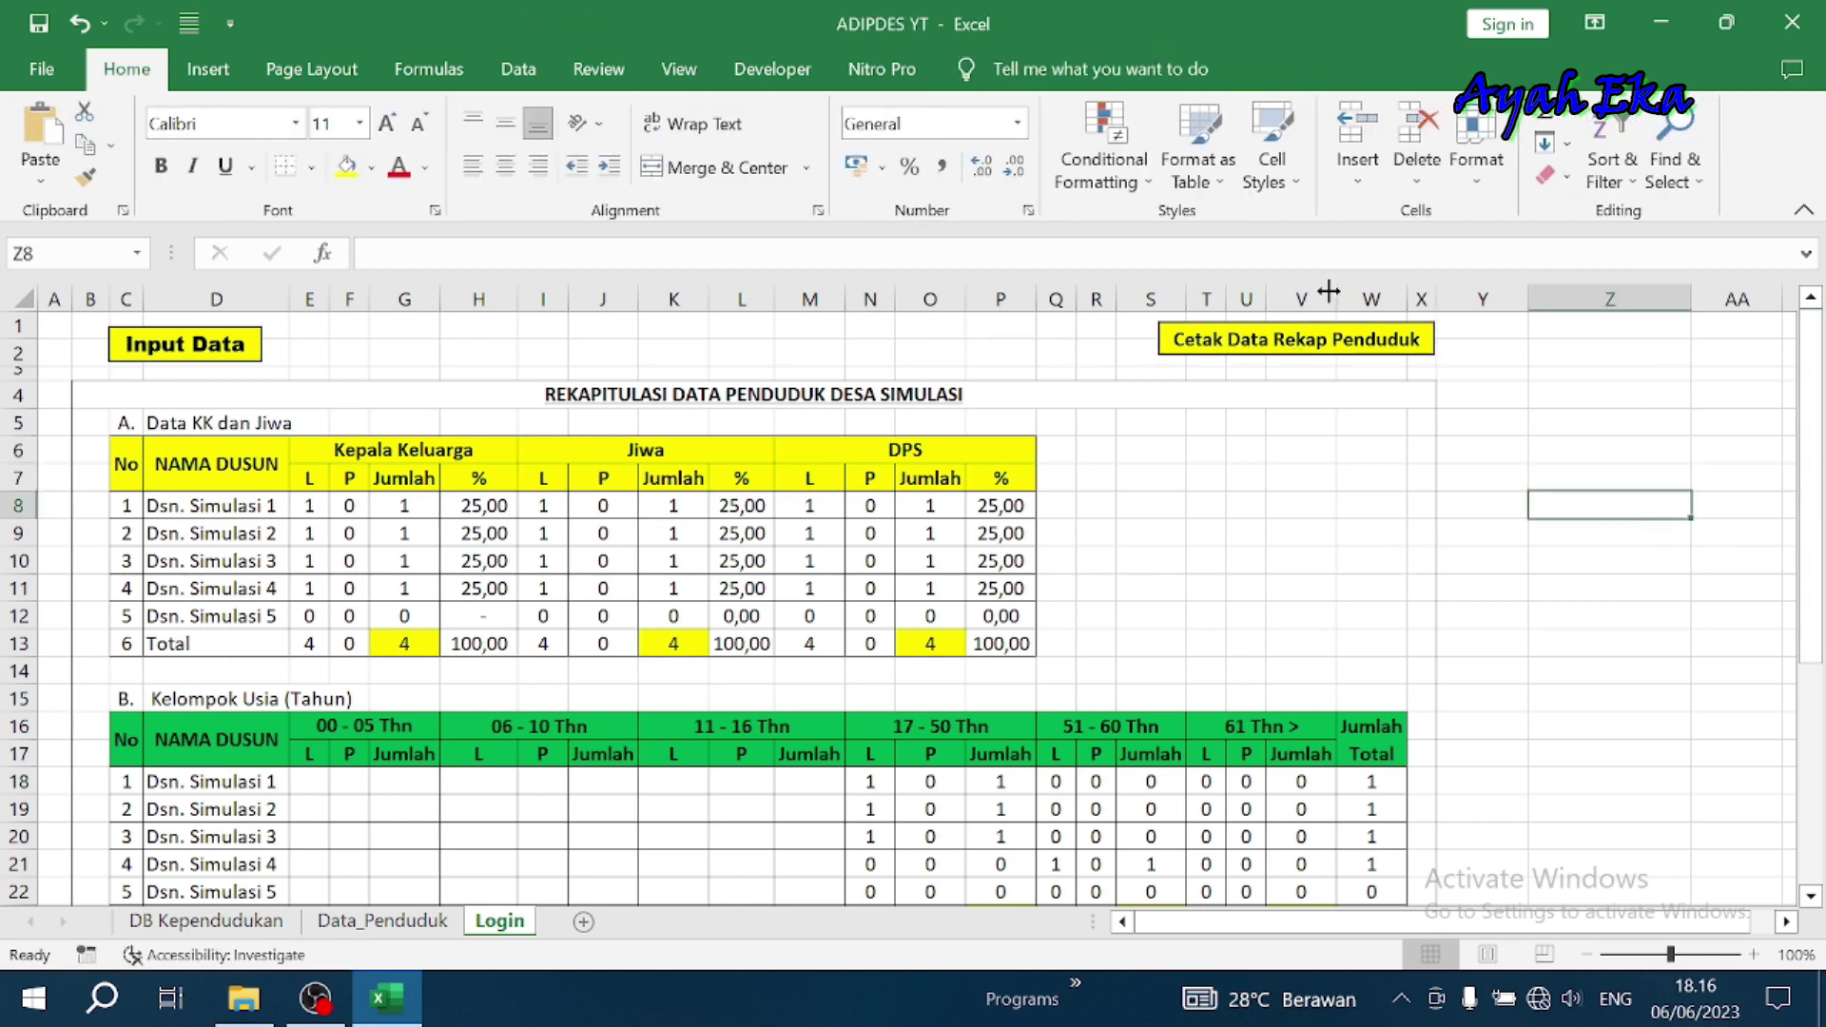
click(1368, 351)
click(1607, 422)
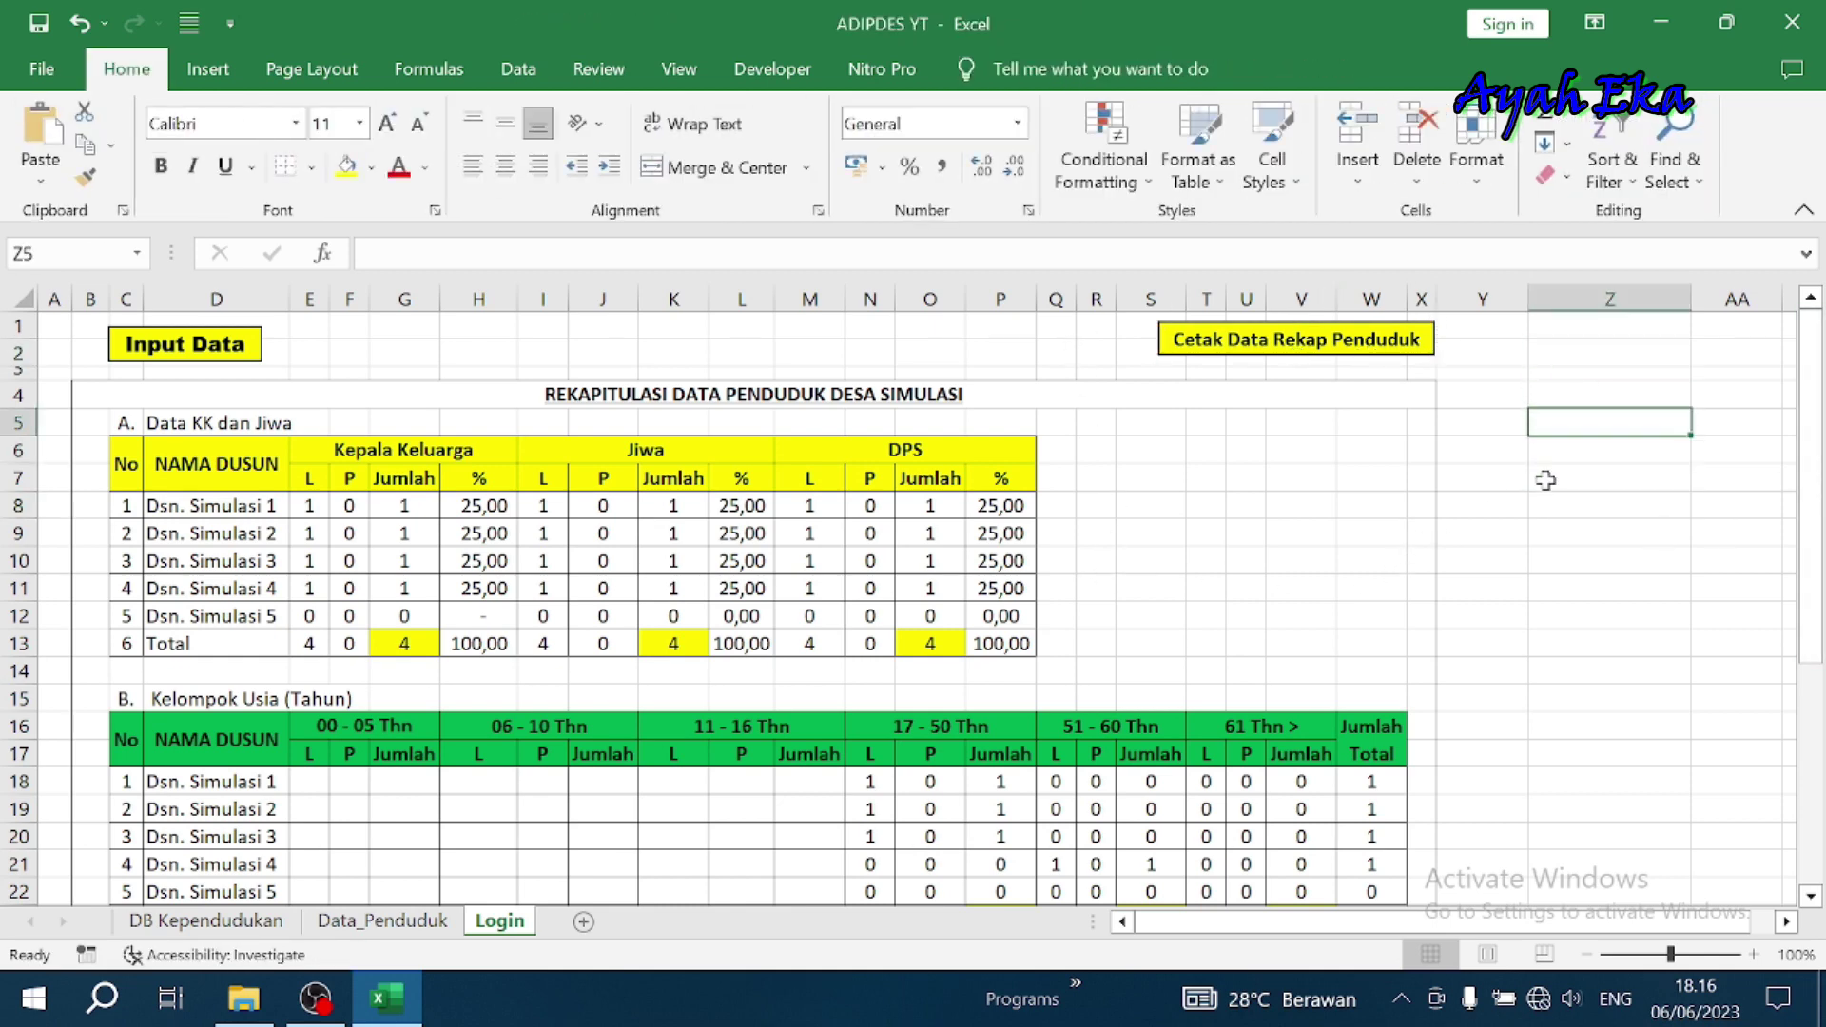
Open Assign Macro for the button, limit macros to This Workbook, then cancel
right_click(1344, 350)
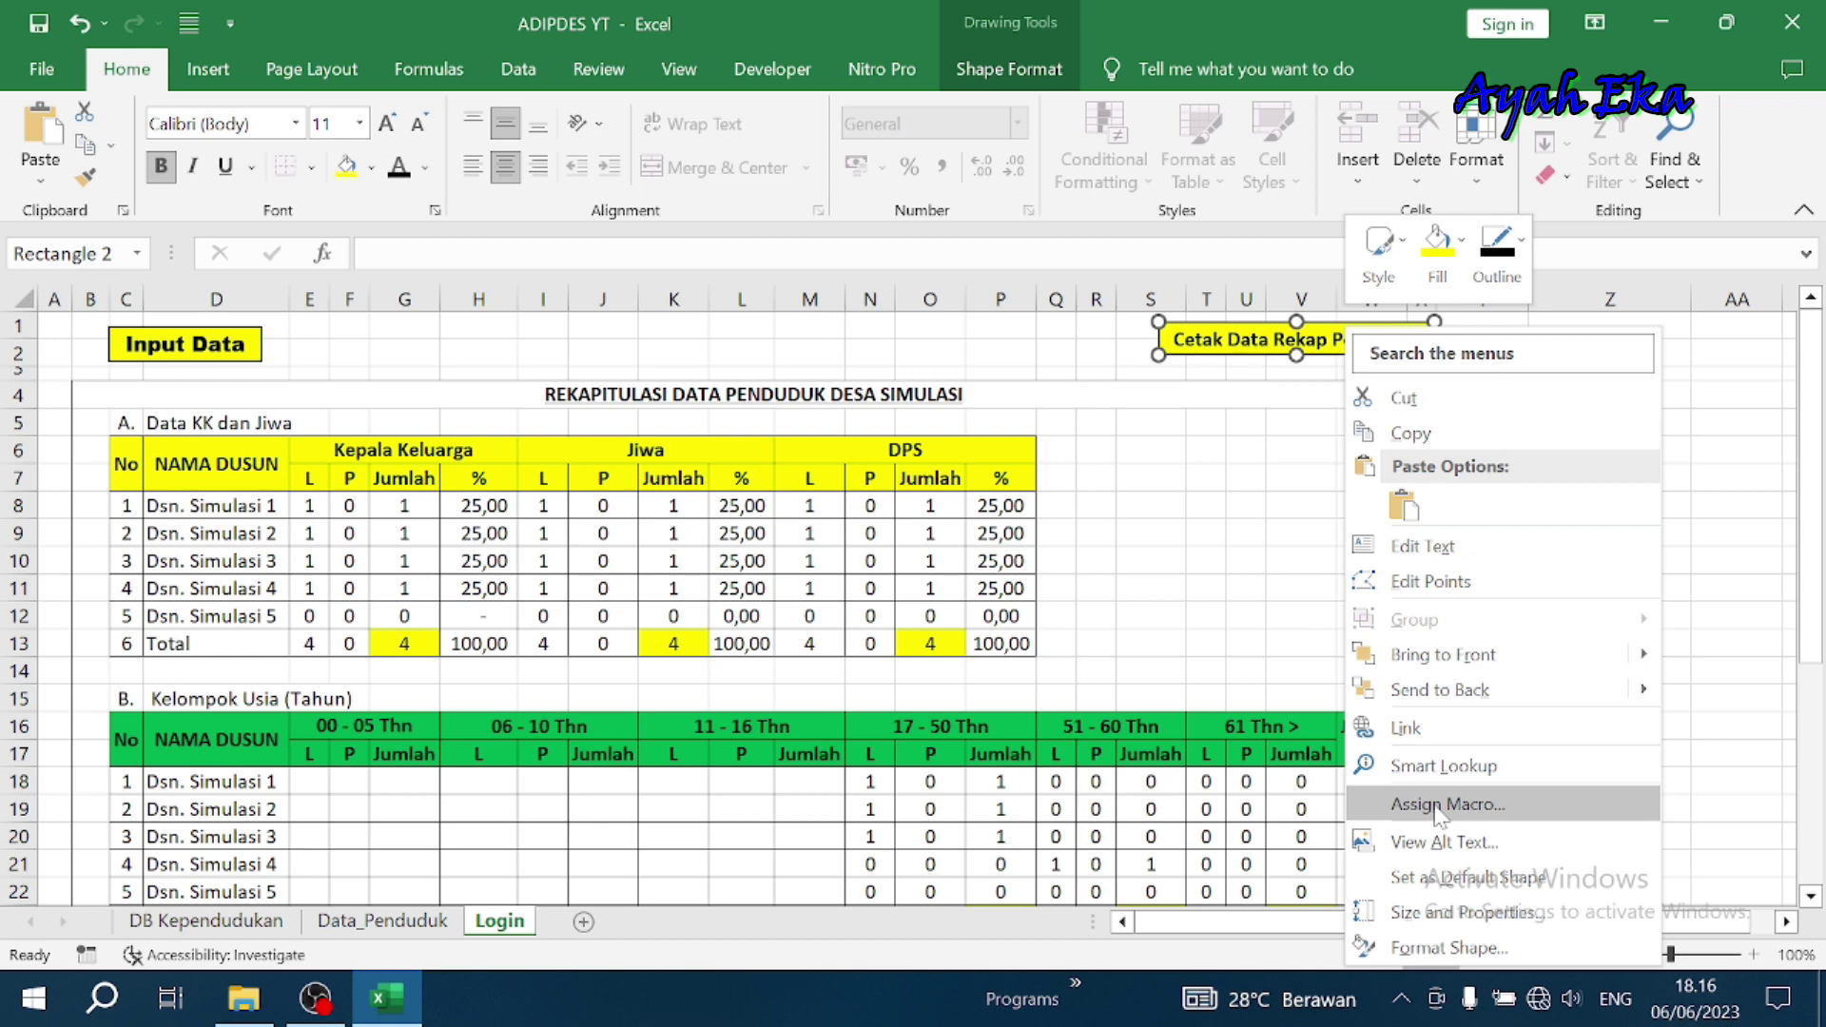
click(1444, 806)
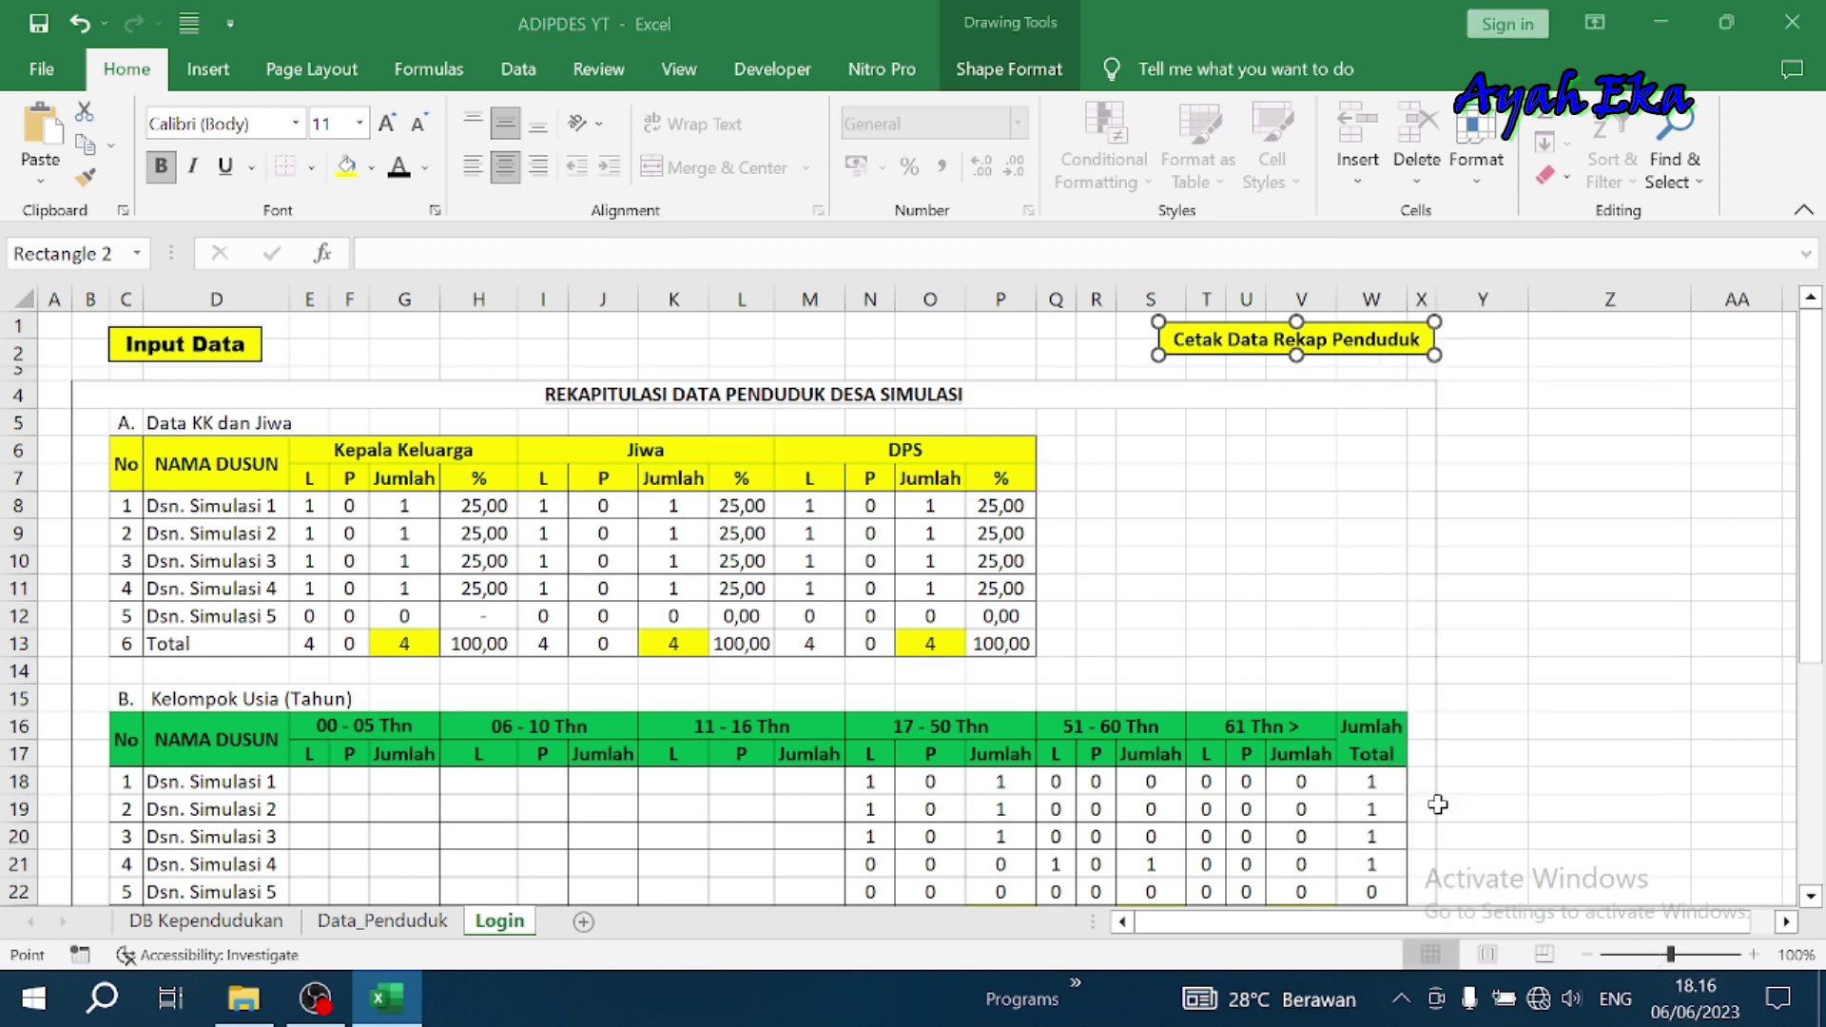
drag(1408, 440, 911, 301)
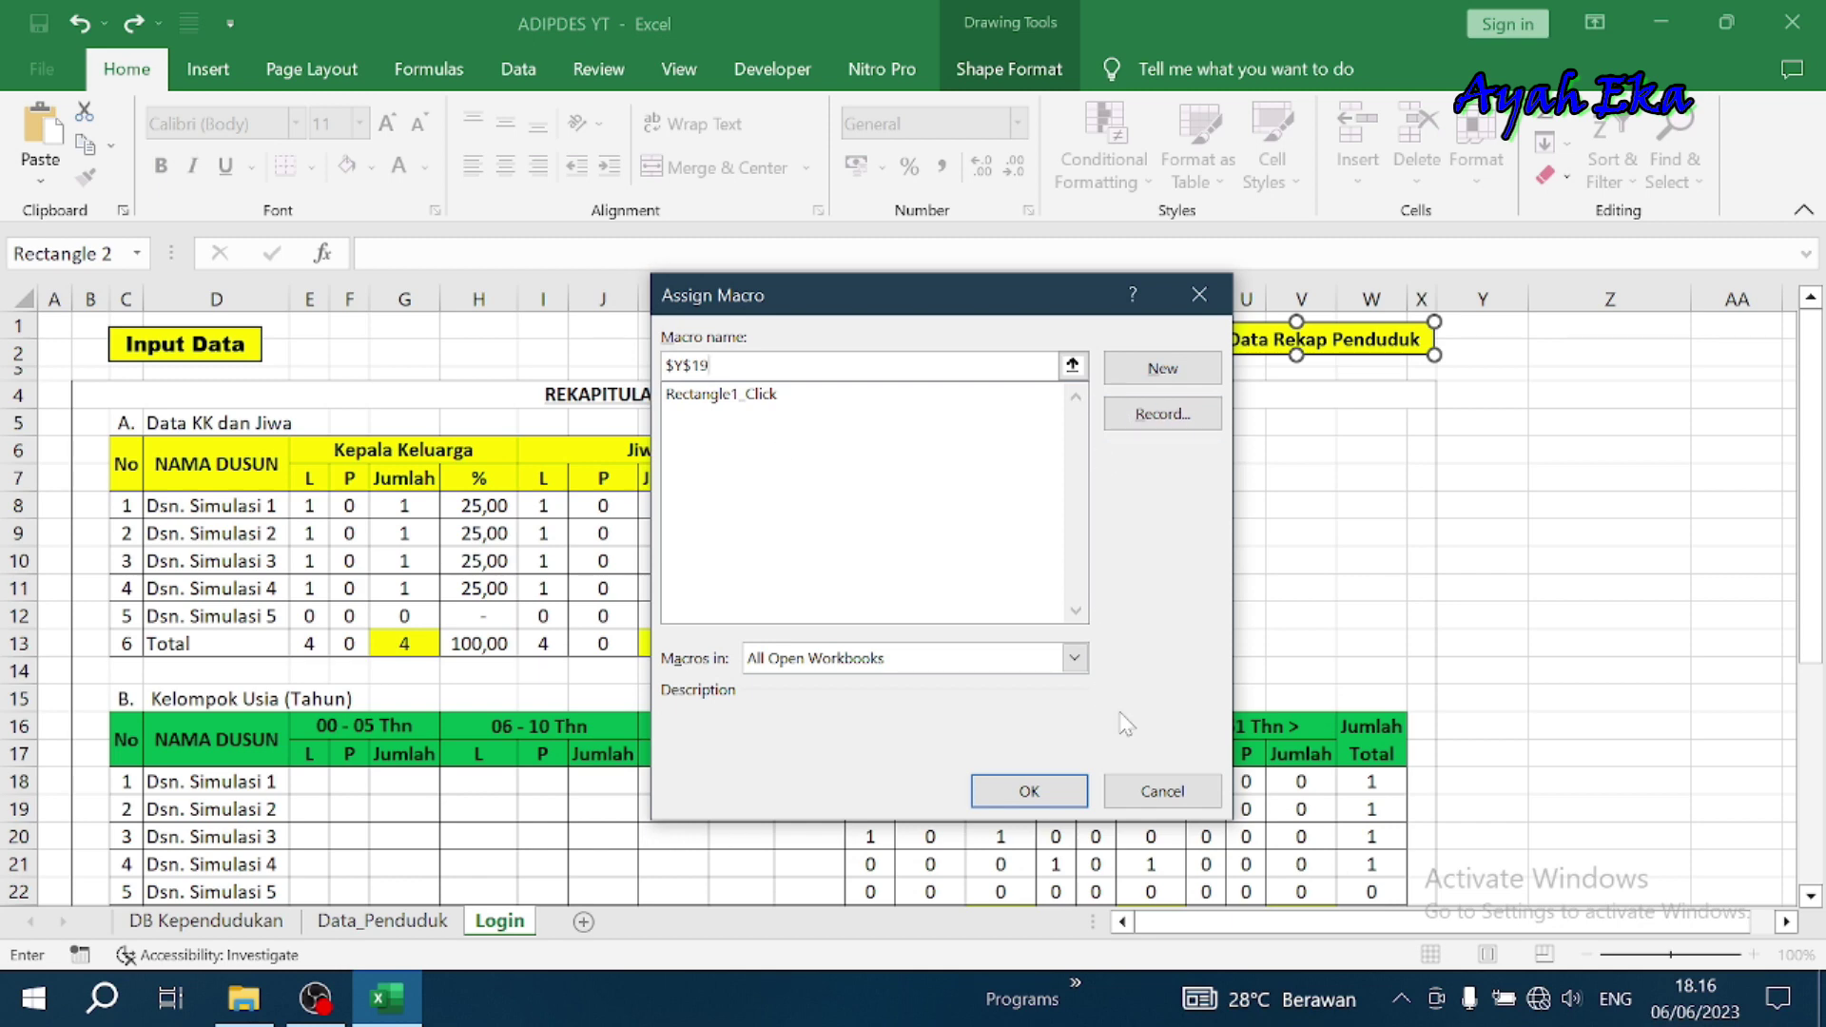
click(1073, 658)
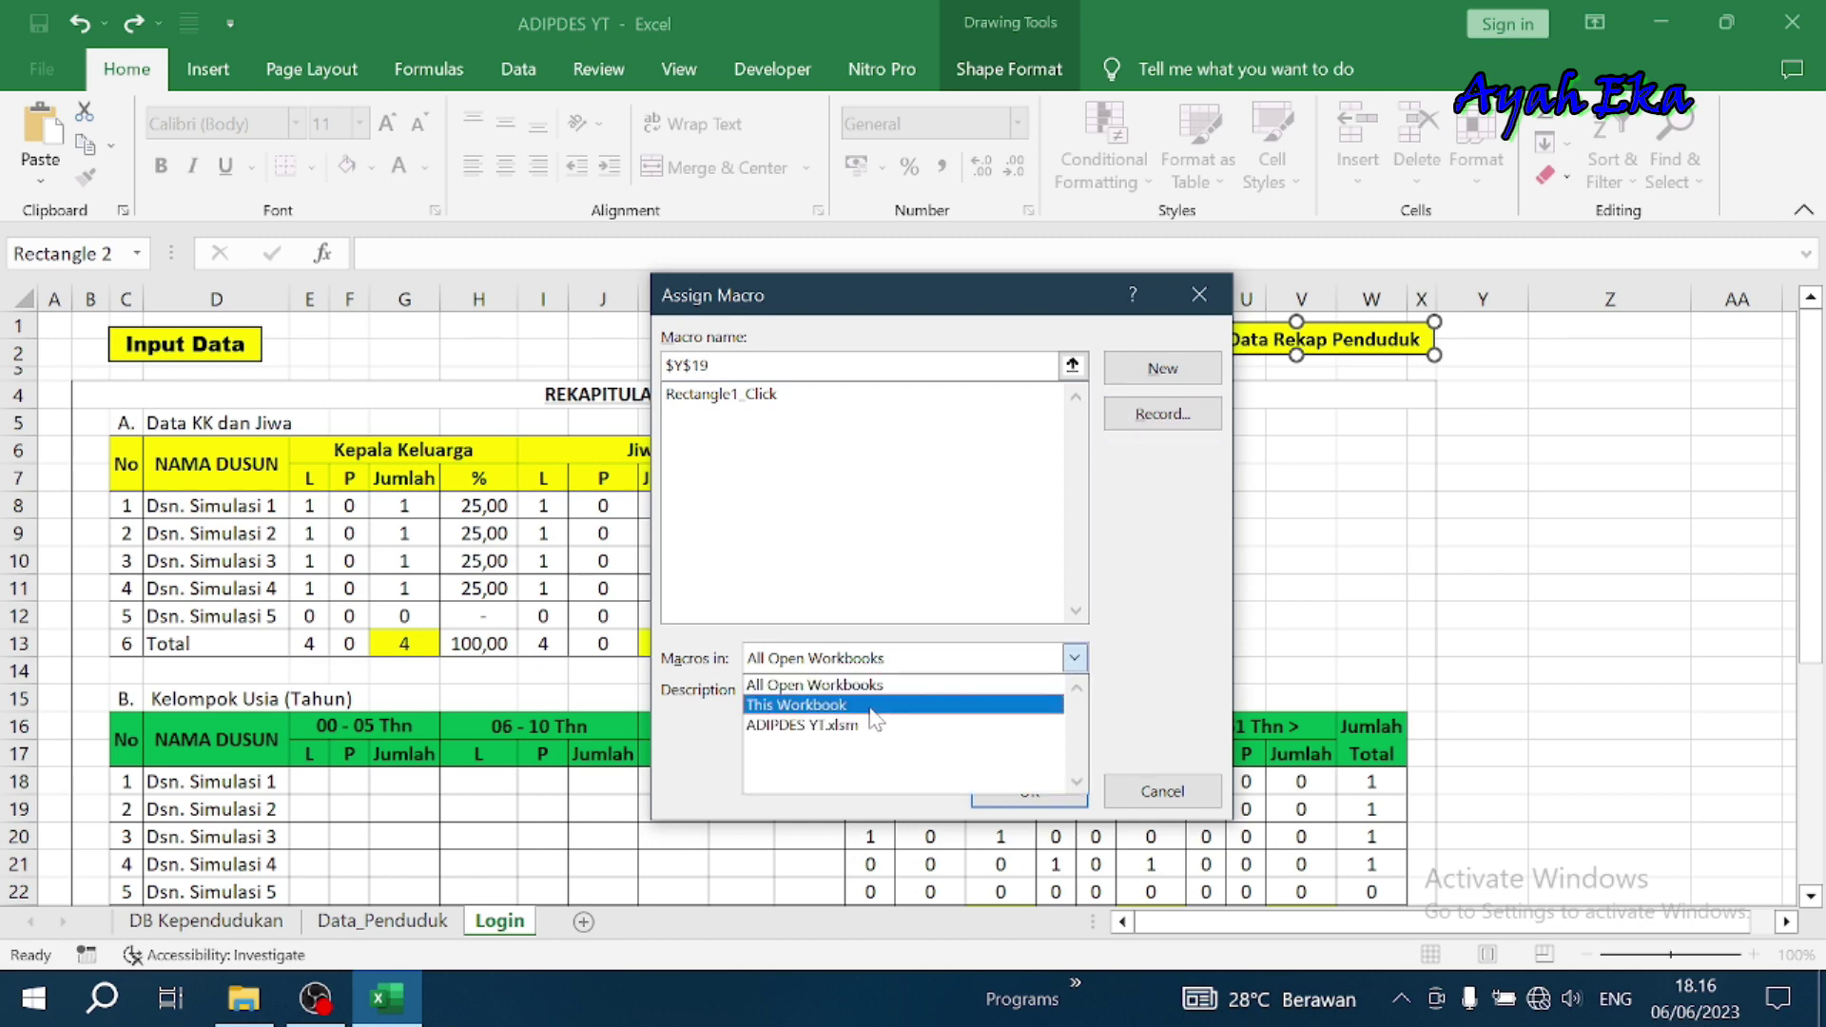
click(855, 705)
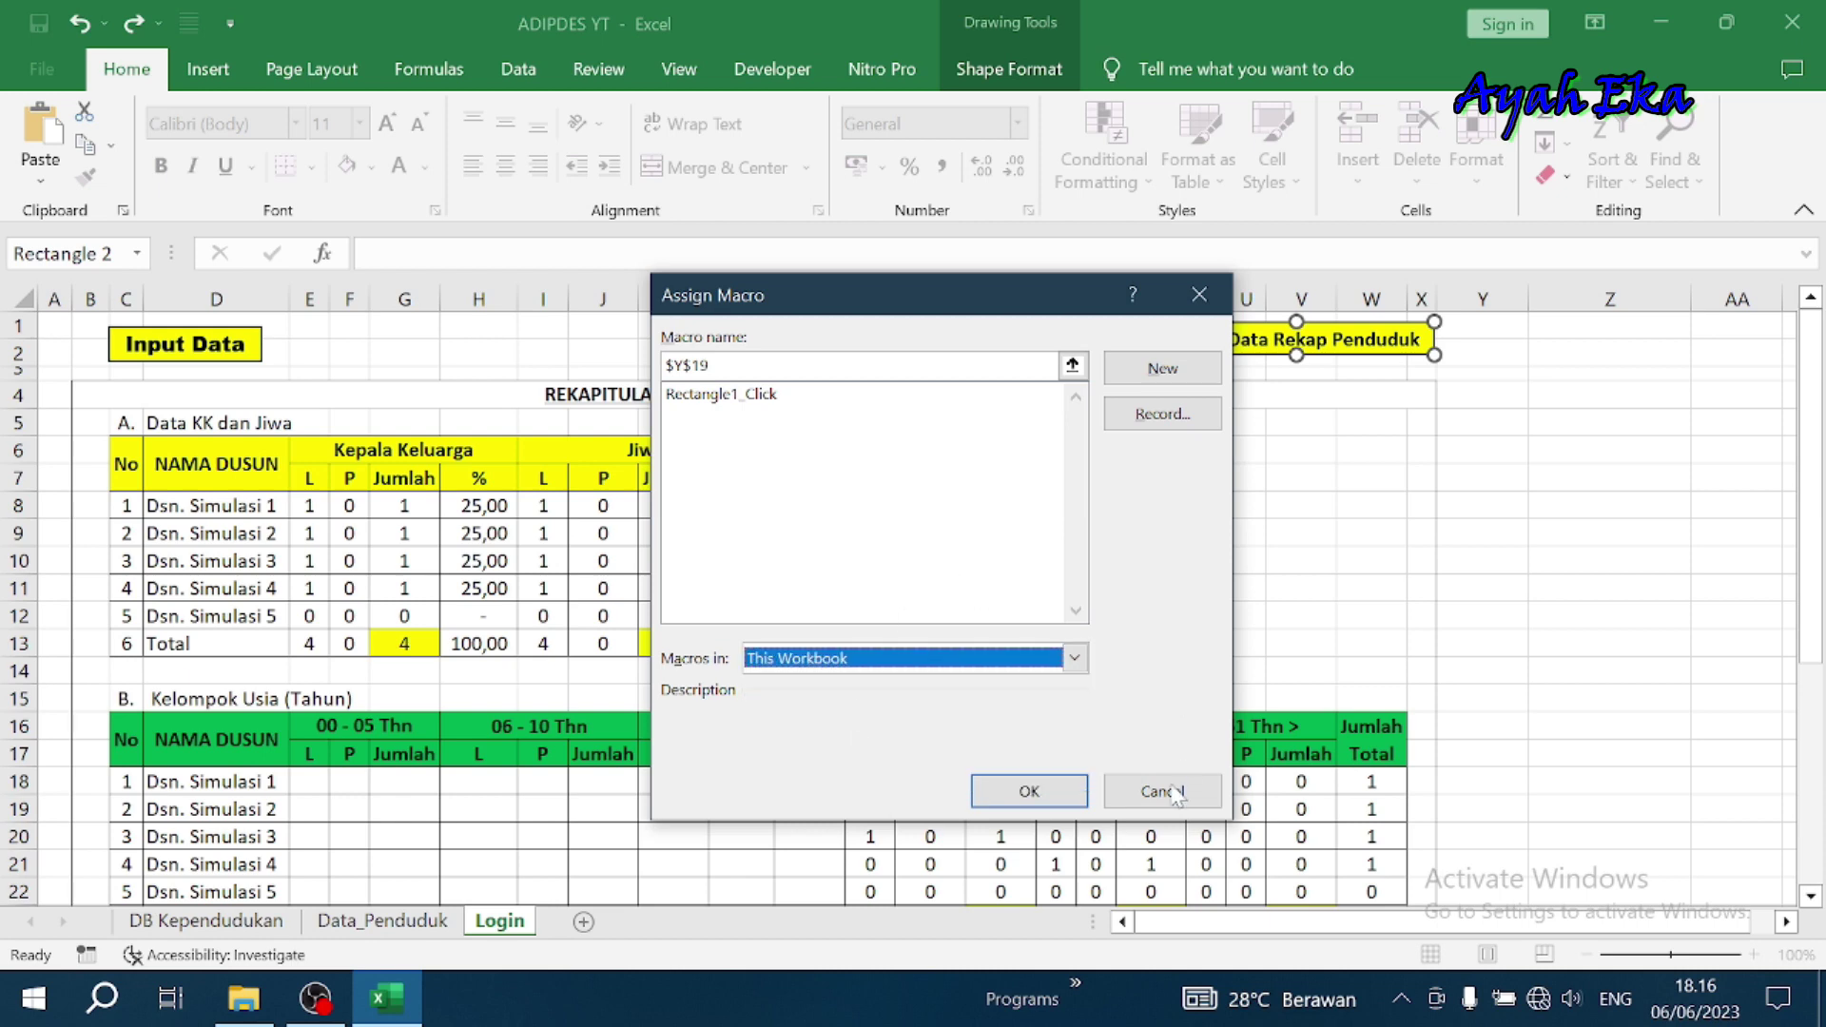
click(1170, 790)
click(1551, 506)
Reopen Assign Macro for the button and create a new Rectangle2_Click macro
click(1374, 359)
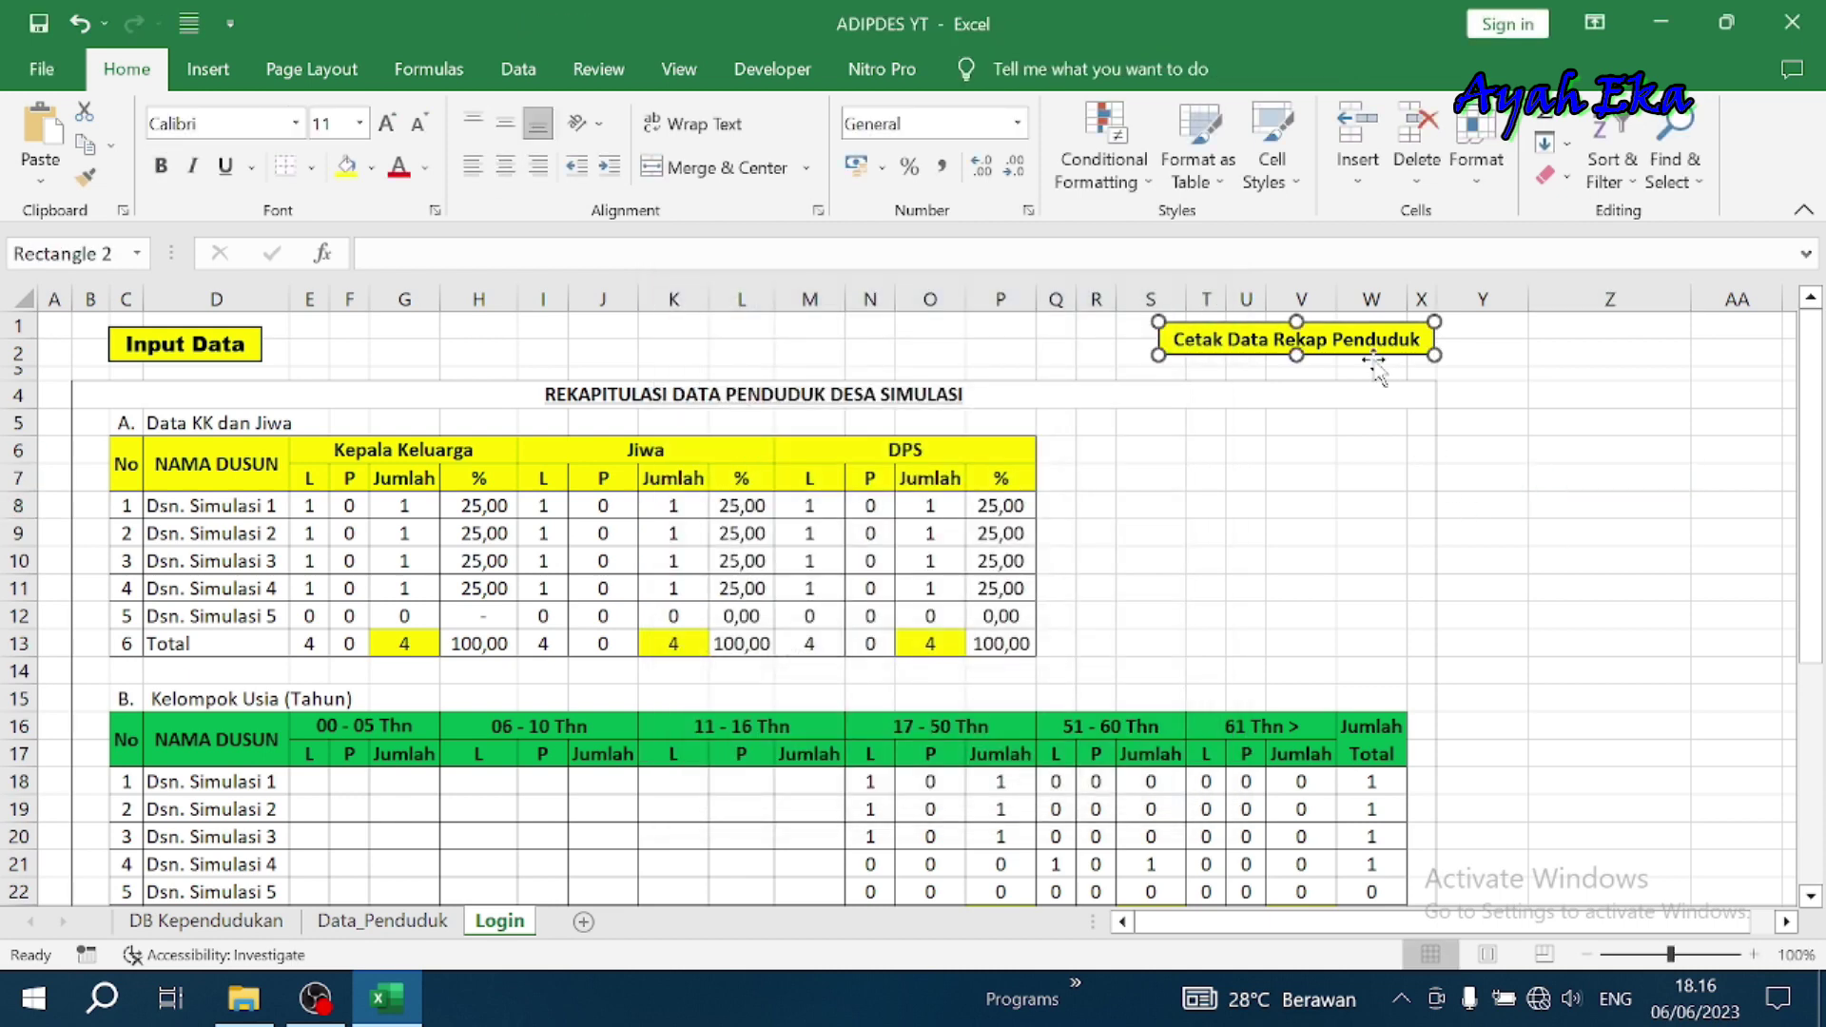
right_click(1373, 360)
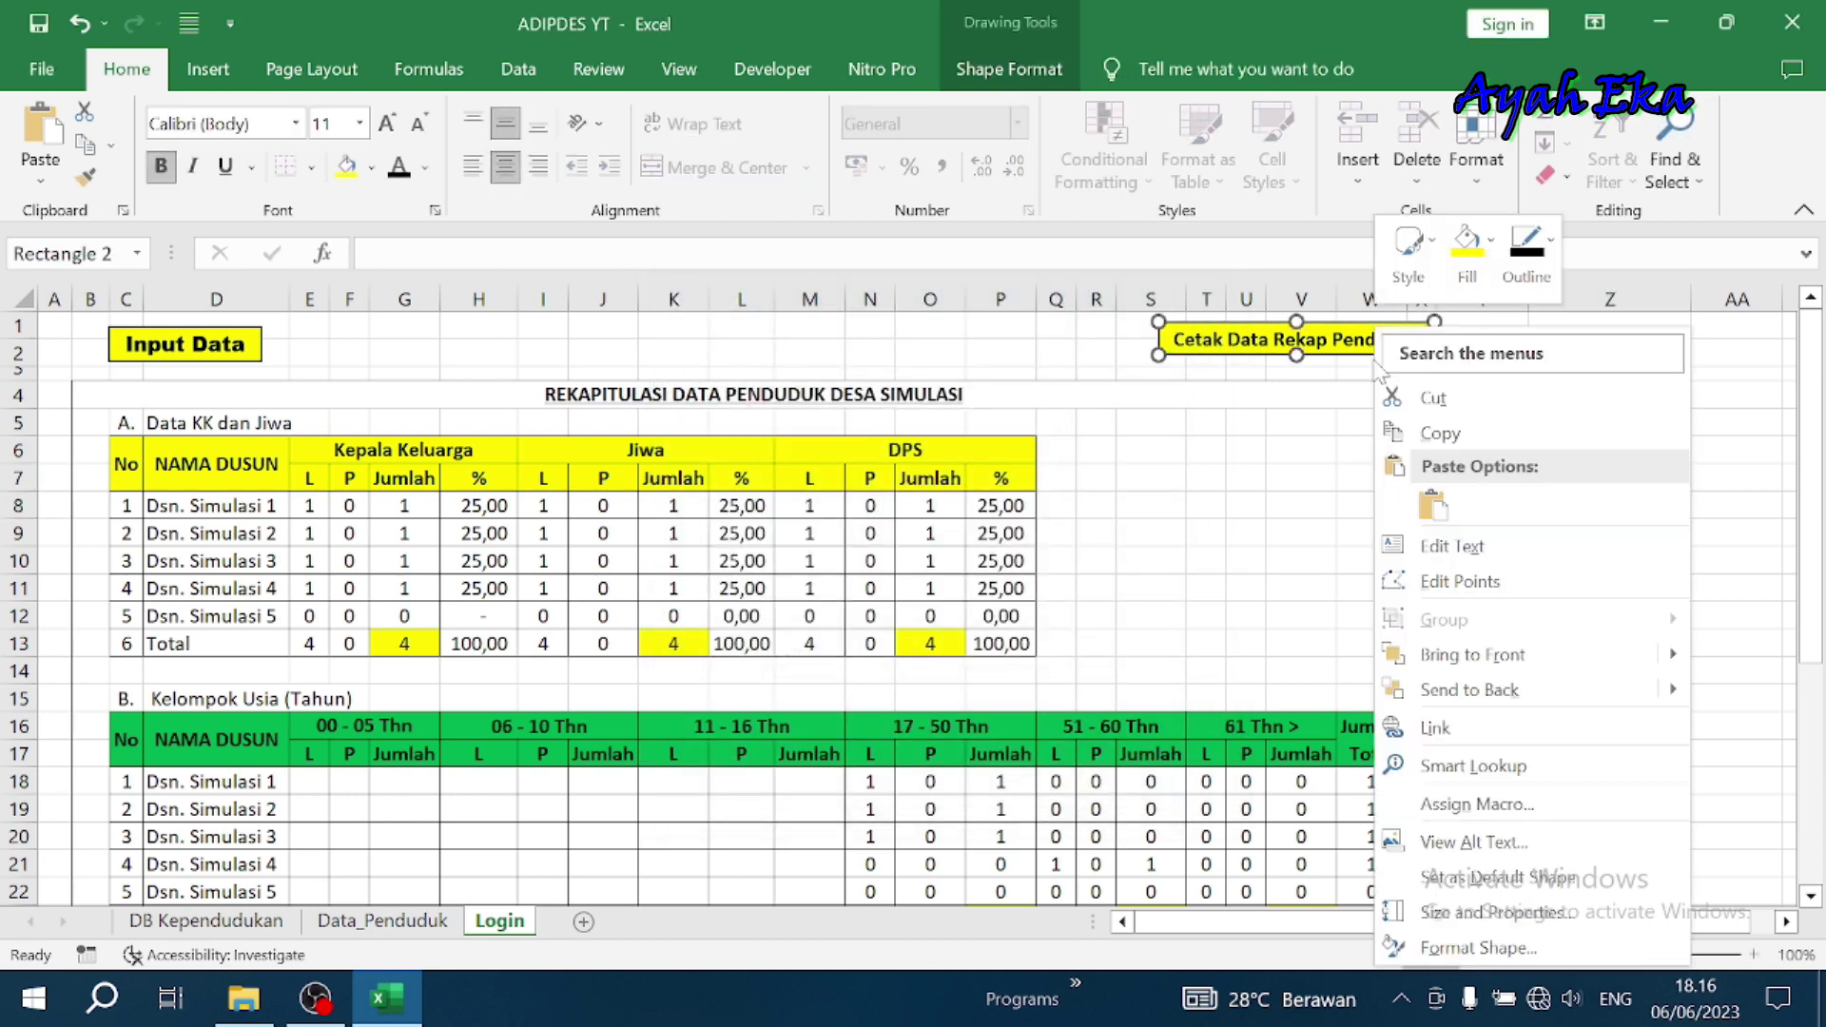
click(1450, 807)
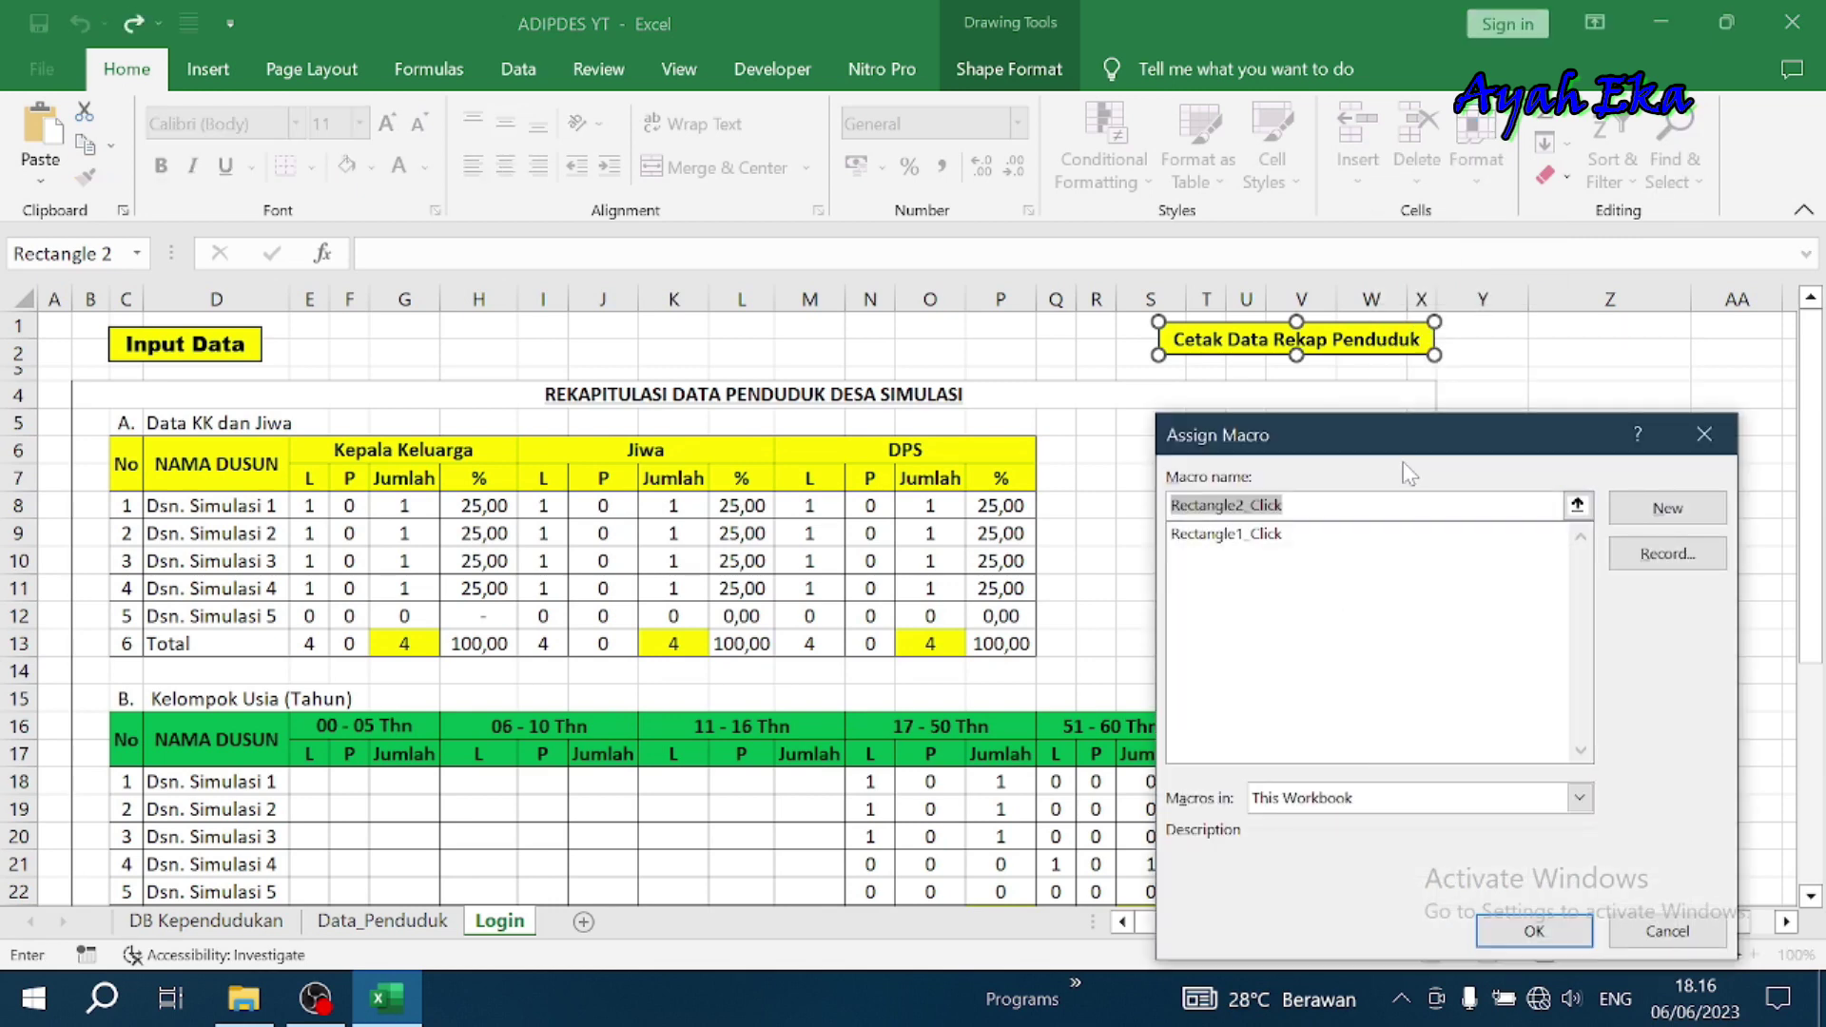
drag(1416, 443, 727, 299)
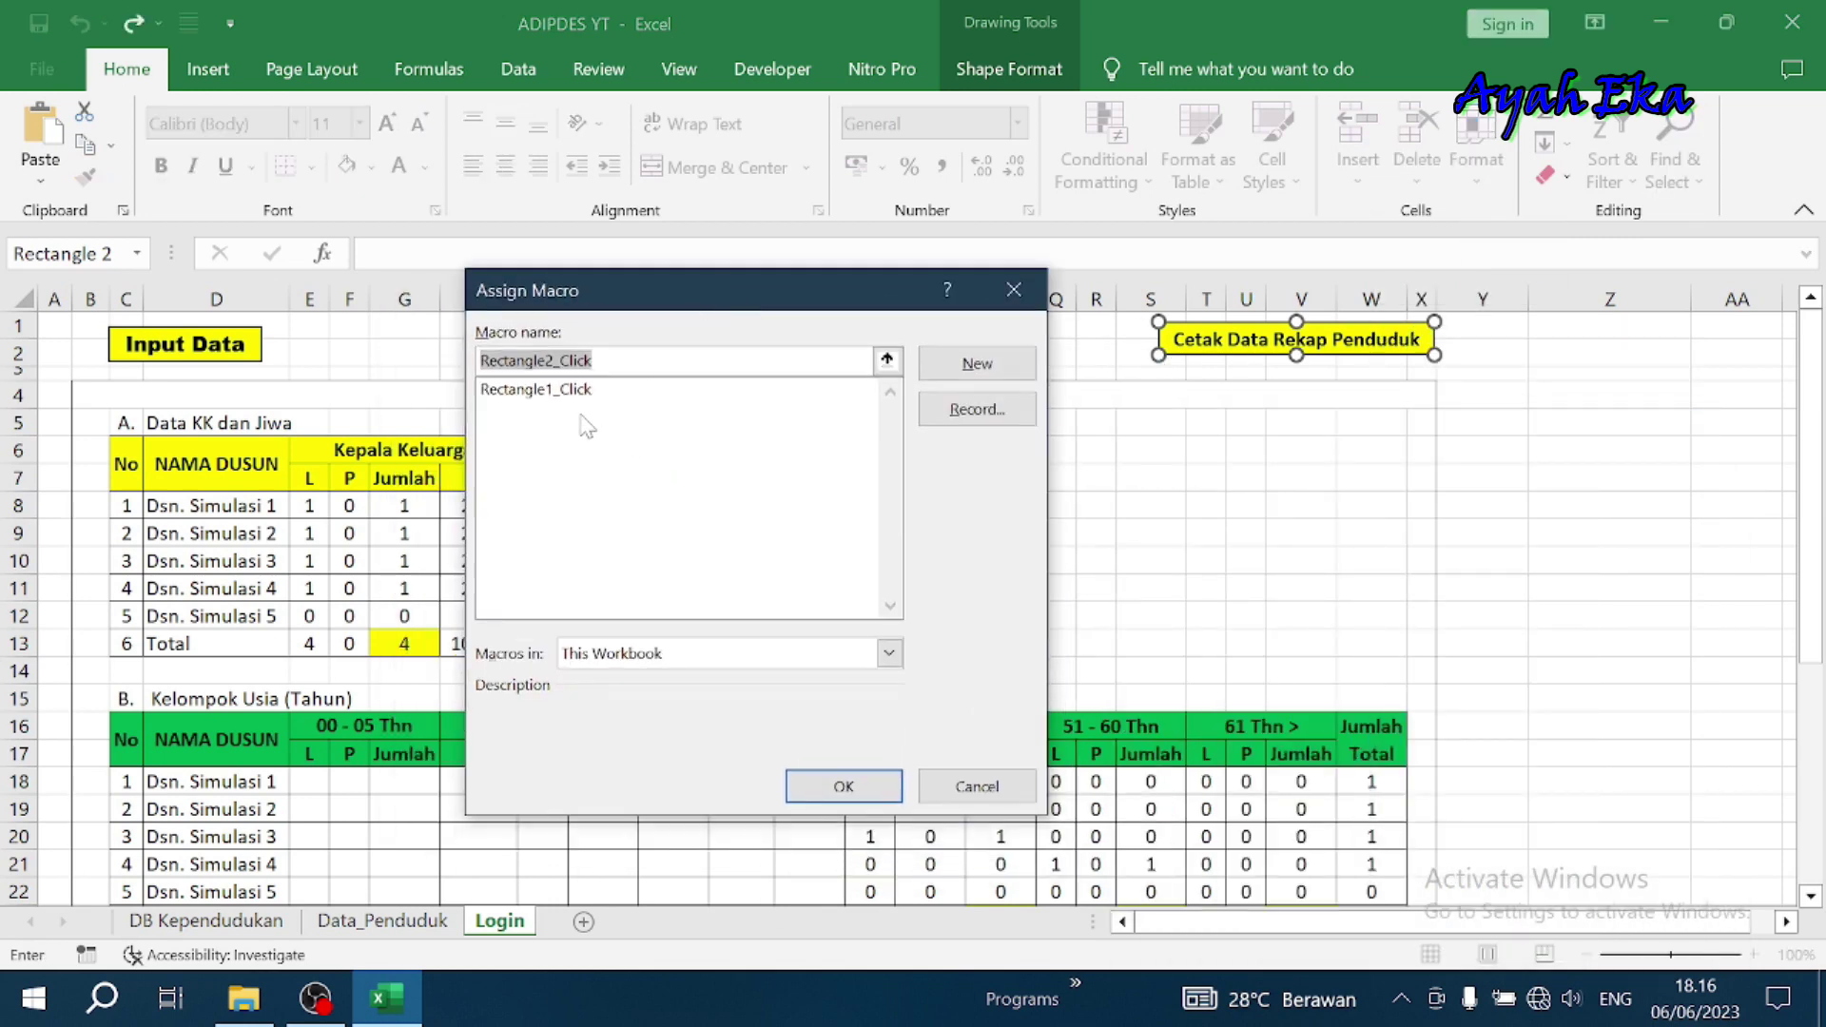
click(980, 369)
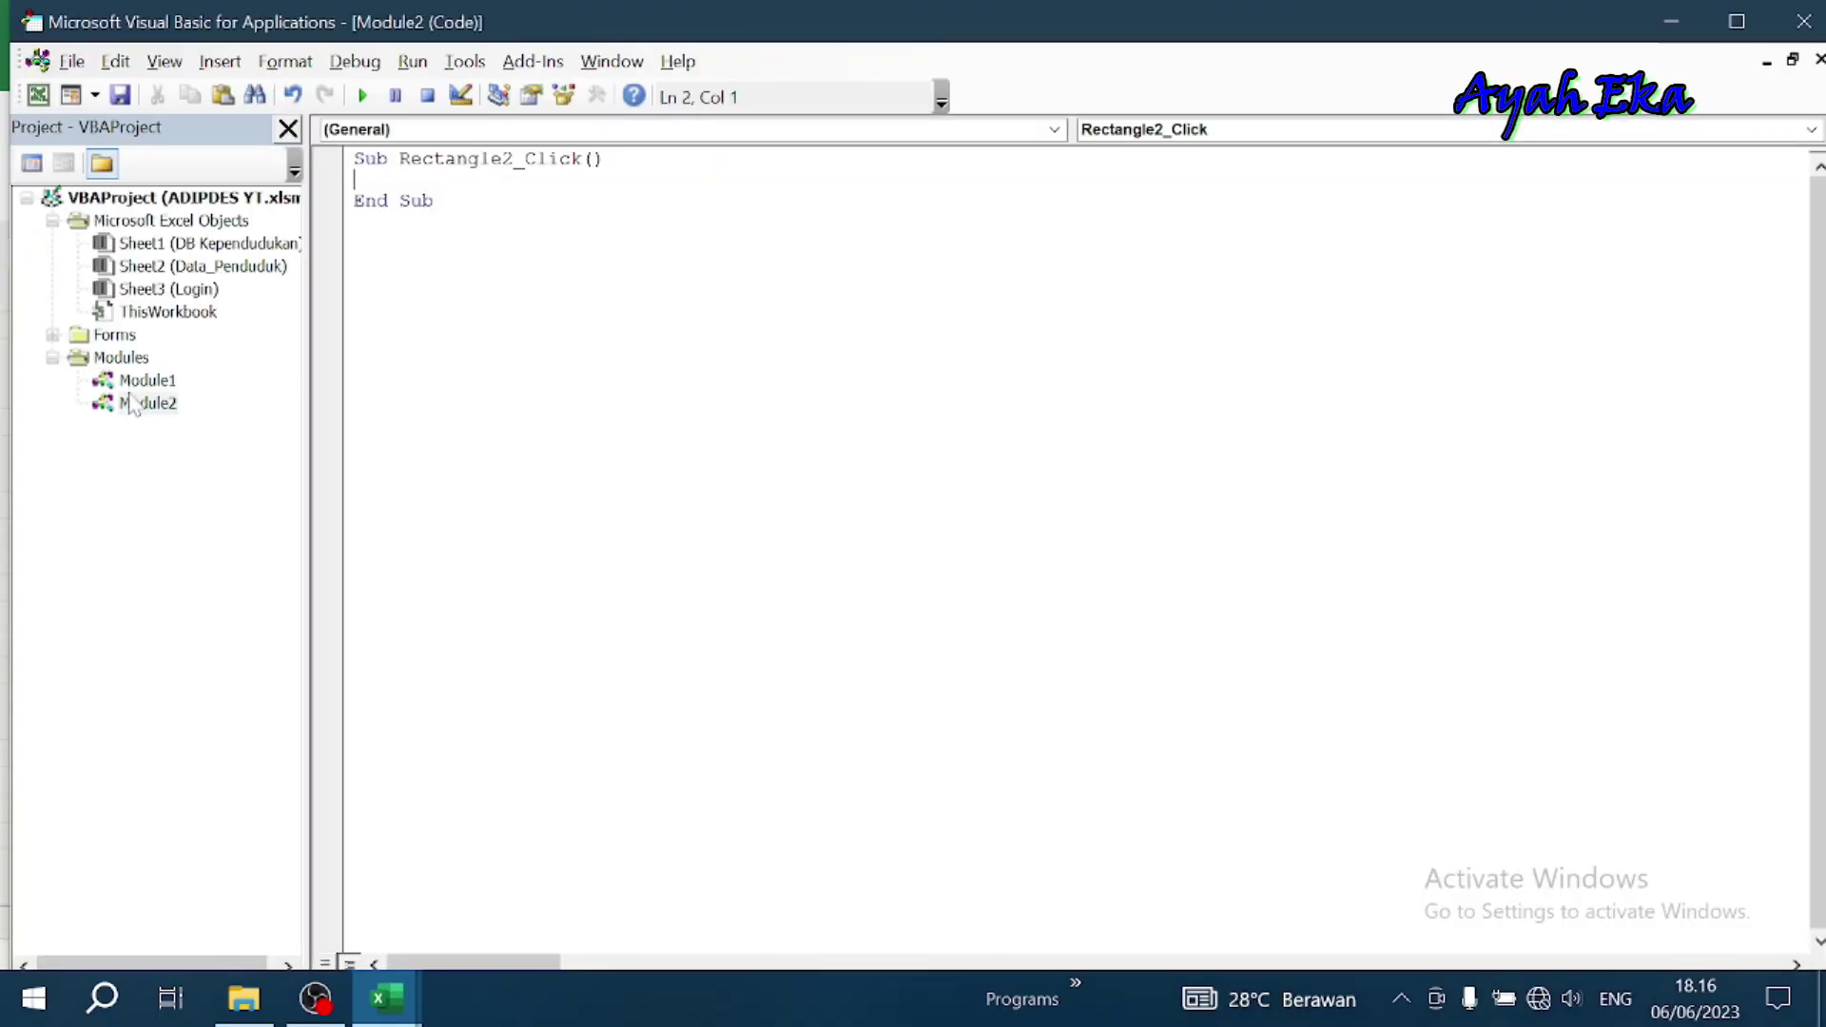
Compare Module1 and Module2, then remove Module2 without exporting it and reopen Module1
double_click(144, 380)
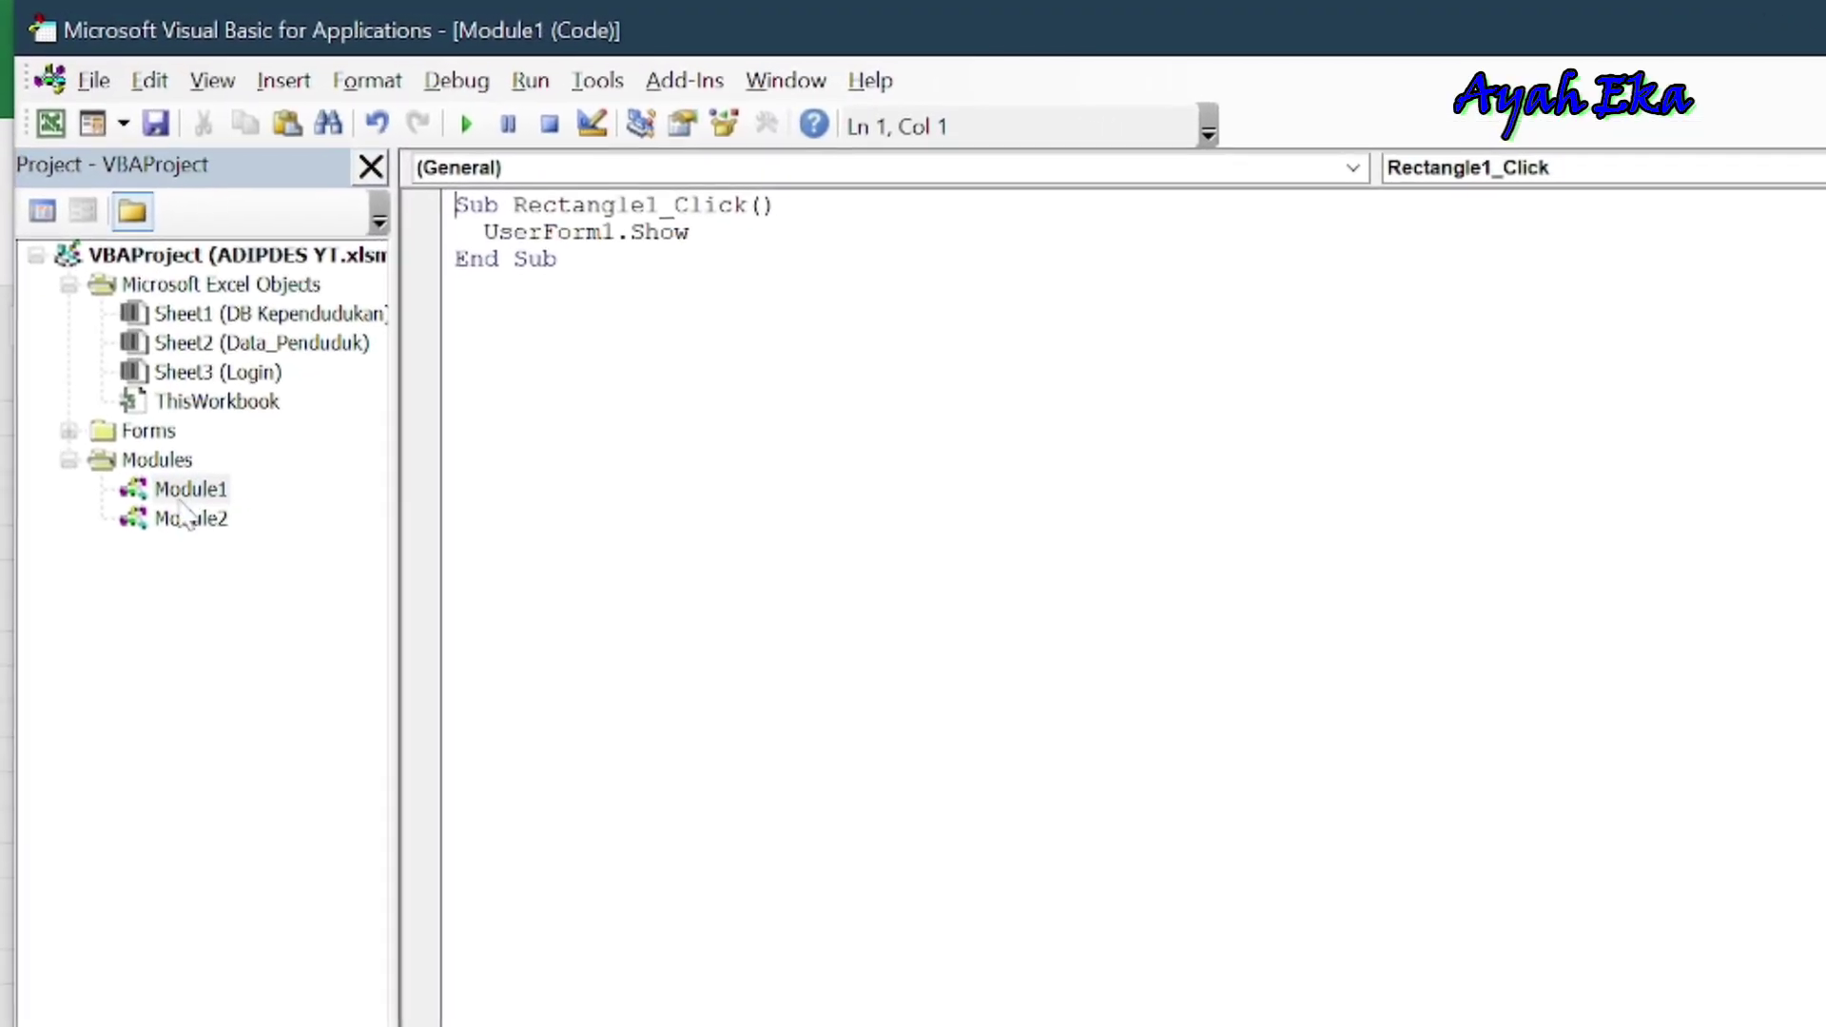
double_click(188, 519)
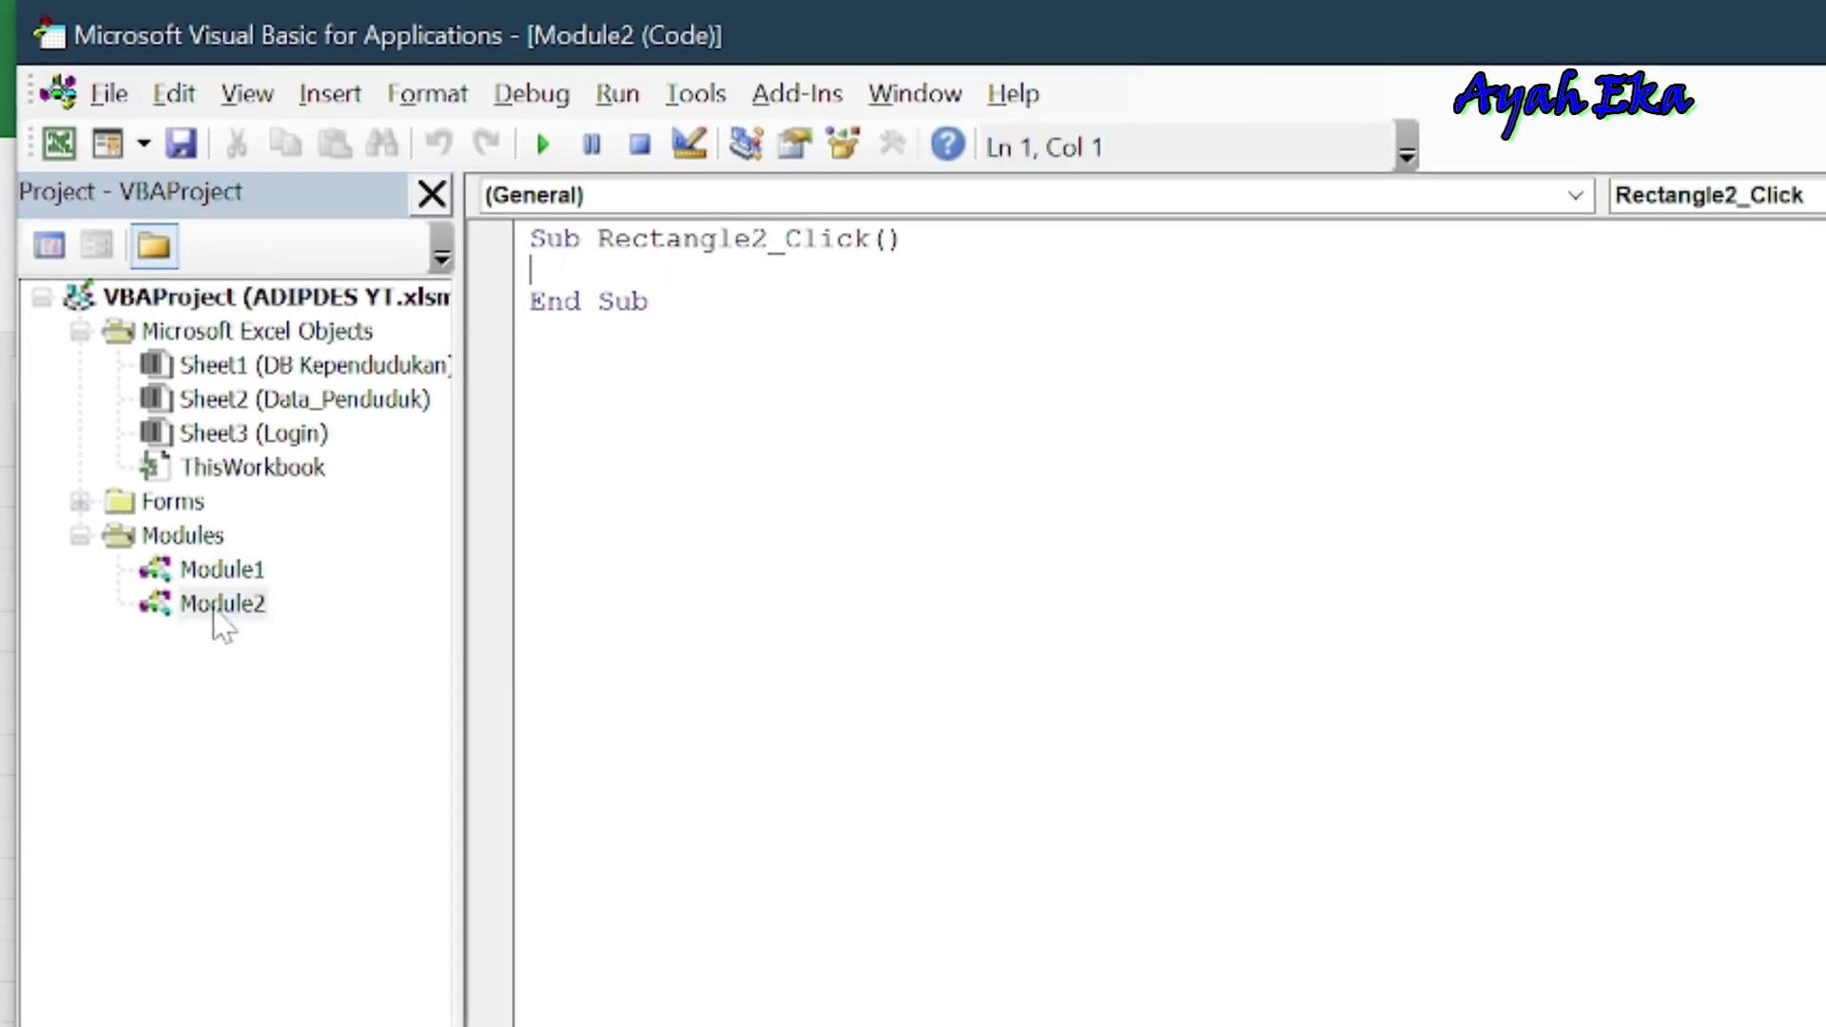
click(219, 570)
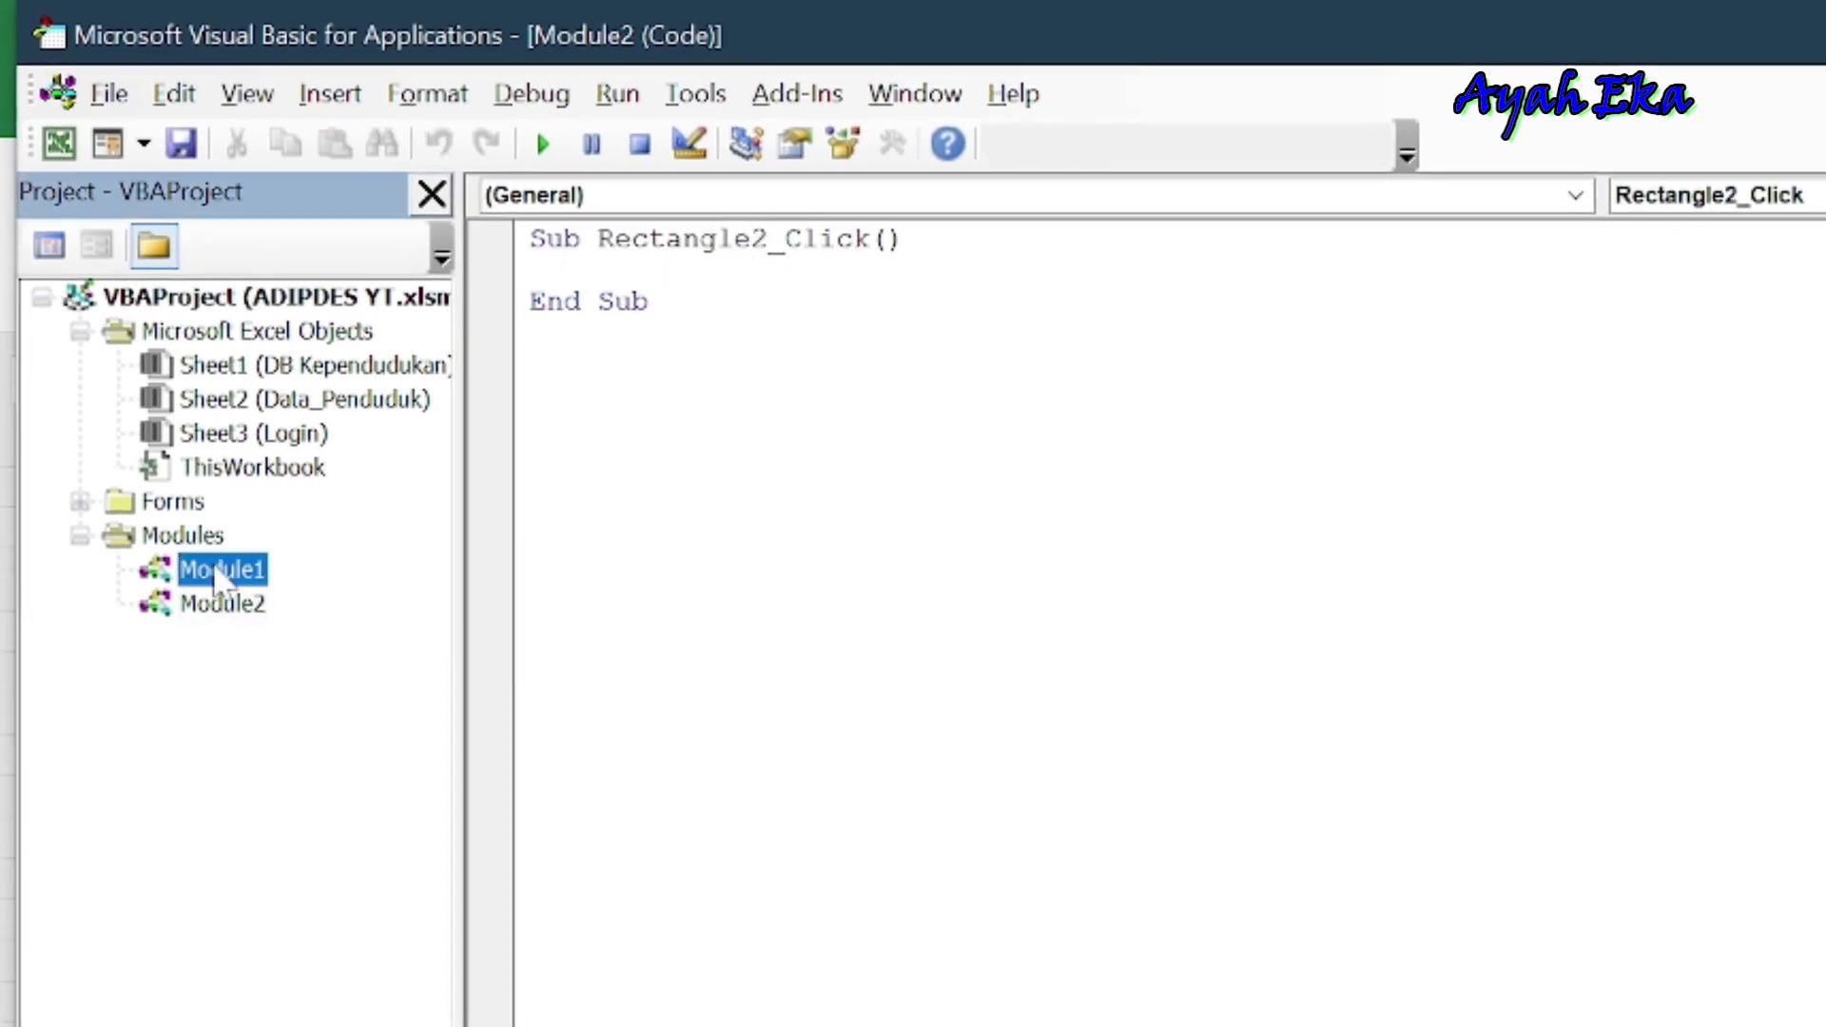
double_click(218, 571)
right_click(195, 614)
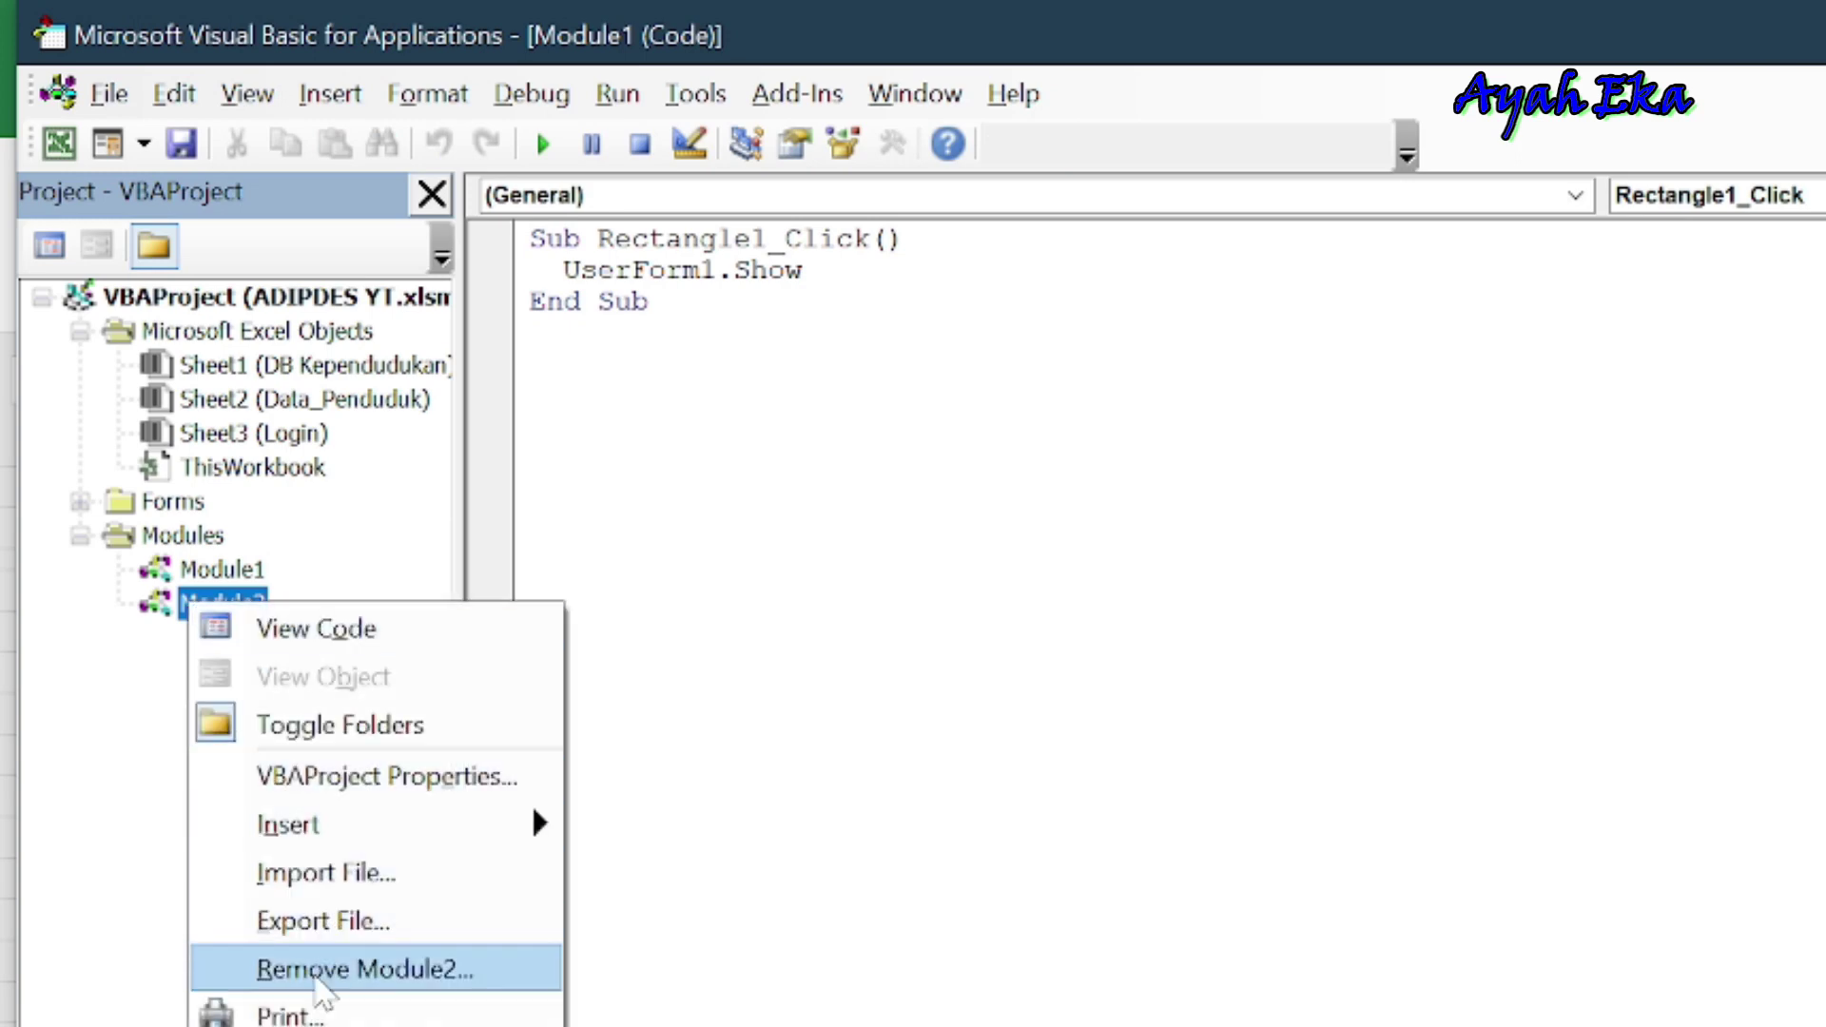
click(321, 971)
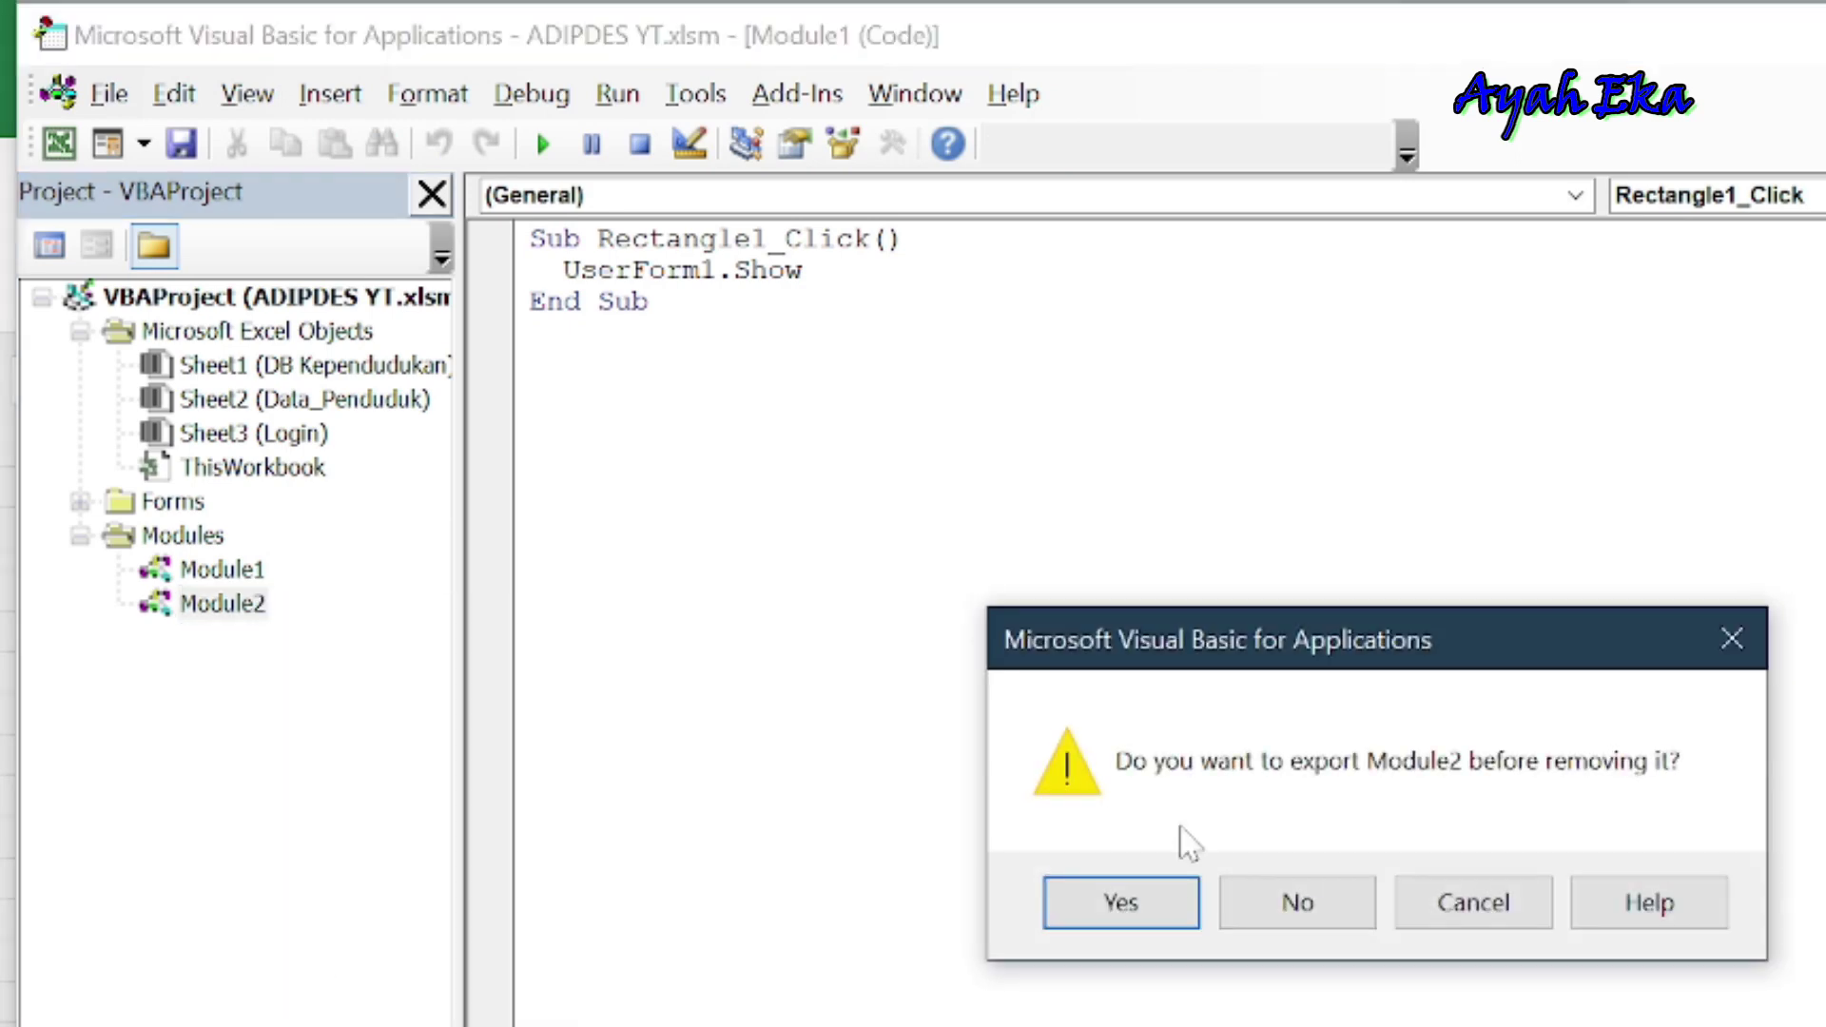
click(1308, 909)
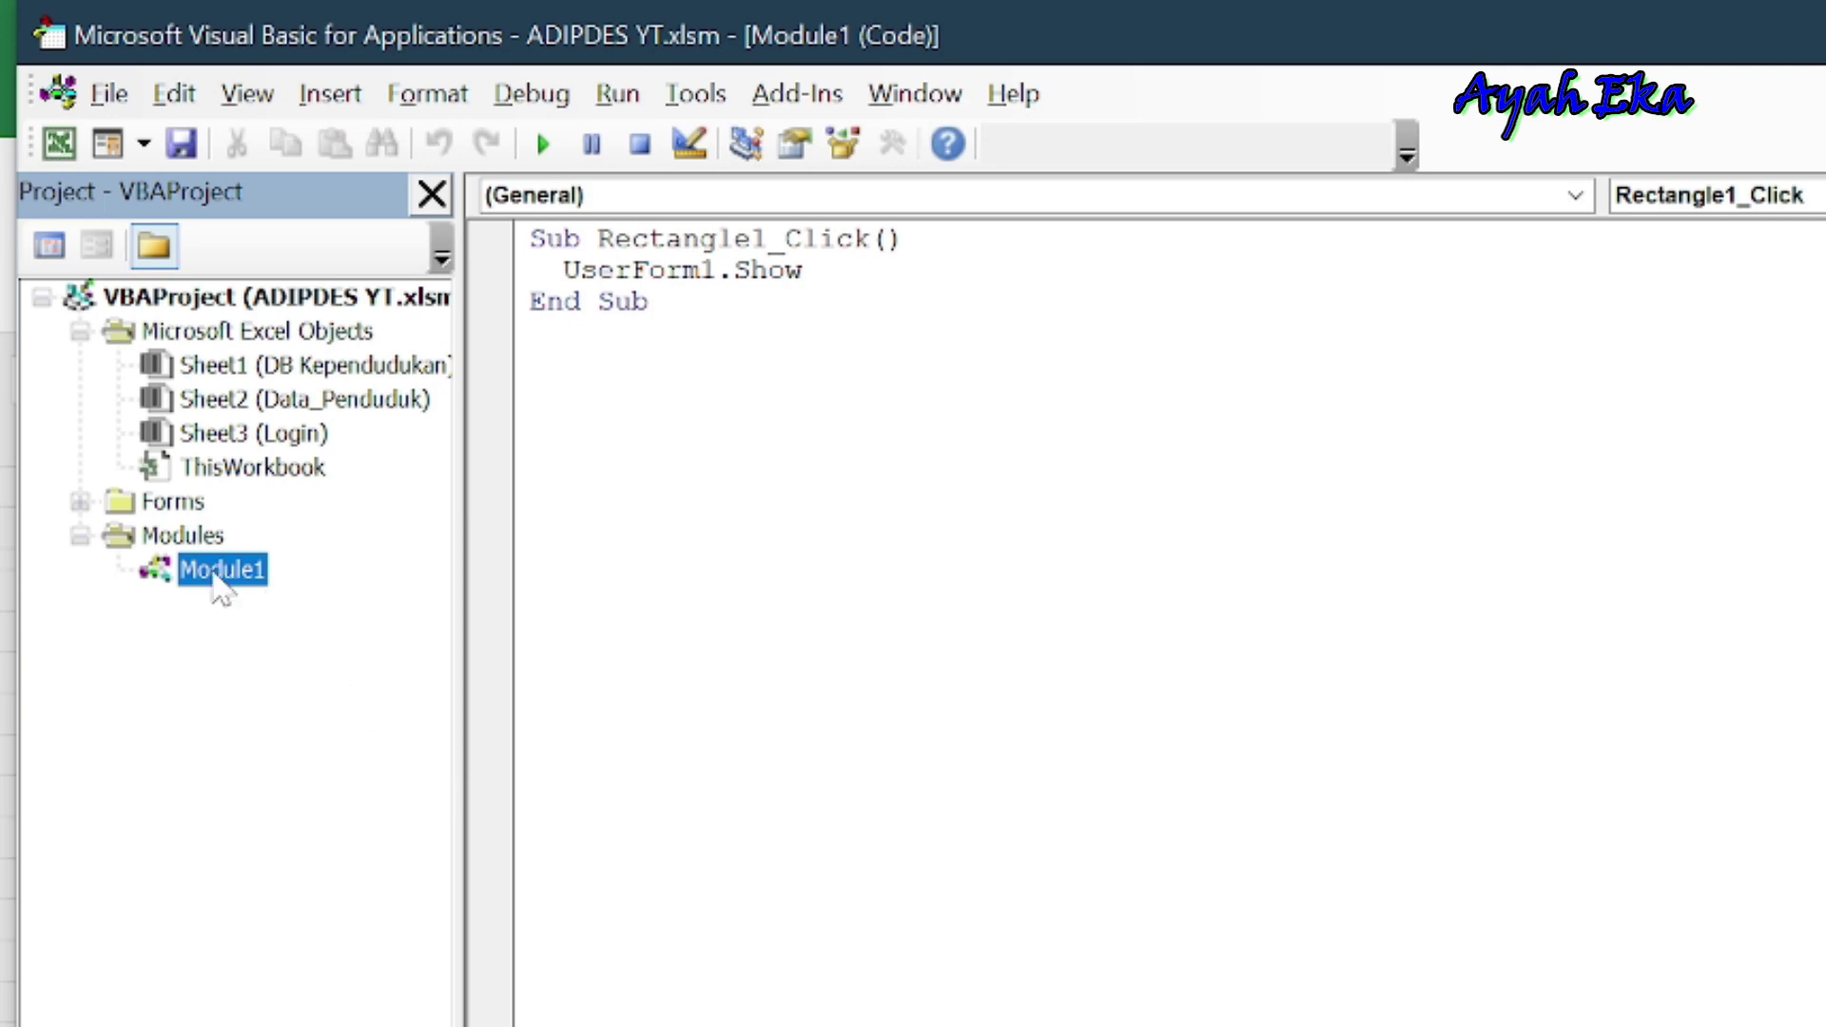
double_click(222, 569)
Duplicate the Rectangle1_Click macro below itself and rename the copy Rectangle2_Click
key(Return)
mouse_move(530, 364)
mouse_down()
mouse_move(545, 270)
mouse_move(530, 239)
mouse_up()
key(ctrl+c)
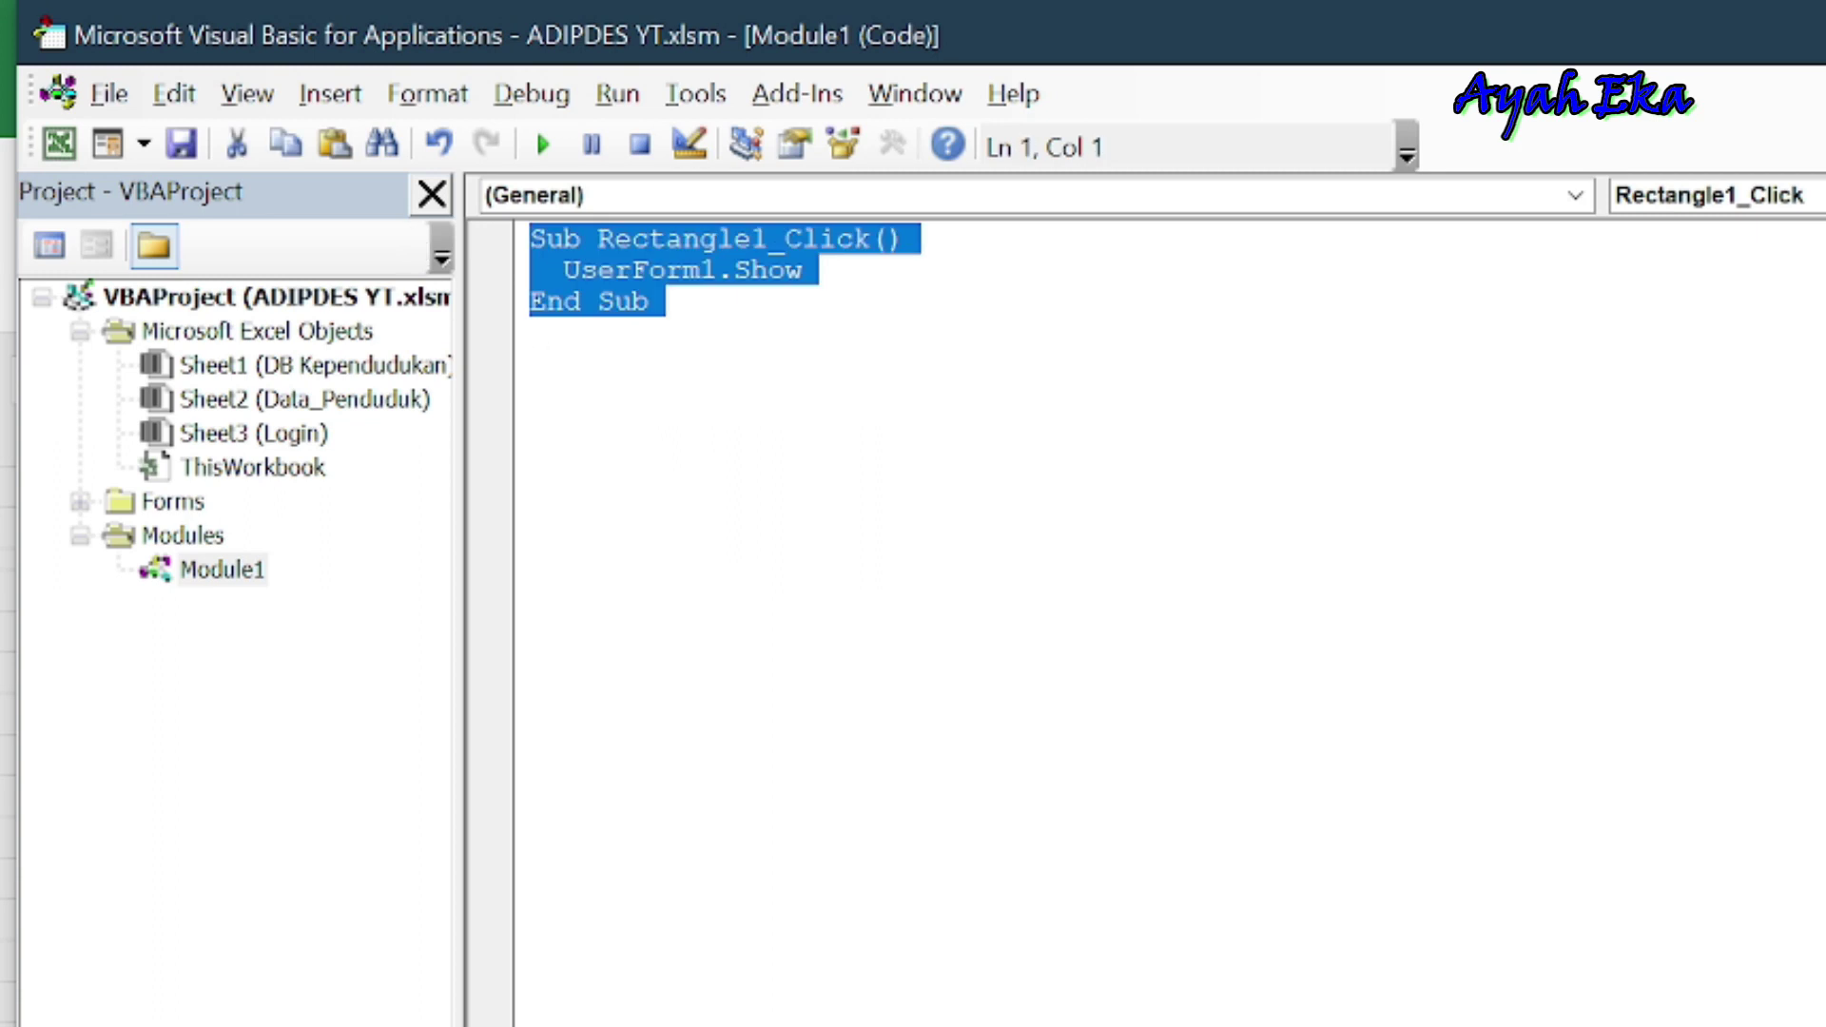
click(529, 364)
key(ctrl+v)
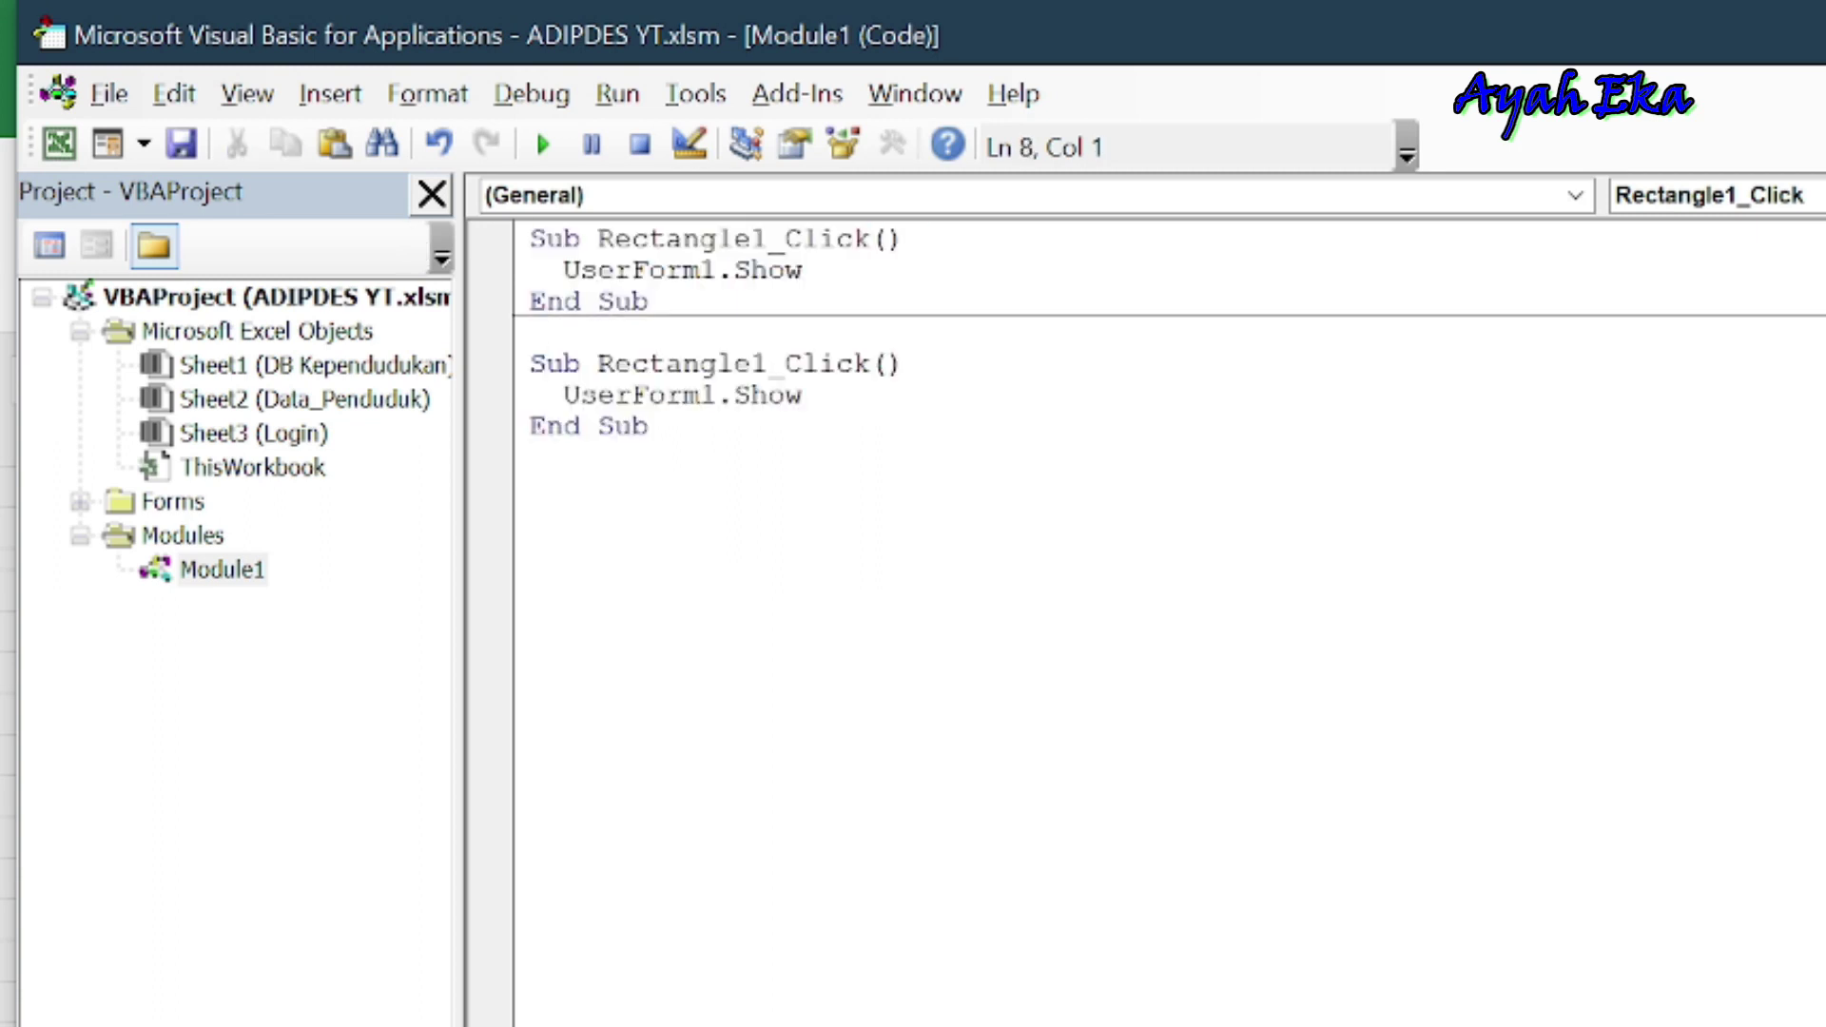
click(770, 364)
key(BackSpace)
text(2)
Replace the copy's UserForm1.Show line with Sheet3.PrintPreview
key(Down)
key(Home)
key(shift+End)
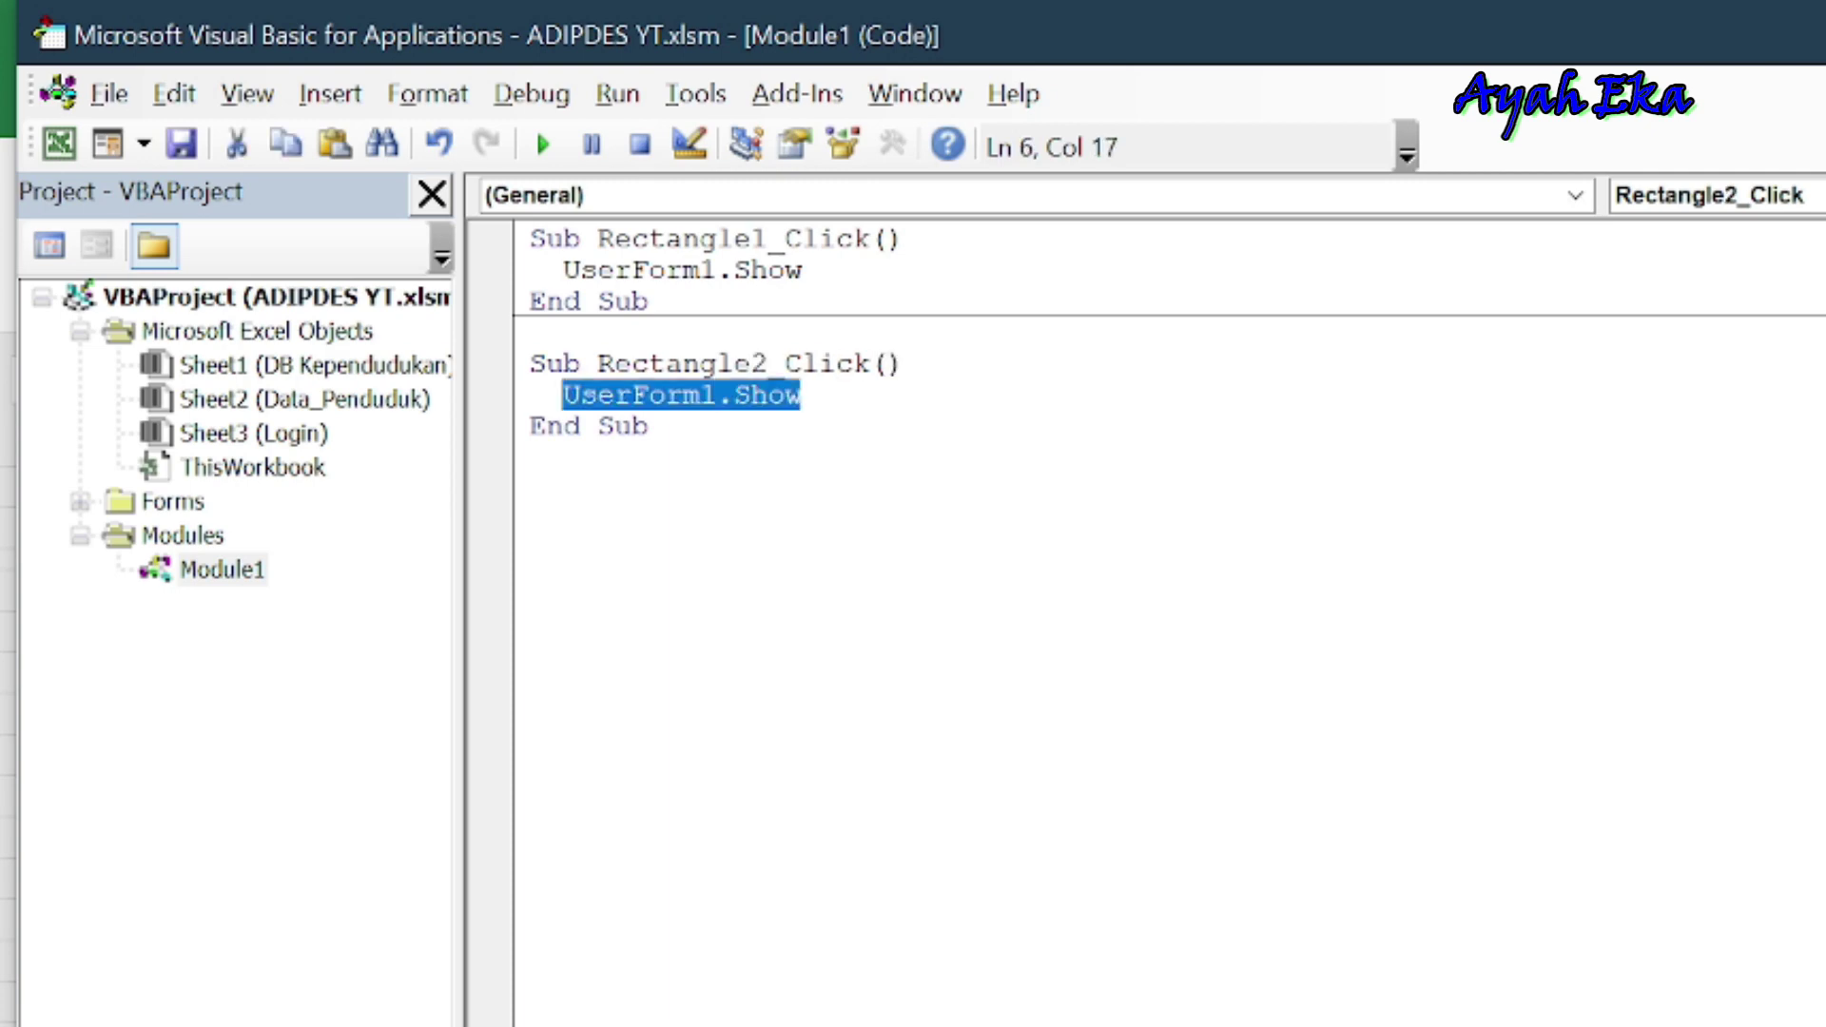
key(Delete)
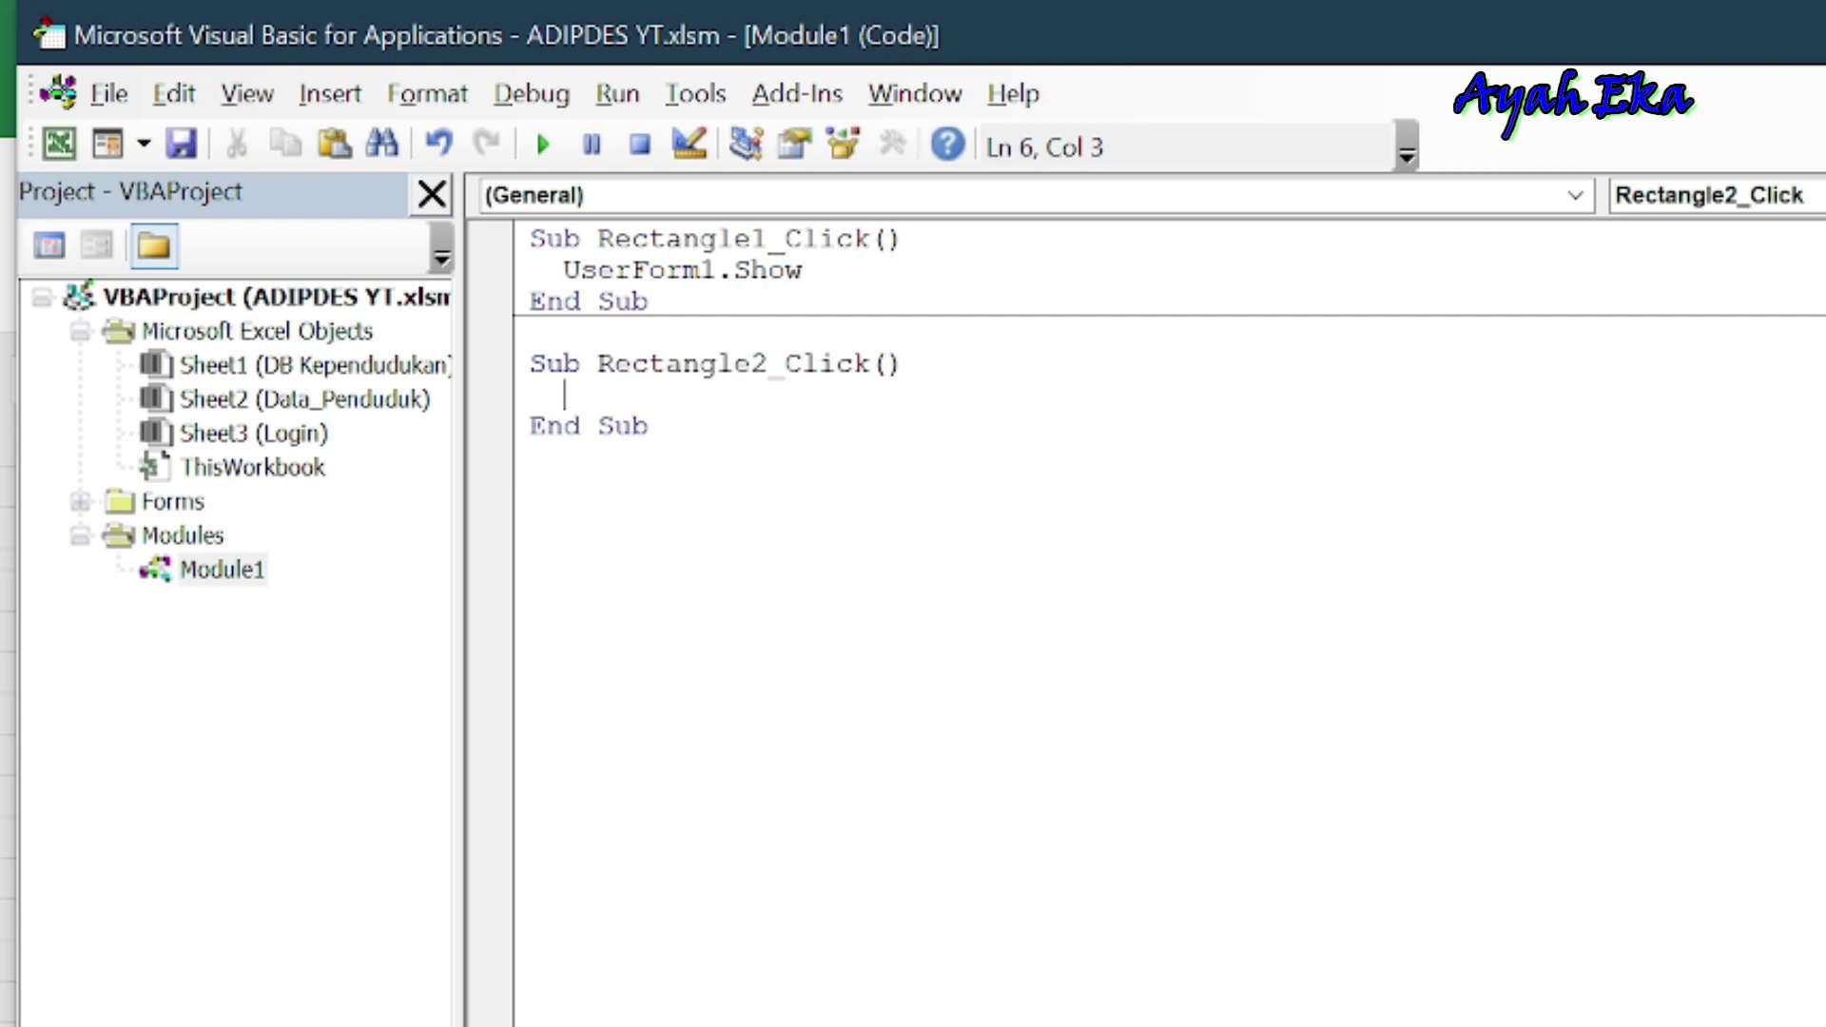
text(Sheet3.)
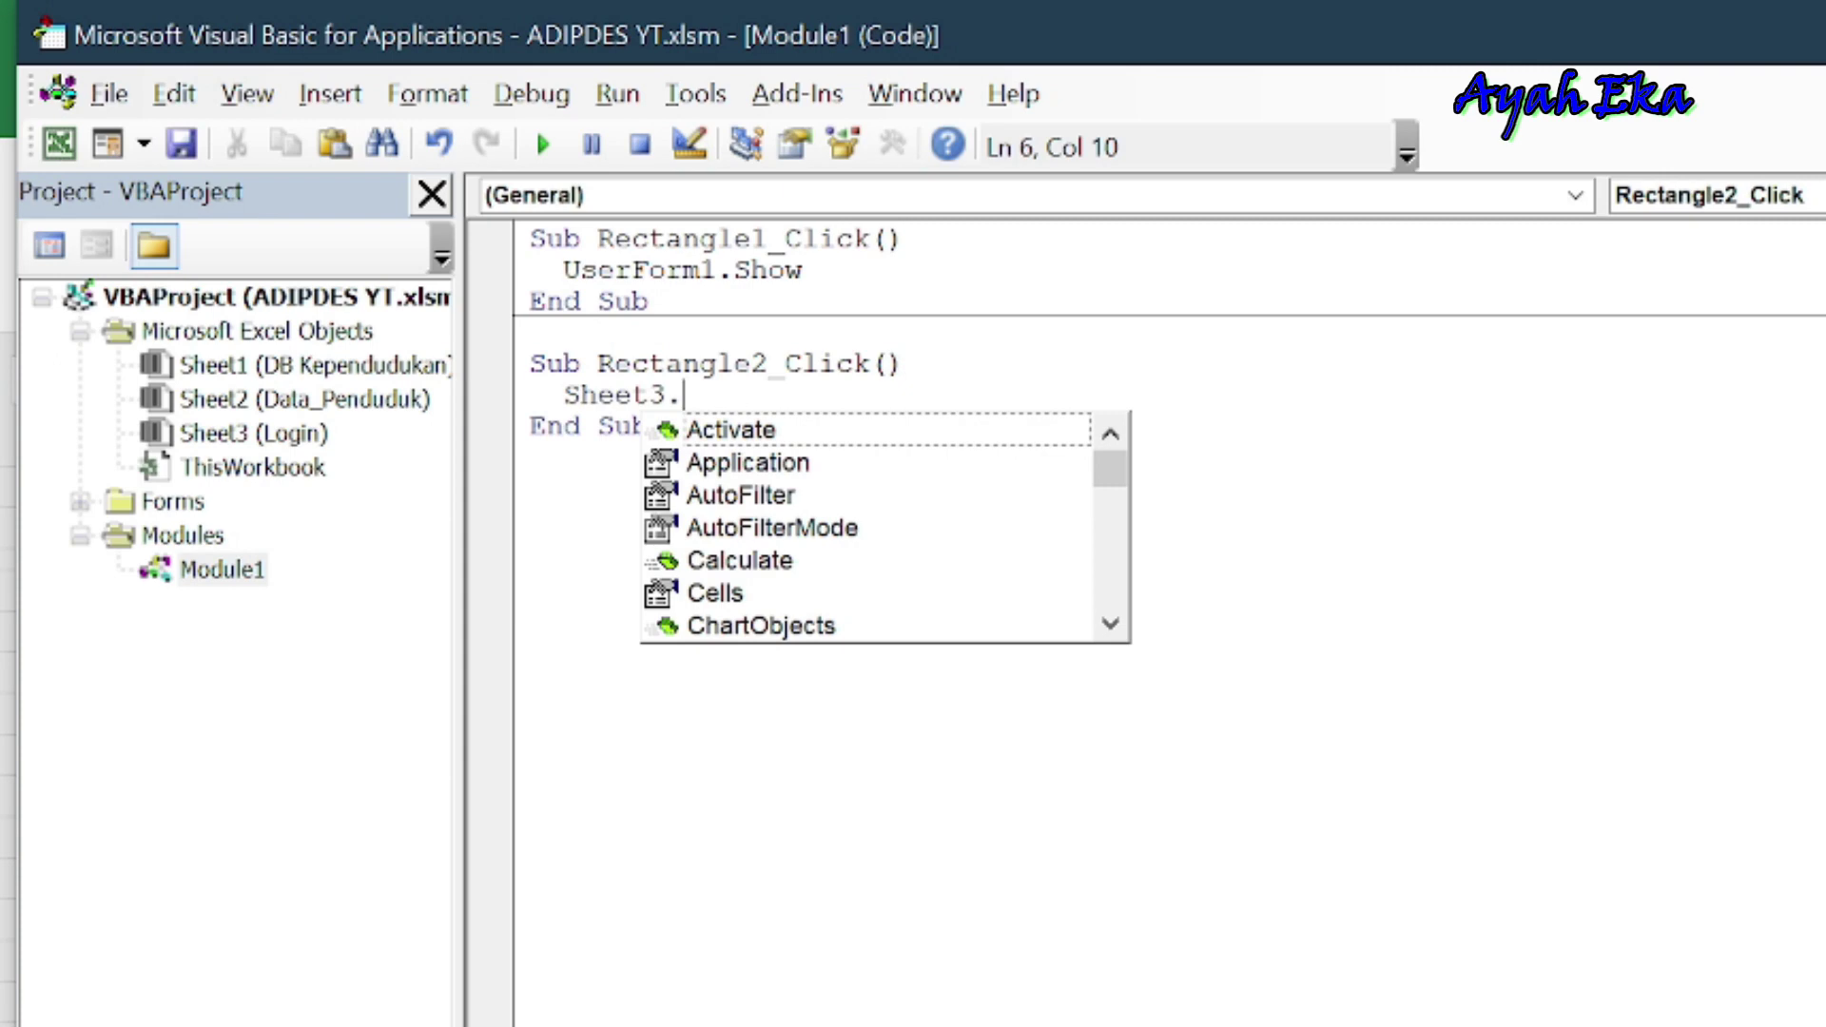
text(p)
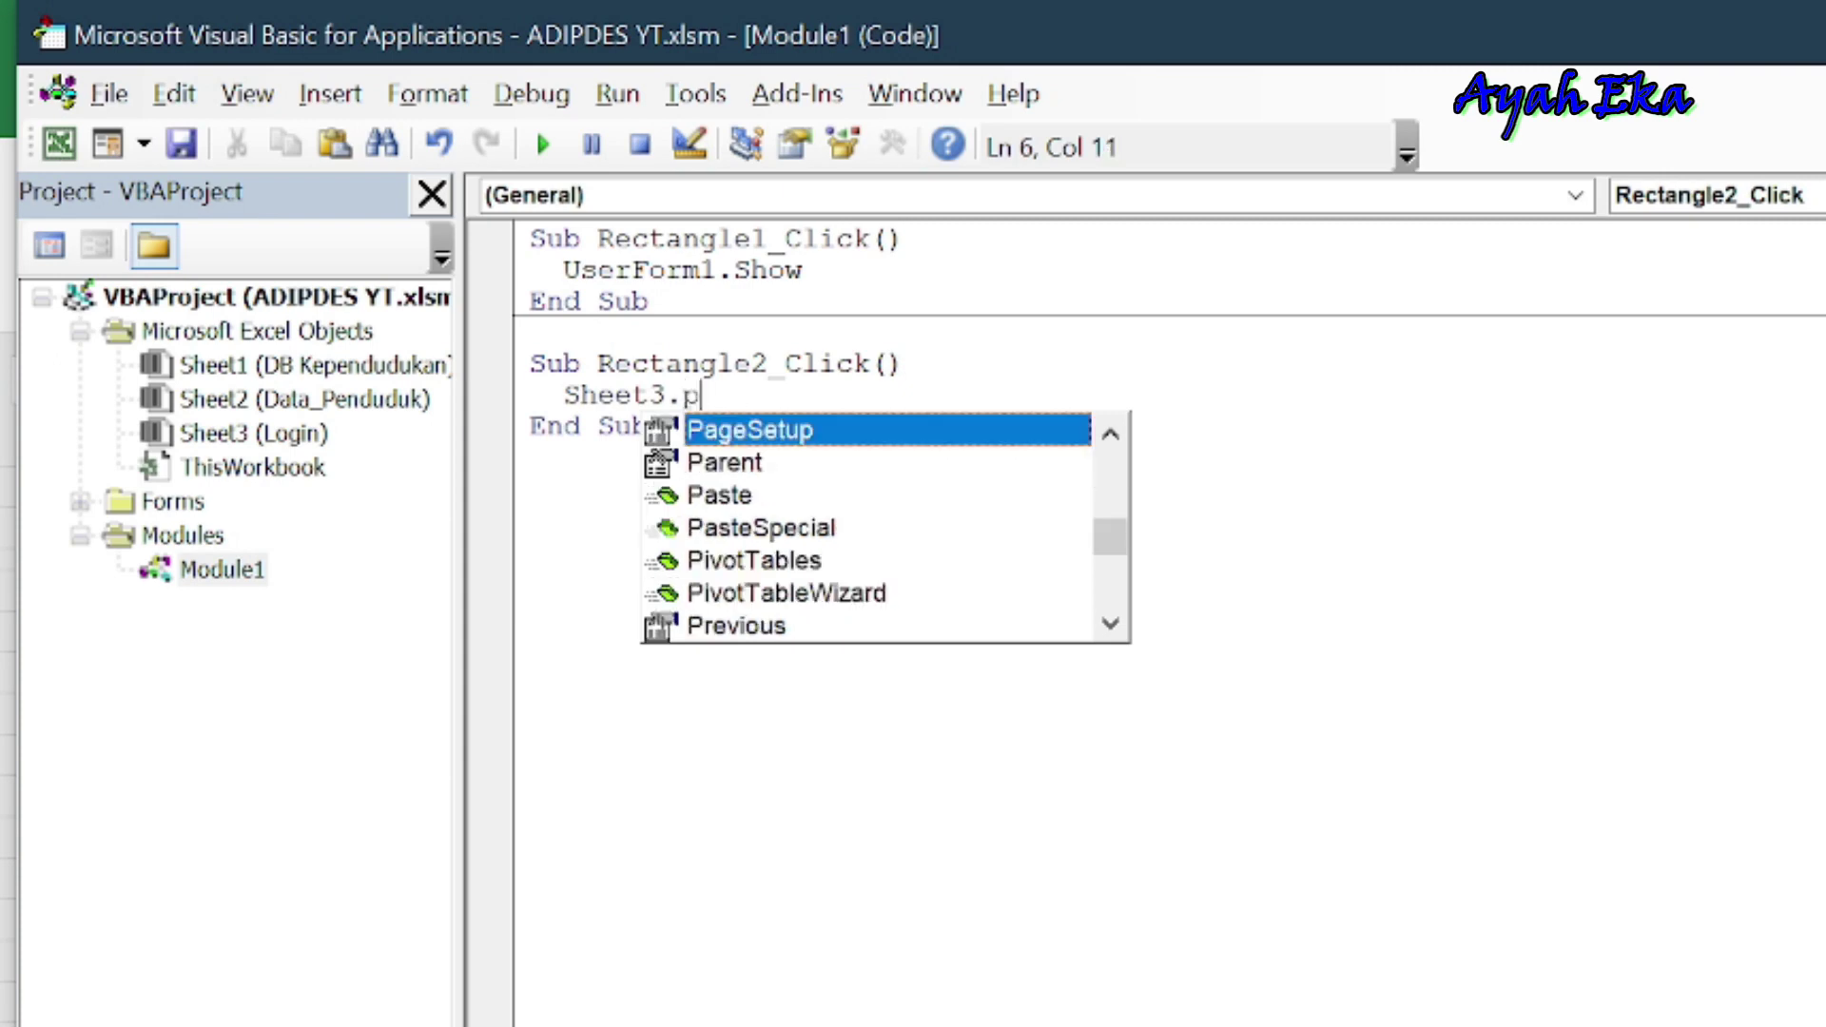
text(r)
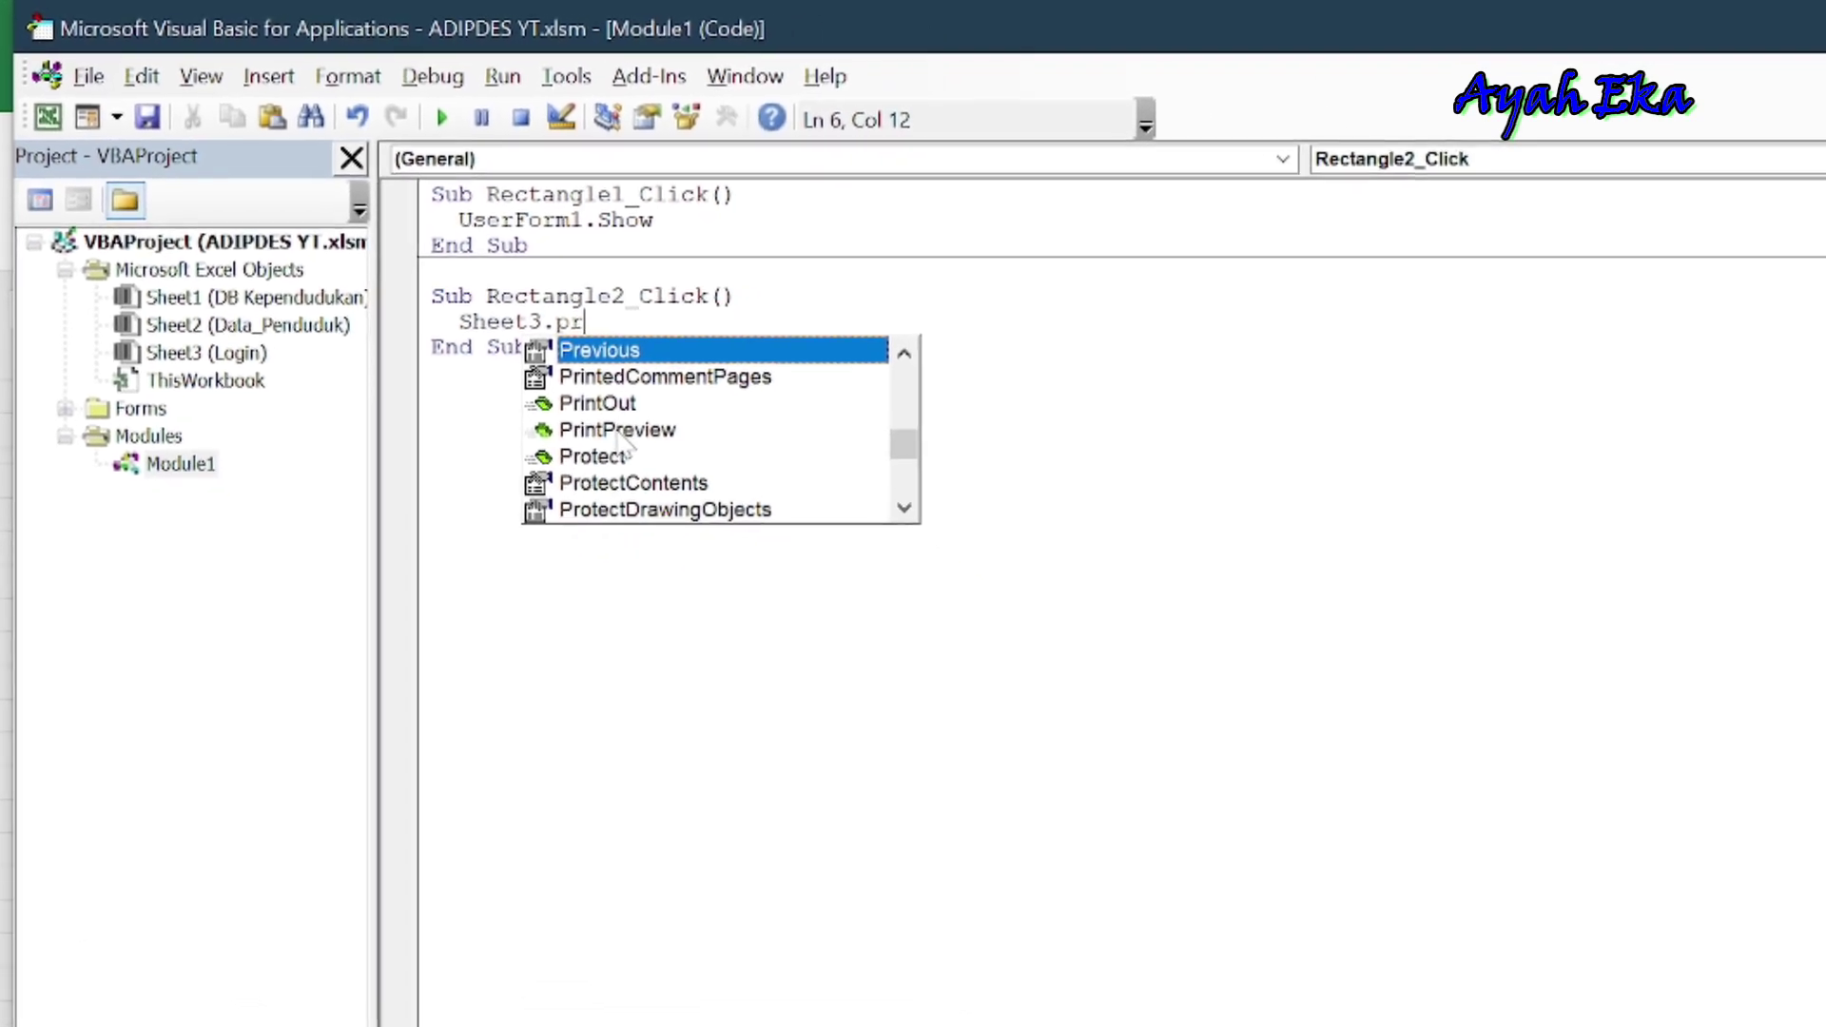
double_click(679, 465)
Back in Excel, run the Cetak Data Rekap Penduduk button and close the two-page preview
click(354, 325)
key(alt+F11)
click(1598, 476)
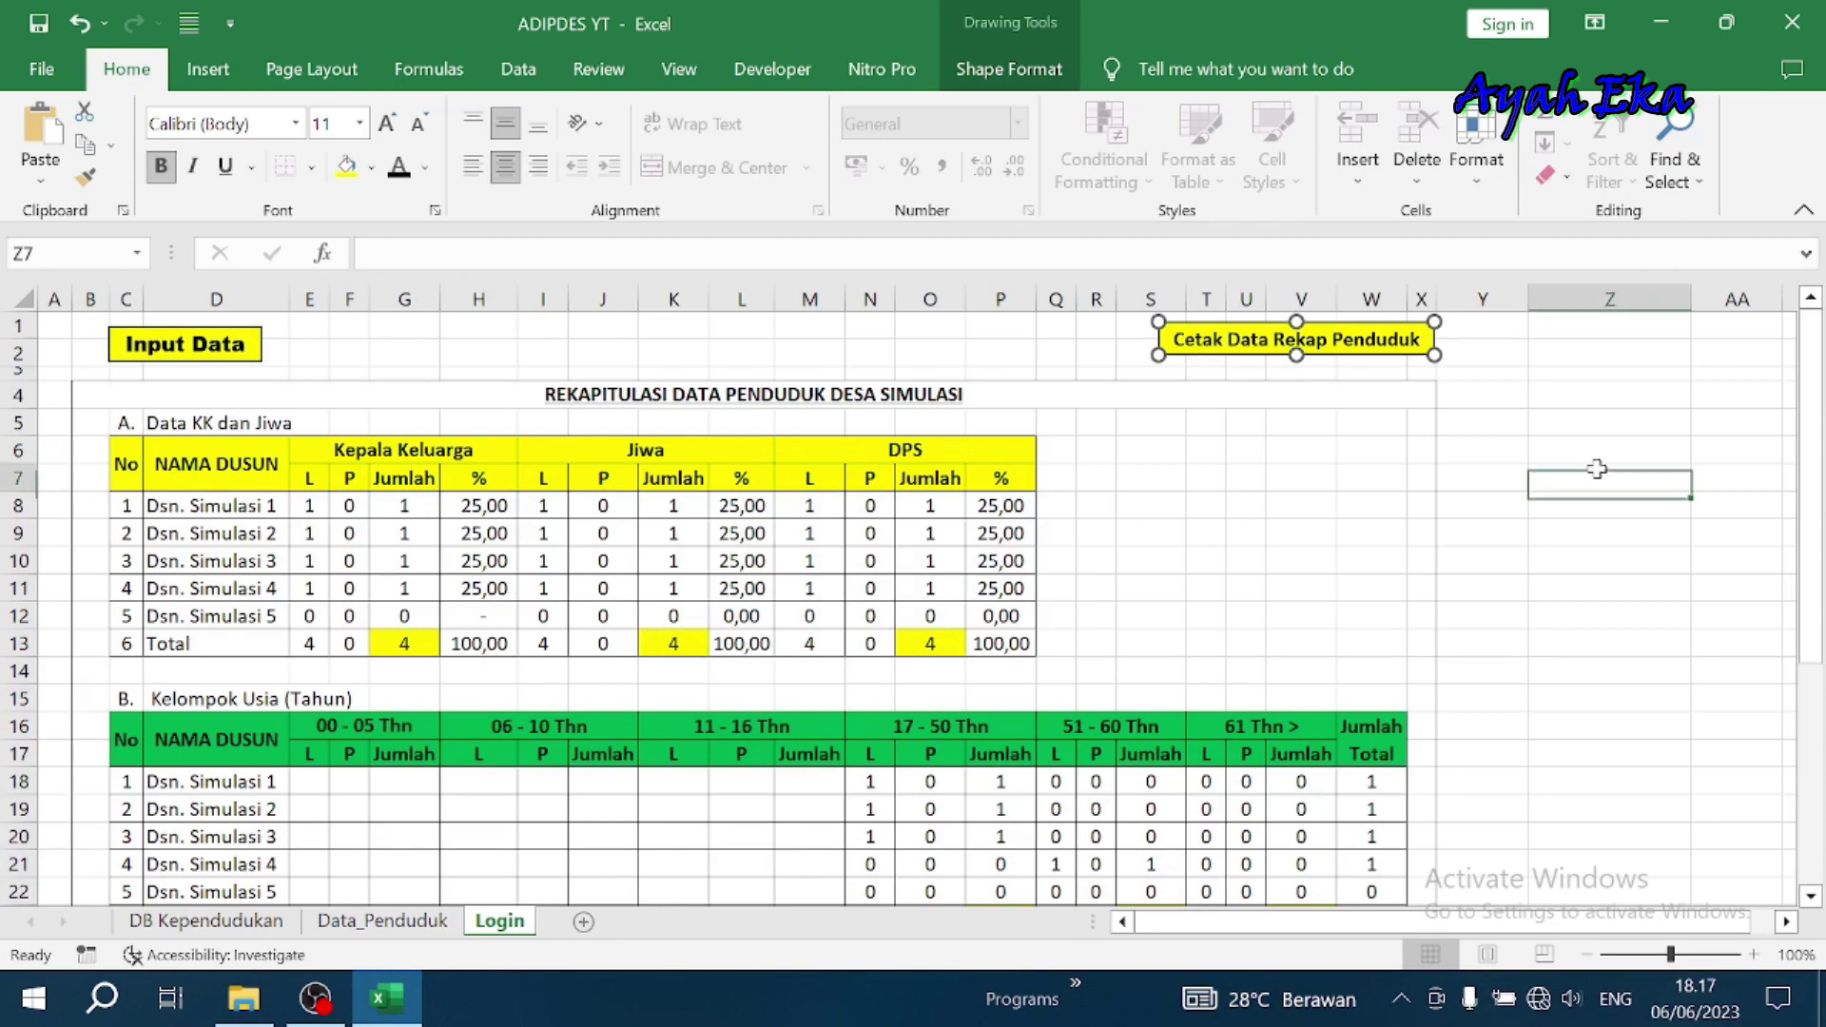
click(1343, 338)
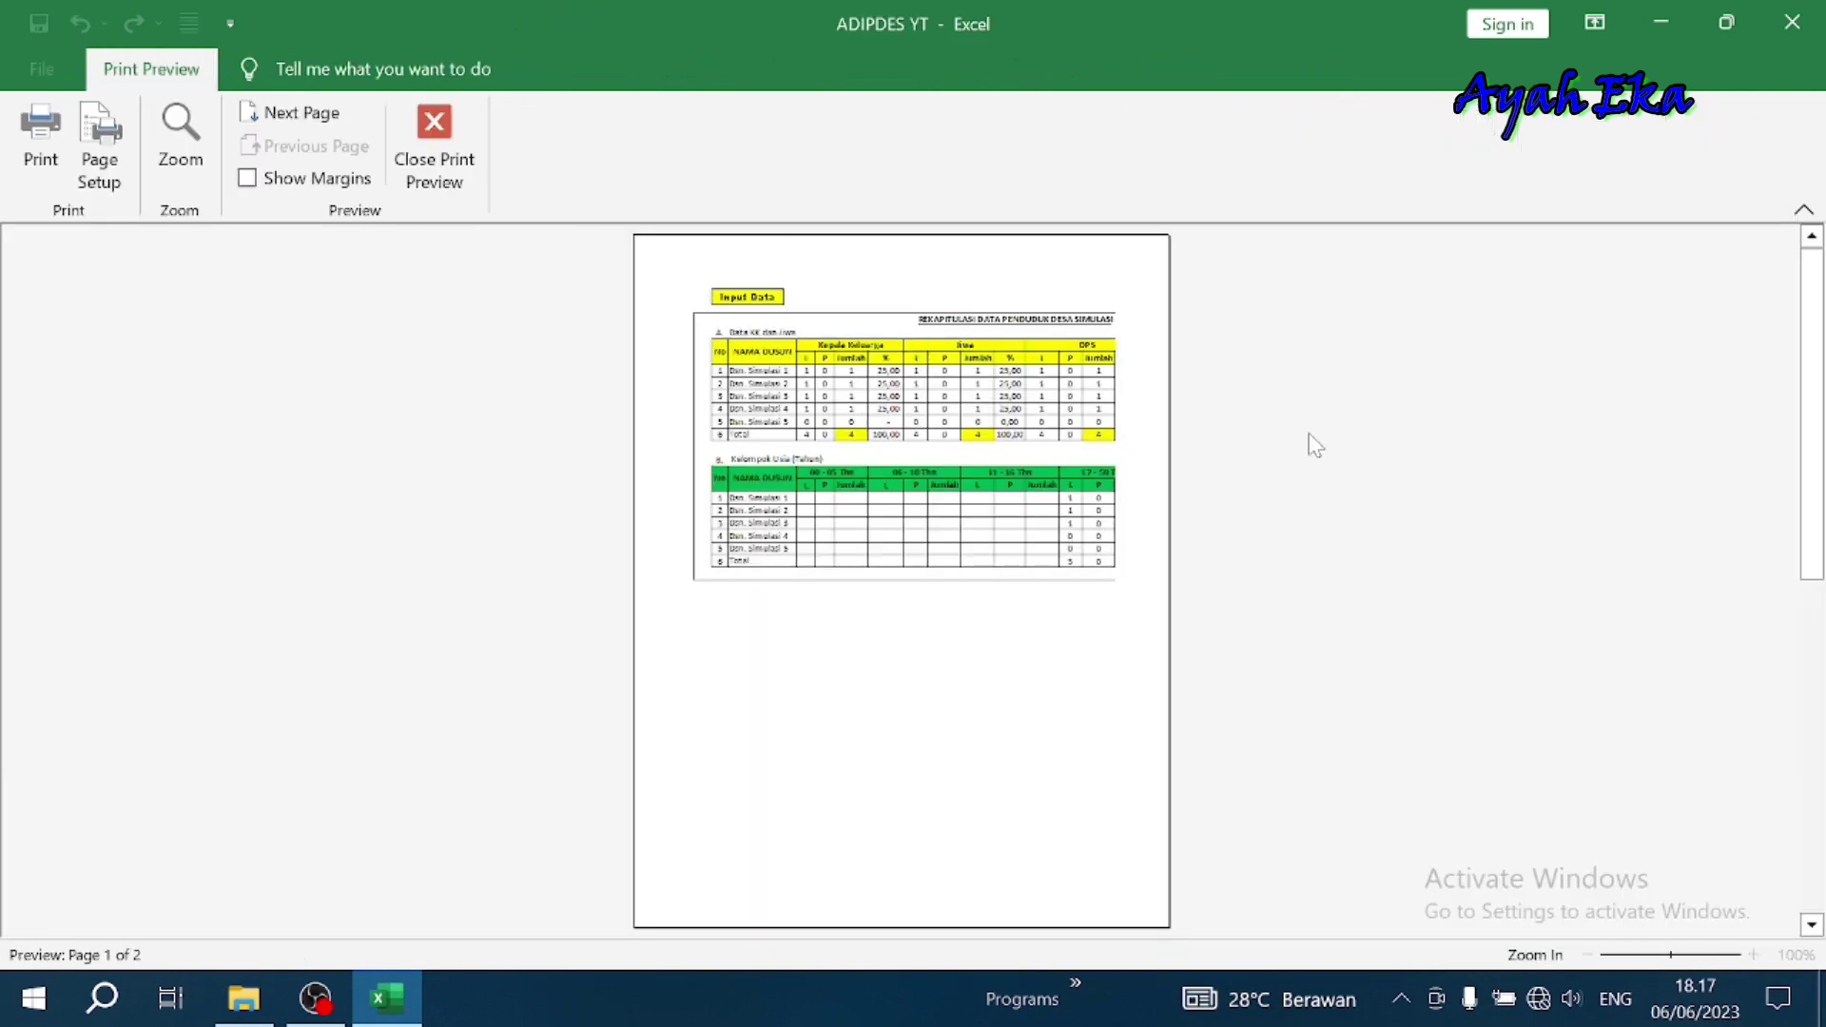
click(437, 124)
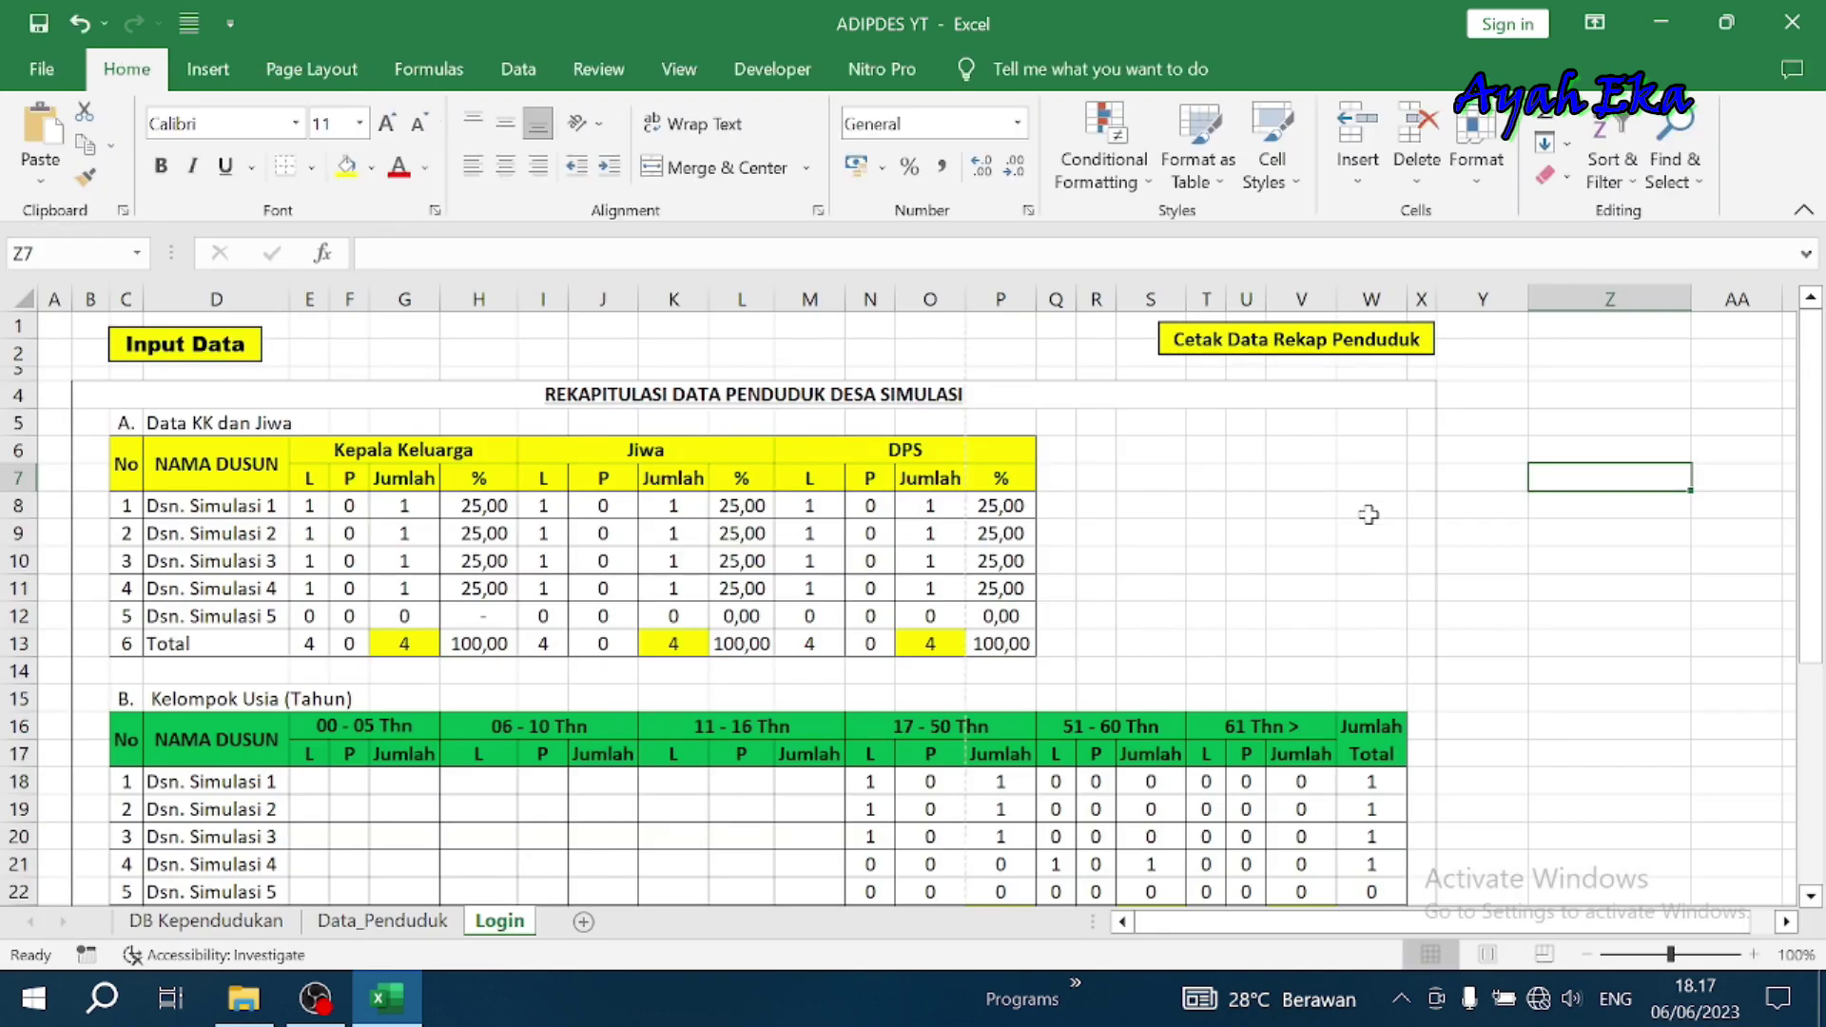
click(1298, 506)
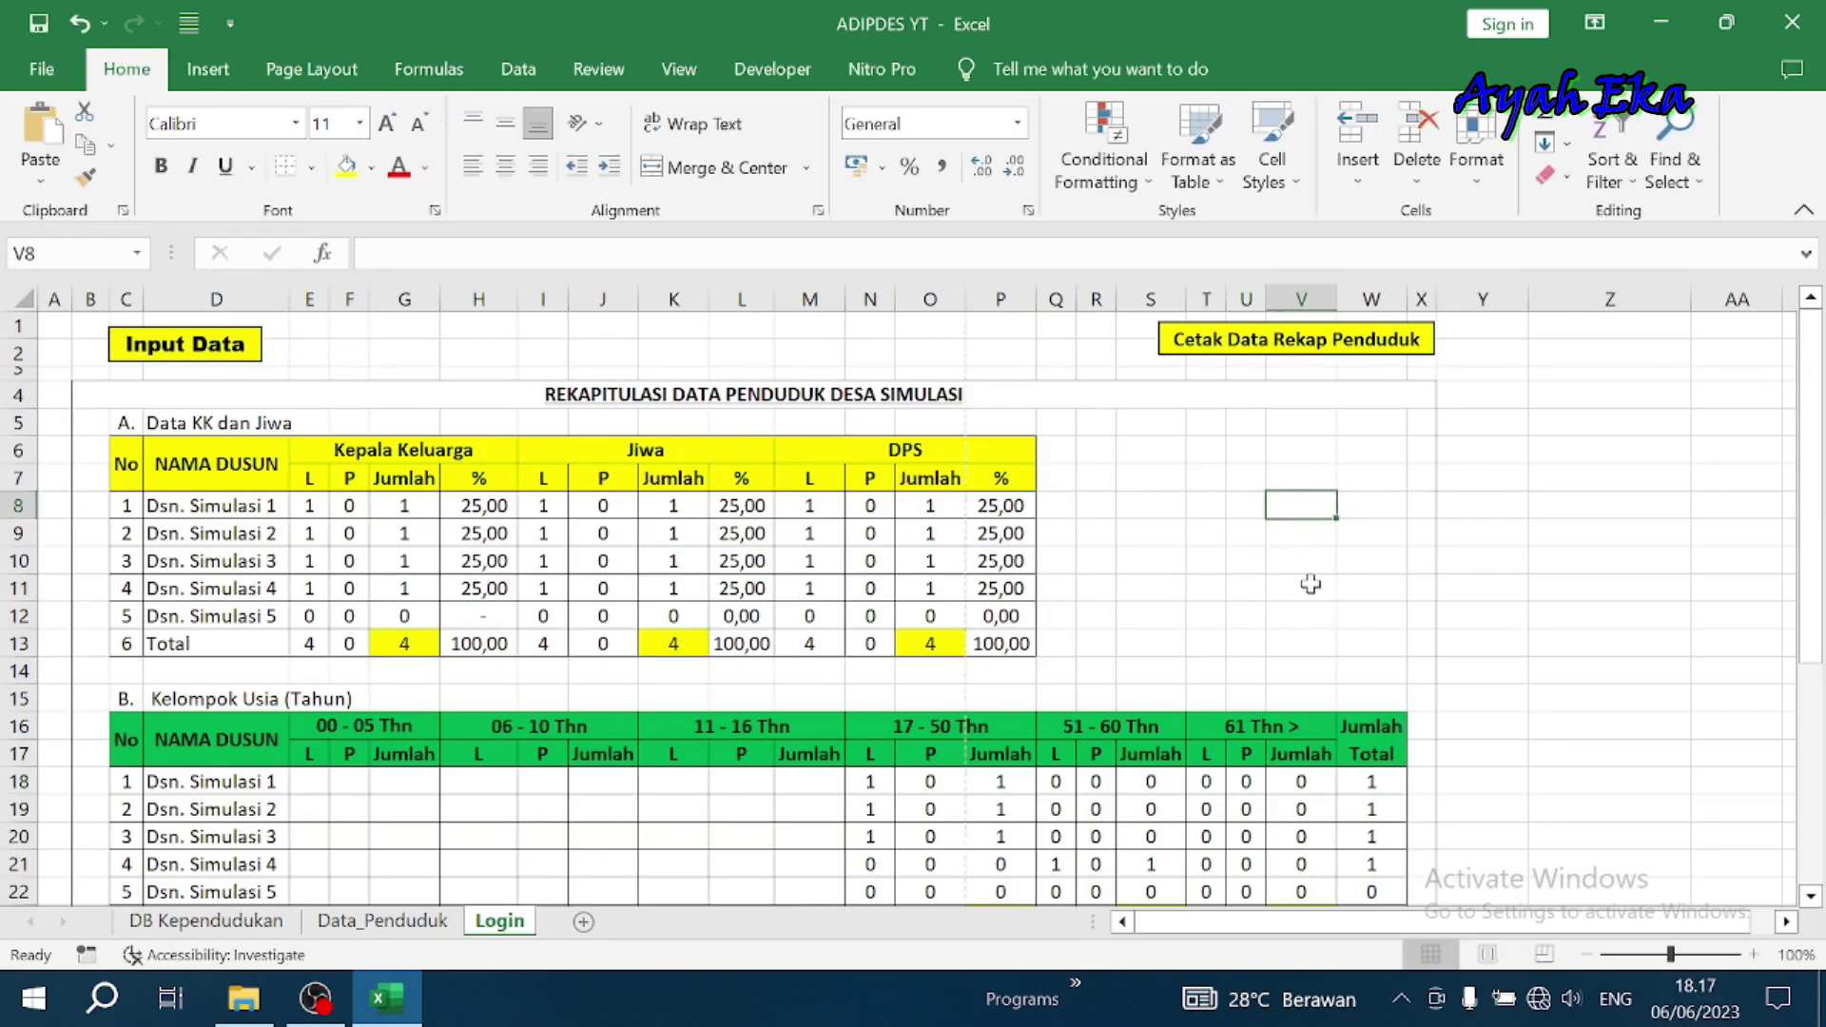
Set the page to Landscape orientation on Legal paper
click(310, 85)
click(323, 181)
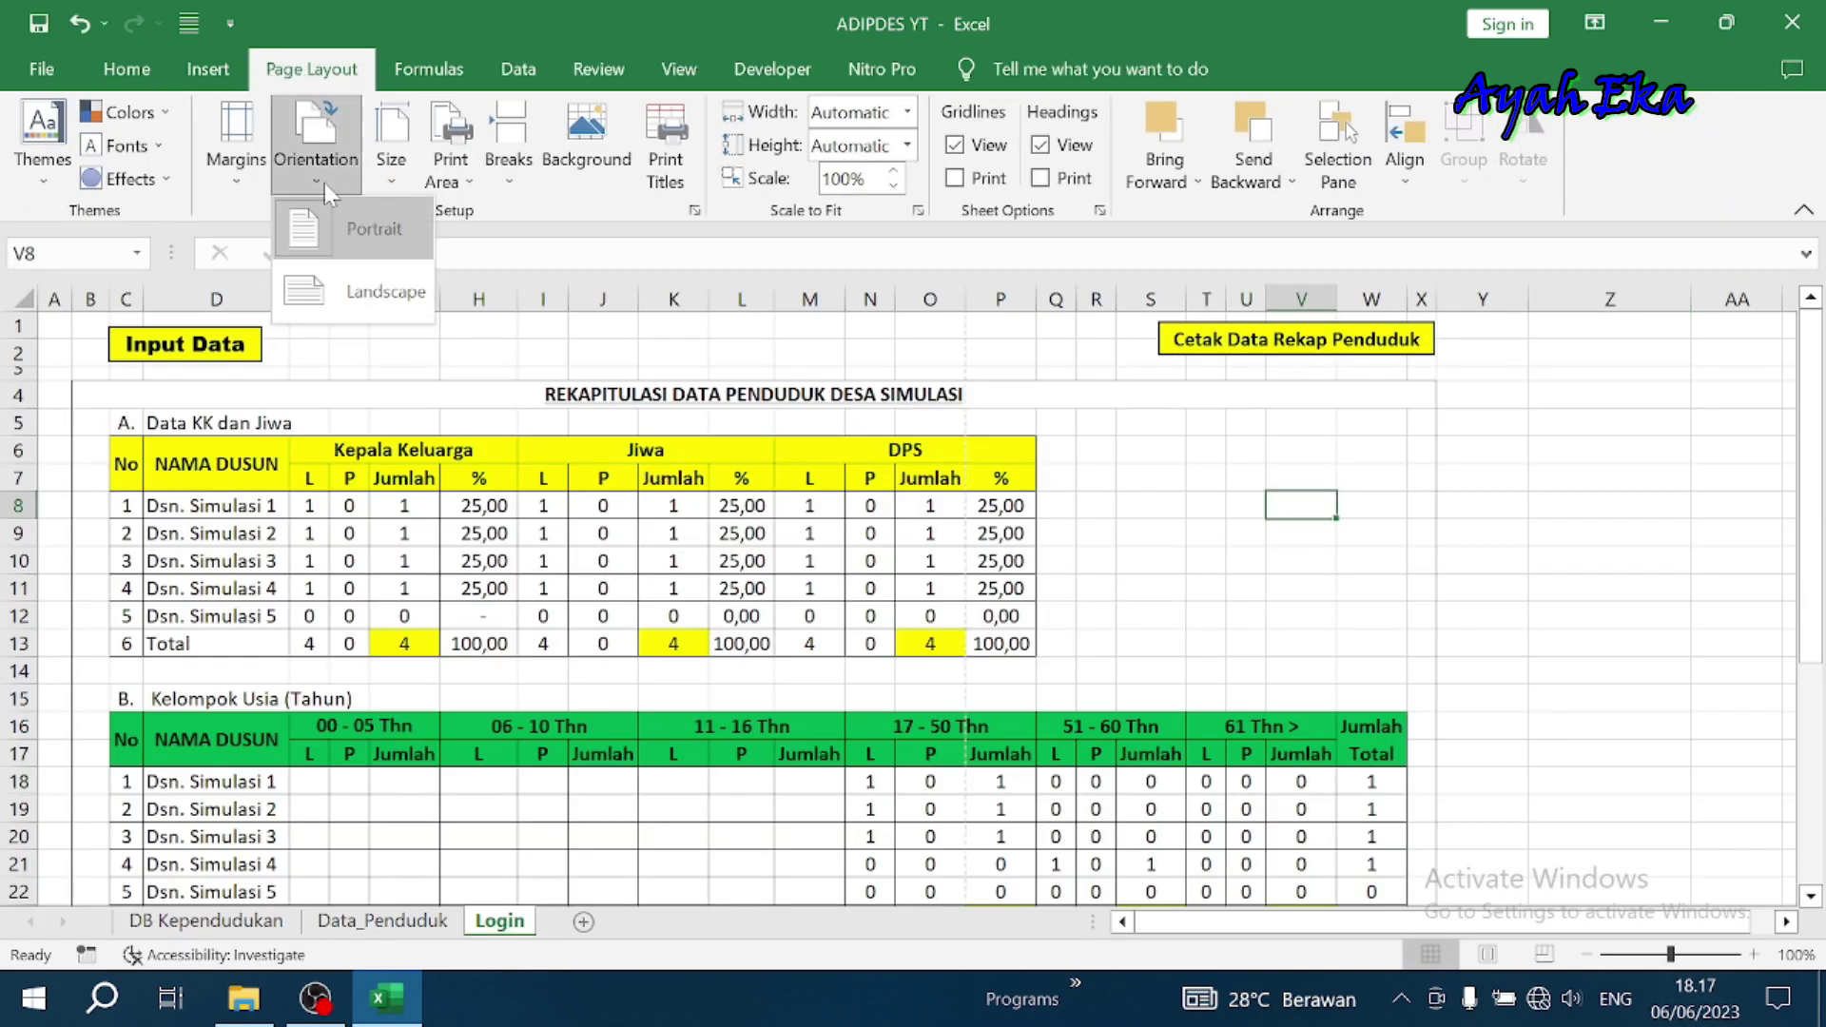
click(385, 289)
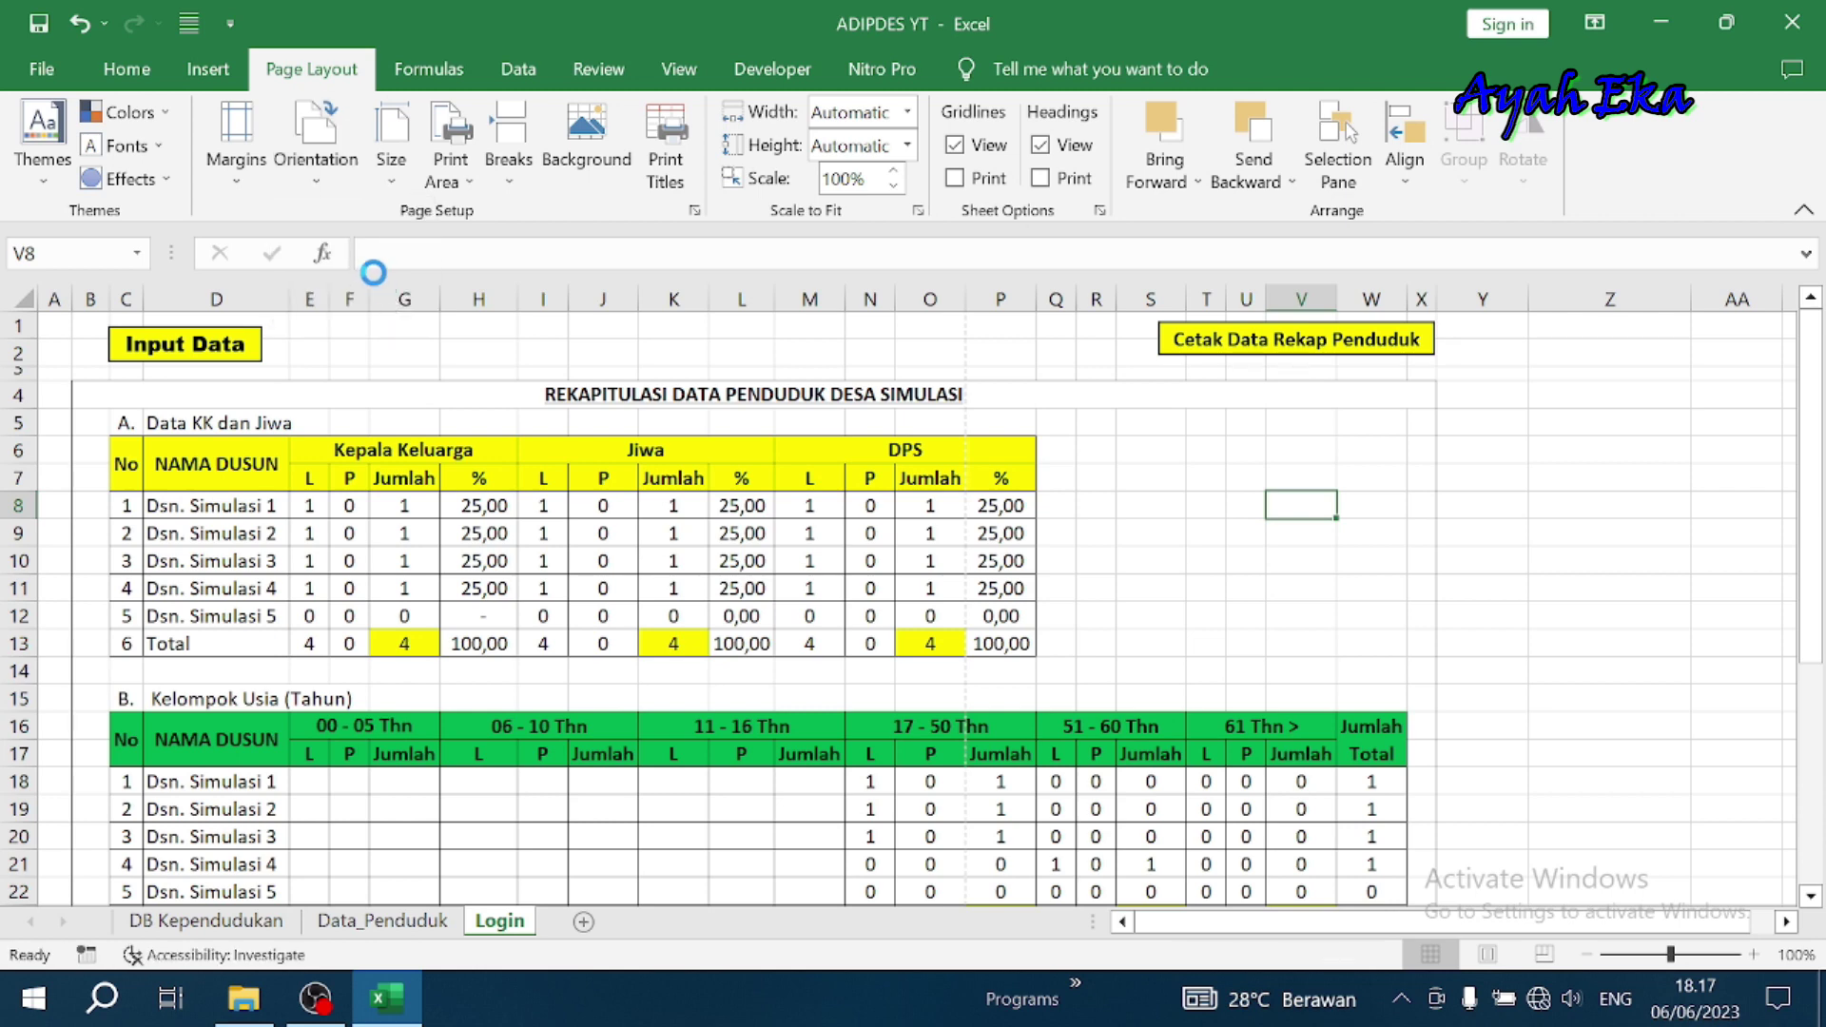
click(391, 153)
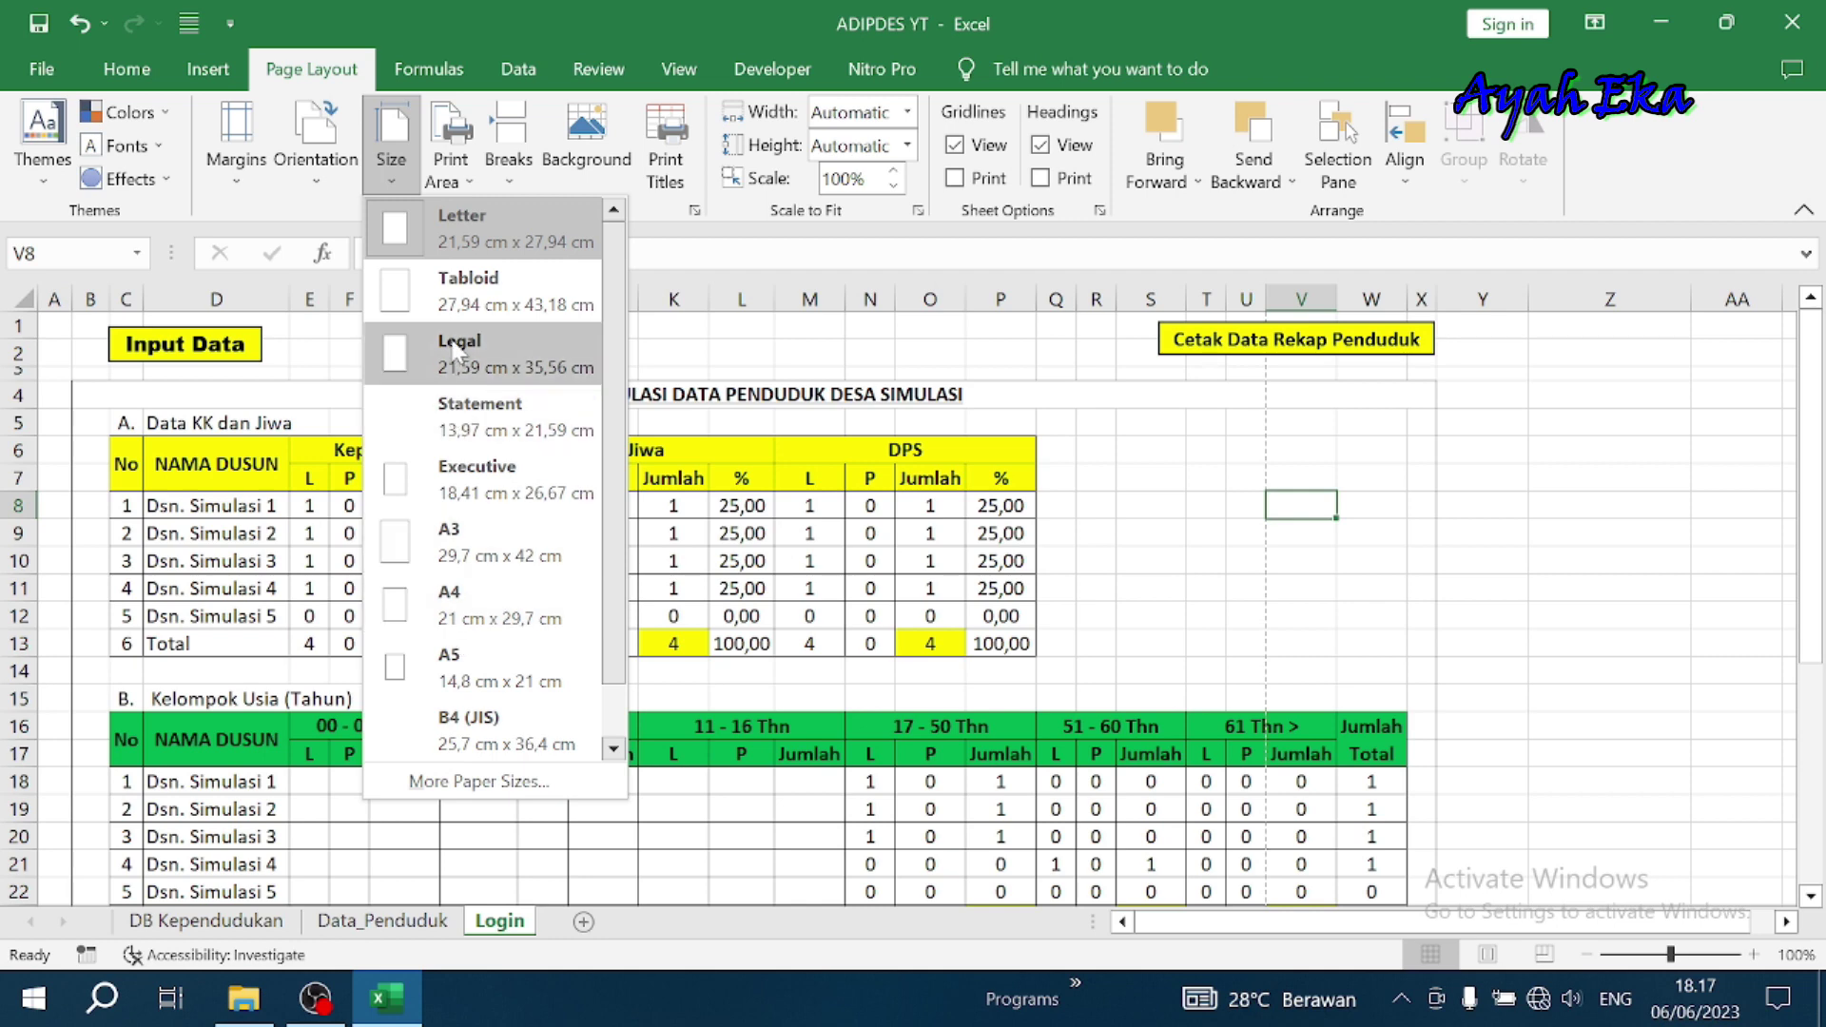
click(459, 352)
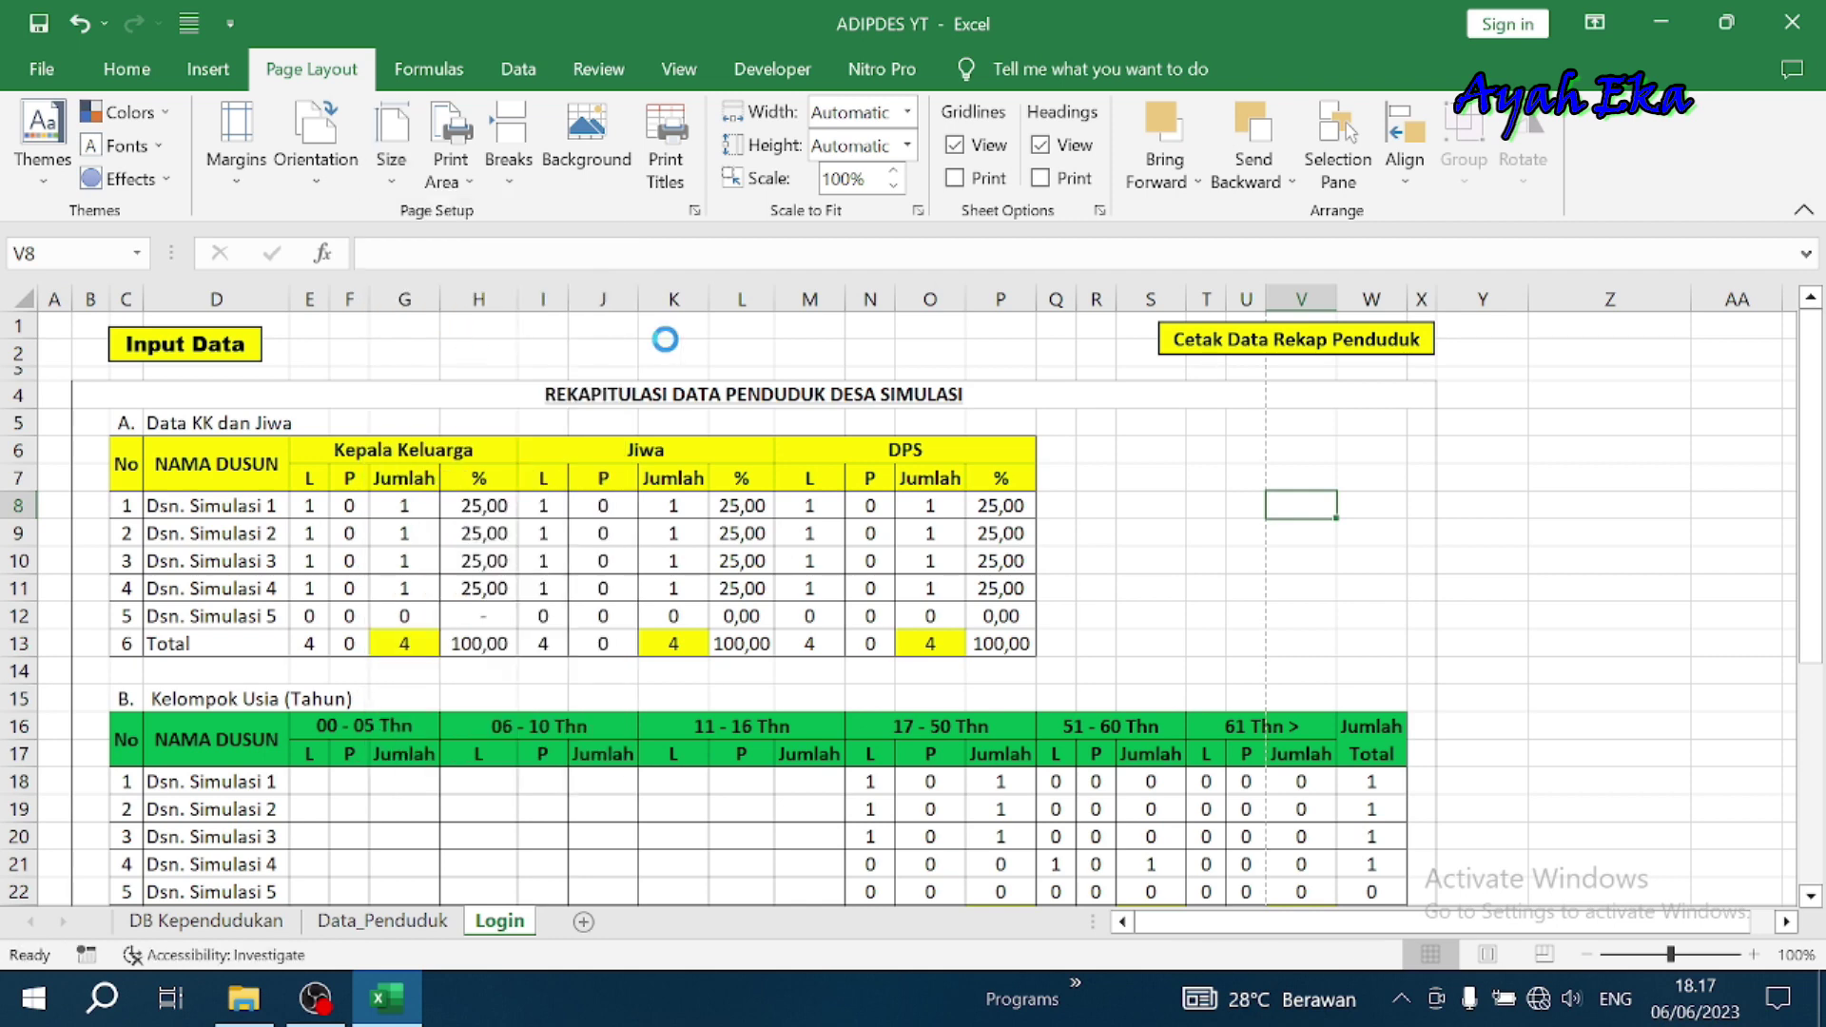
Check that the page break now falls past column Z, beyond the recap
click(1591, 419)
click(1680, 496)
click(1632, 559)
scroll(1563, 516, down, 1)
scroll(1563, 515, down, 2)
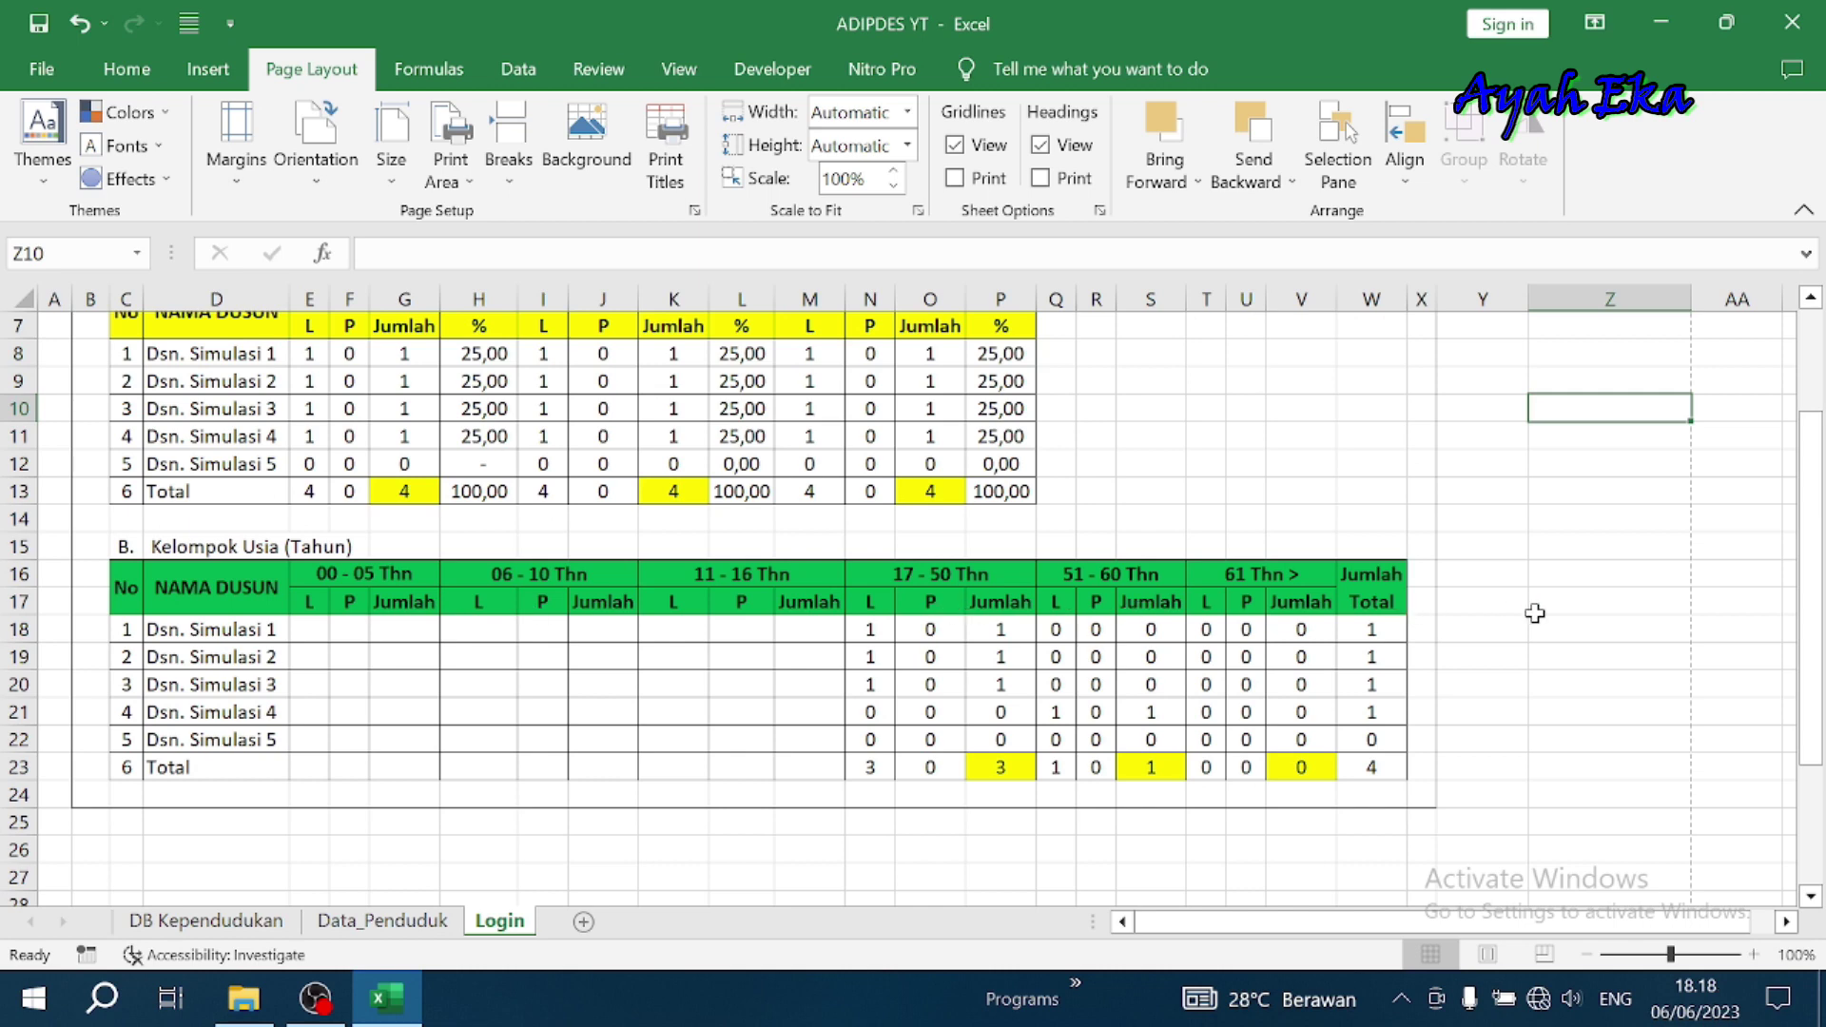
scroll(1408, 424, up, 2)
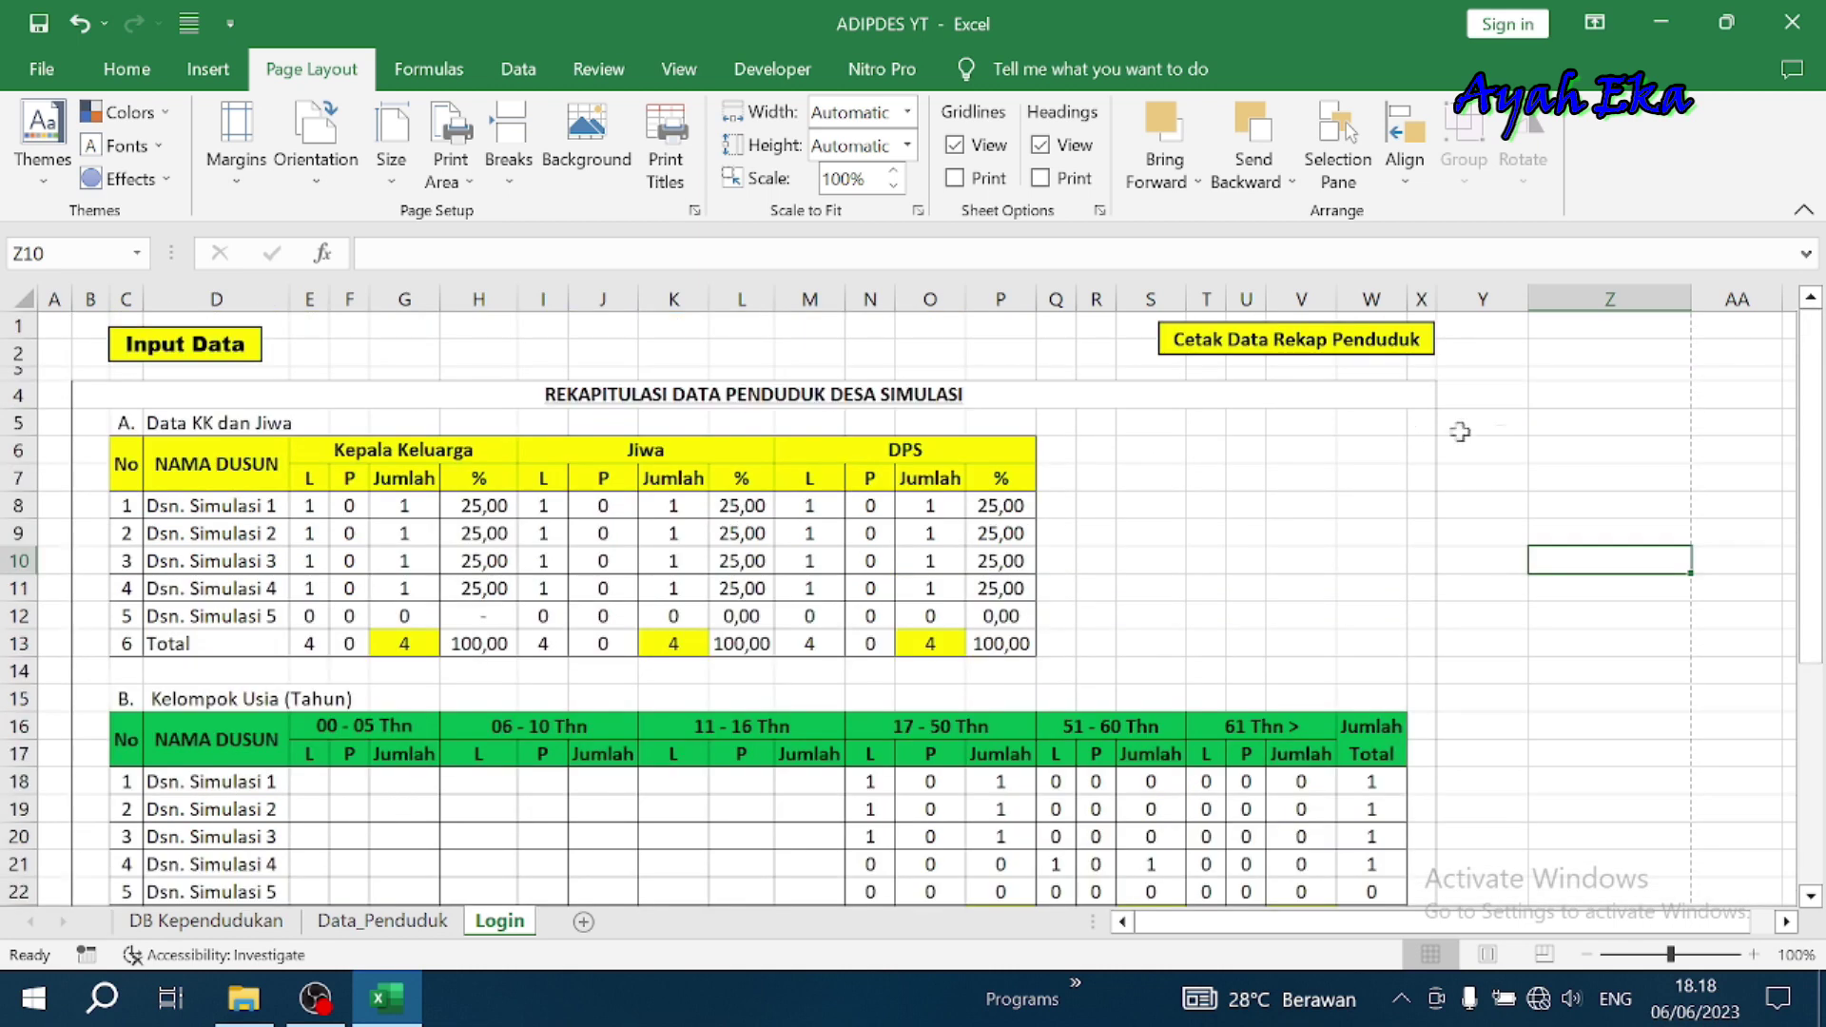
click(1655, 376)
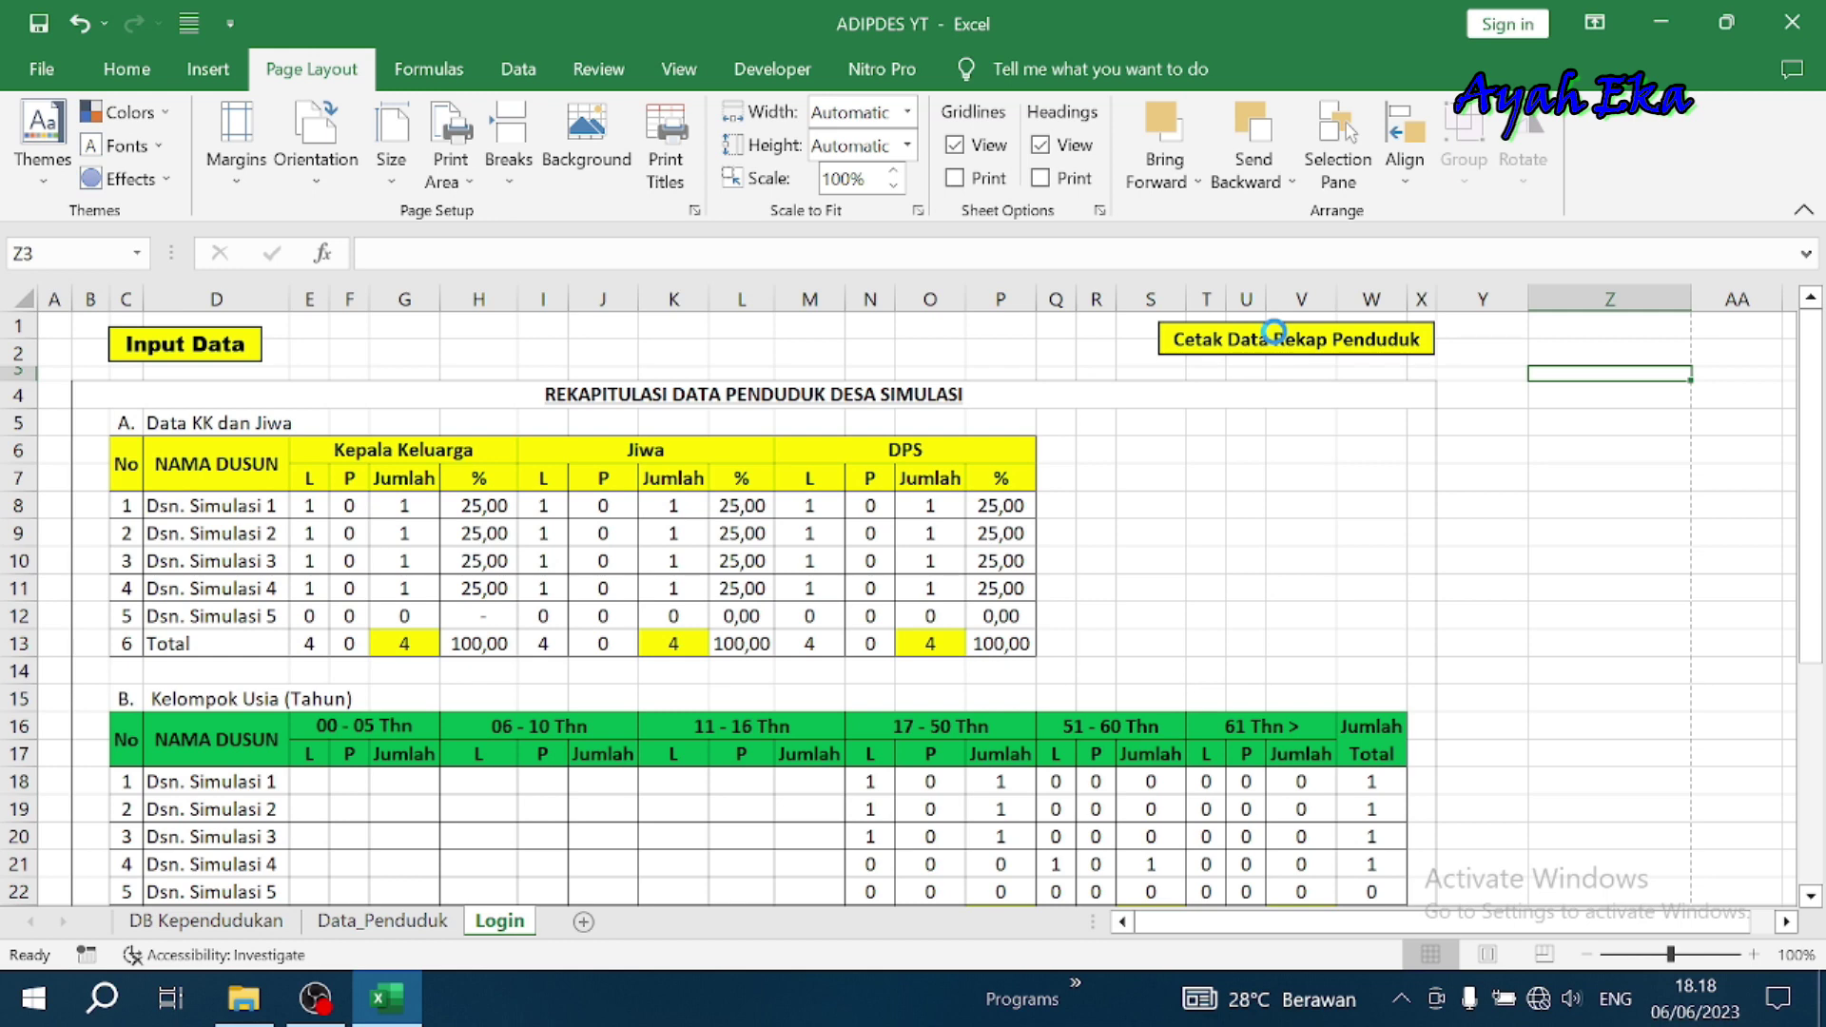
click(1274, 339)
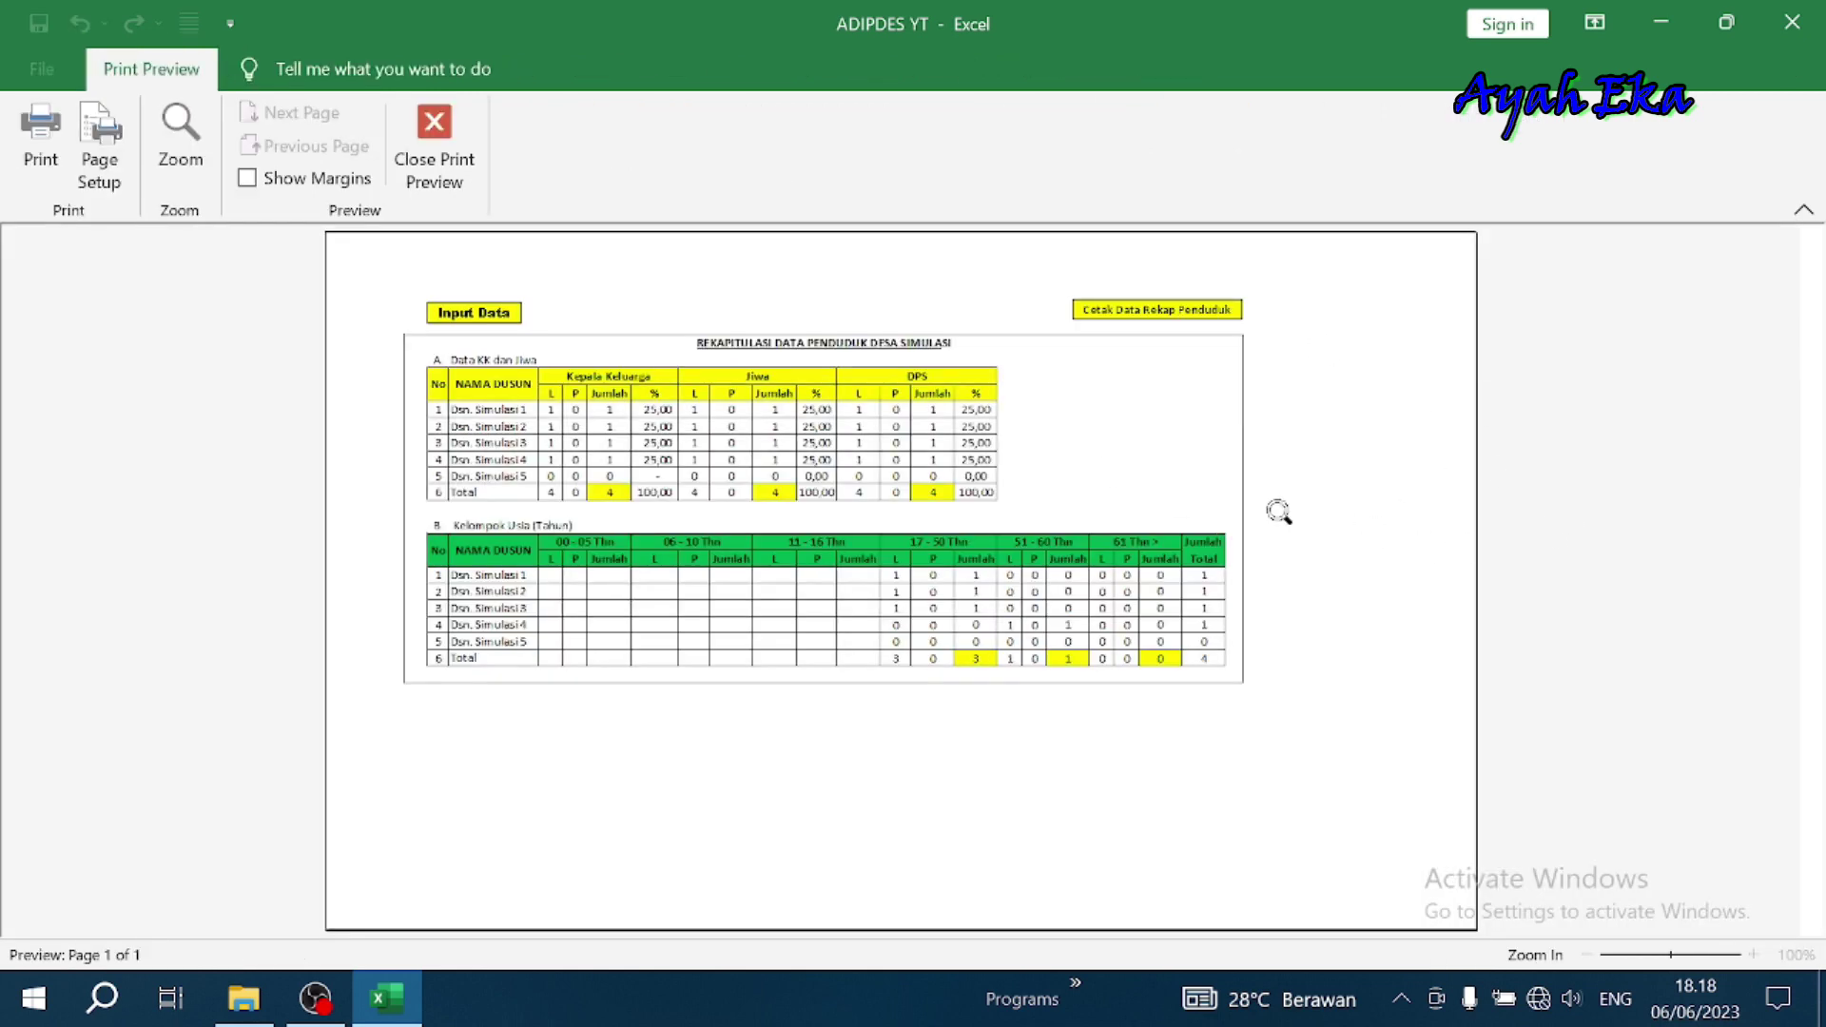
click(470, 318)
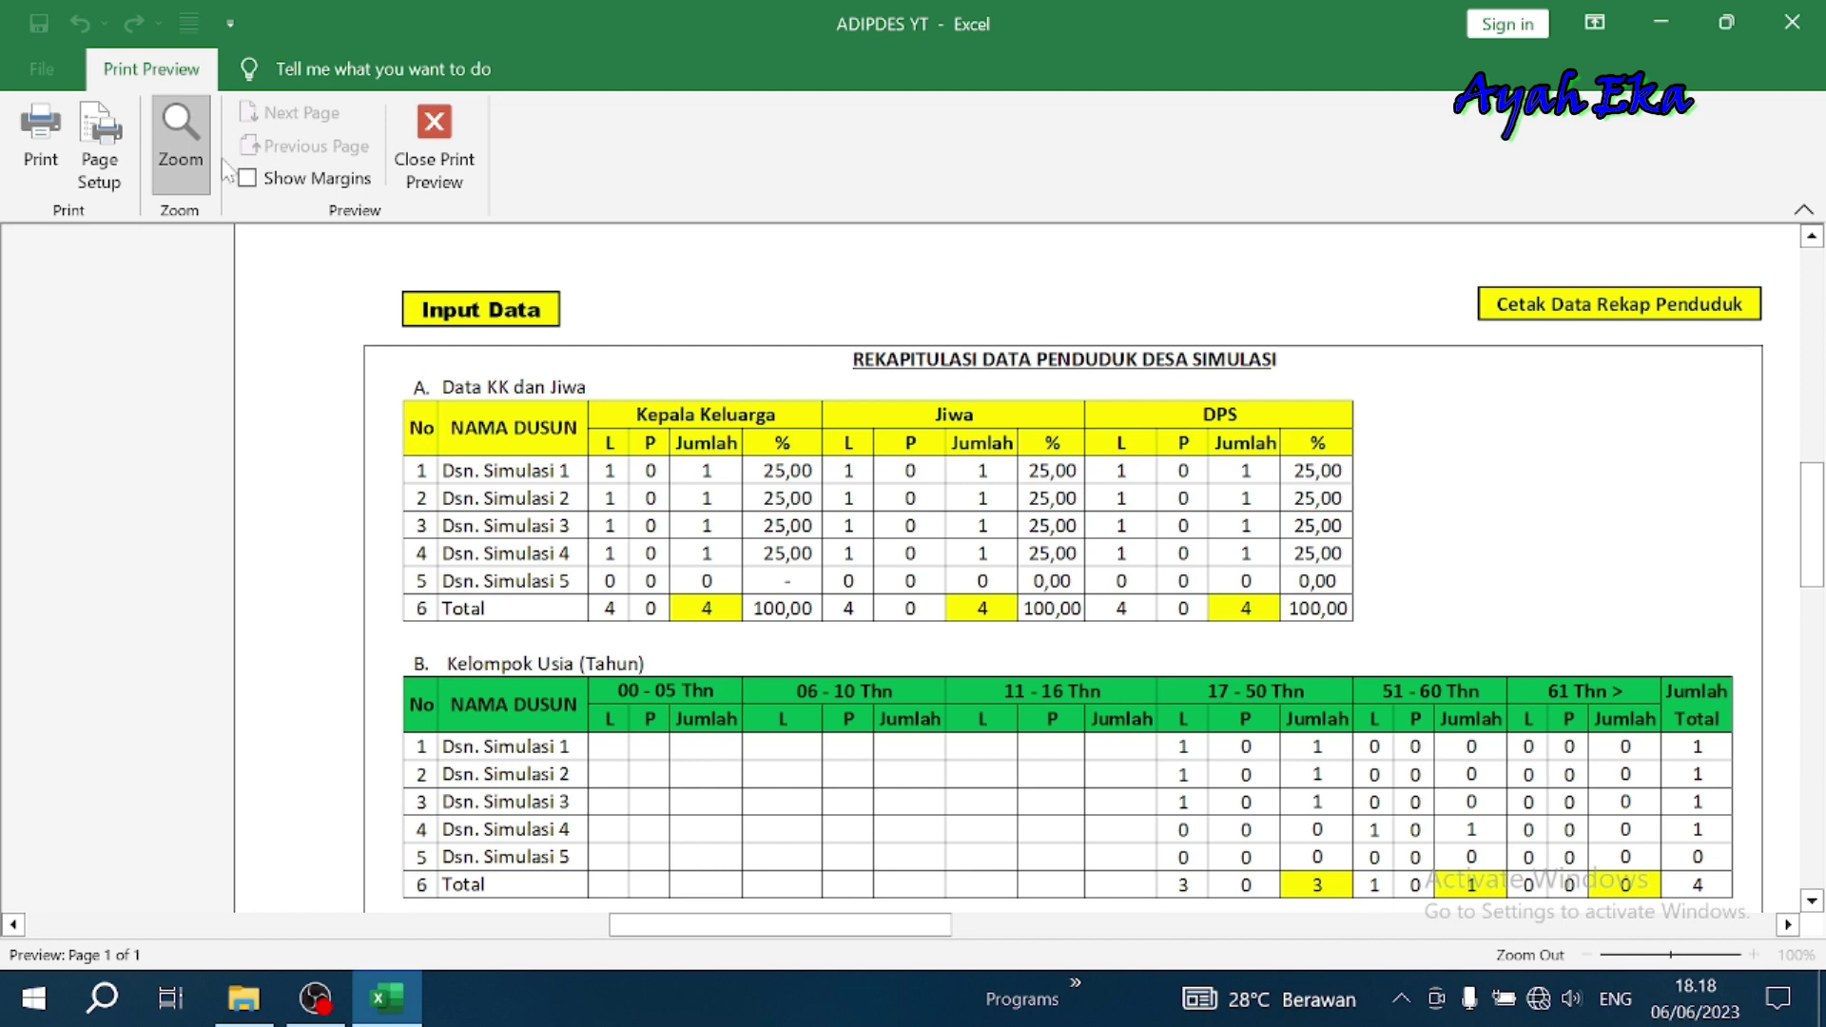
click(434, 143)
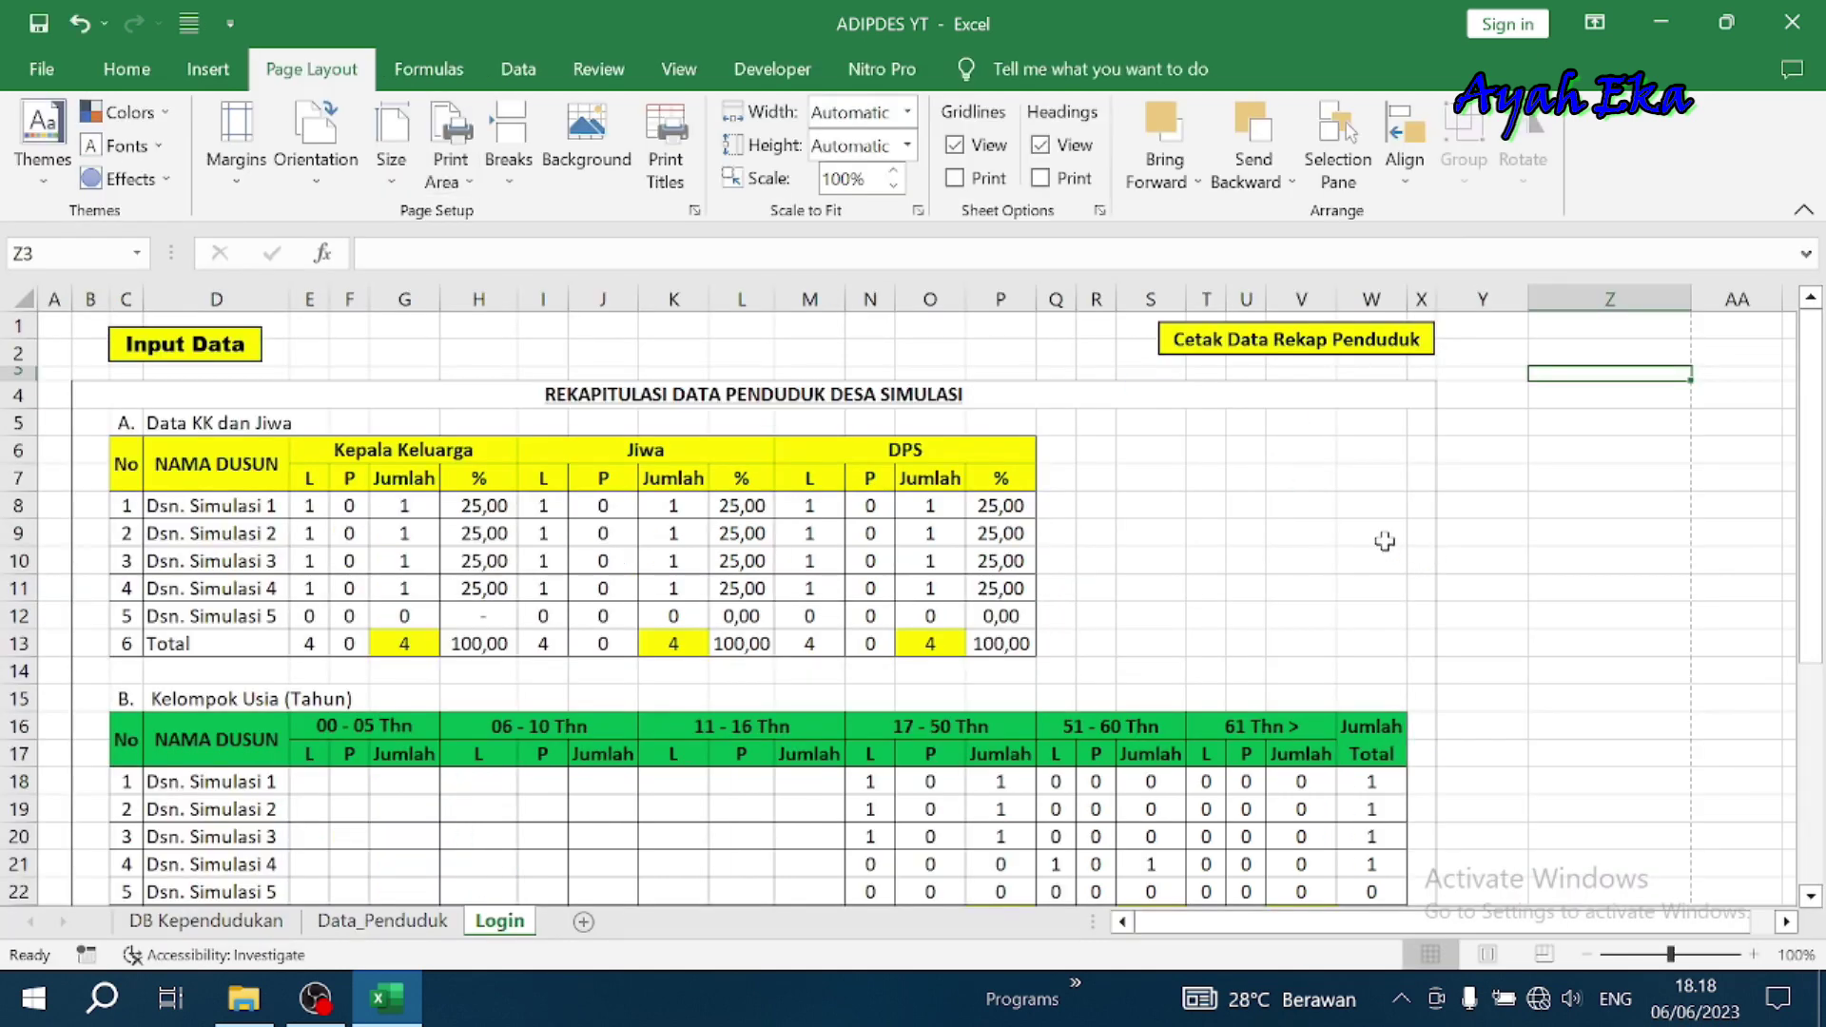
scroll(1133, 582, down, 2)
scroll(1133, 582, down, 2)
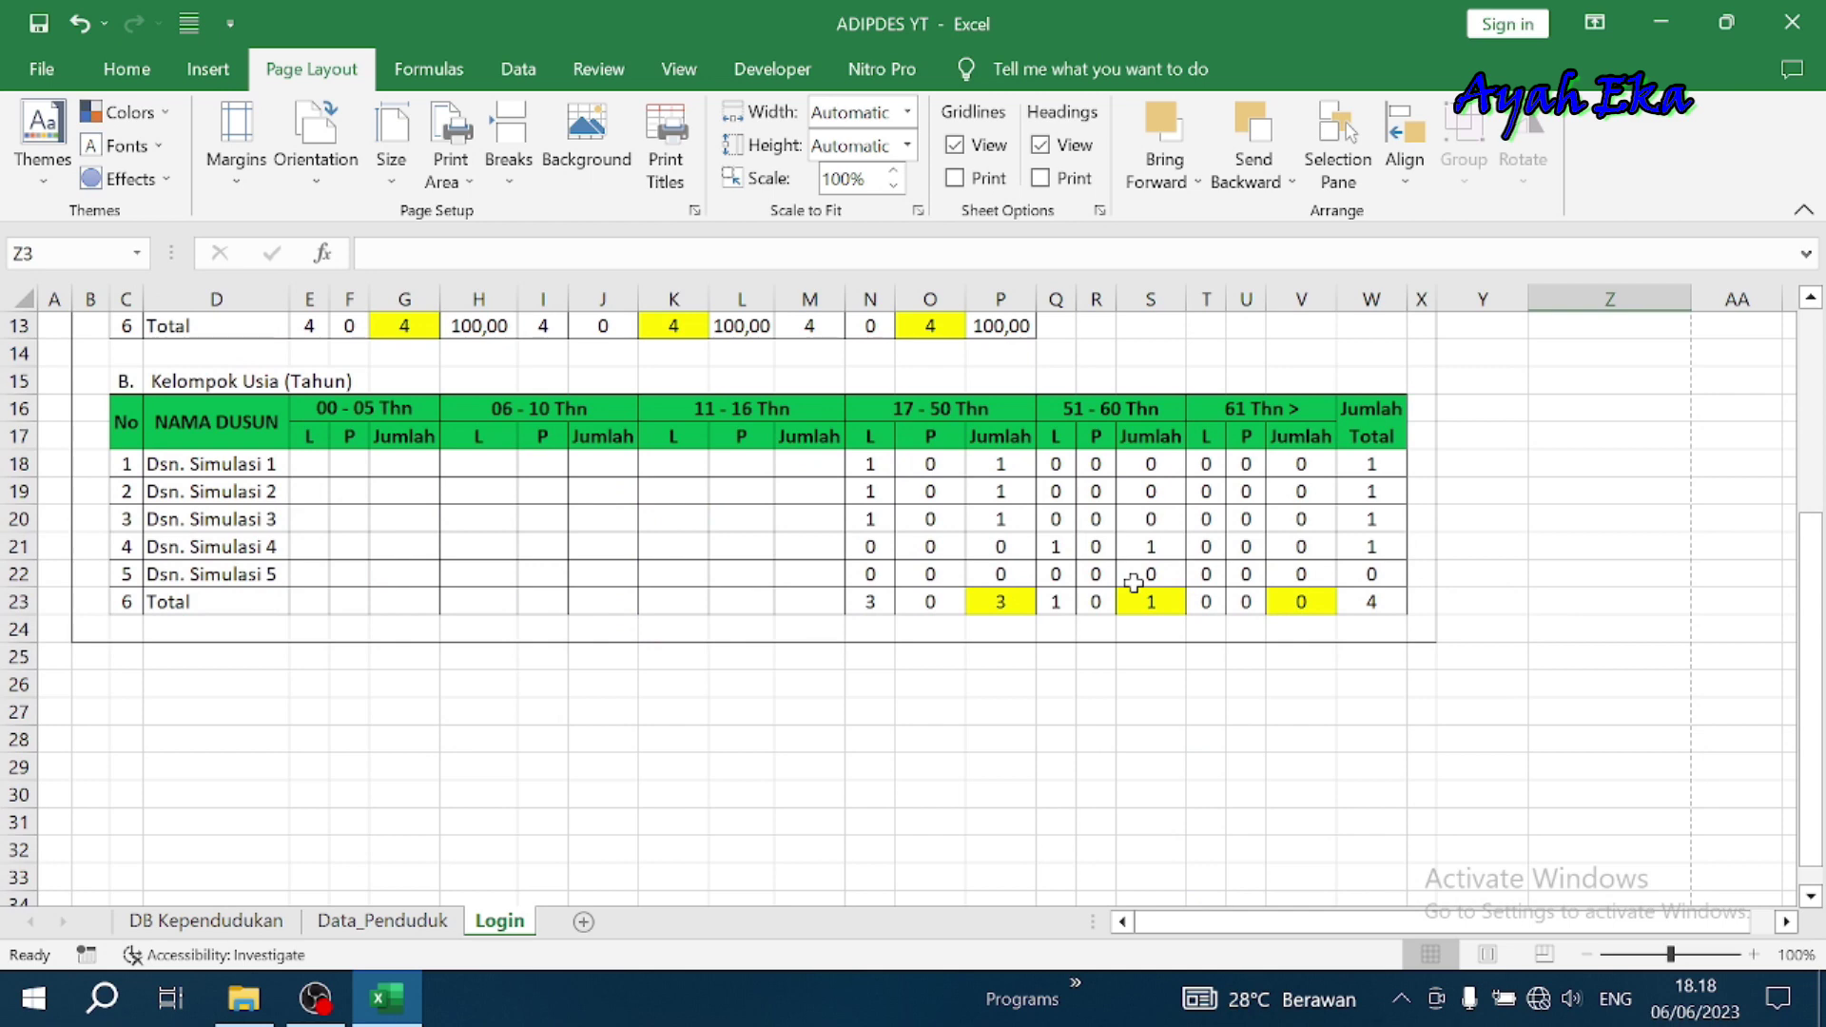
scroll(1133, 582, up, 4)
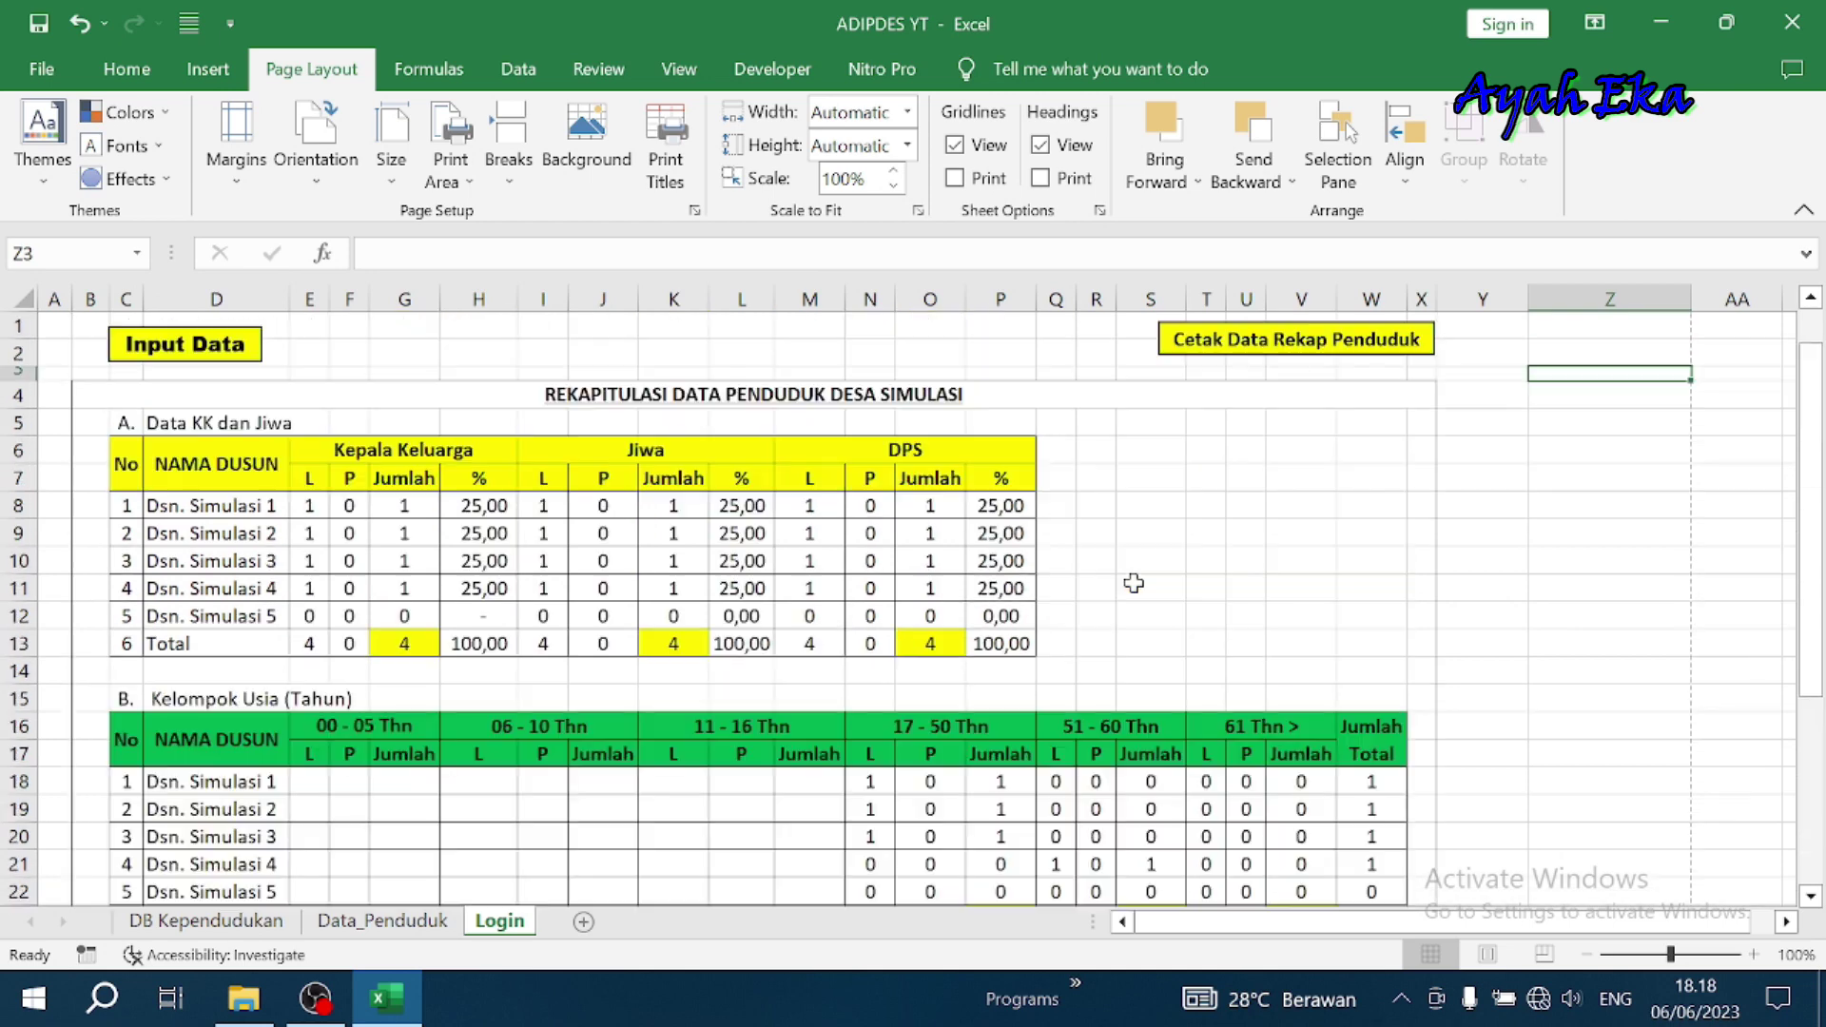
click(1247, 640)
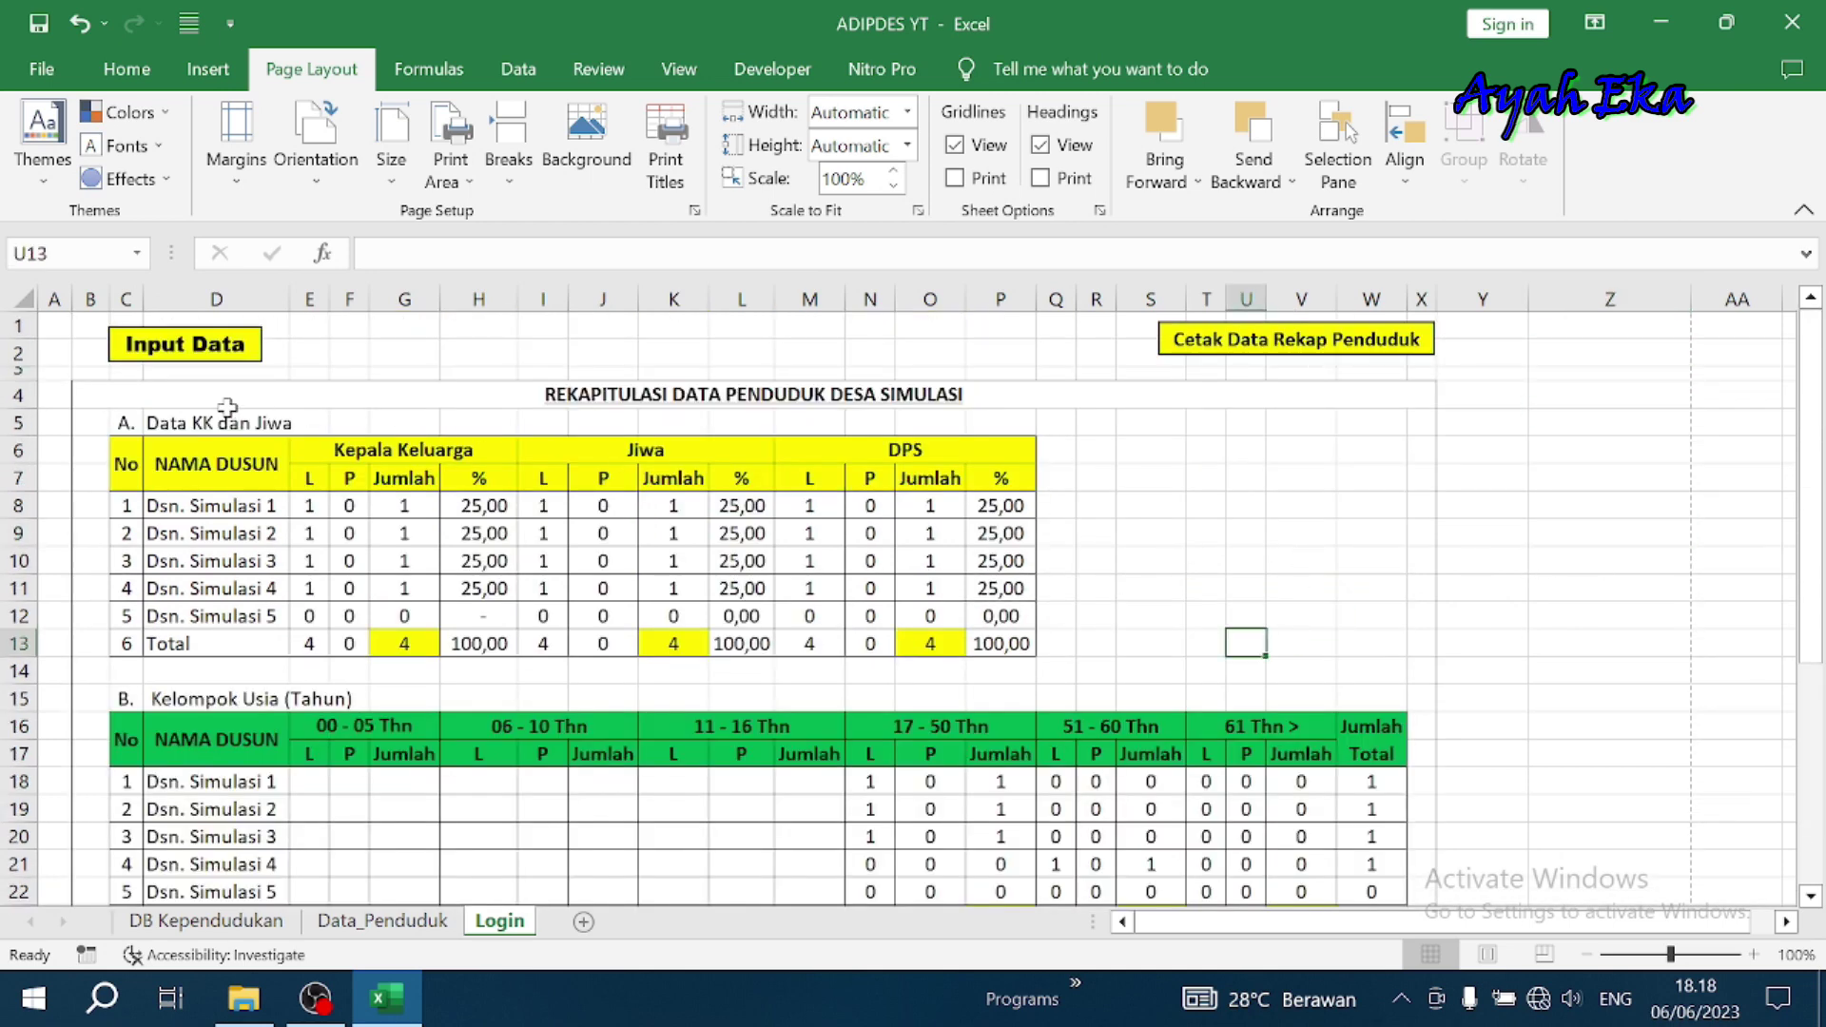
click(90, 297)
click(10, 396)
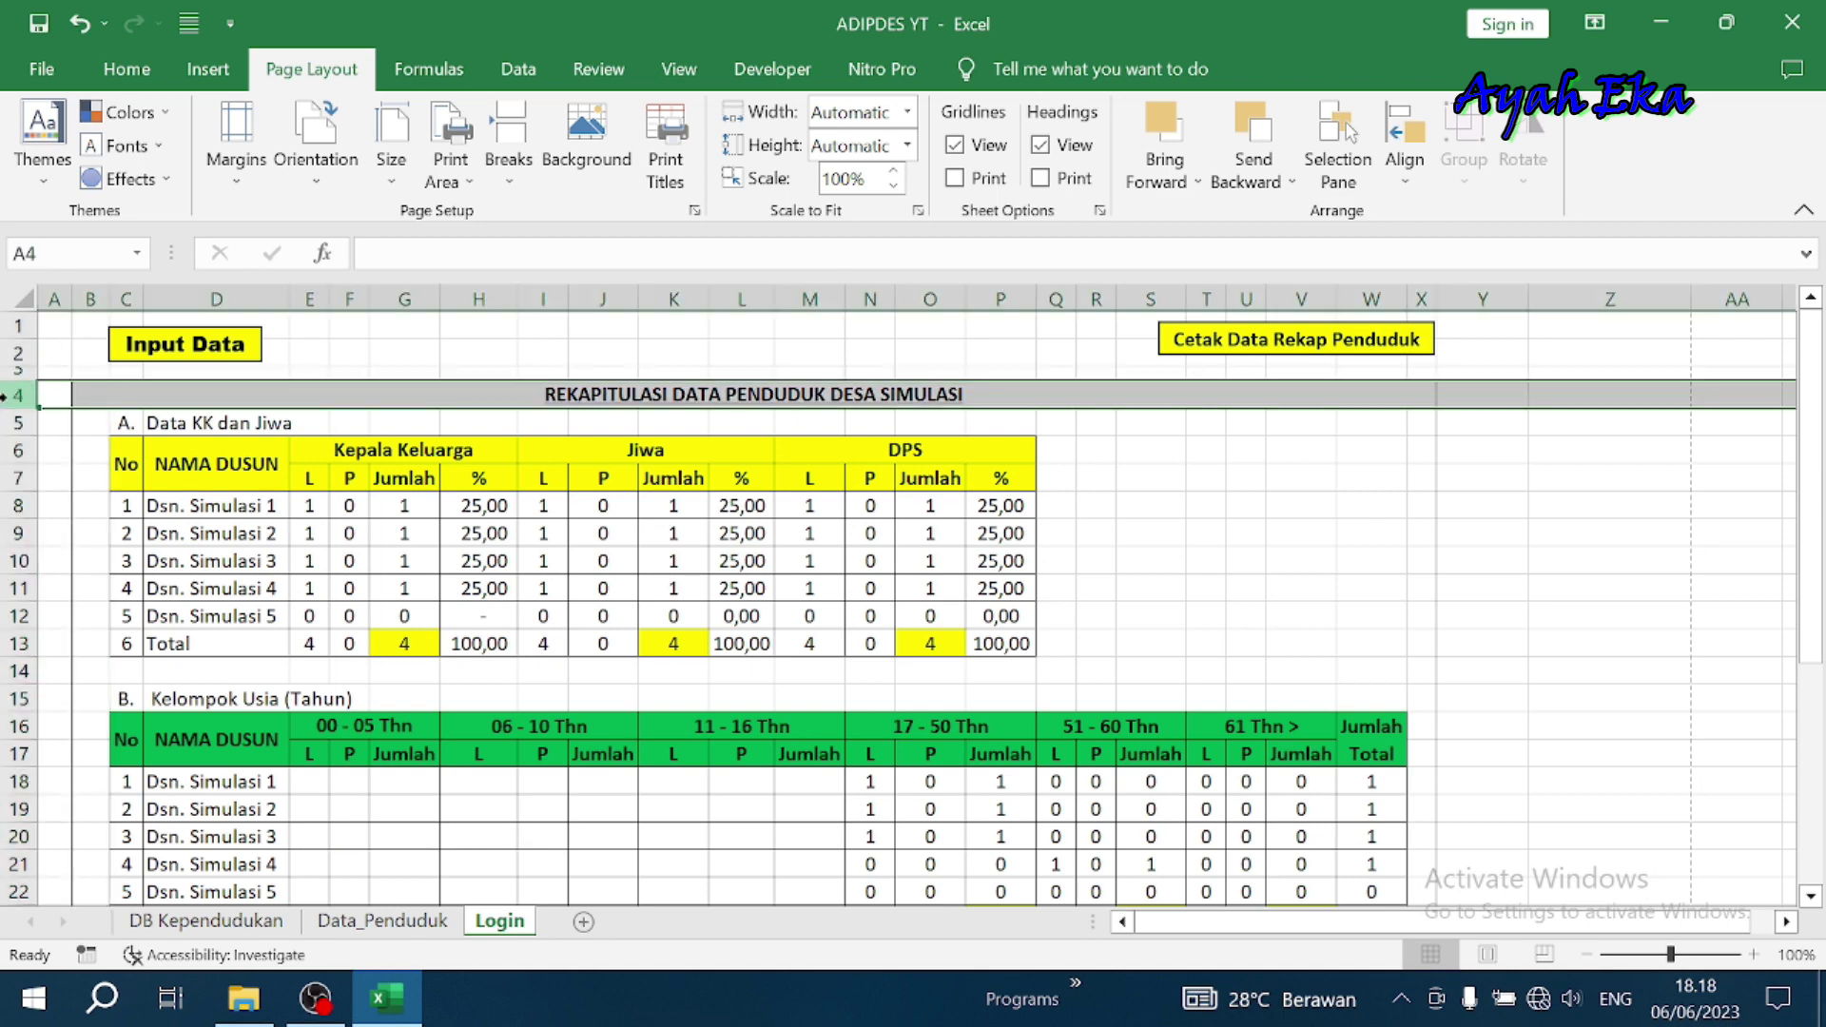
click(1421, 297)
scroll(1310, 582, down, 1)
scroll(1322, 609, down, 3)
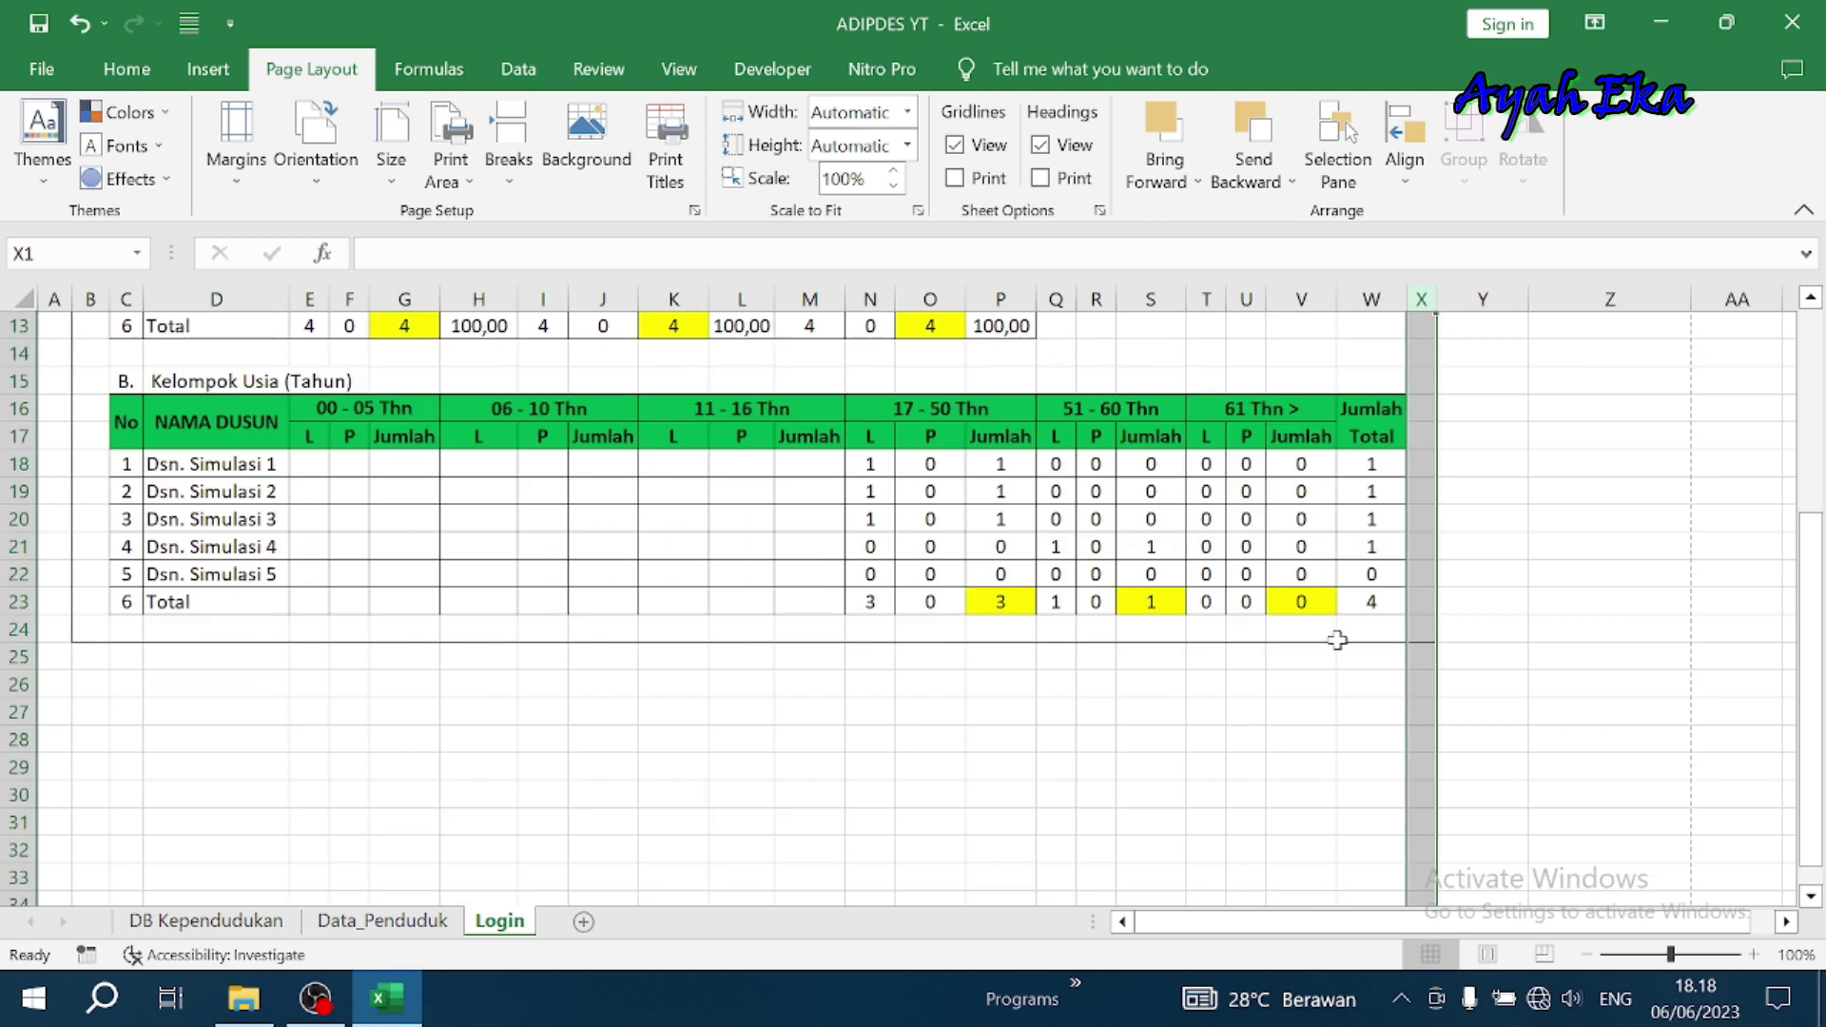
click(21, 660)
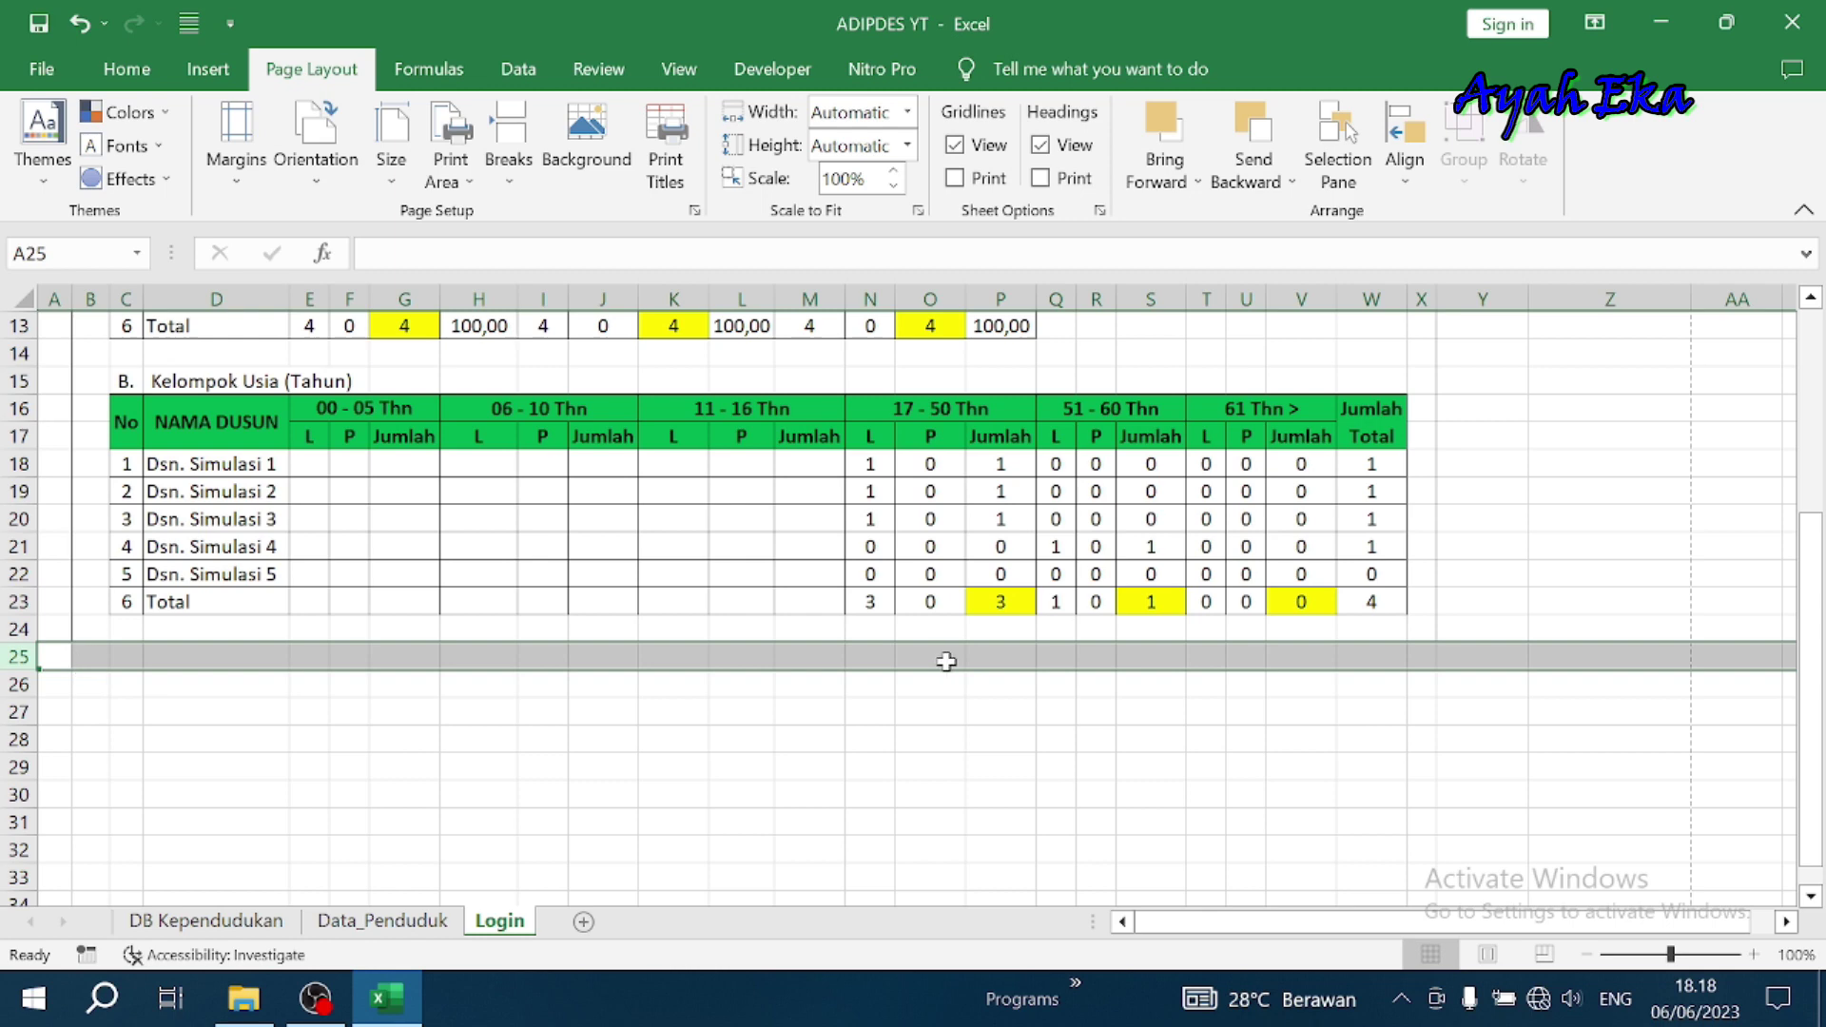
scroll(1335, 480, up, 4)
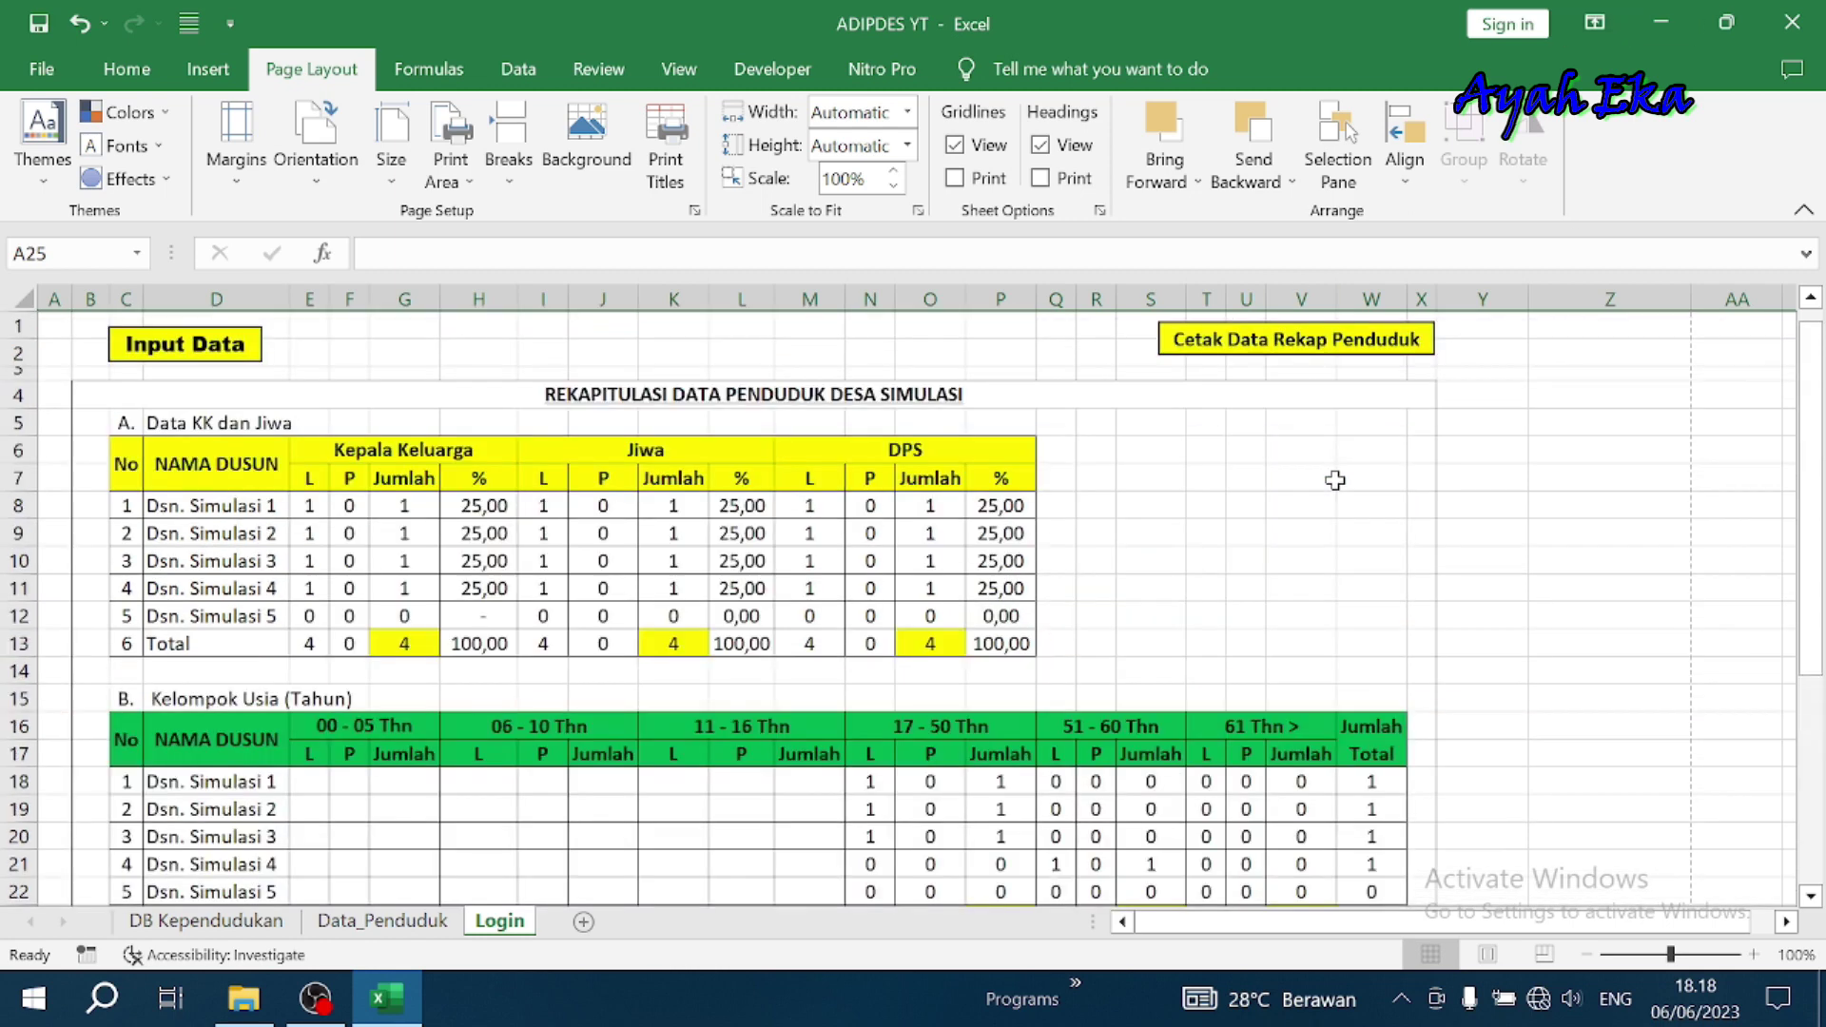
Edit the button's Rectangle2_Click macro to call Sheet3.Range("b4:x24").PrintPreview
right_click(1343, 345)
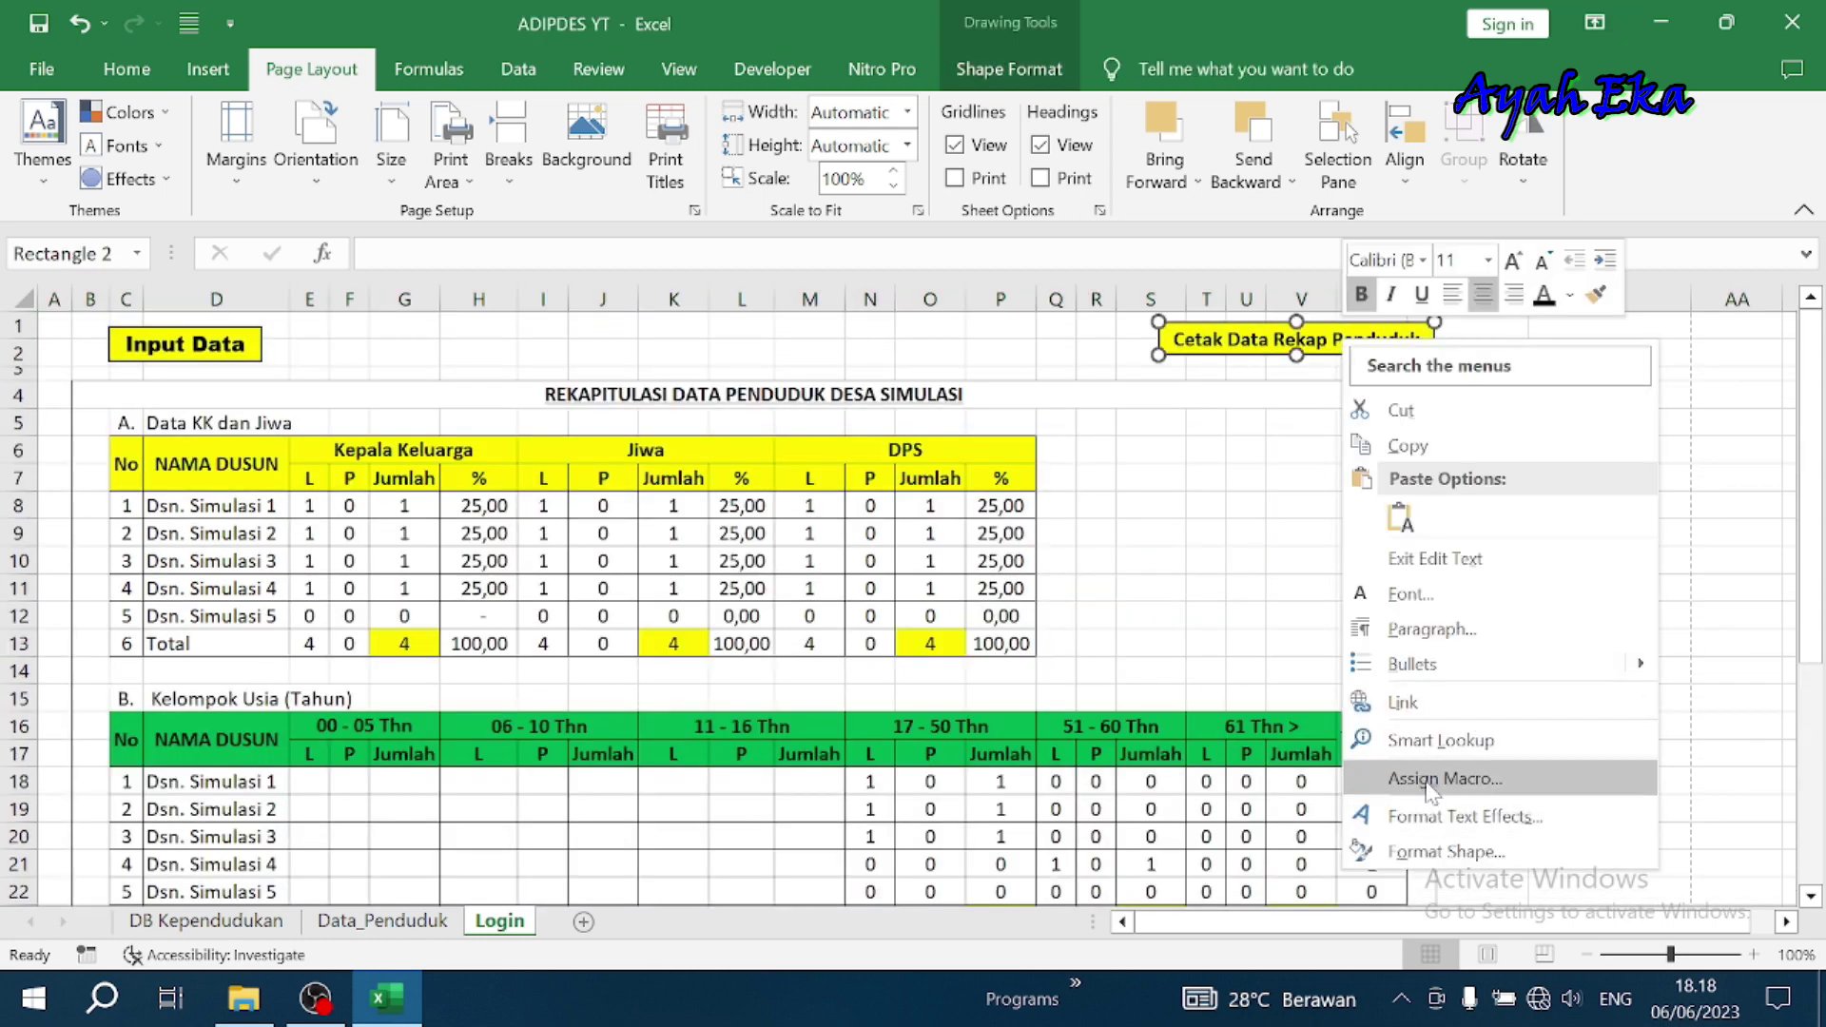
click(1433, 780)
click(1234, 554)
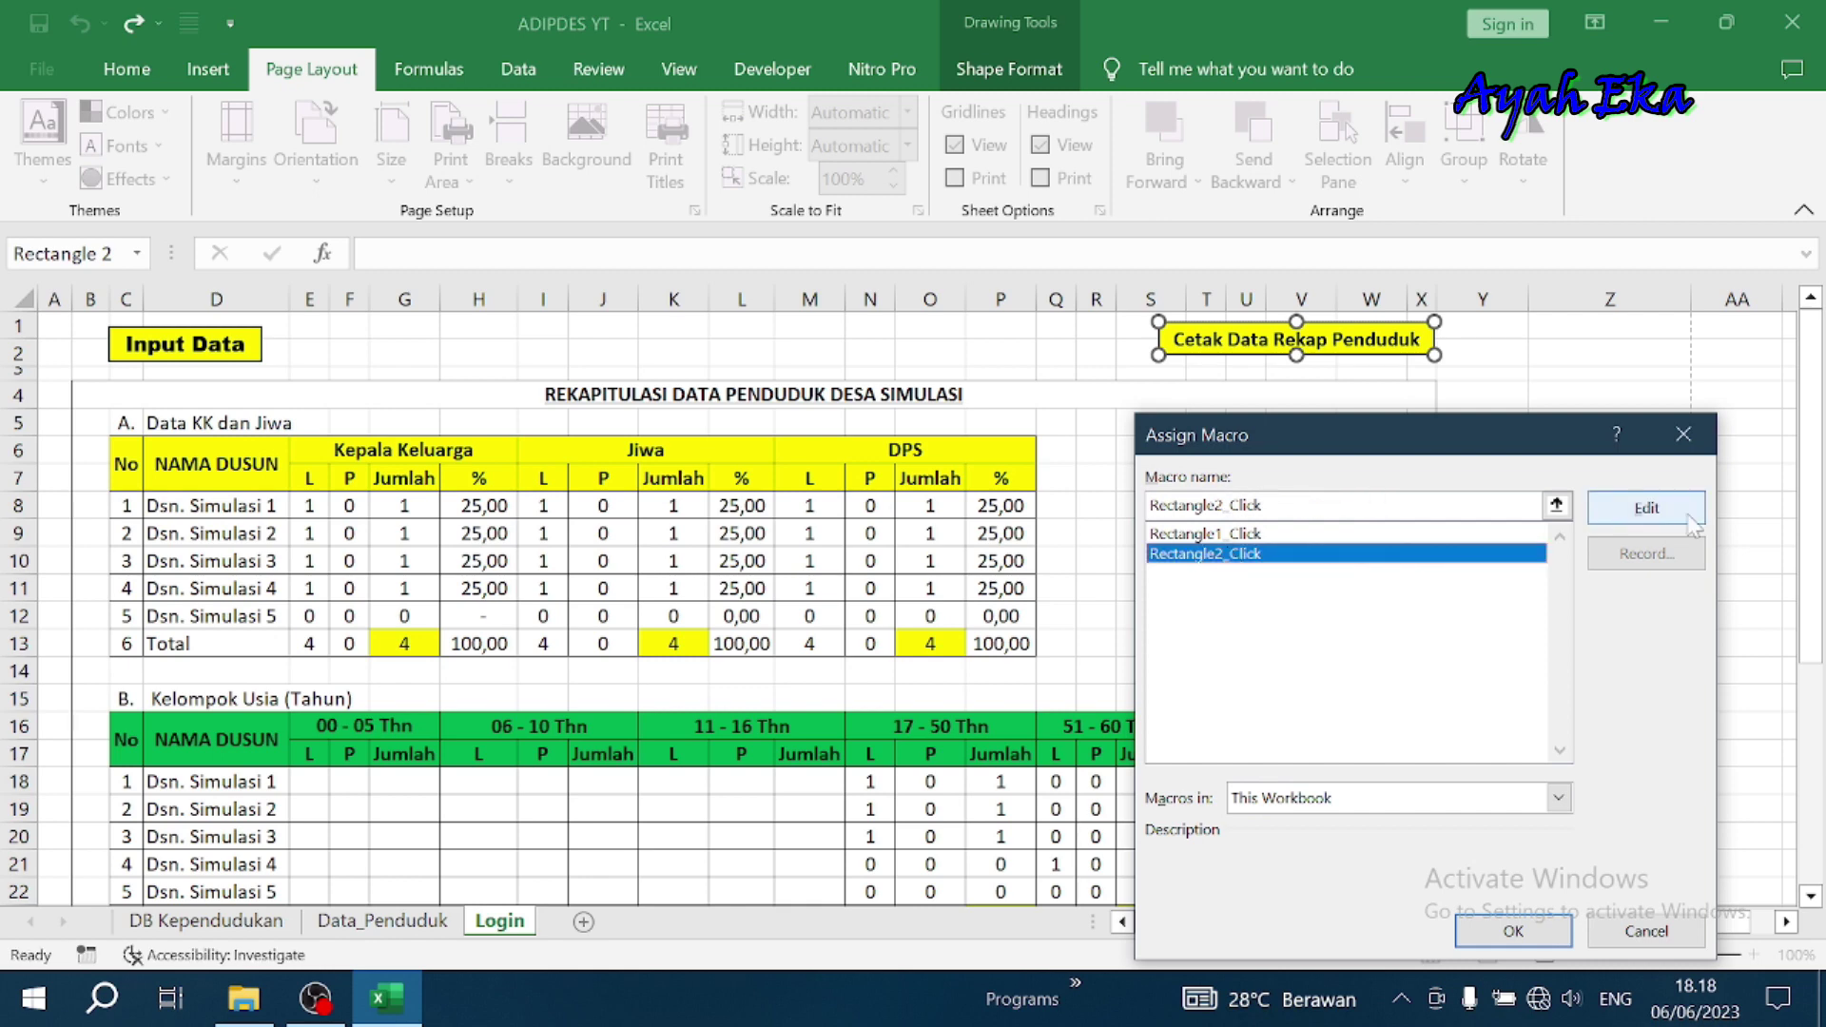
click(1643, 509)
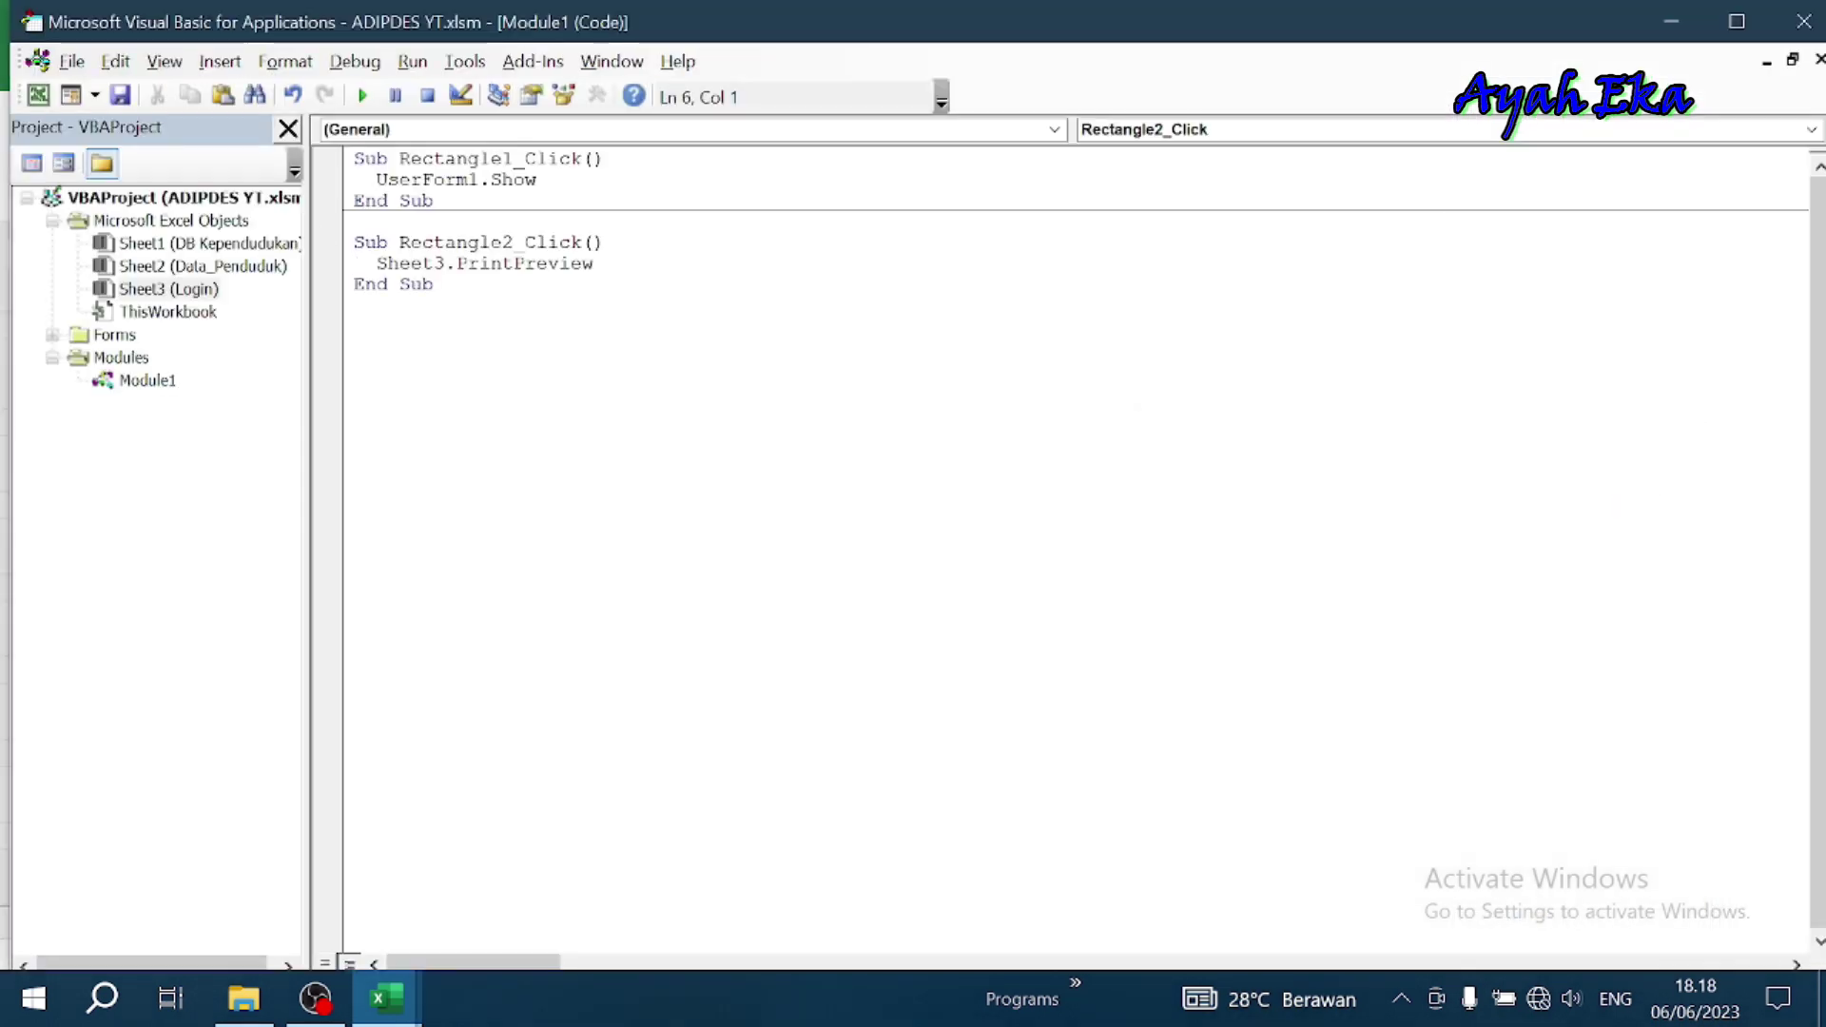
click(457, 263)
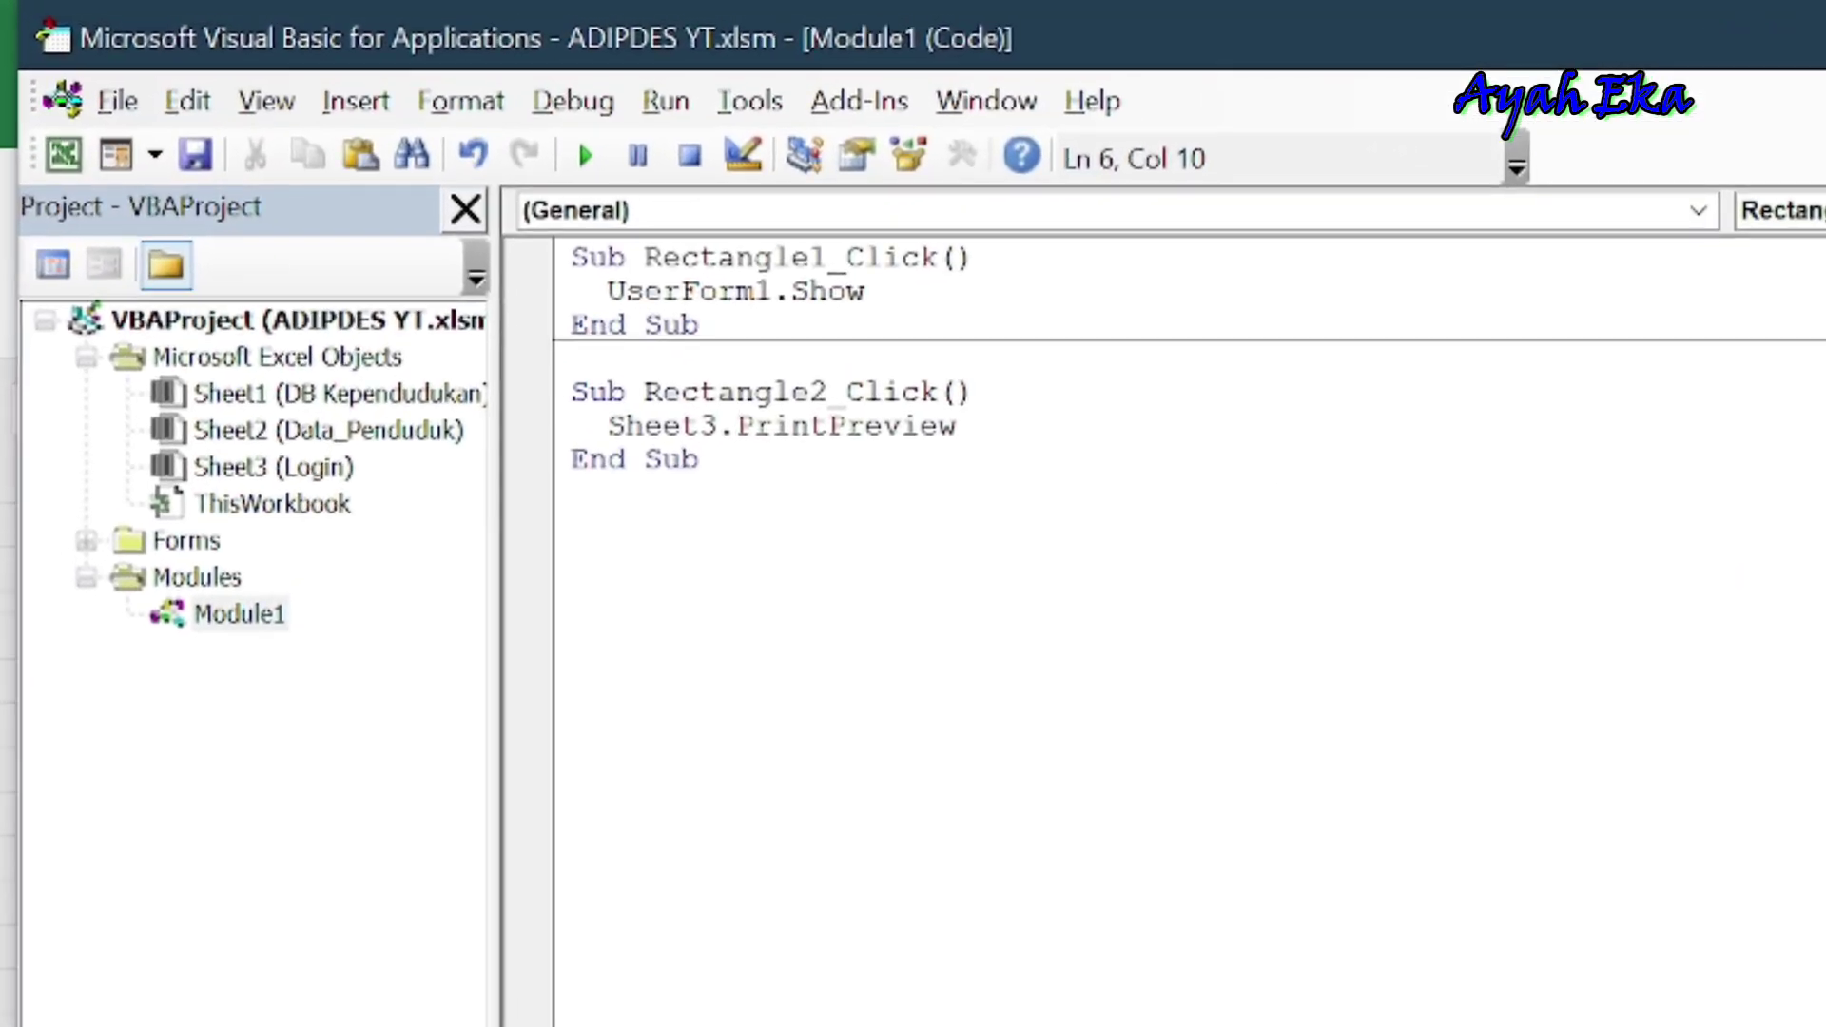
text(range()
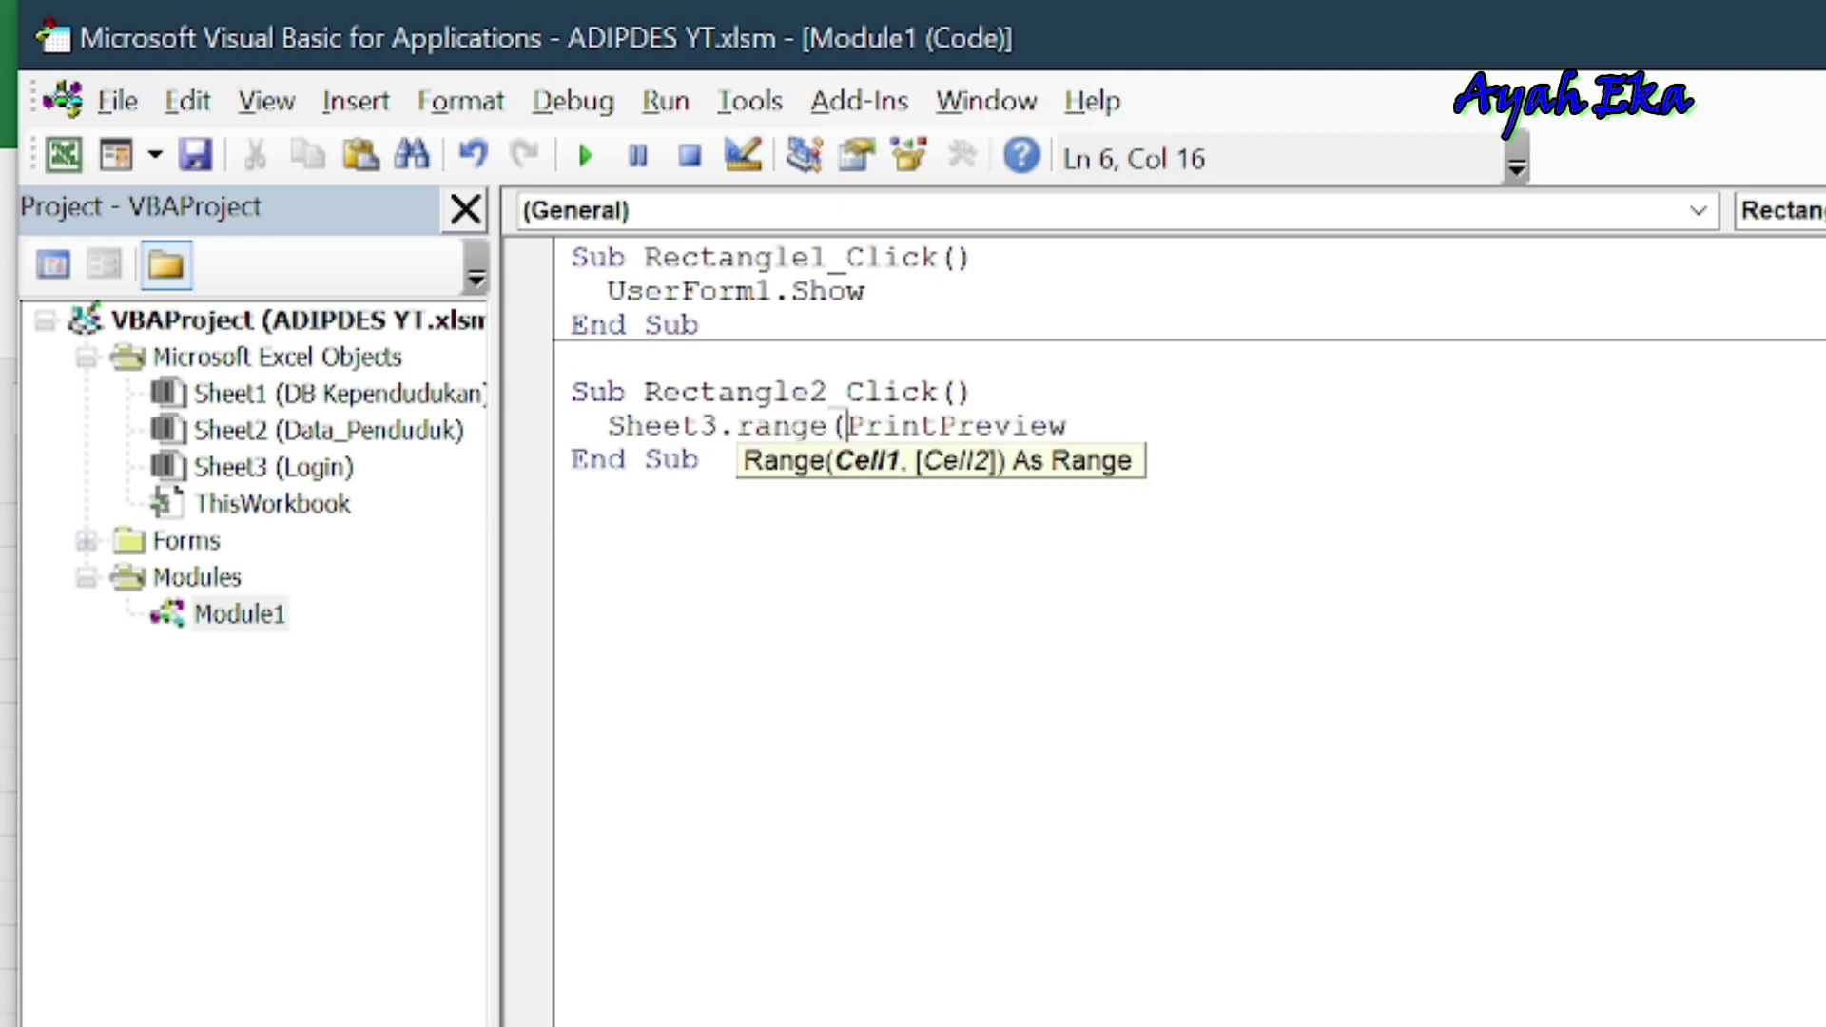
text(")
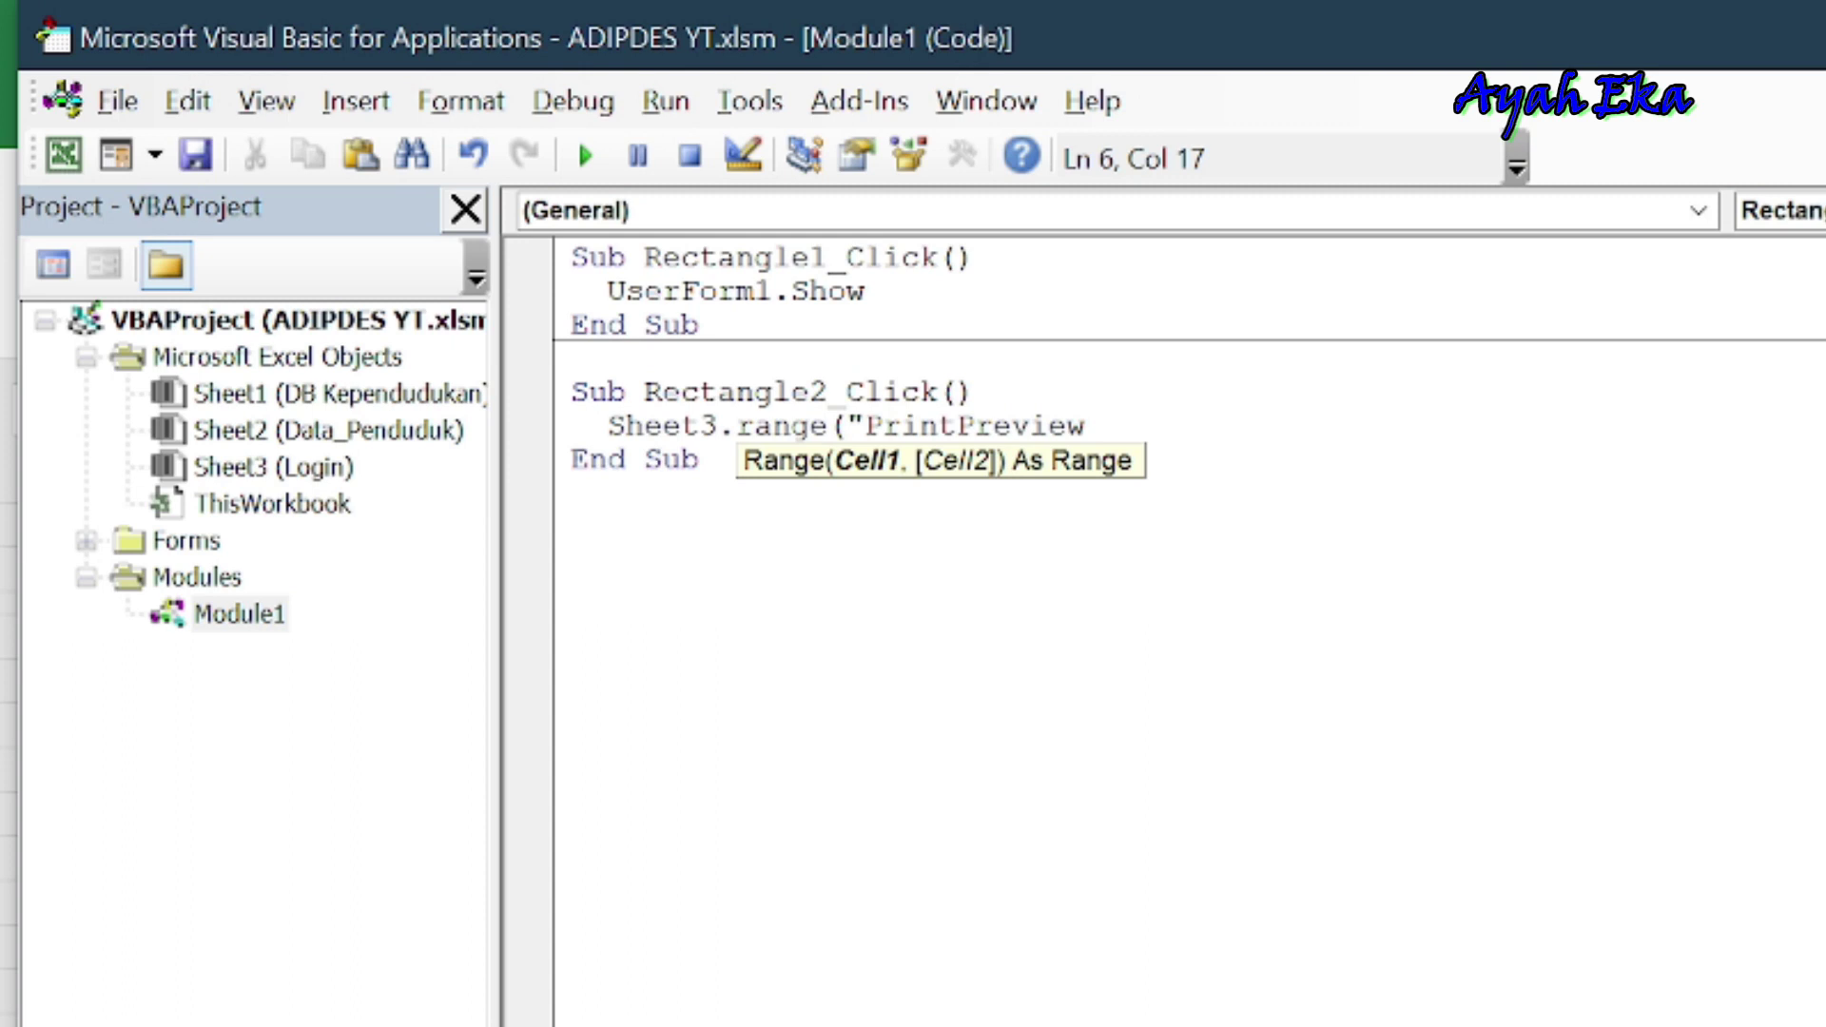
text(b4)
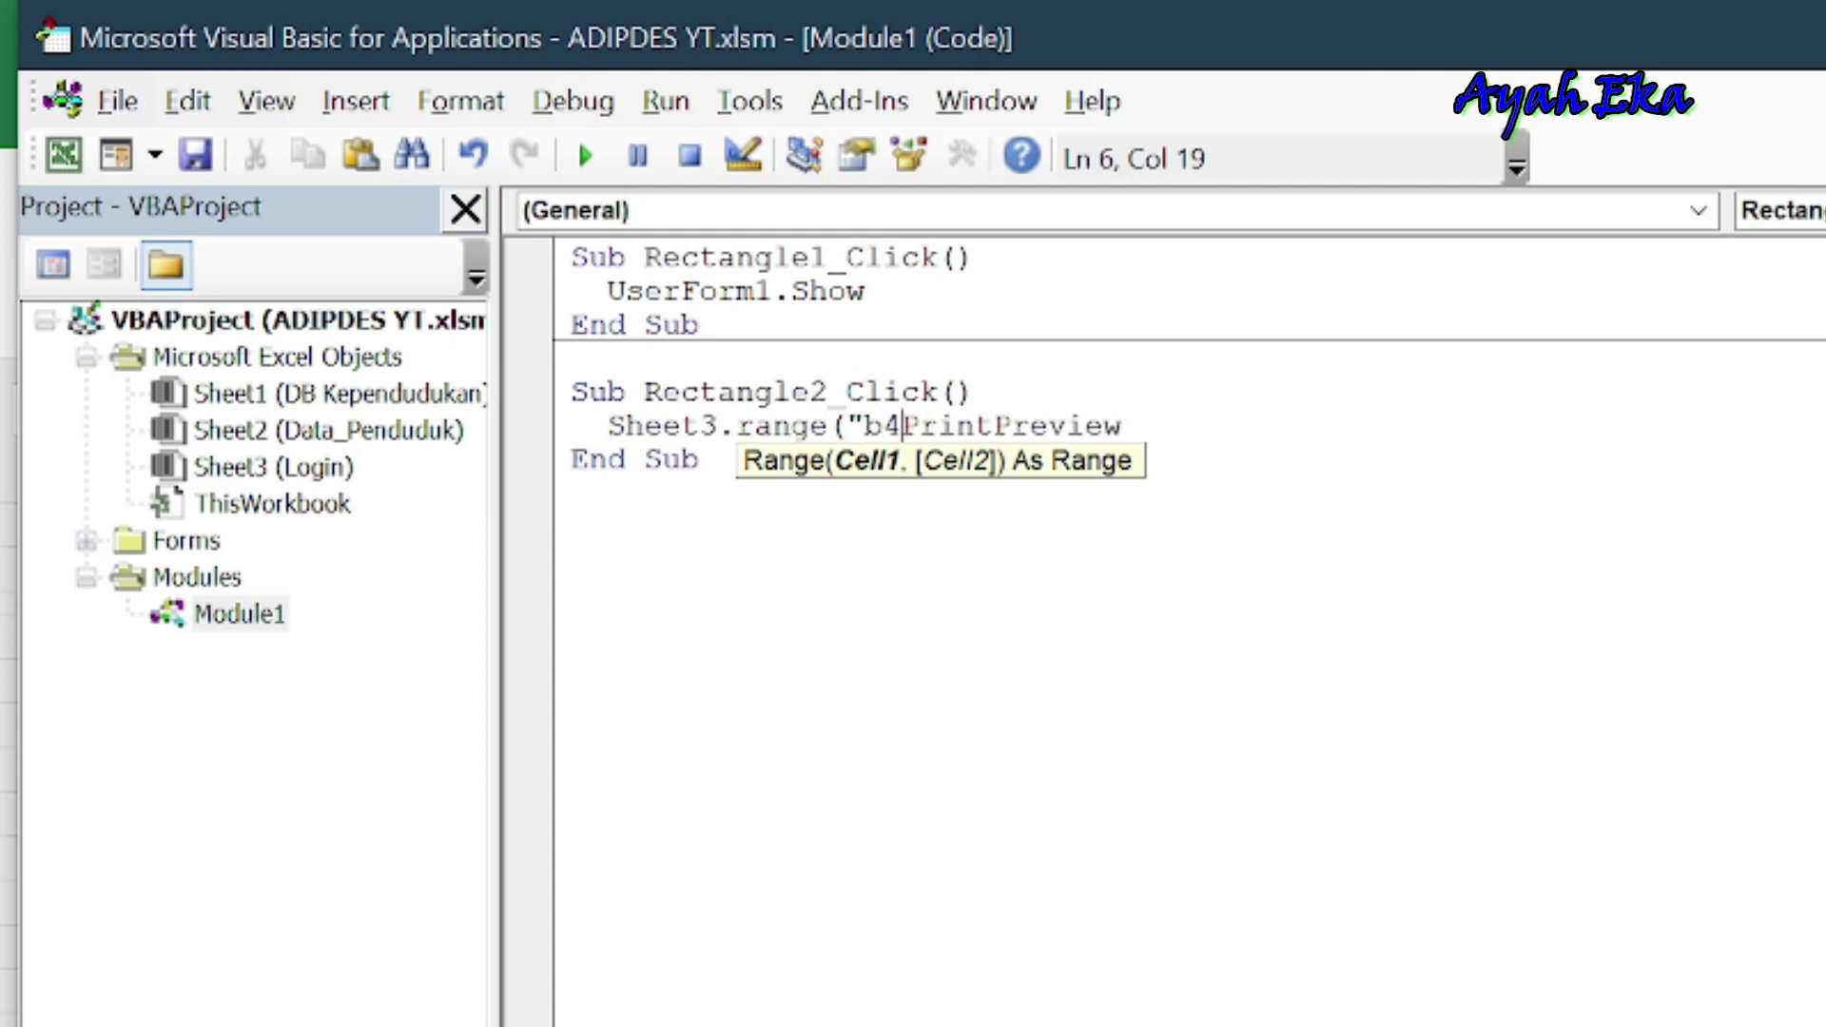
text(:)
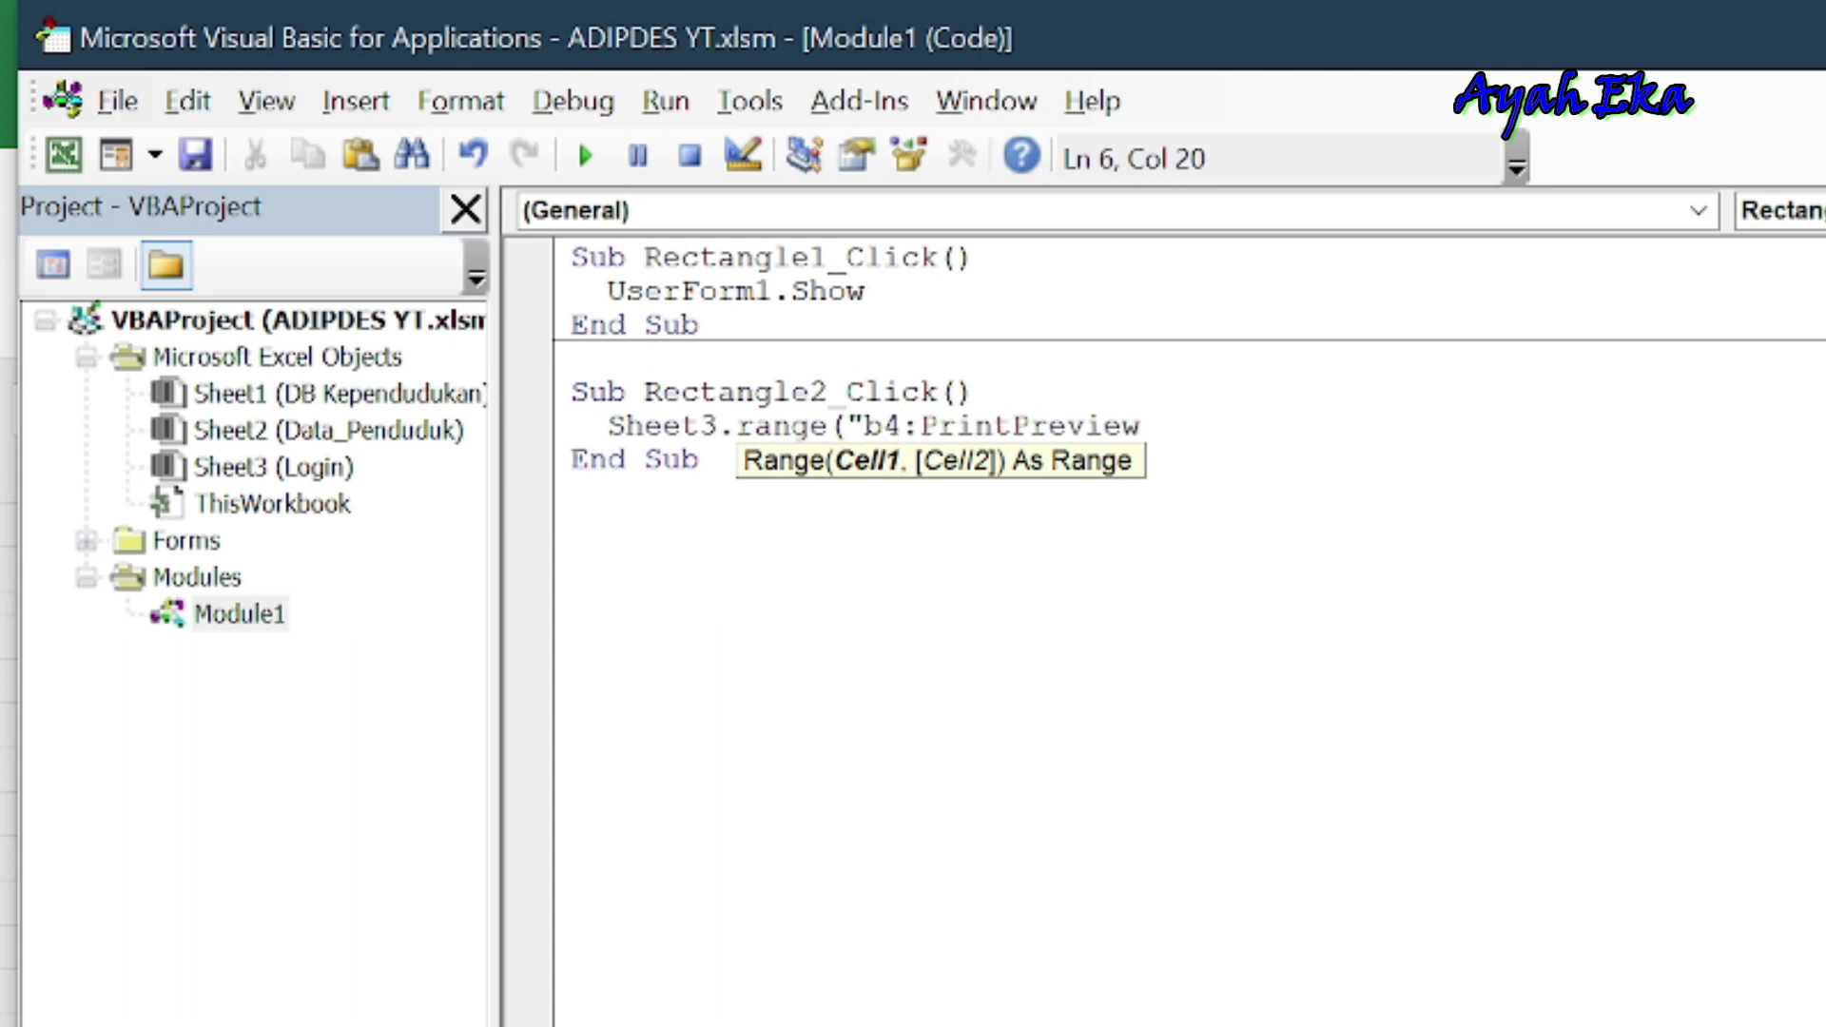
text(x)
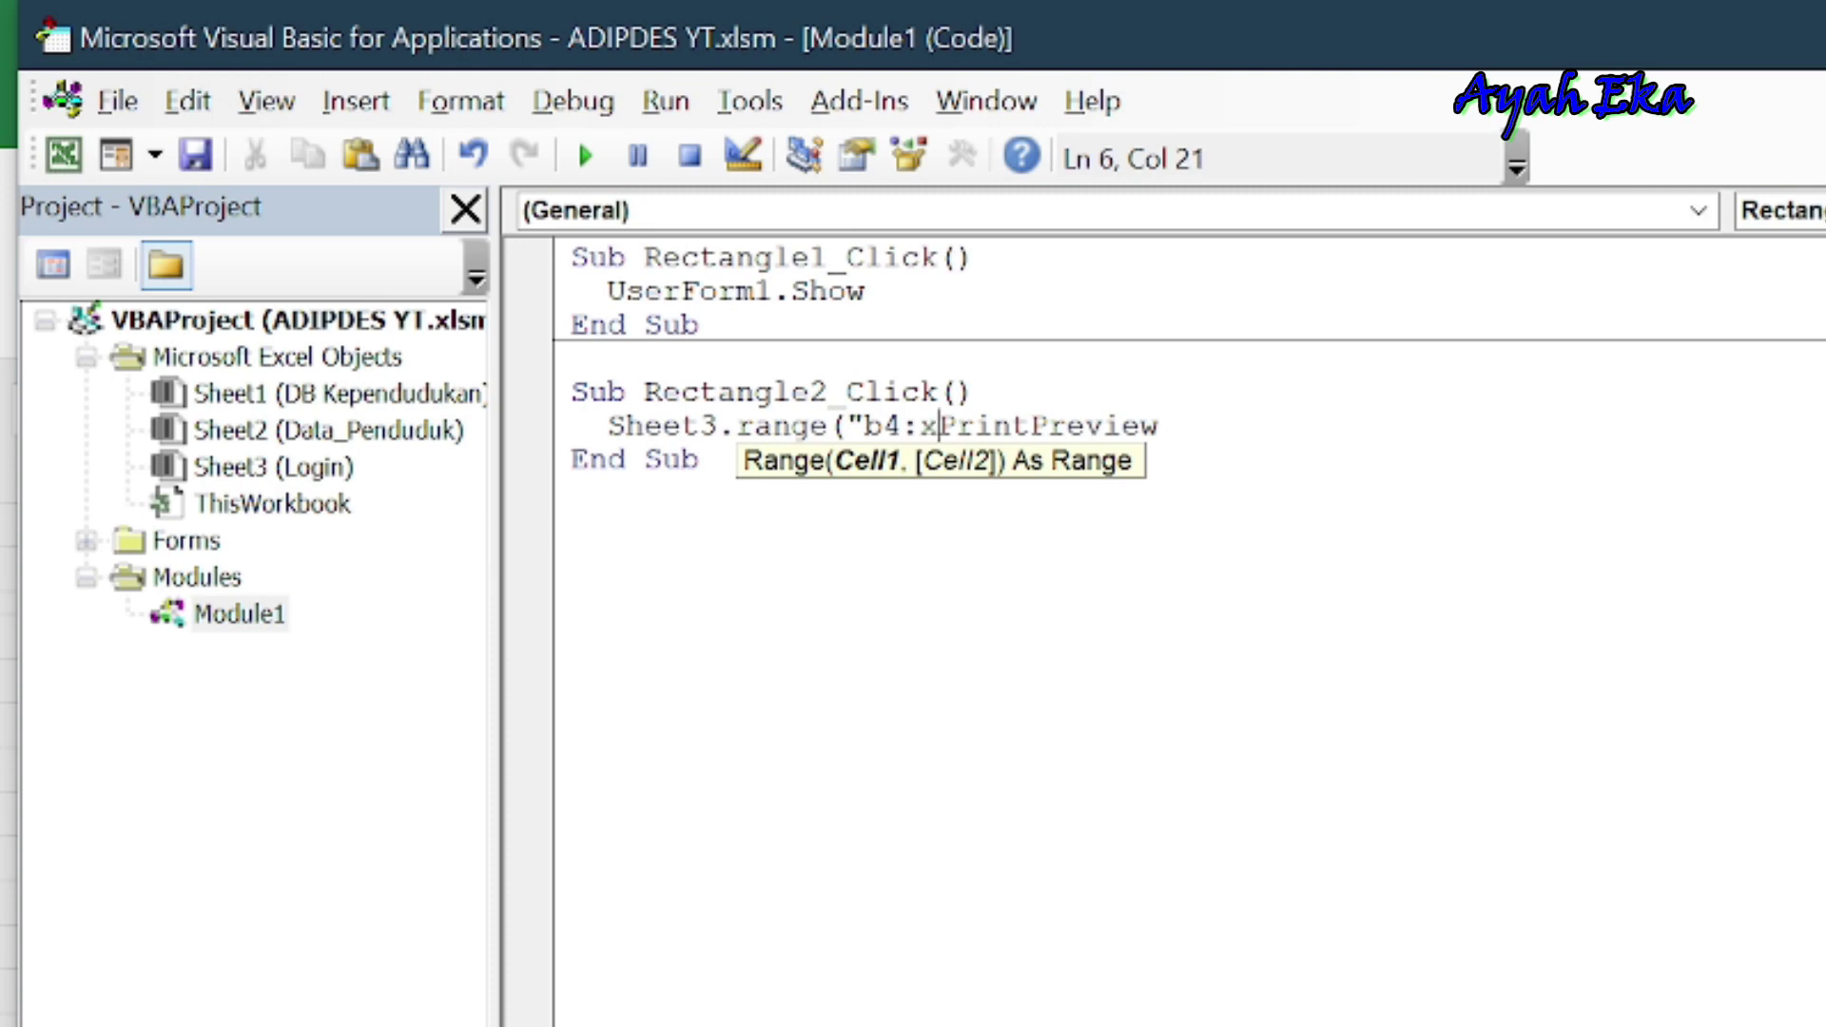
text(24)
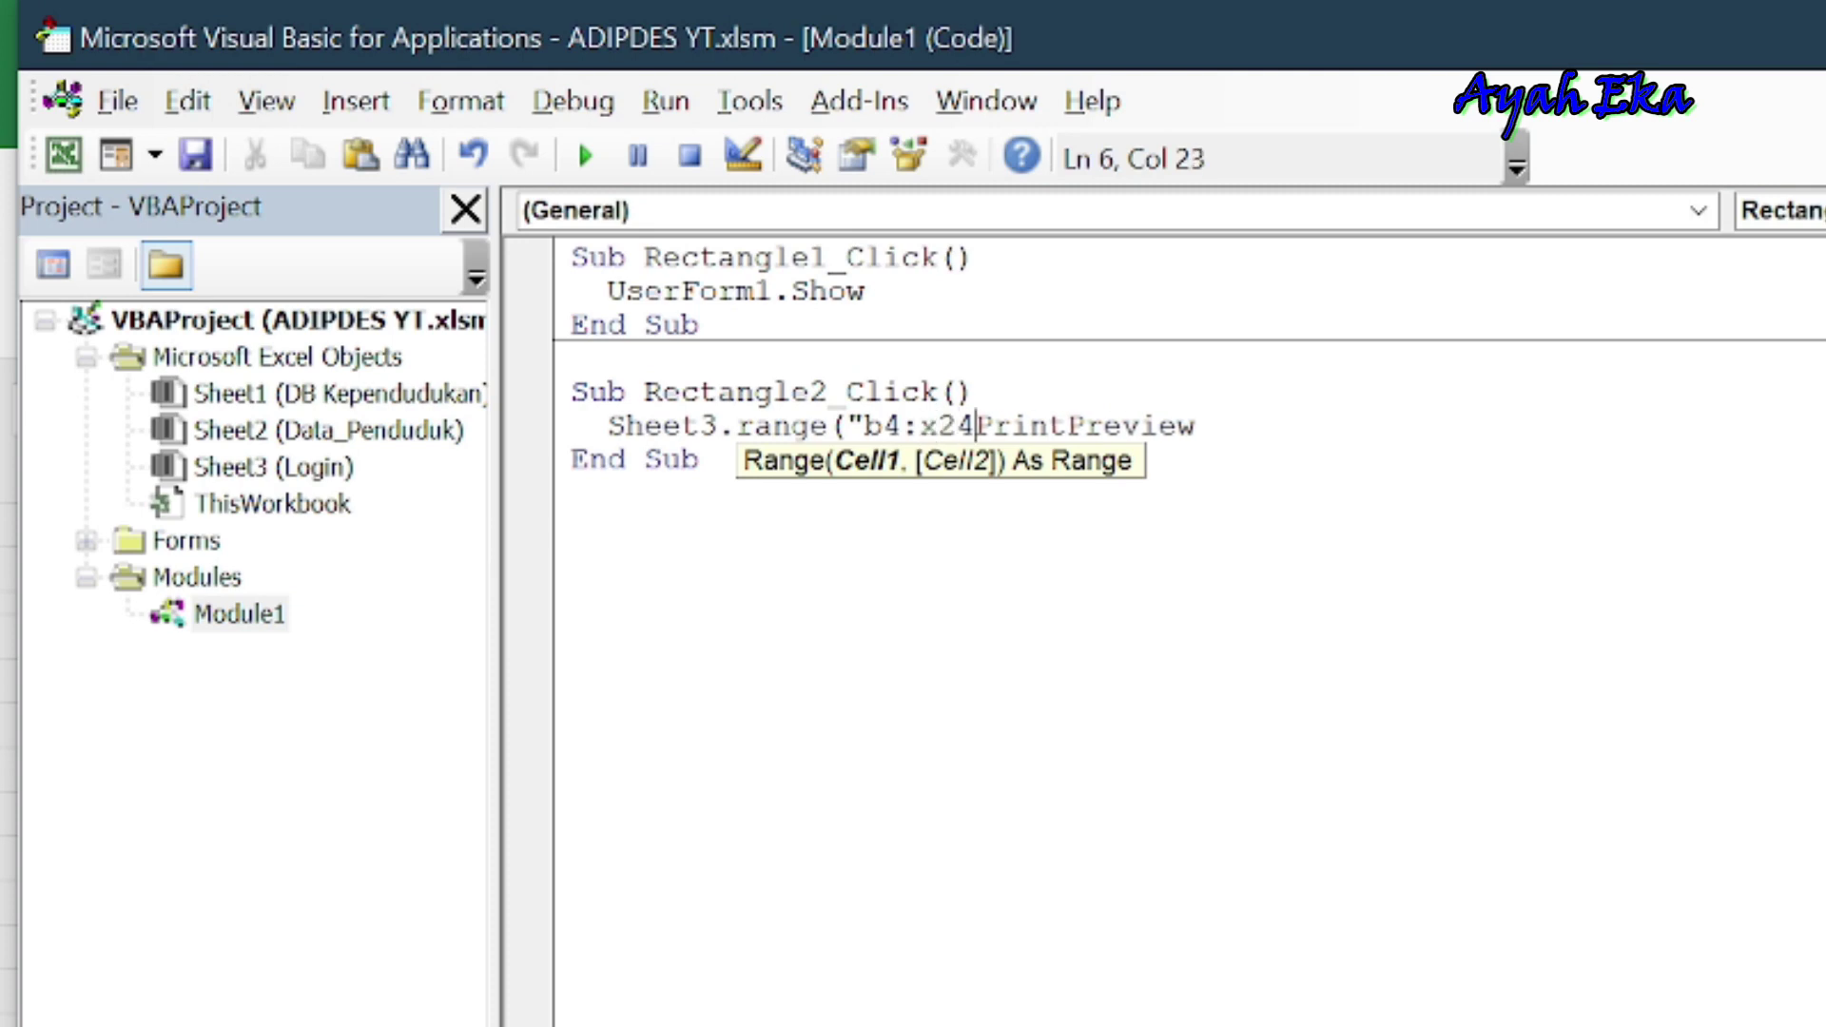
text("))
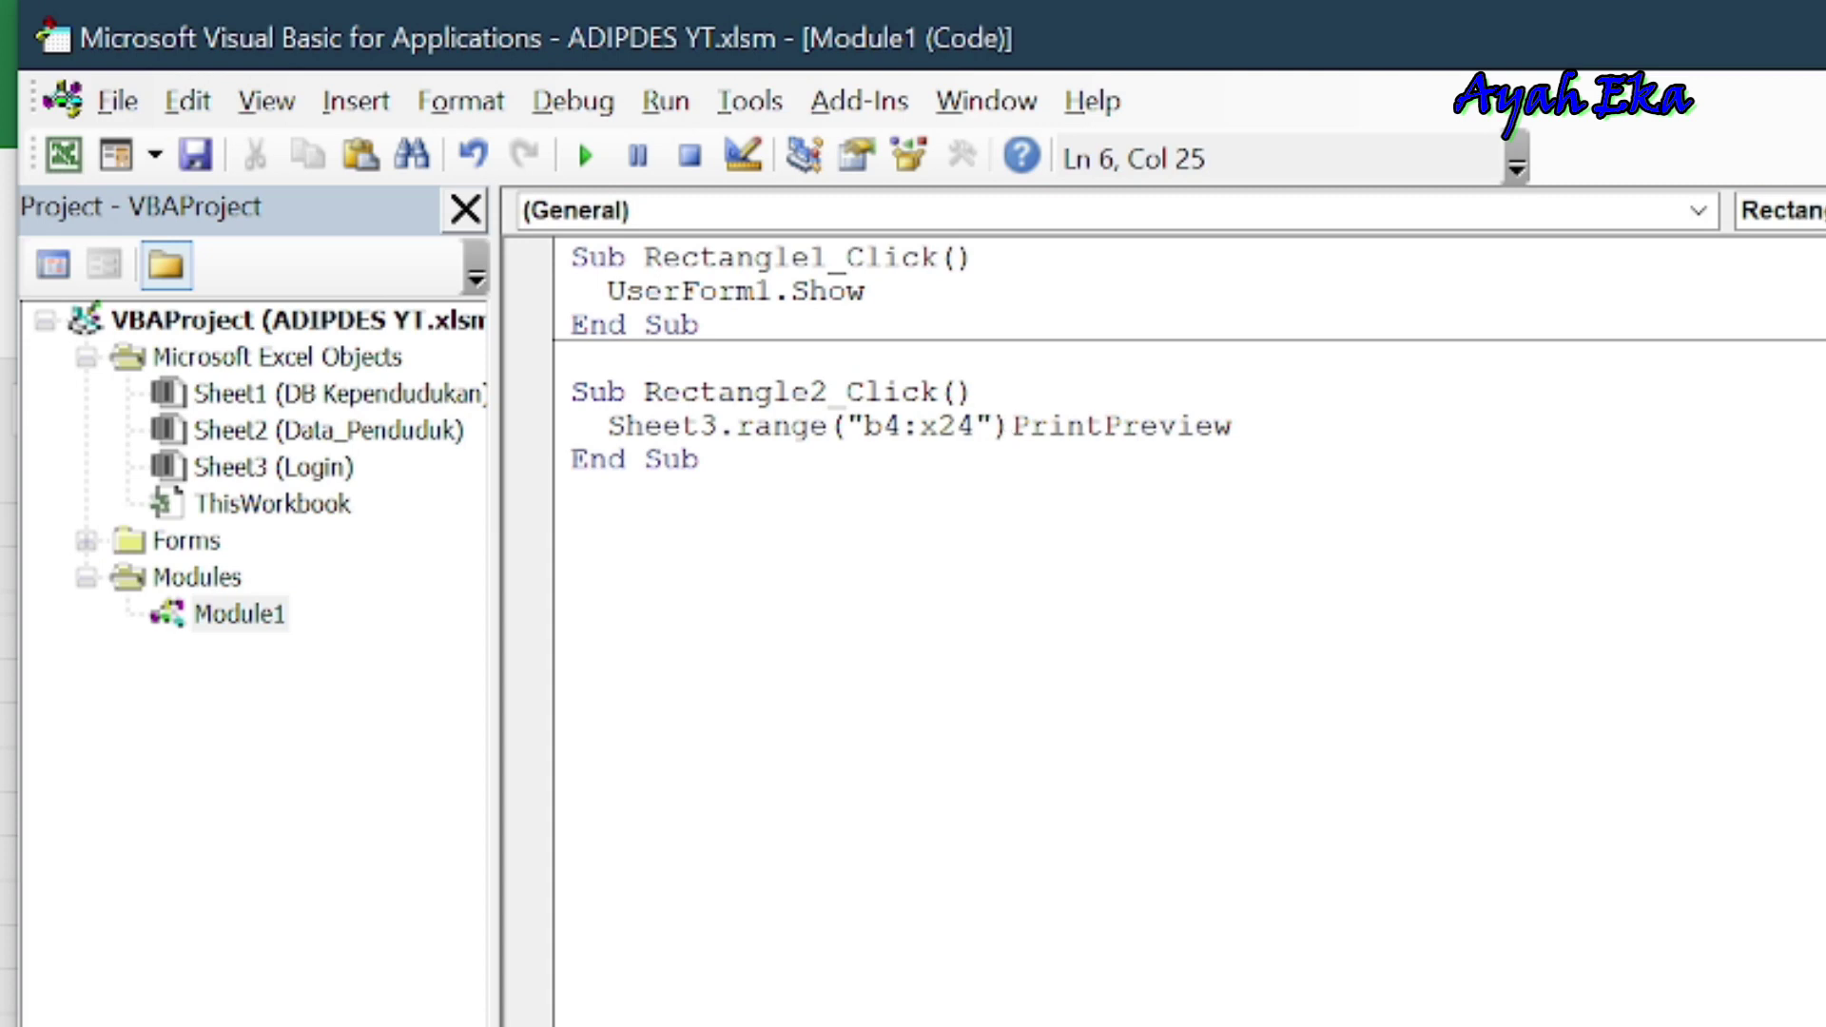
text(.)
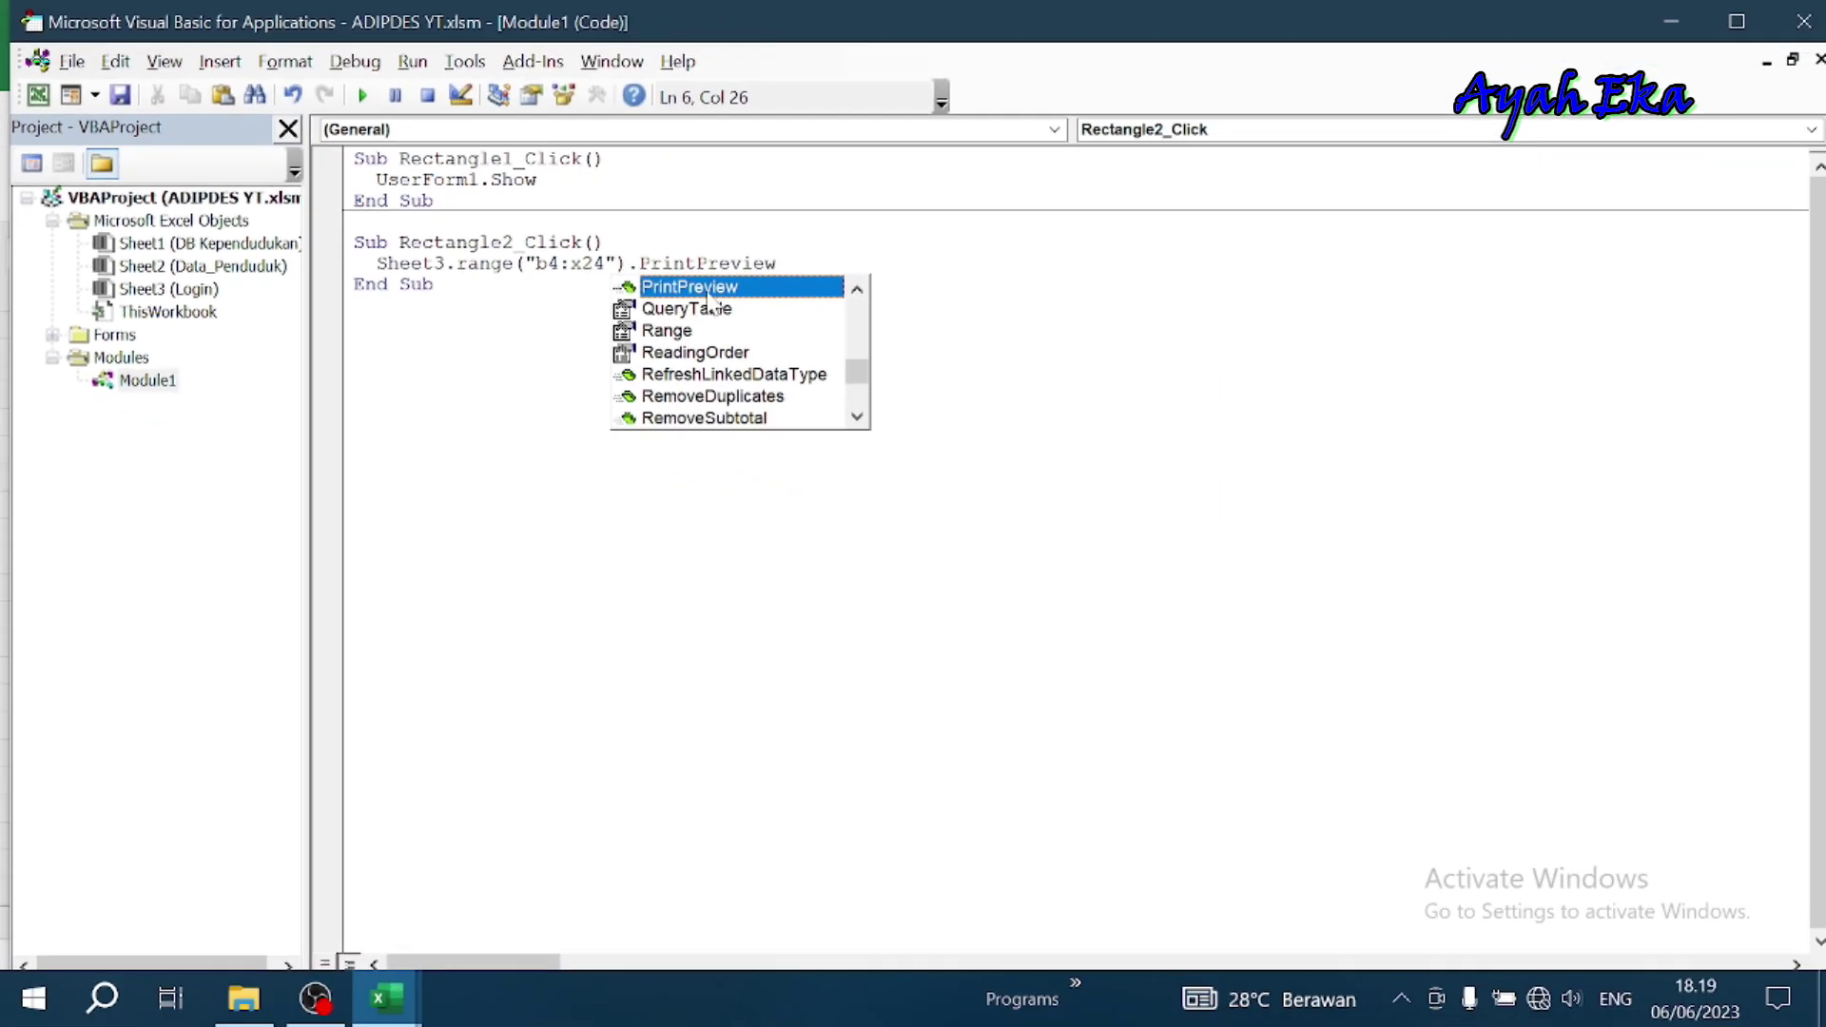
key(Tab)
click(714, 328)
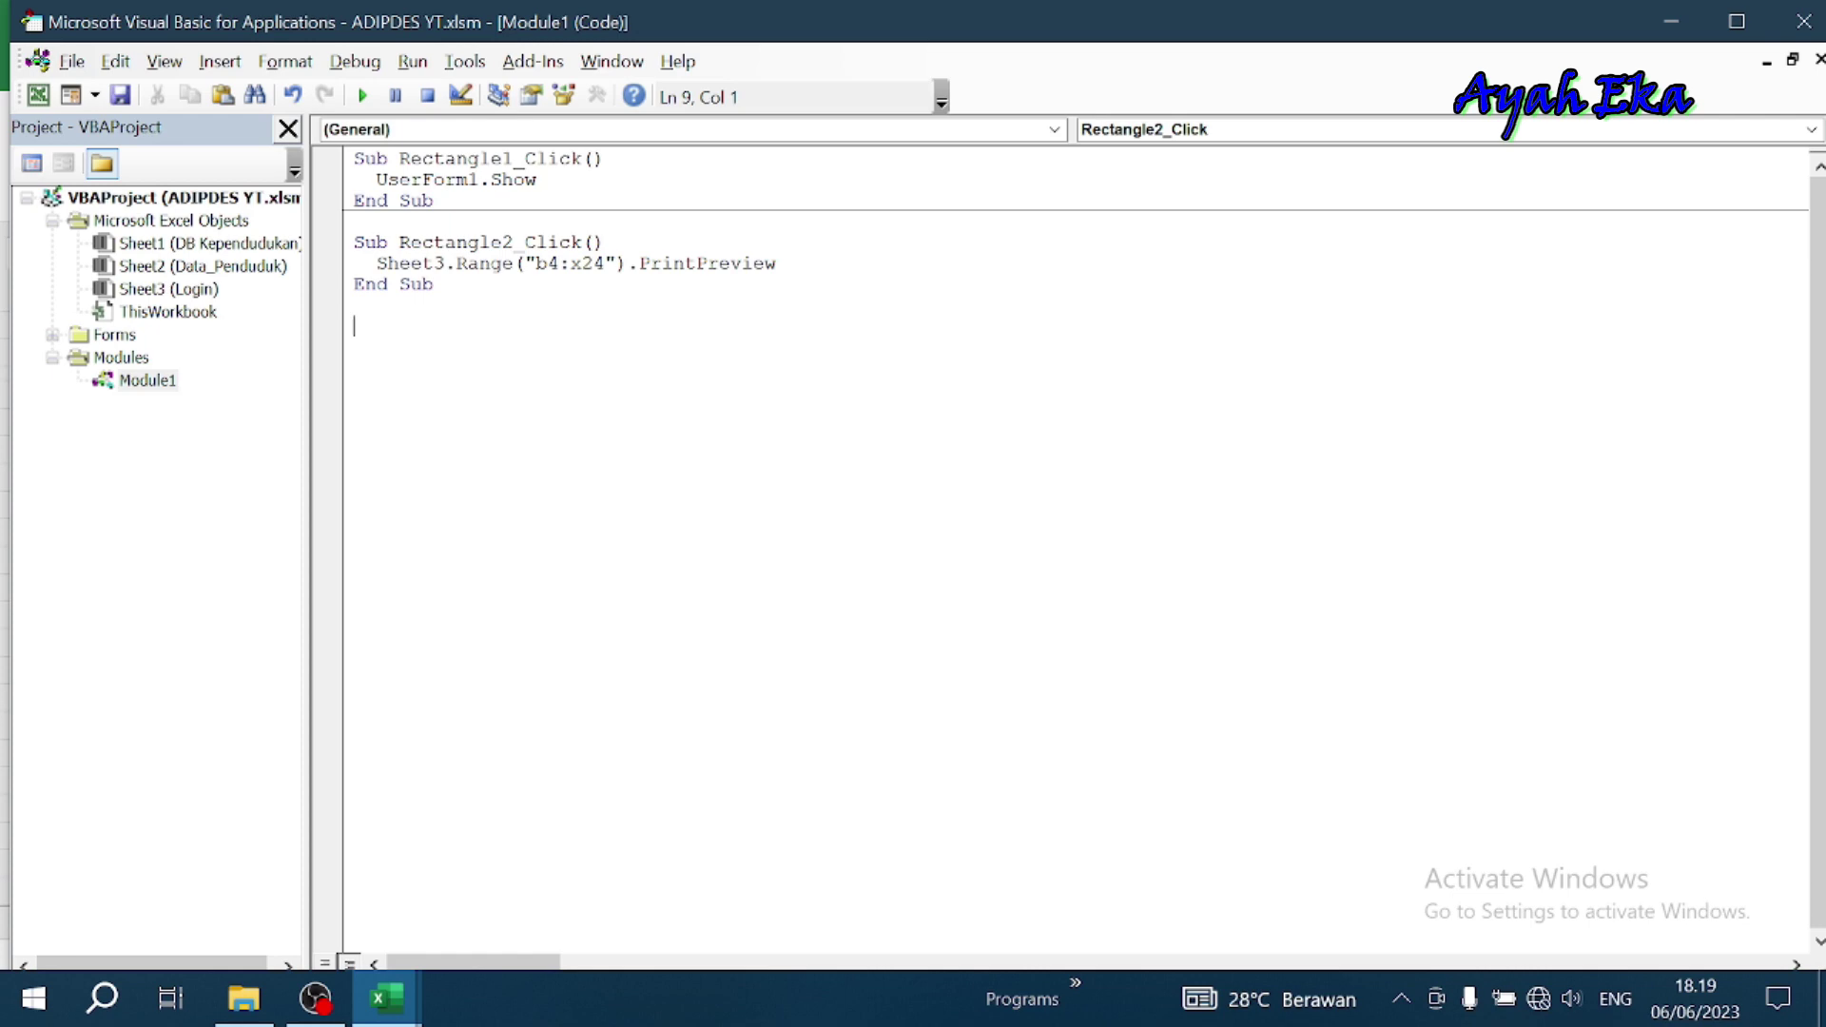
Run the print button, inspect the single-page B4:X24 preview zoomed out and in, then close it
click(1808, 21)
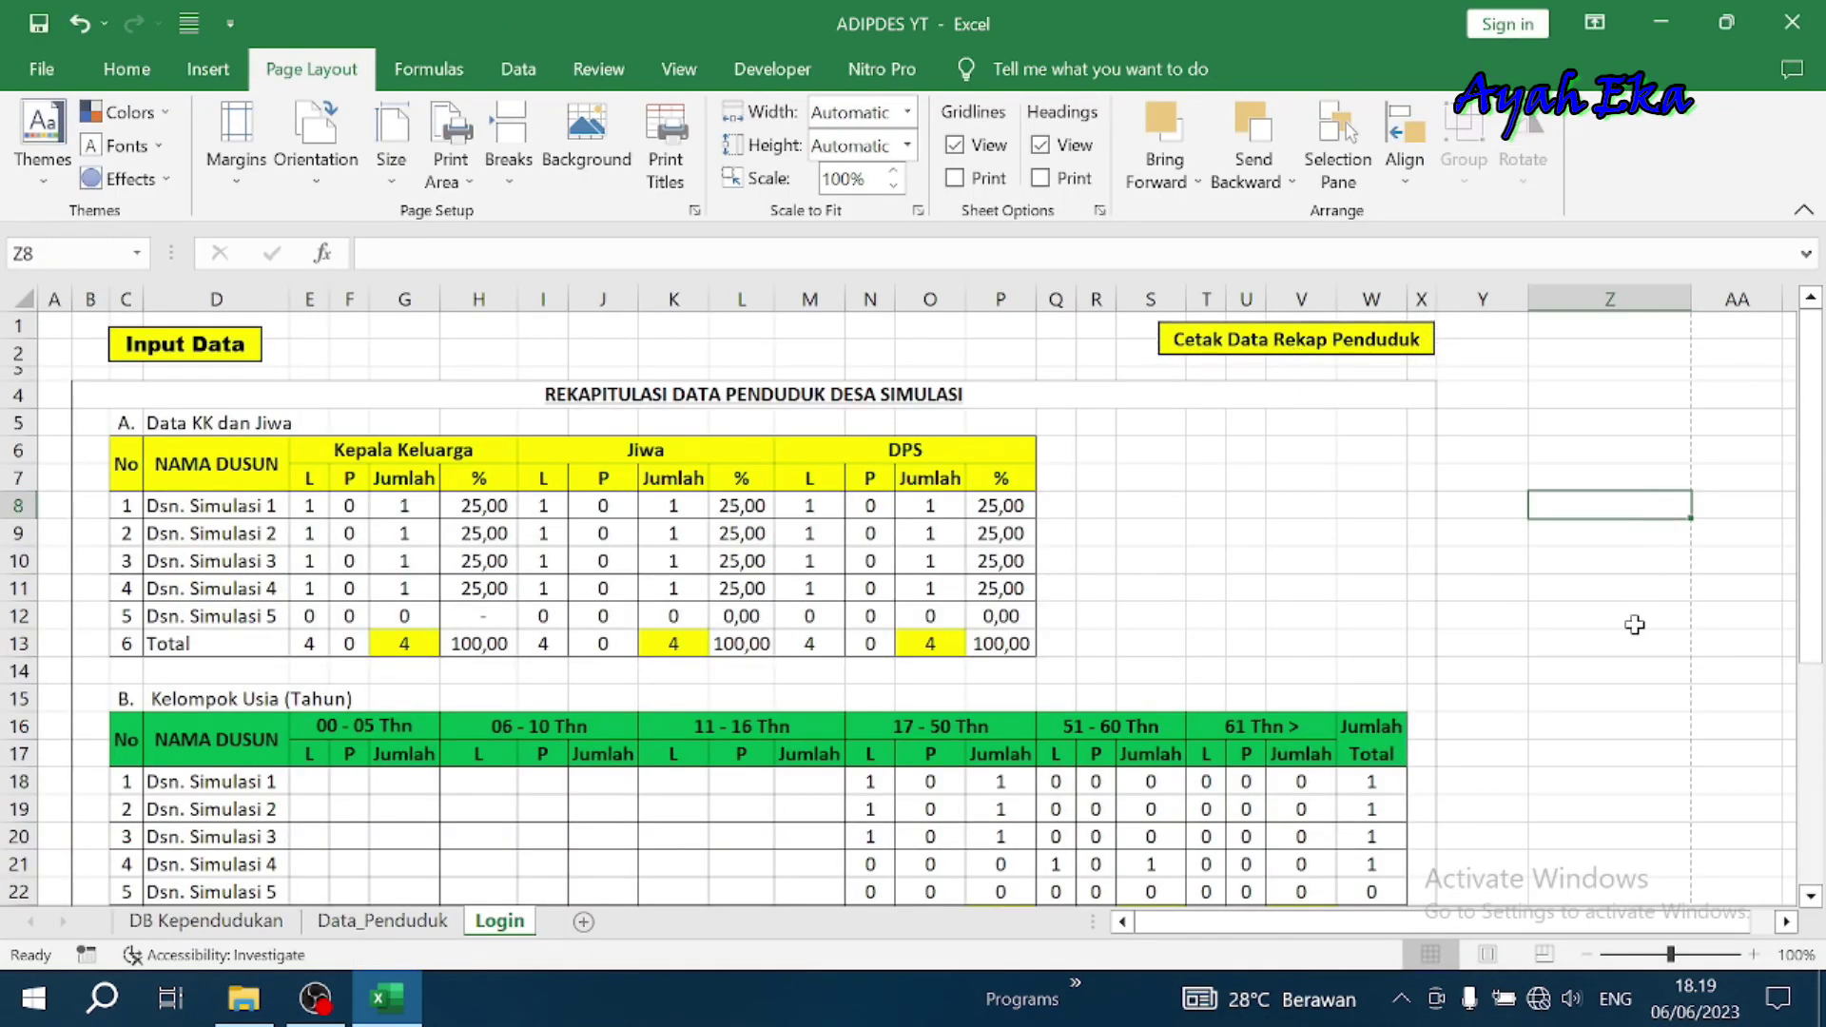
click(1349, 340)
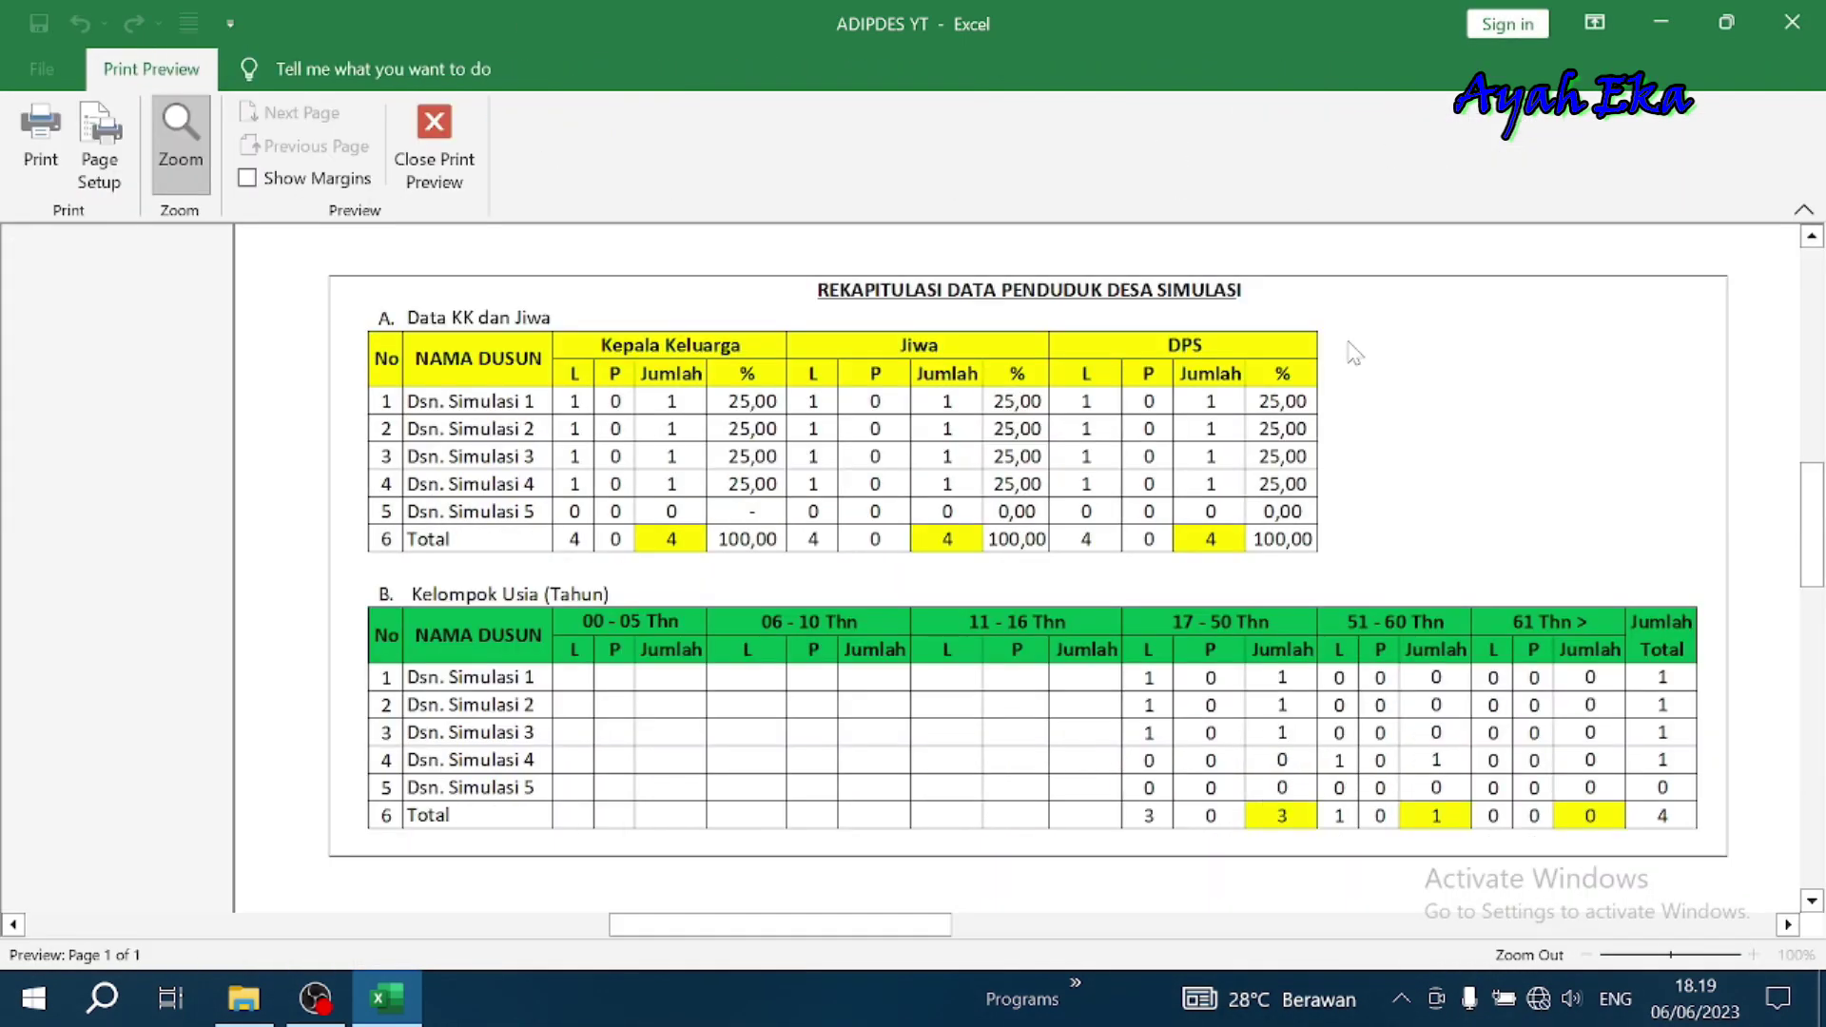
scroll(1337, 399, down, 2)
scroll(1343, 416, down, 3)
scroll(1343, 416, down, 3)
scroll(1343, 417, down, 4)
scroll(1343, 417, up, 5)
scroll(1341, 414, up, 5)
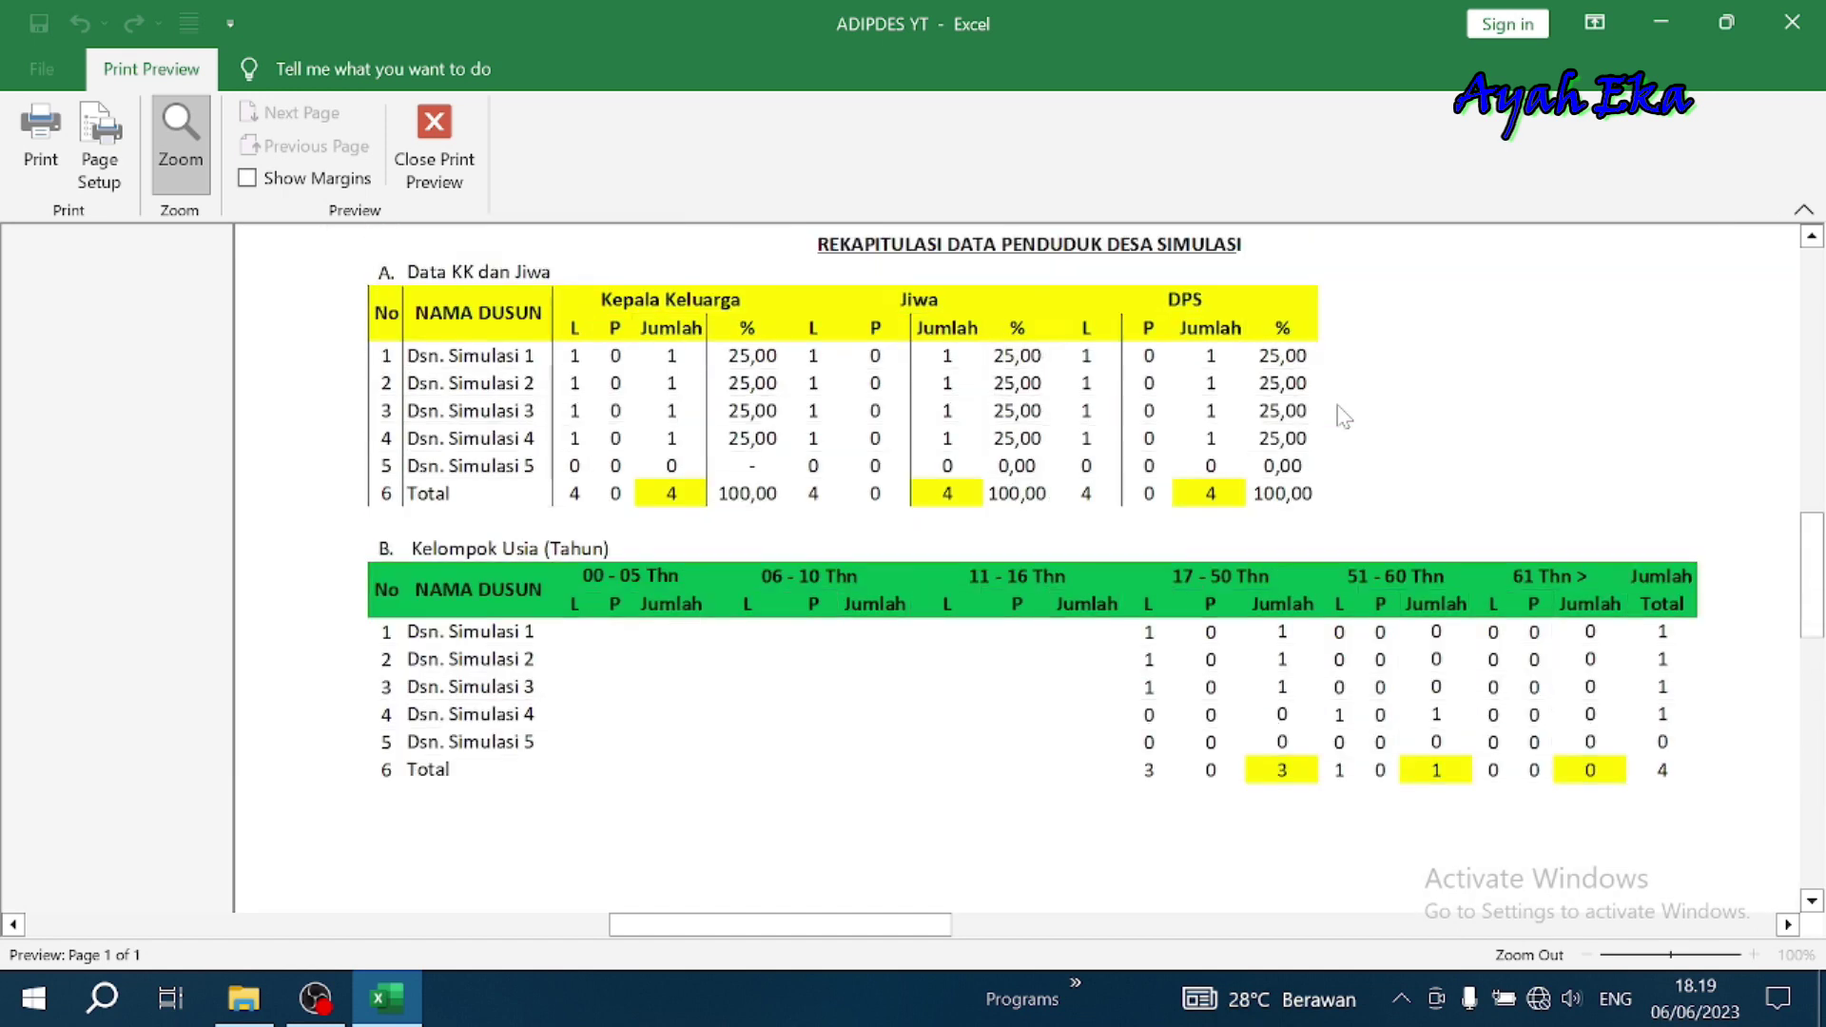
scroll(1341, 415, up, 4)
click(1362, 465)
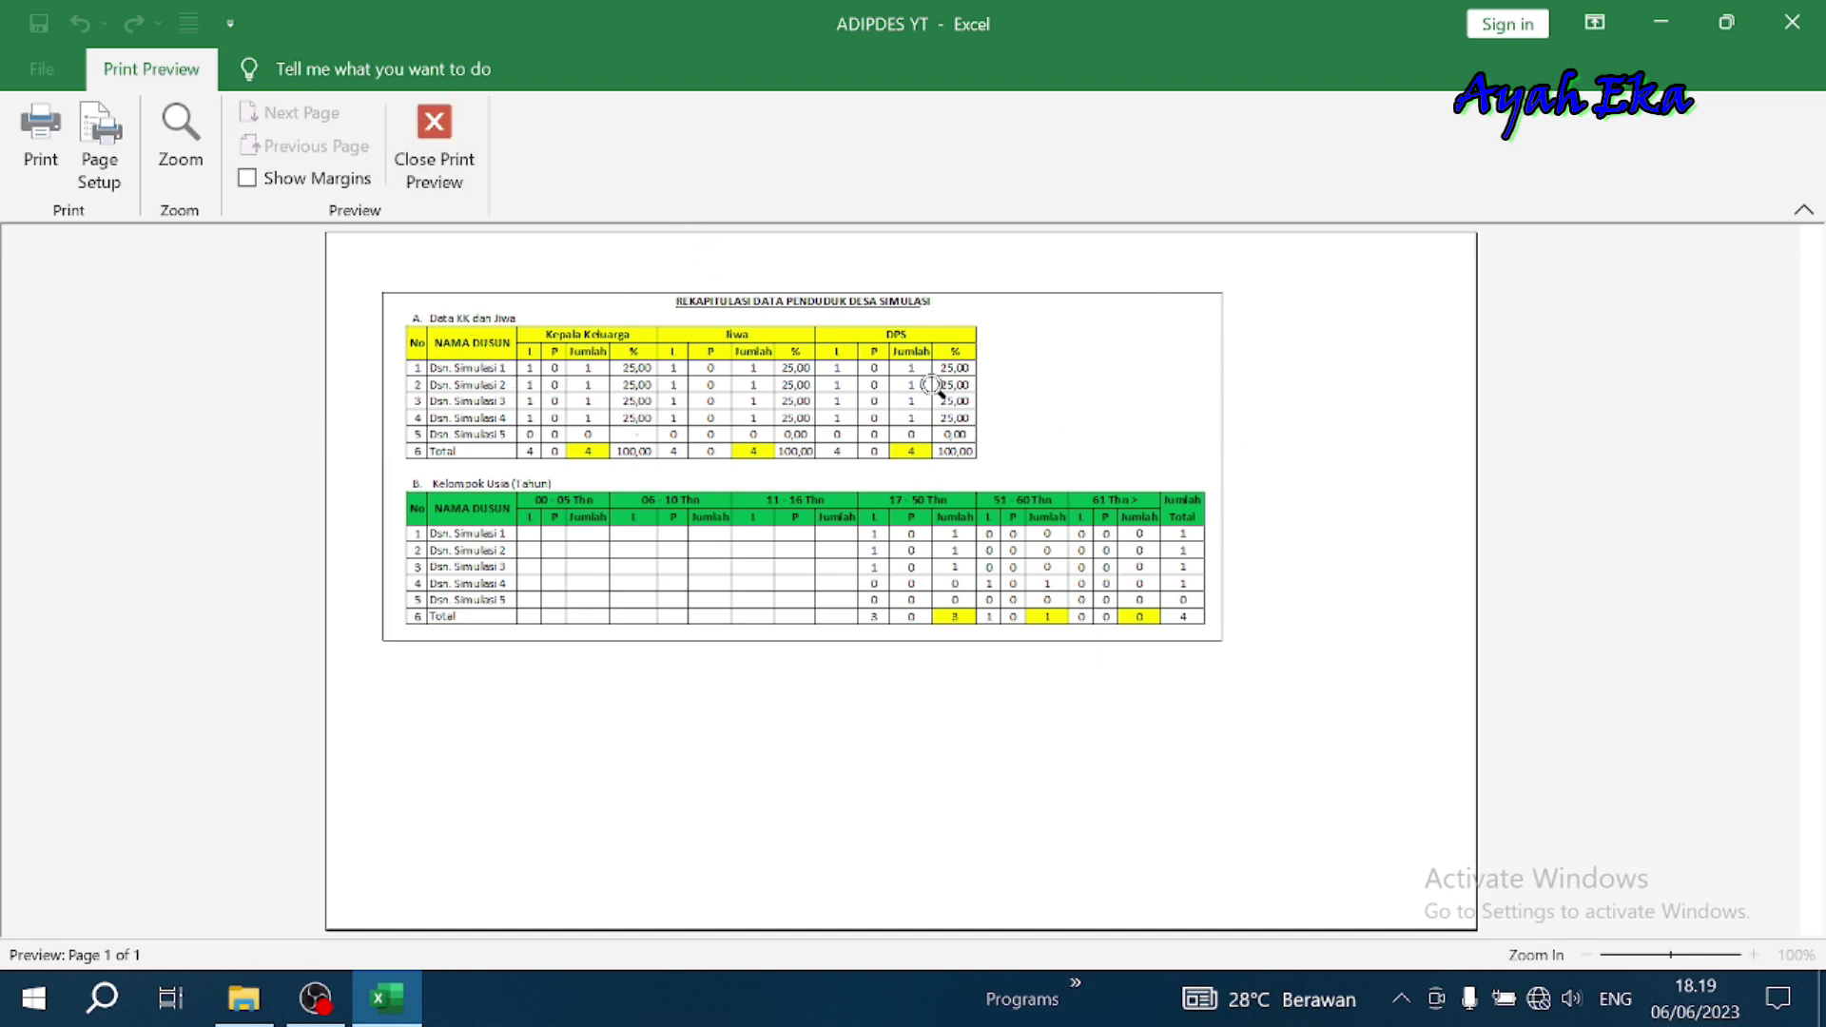
click(1332, 396)
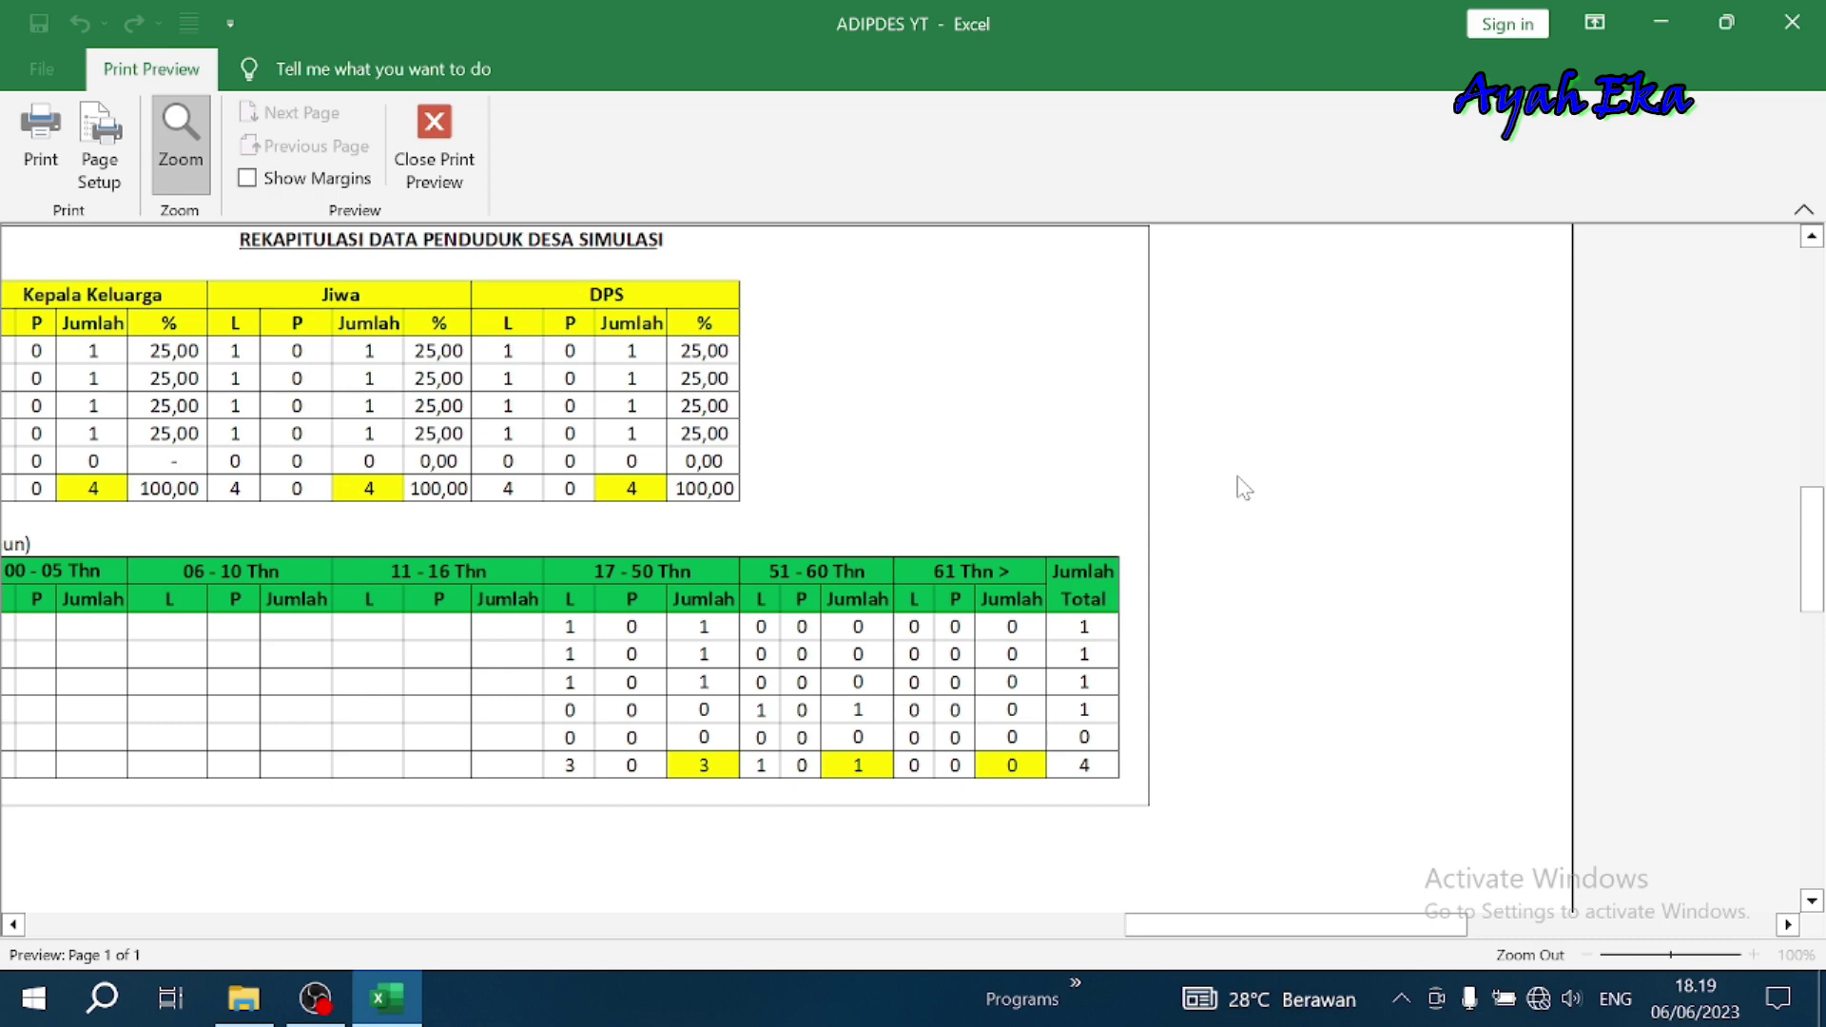
click(434, 143)
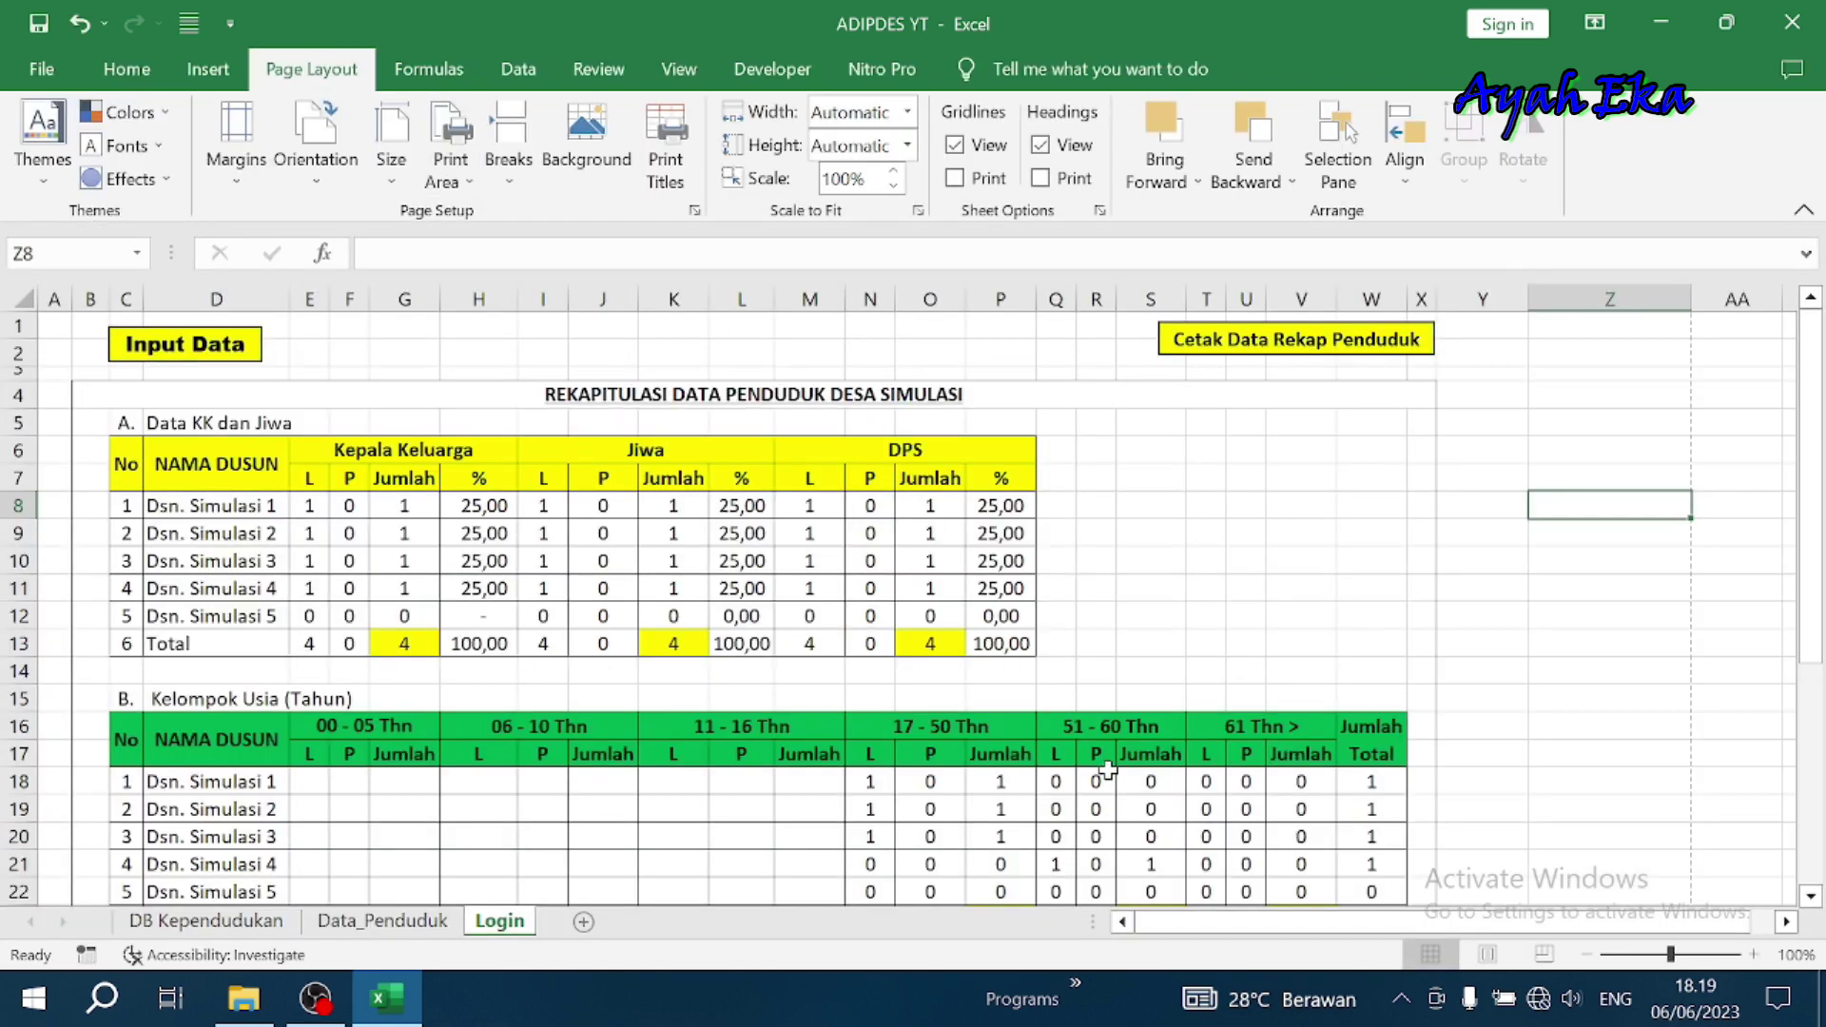
Narrow column AA on the Login sheet
scroll(1108, 770, down, 1)
scroll(1108, 771, down, 1)
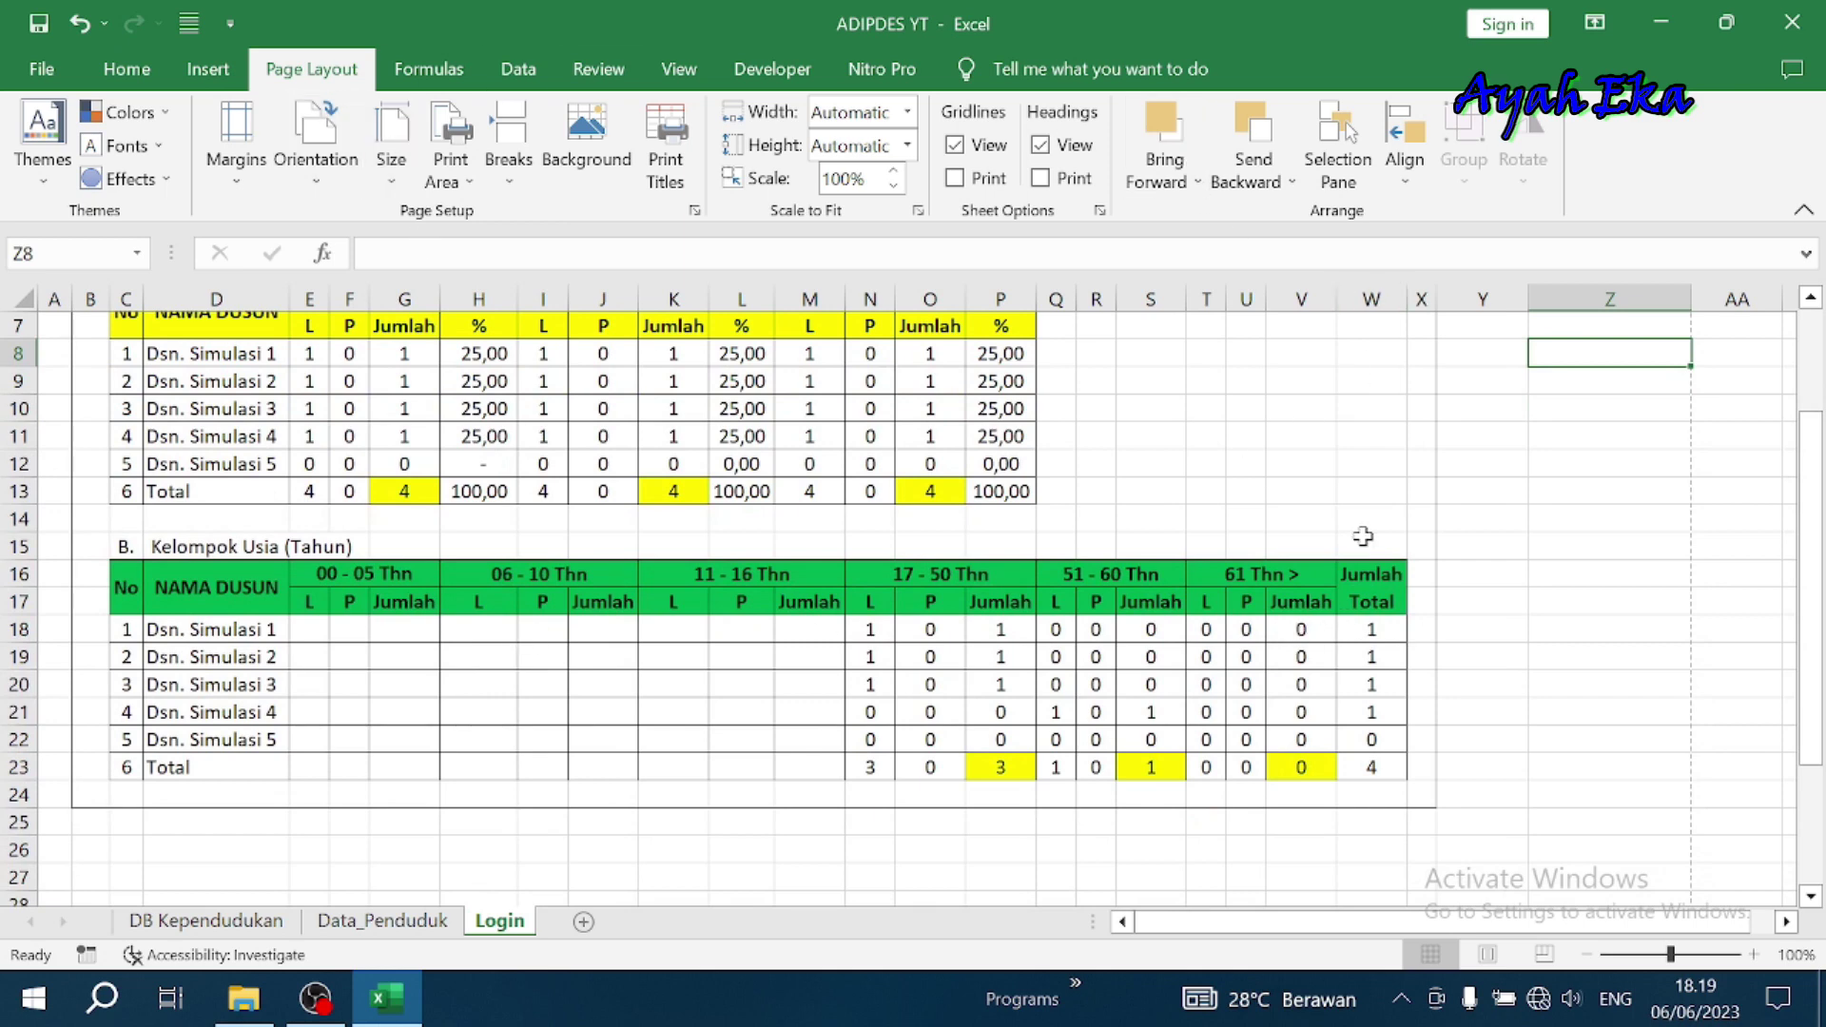
scroll(1084, 502, up, 1)
scroll(1084, 501, up, 1)
click(1553, 399)
click(1608, 607)
scroll(461, 674, down, 3)
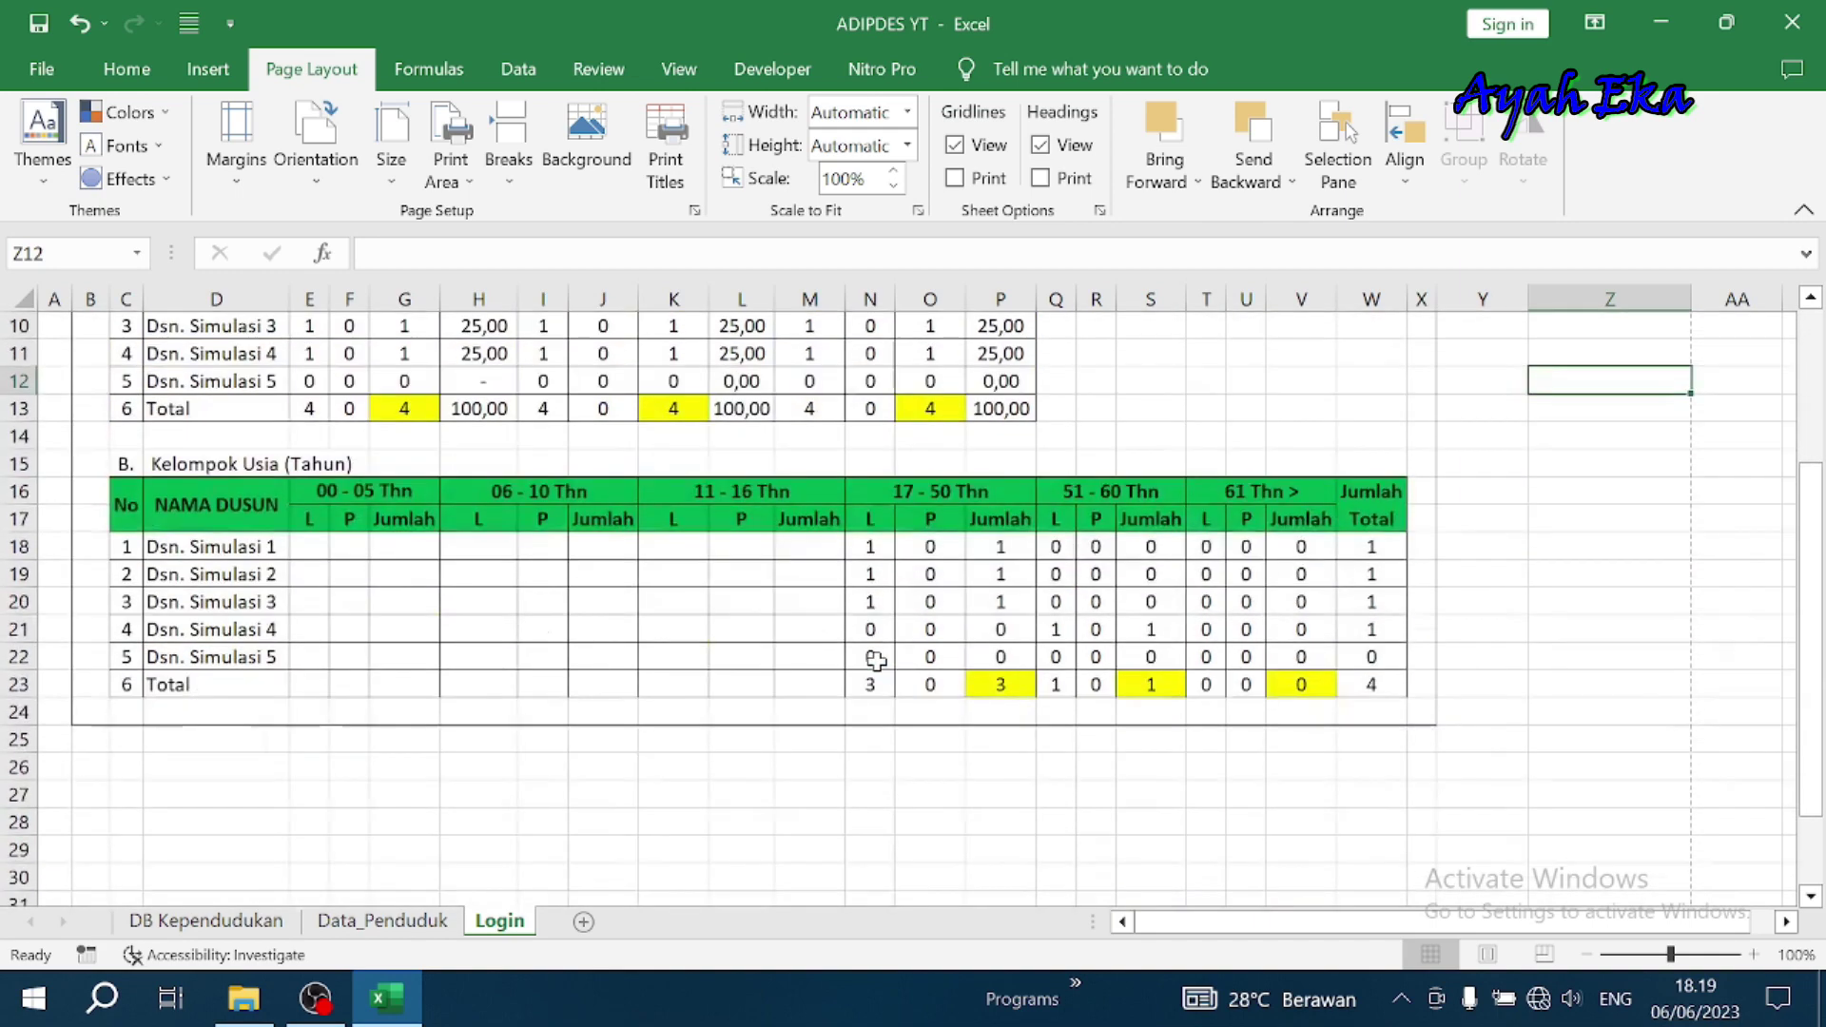
scroll(1207, 592, up, 3)
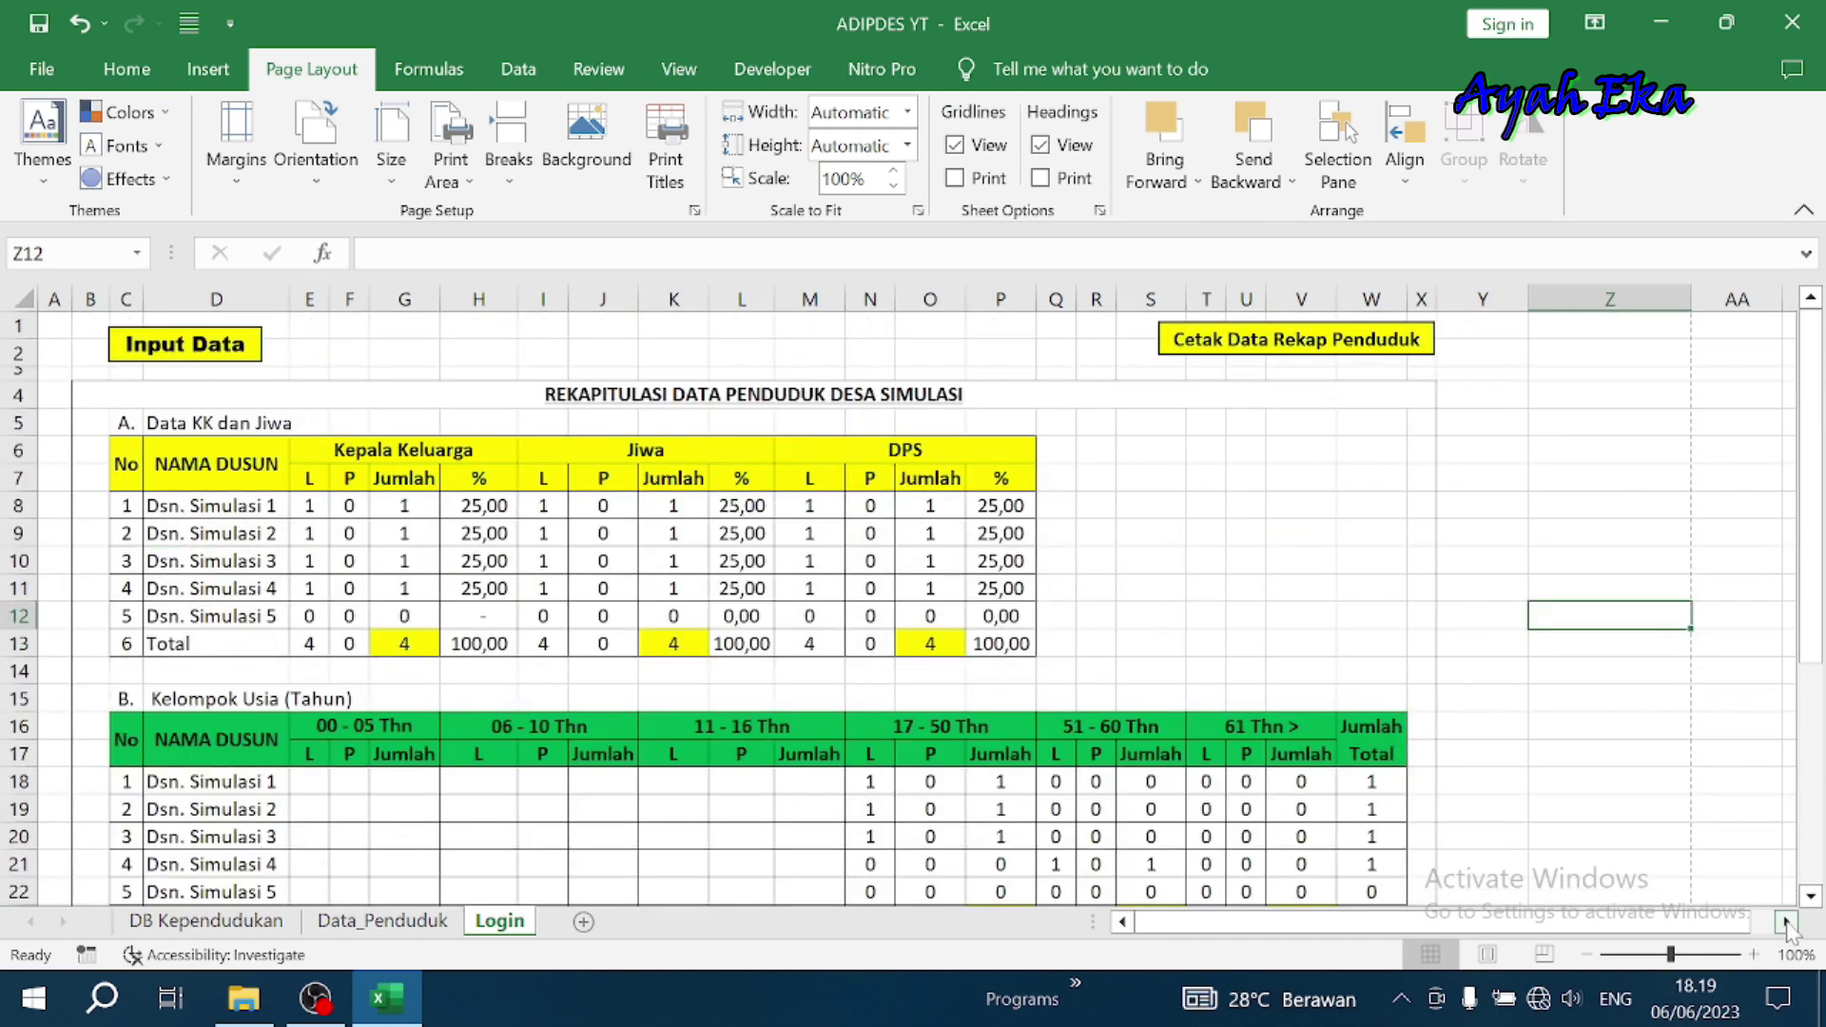
click(1787, 922)
click(1628, 302)
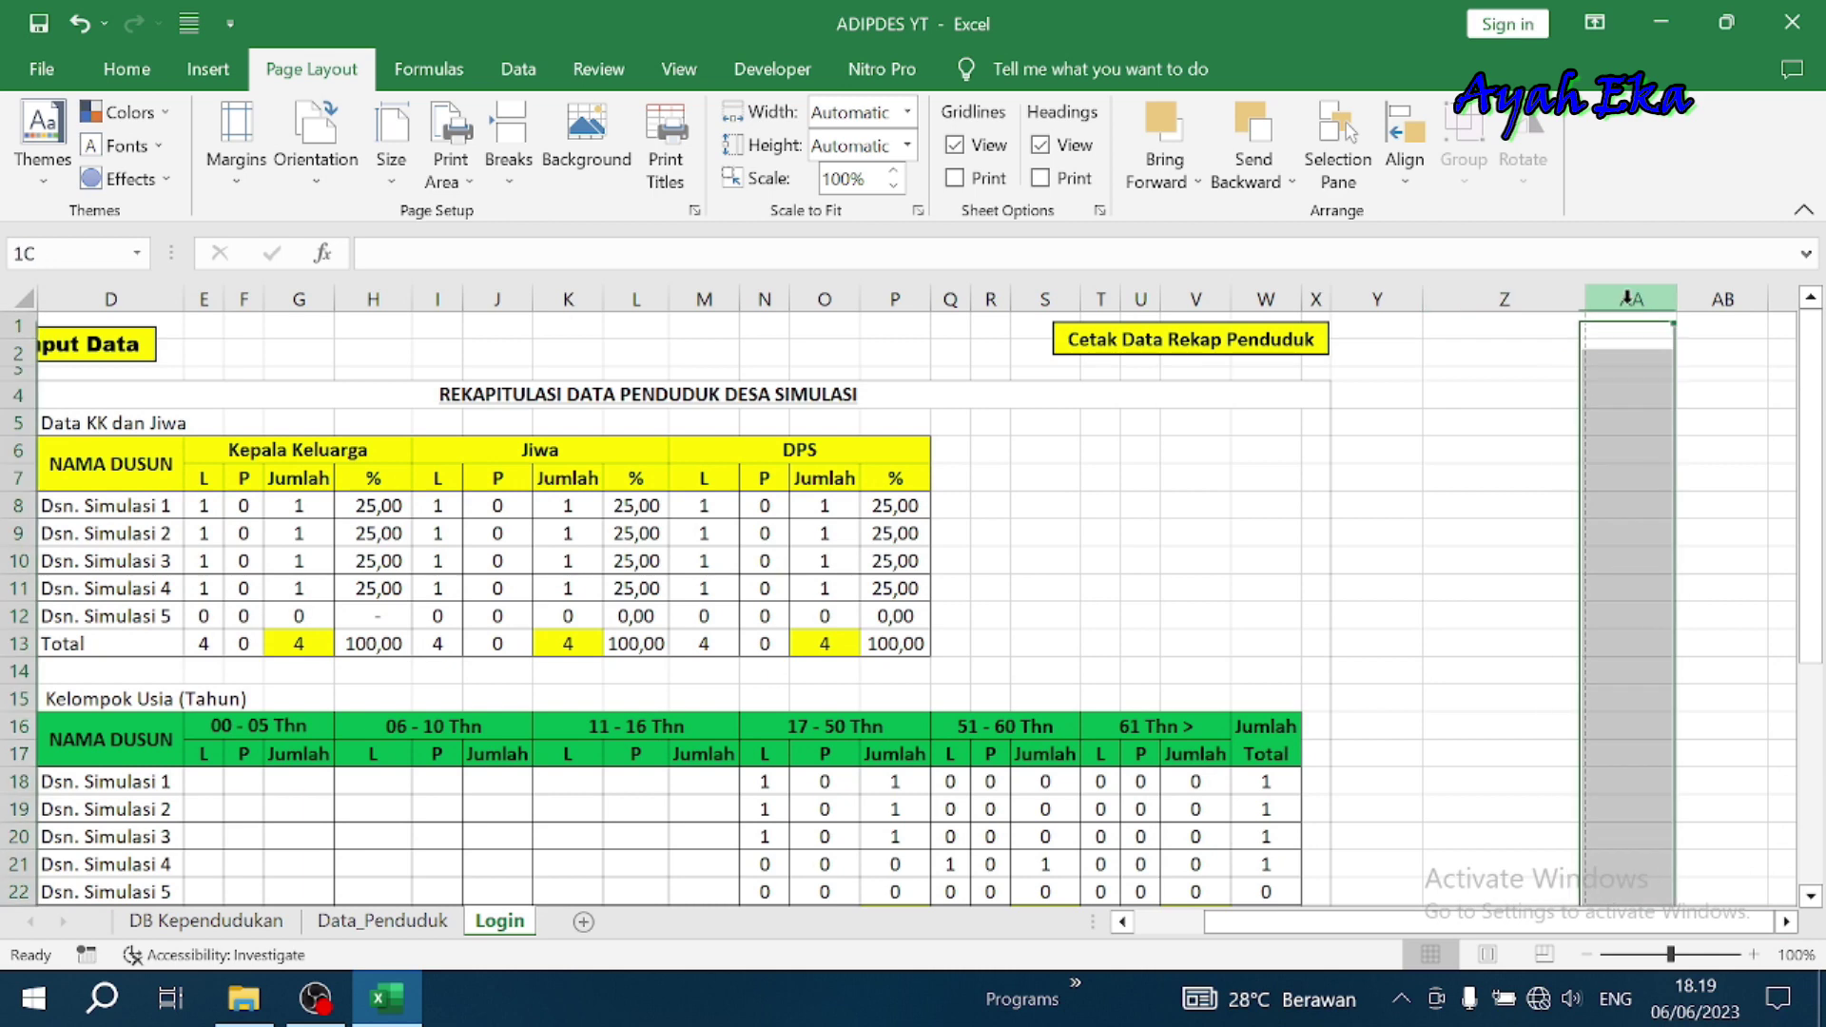
drag(1623, 309, 1610, 303)
click(1655, 476)
Hide columns AB through XFD so the grid stops at column AA
click(1646, 296)
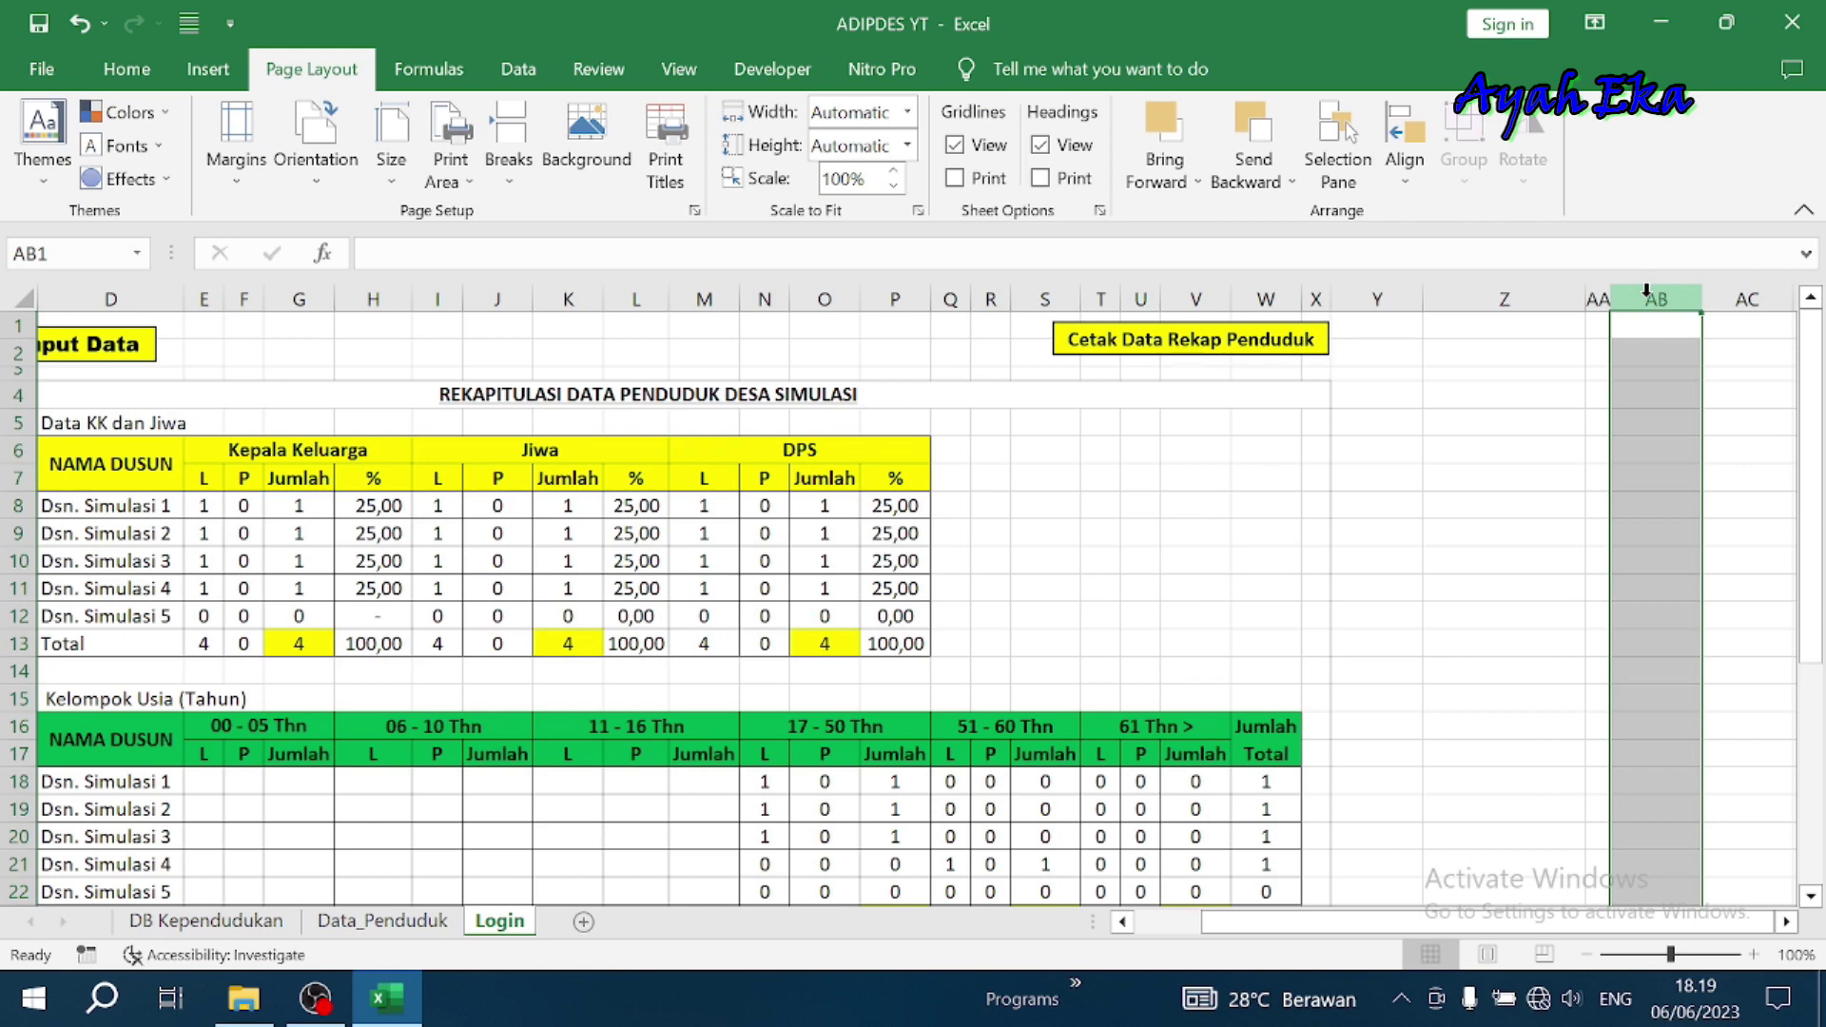
key(ctrl+shift+Right)
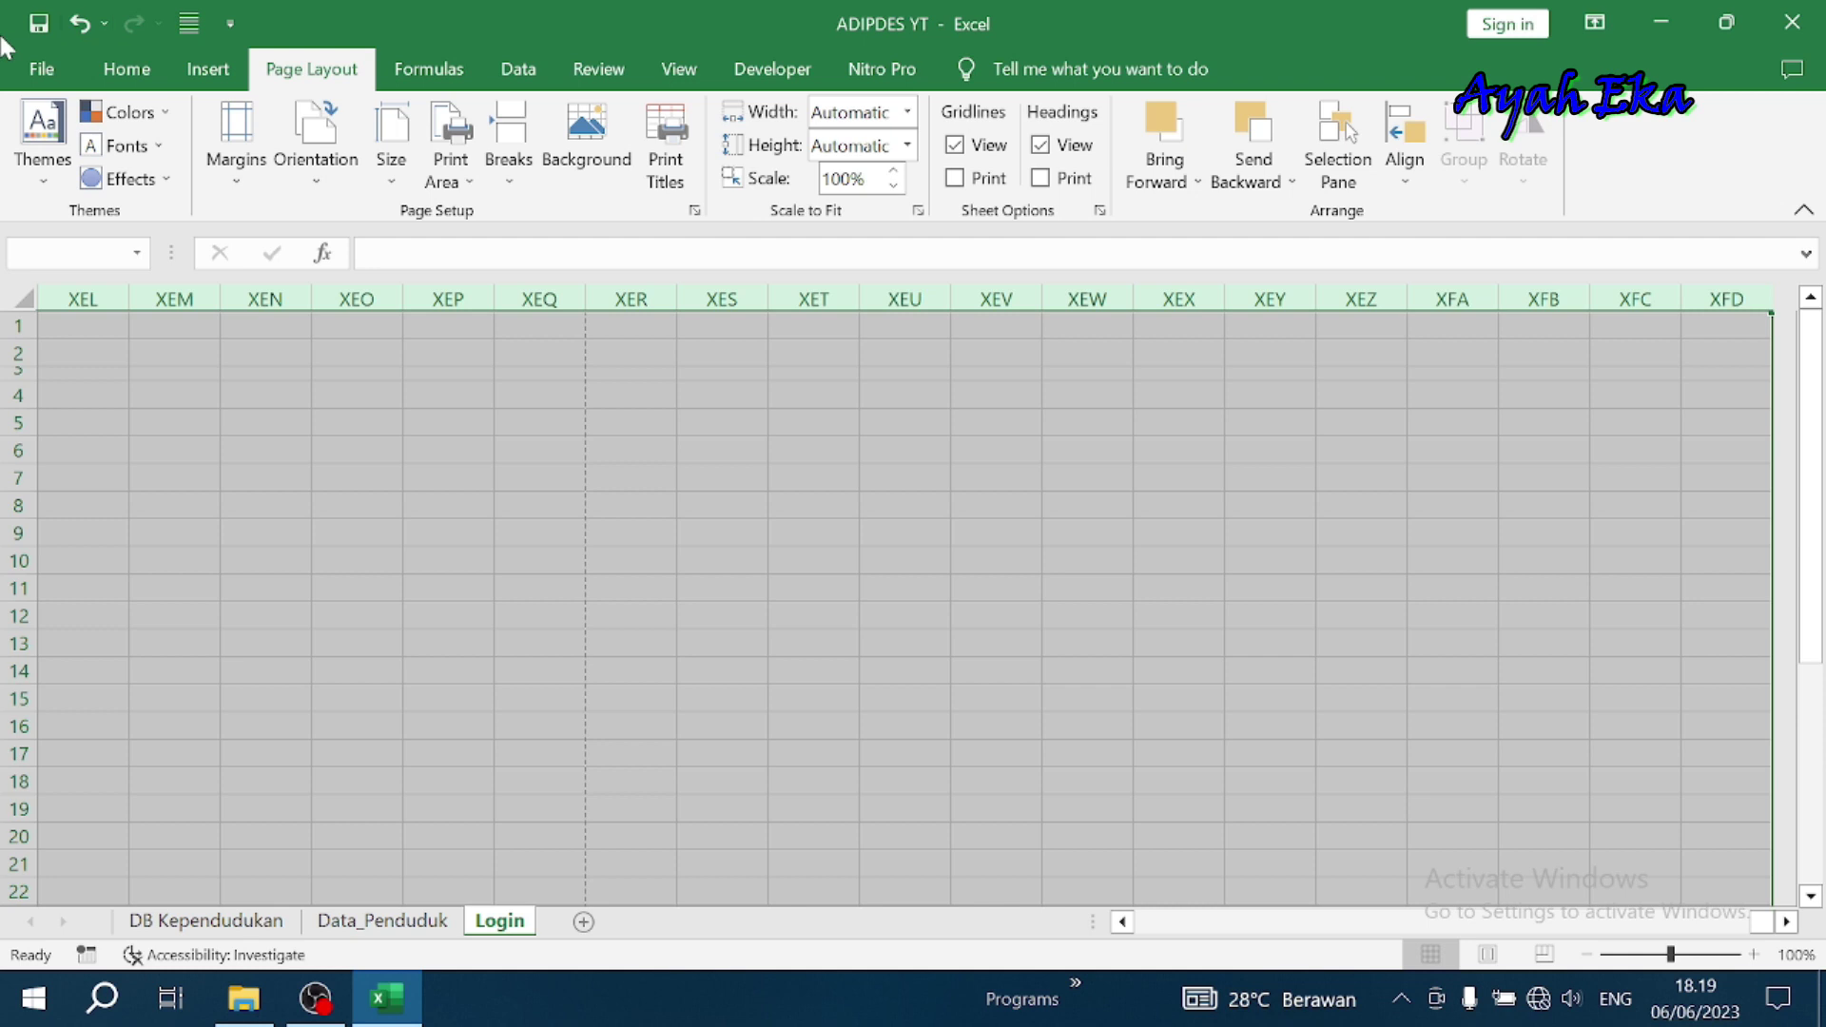
click(116, 74)
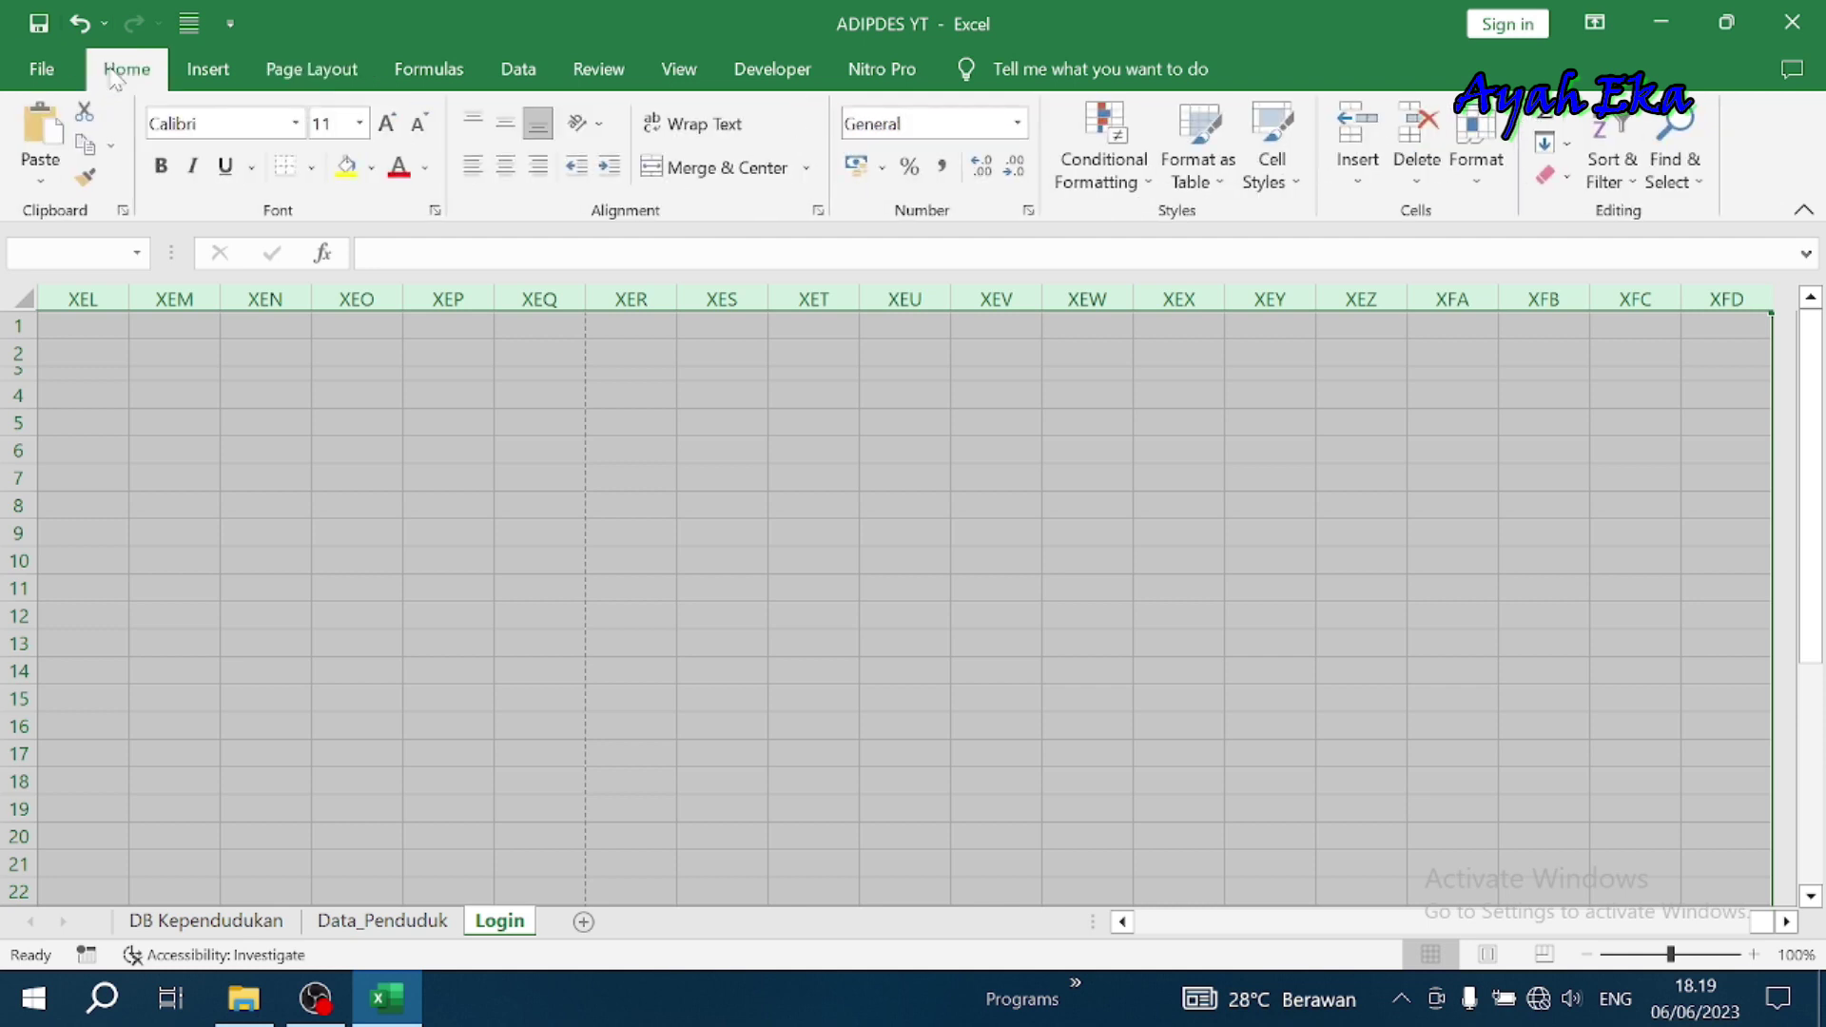
click(1473, 160)
mouse_move(1549, 467)
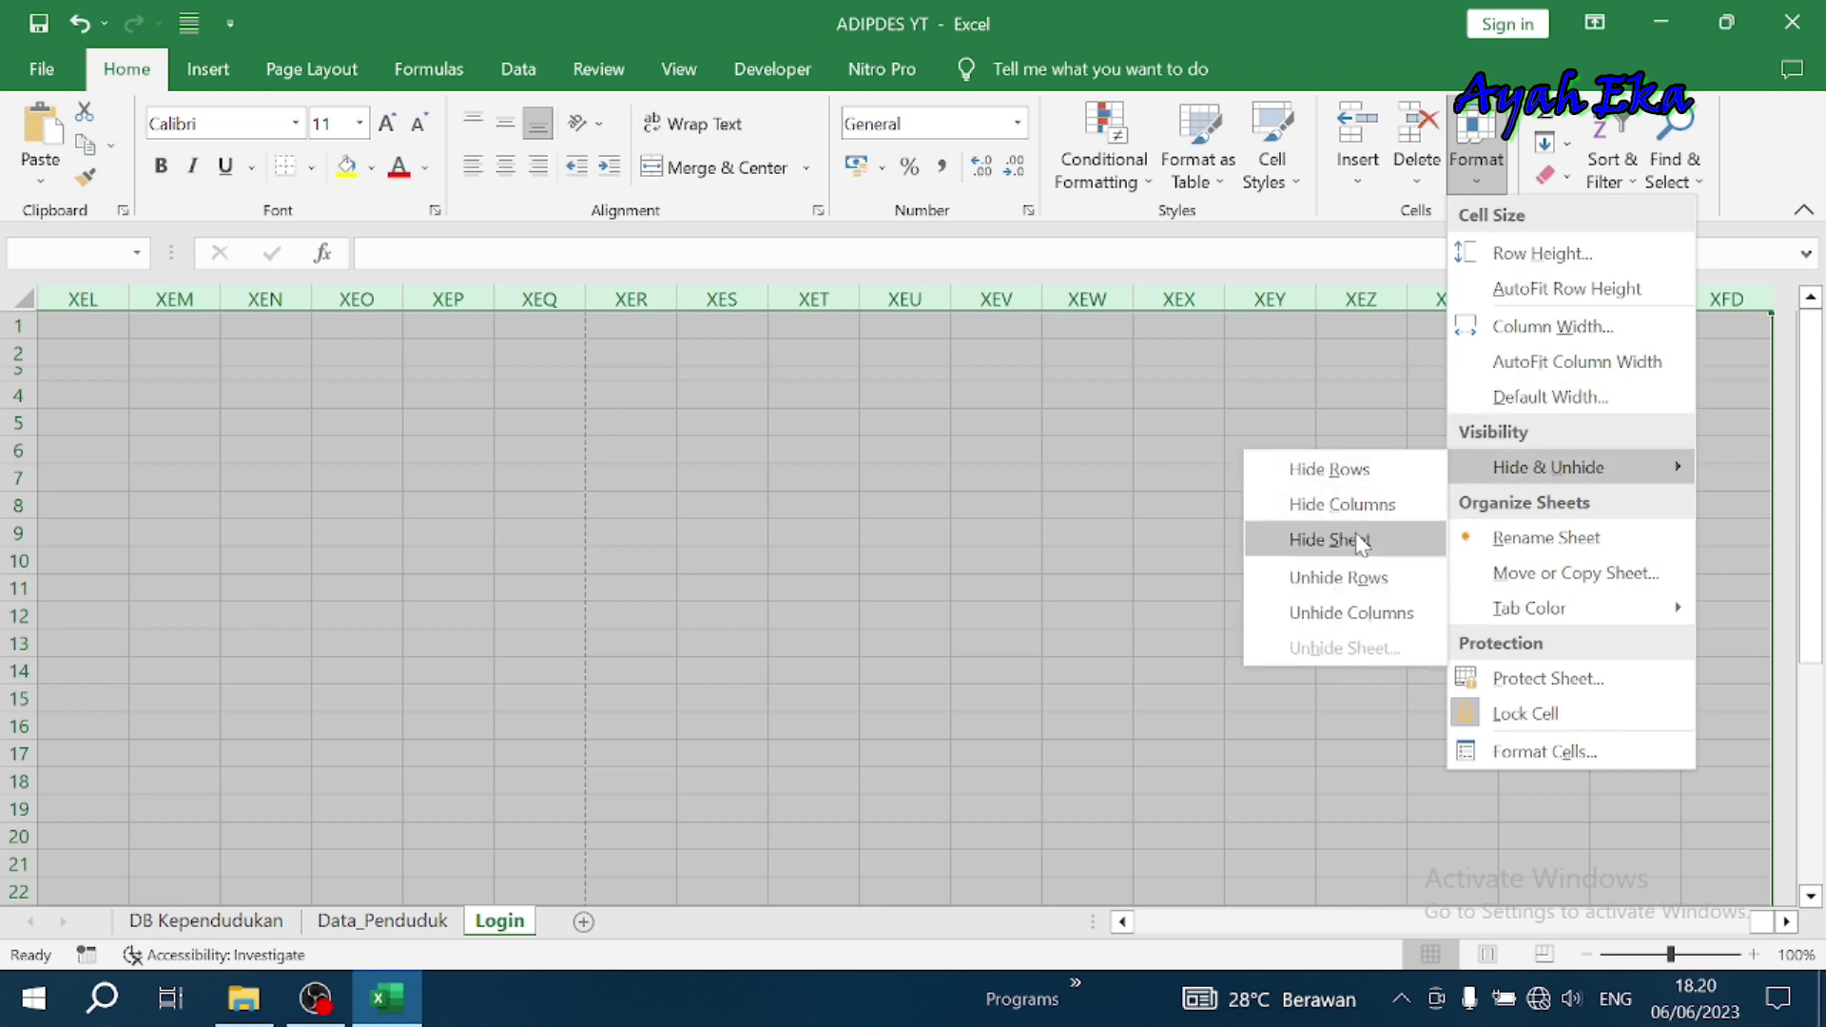
click(1347, 512)
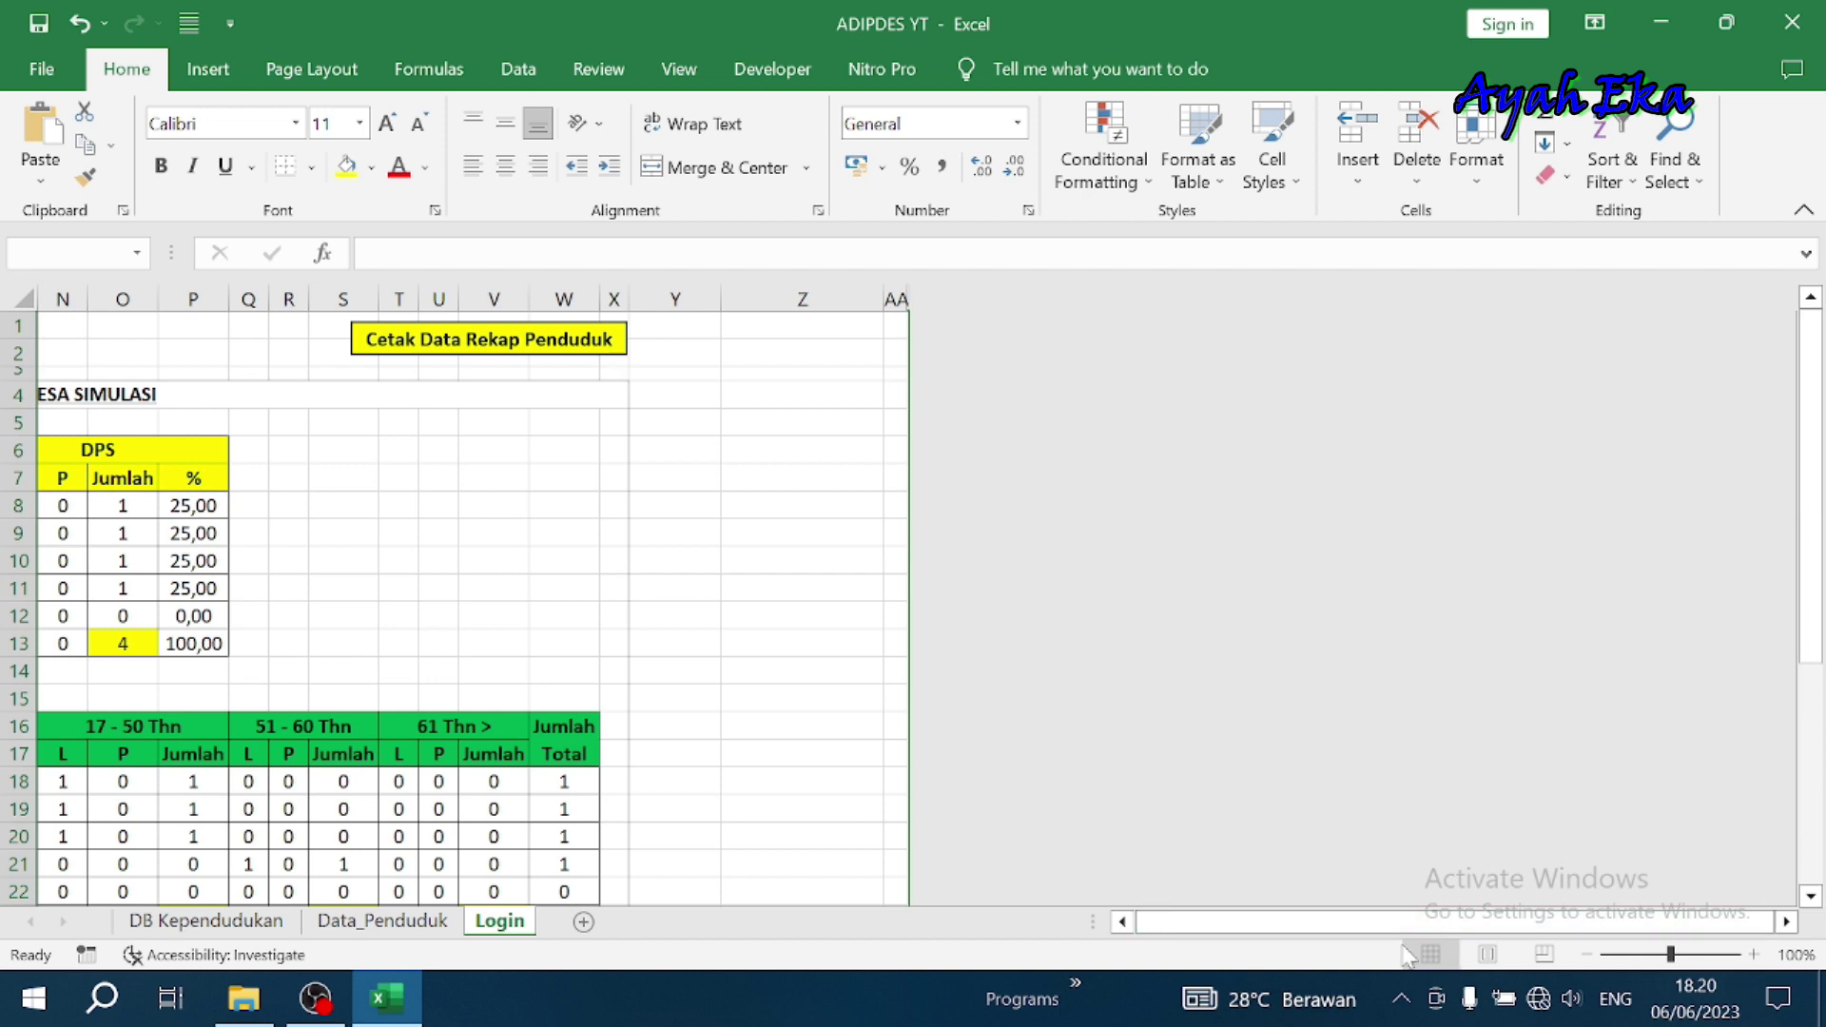
Select row 37 down to the sheet's last row
scroll(1427, 921, left, 5)
mouse_move(1359, 922)
mouse_down()
mouse_move(1742, 927)
mouse_move(1246, 927)
mouse_up()
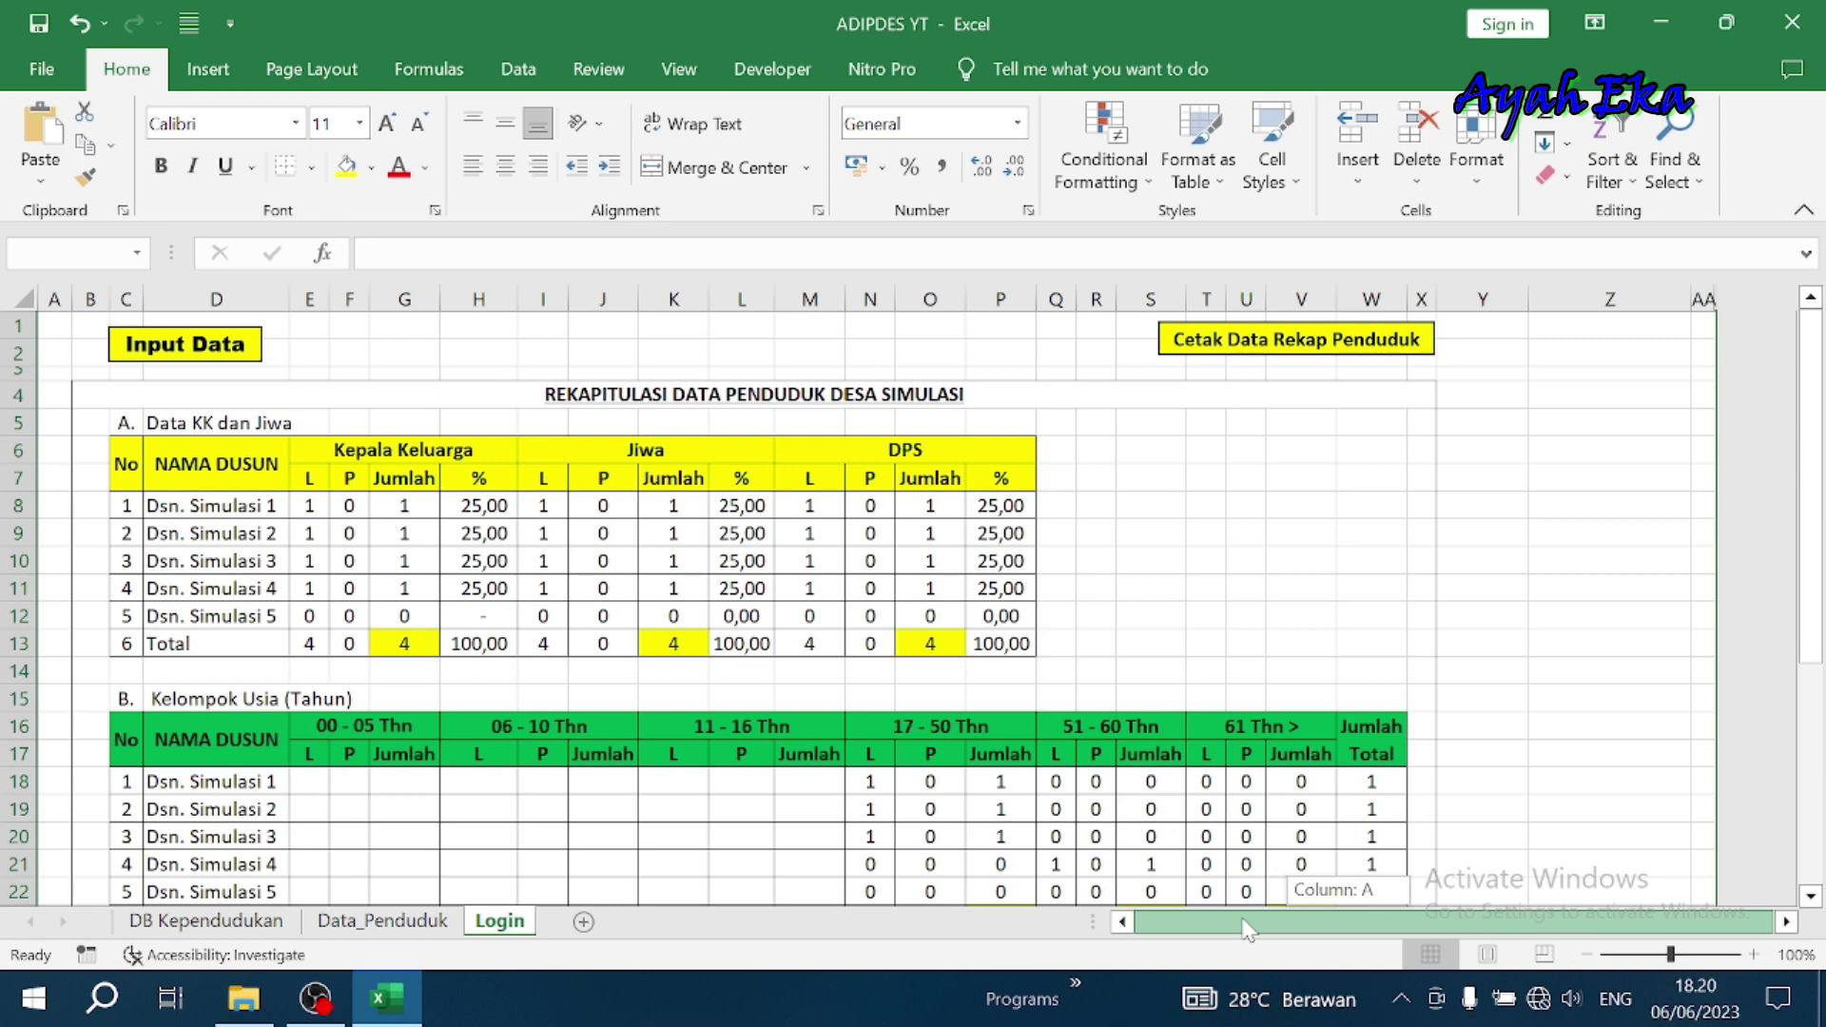
scroll(1312, 453, down, 3)
scroll(1345, 408, up, 3)
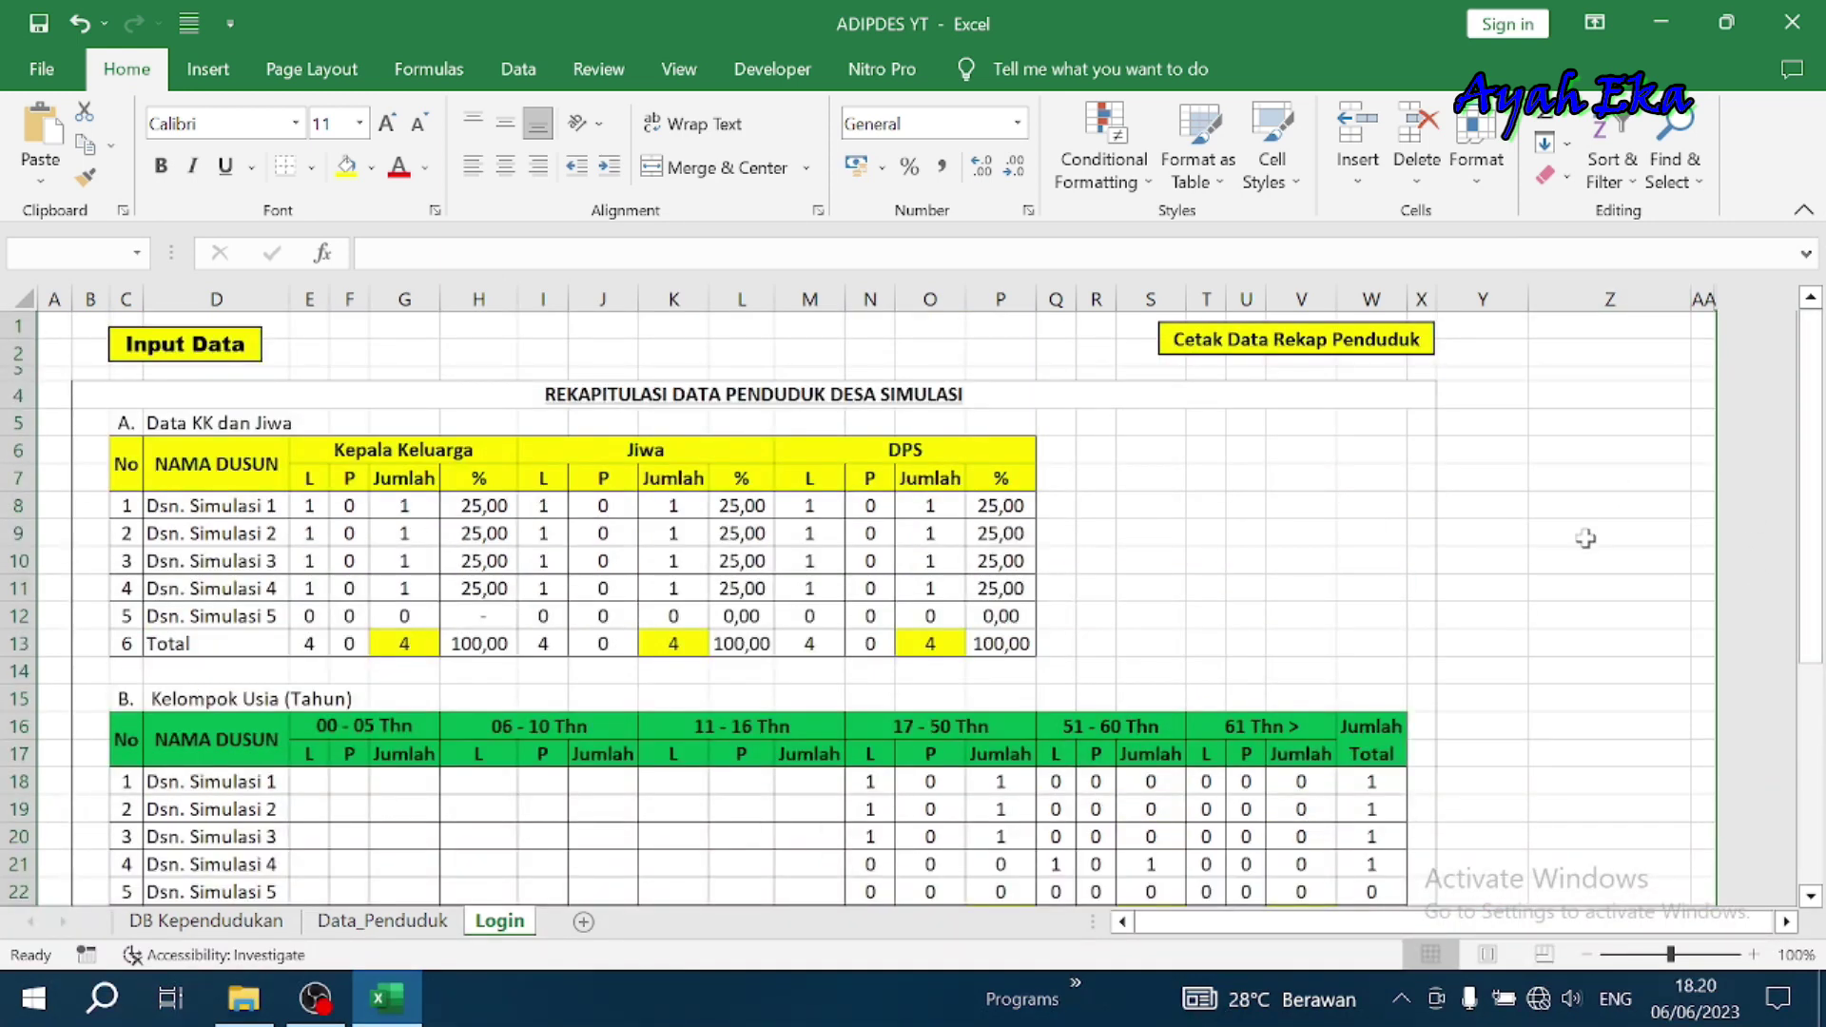
scroll(1570, 537, down, 4)
scroll(1569, 538, down, 5)
scroll(571, 543, up, 1)
scroll(556, 542, up, 2)
scroll(557, 542, down, 2)
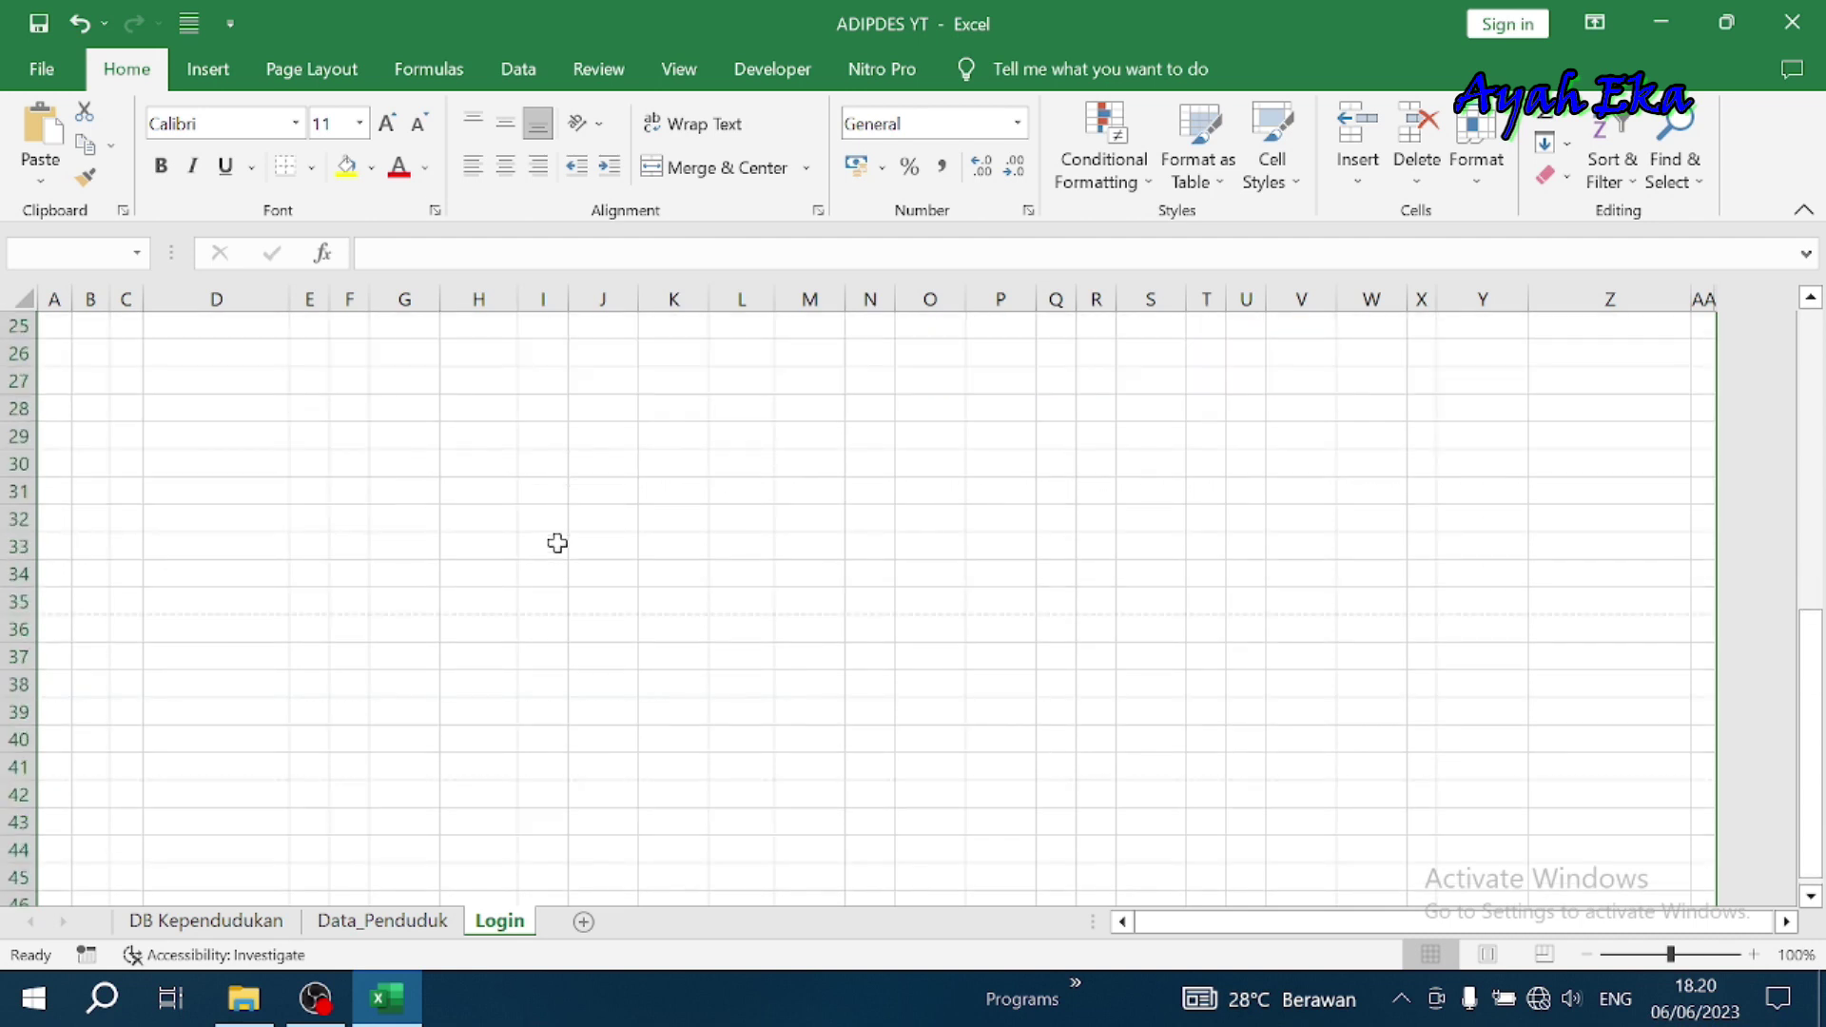
click(562, 693)
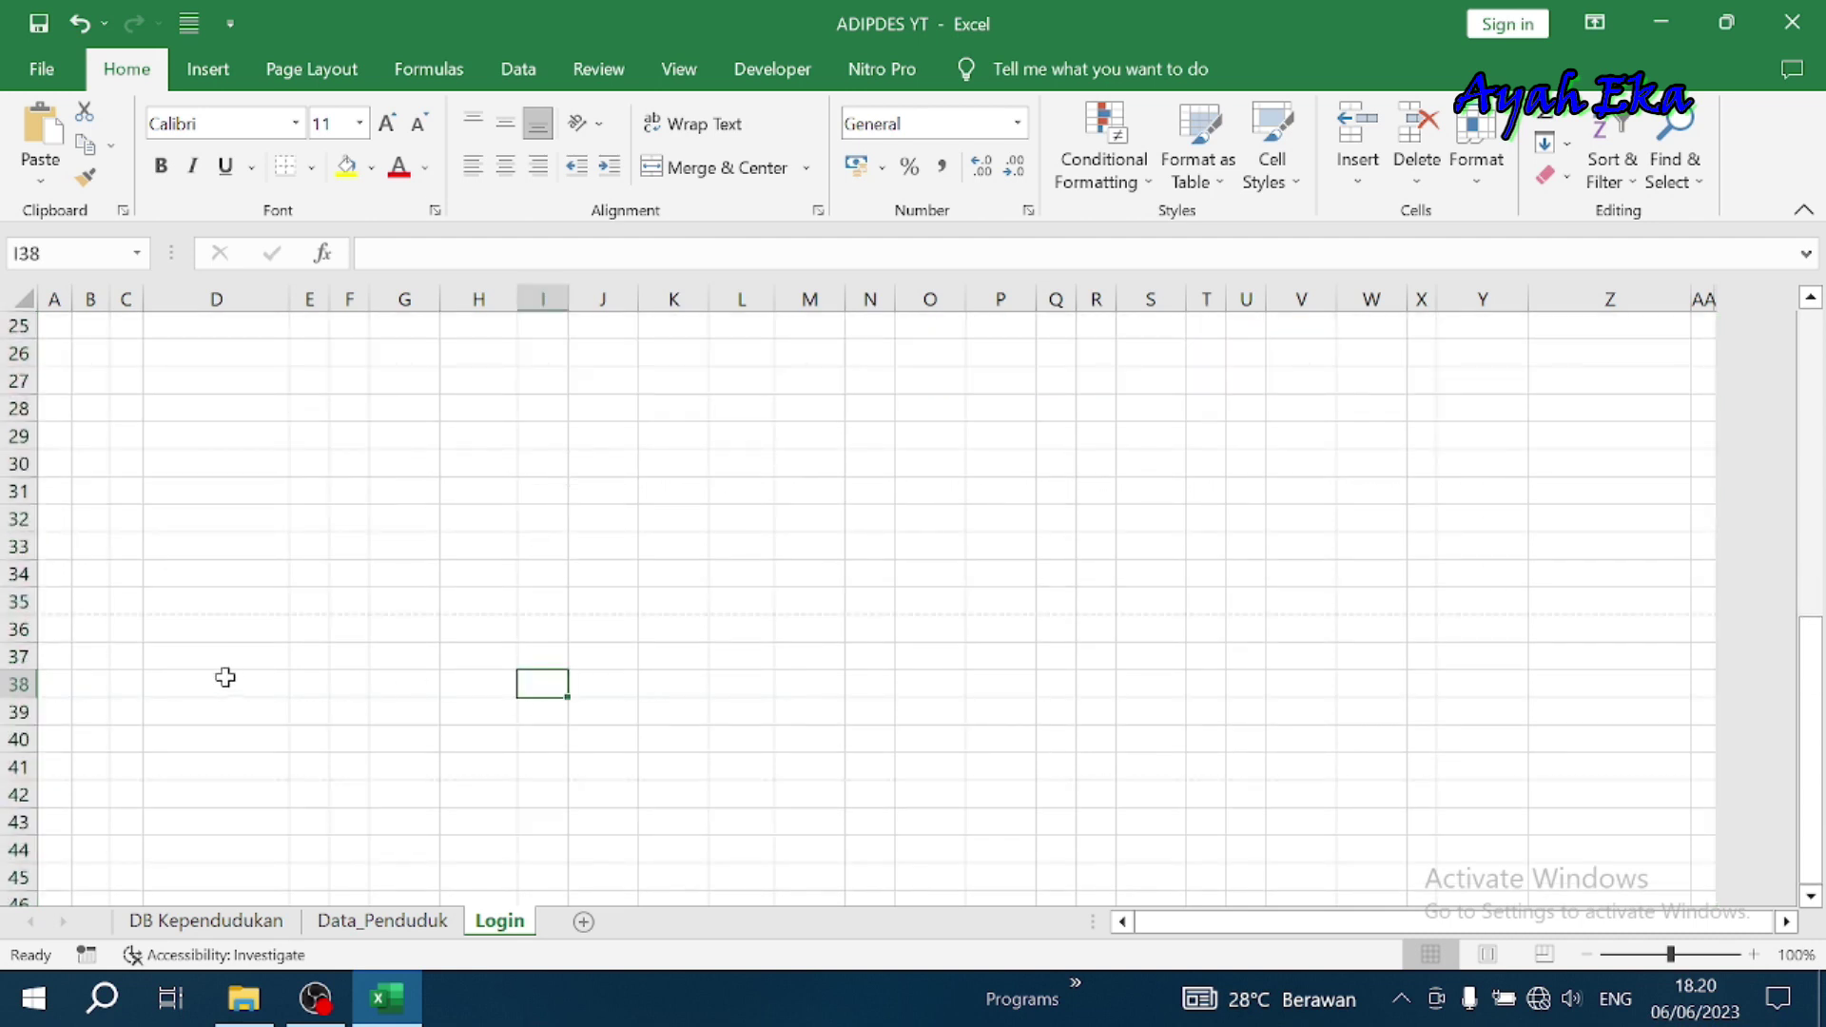
click(14, 657)
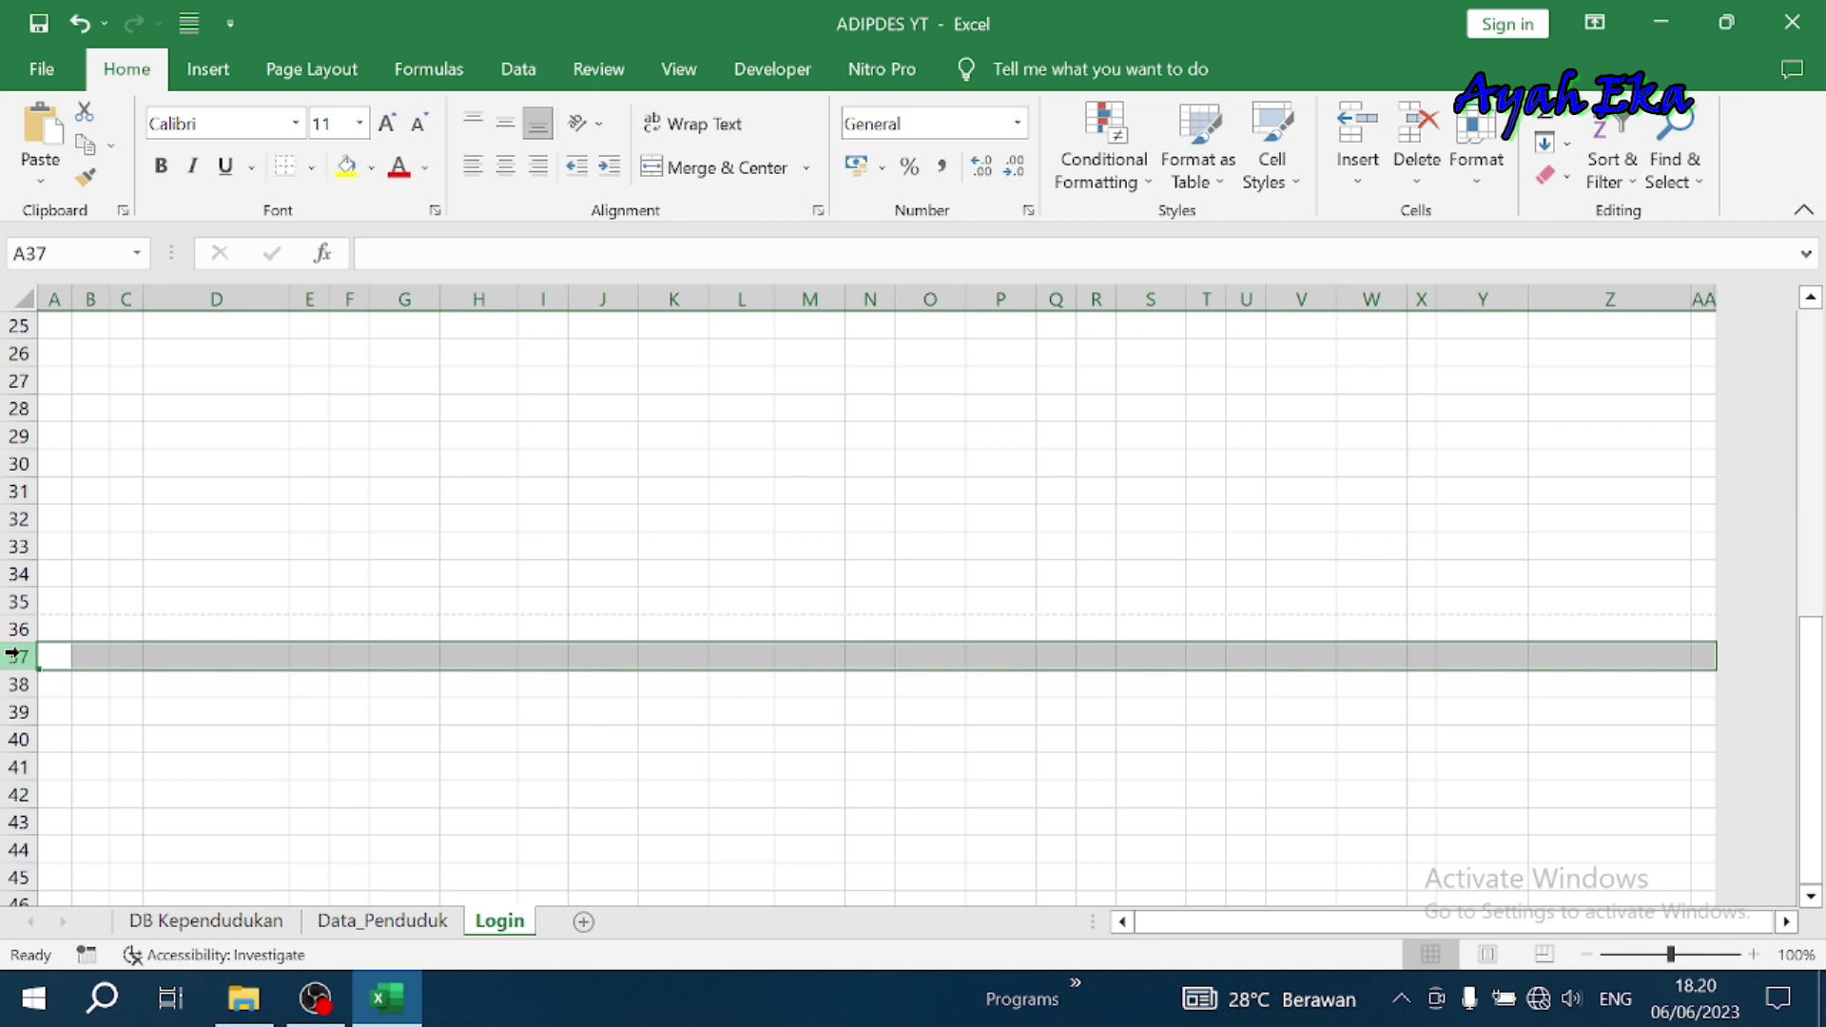
key(ctrl+shift+Down)
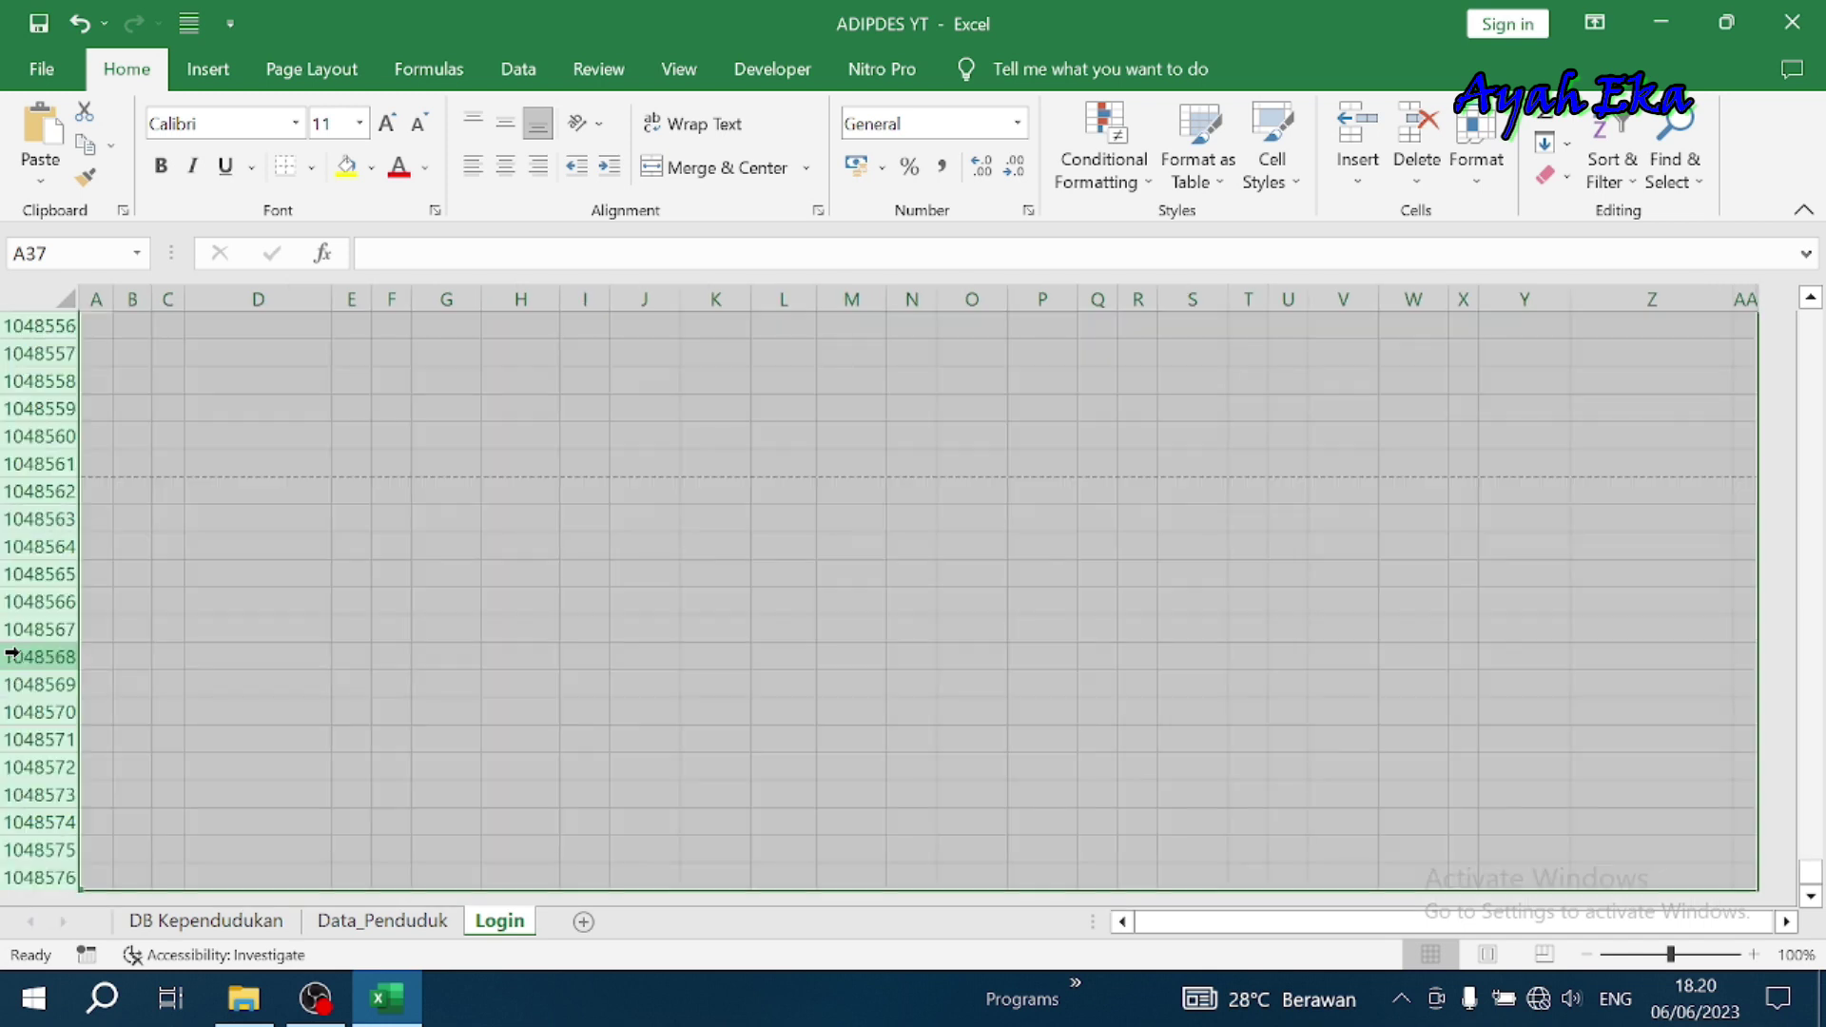
Hide rows 37 to the bottom so the sheet ends at row 36
click(1473, 142)
mouse_move(1548, 466)
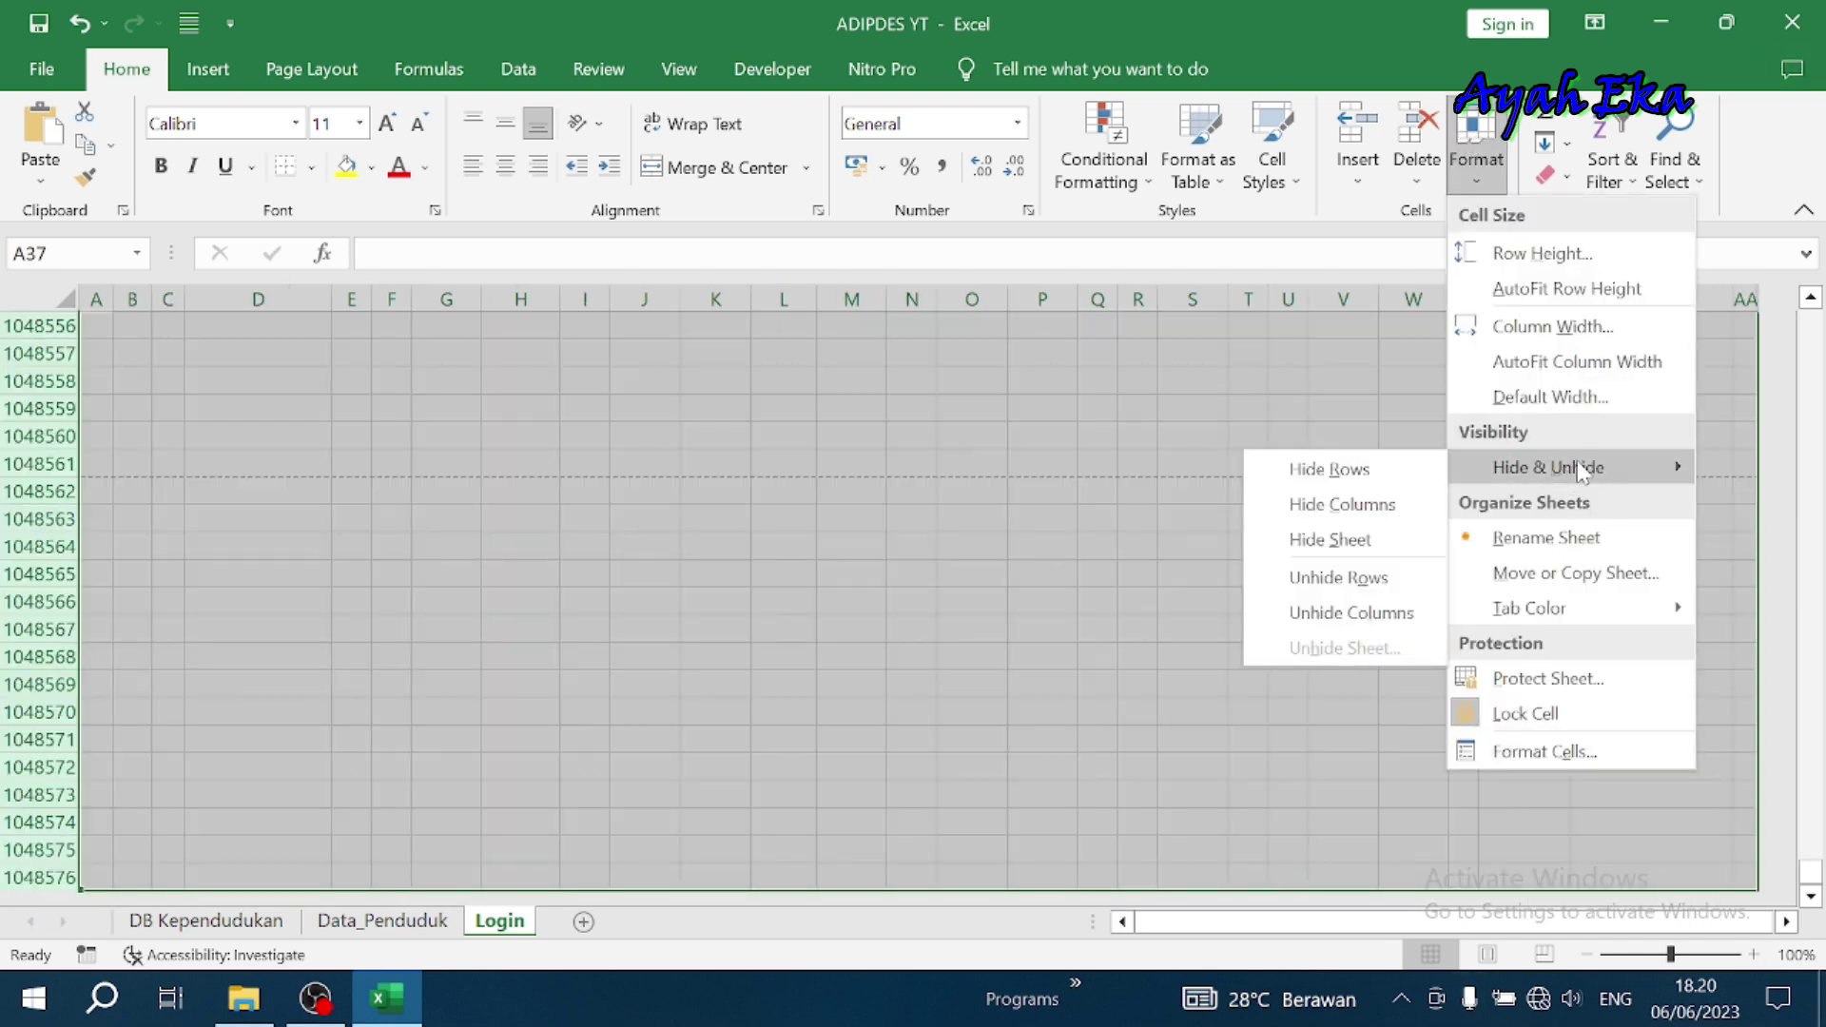
click(1349, 470)
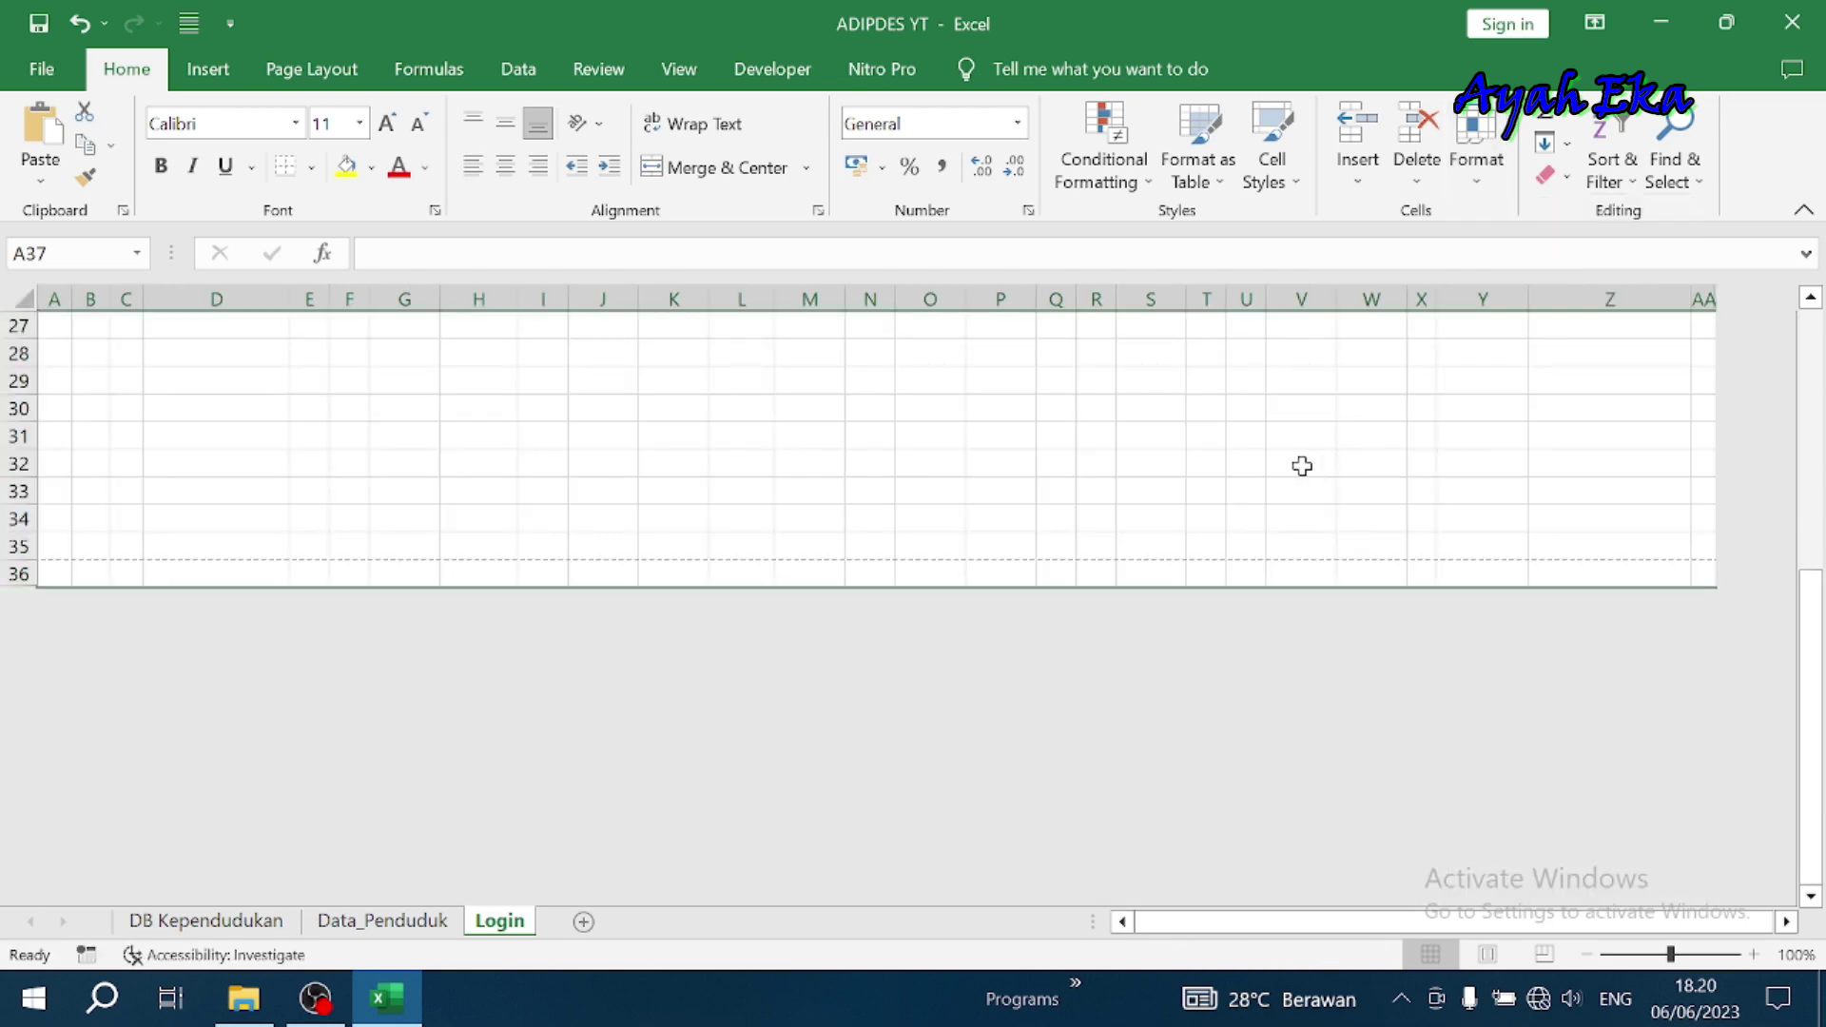
click(1097, 464)
scroll(894, 323, up, 6)
scroll(884, 315, up, 3)
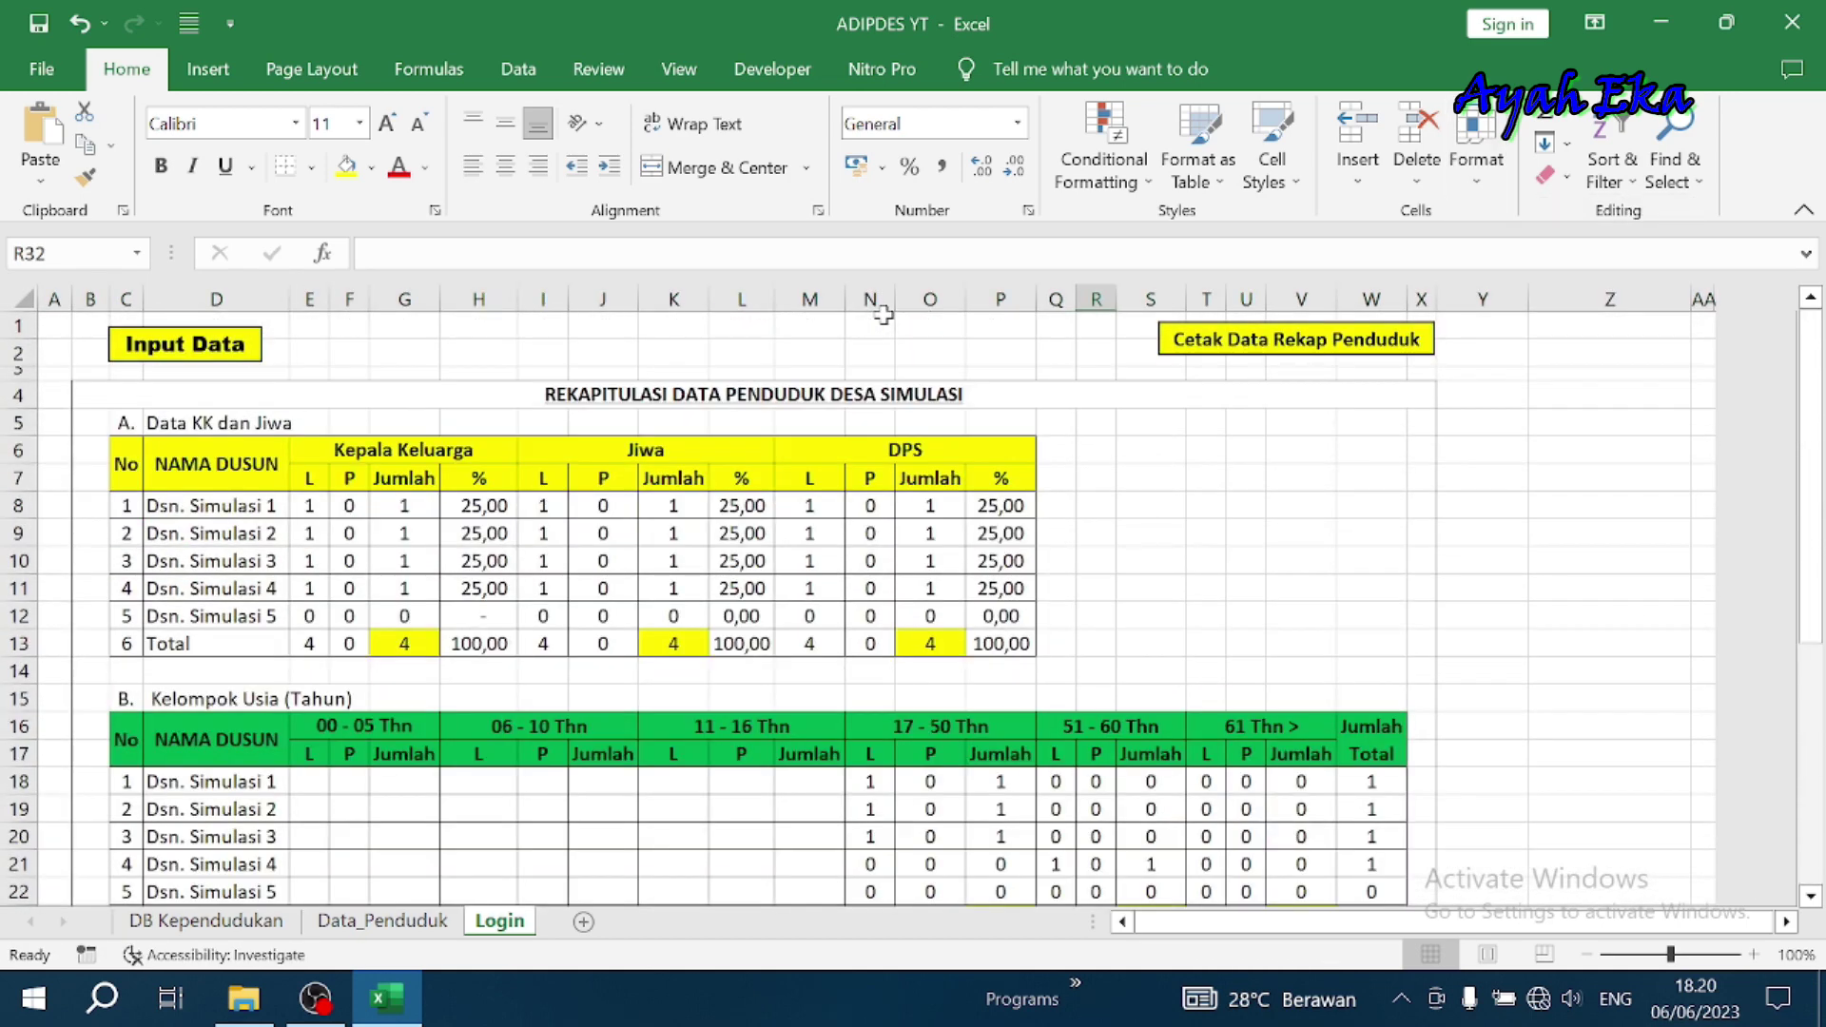
Freeze panes at row 3 so rows 1–2 stay fixed
click(1170, 455)
scroll(1180, 476, down, 2)
scroll(1180, 477, down, 9)
scroll(1184, 481, down, 1)
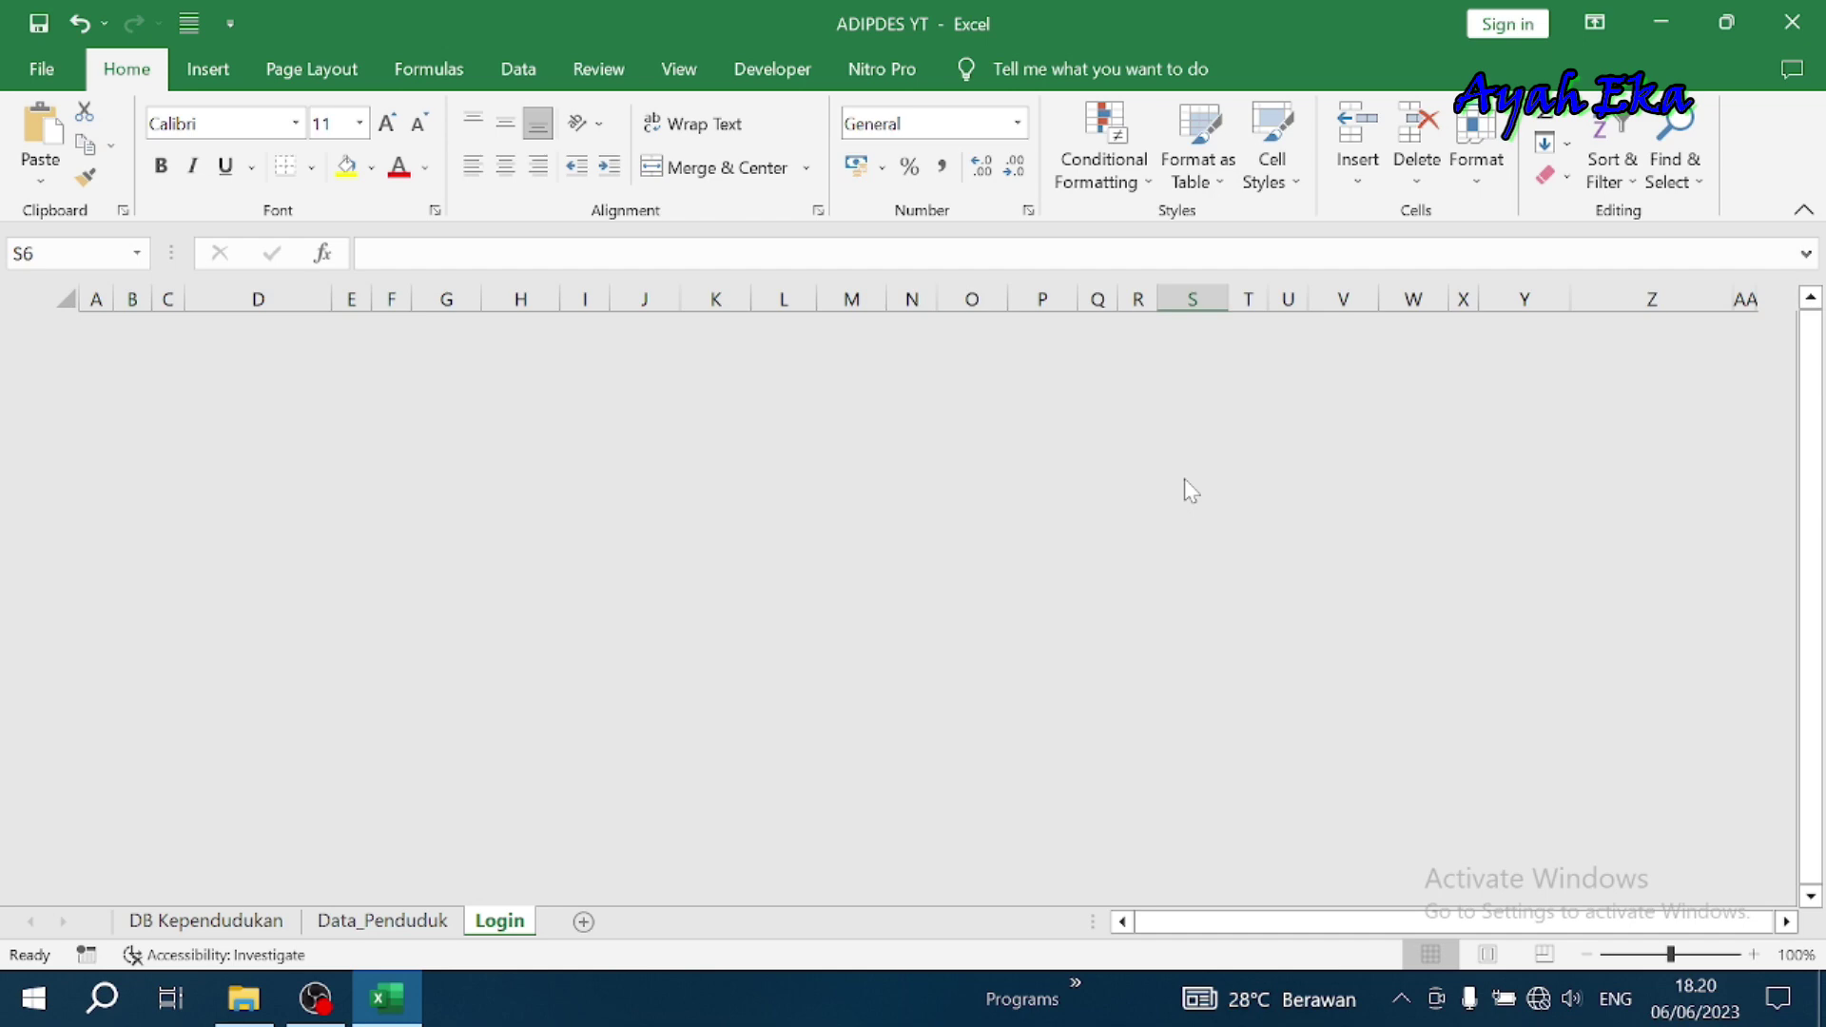
scroll(1185, 478, up, 3)
scroll(1187, 479, up, 9)
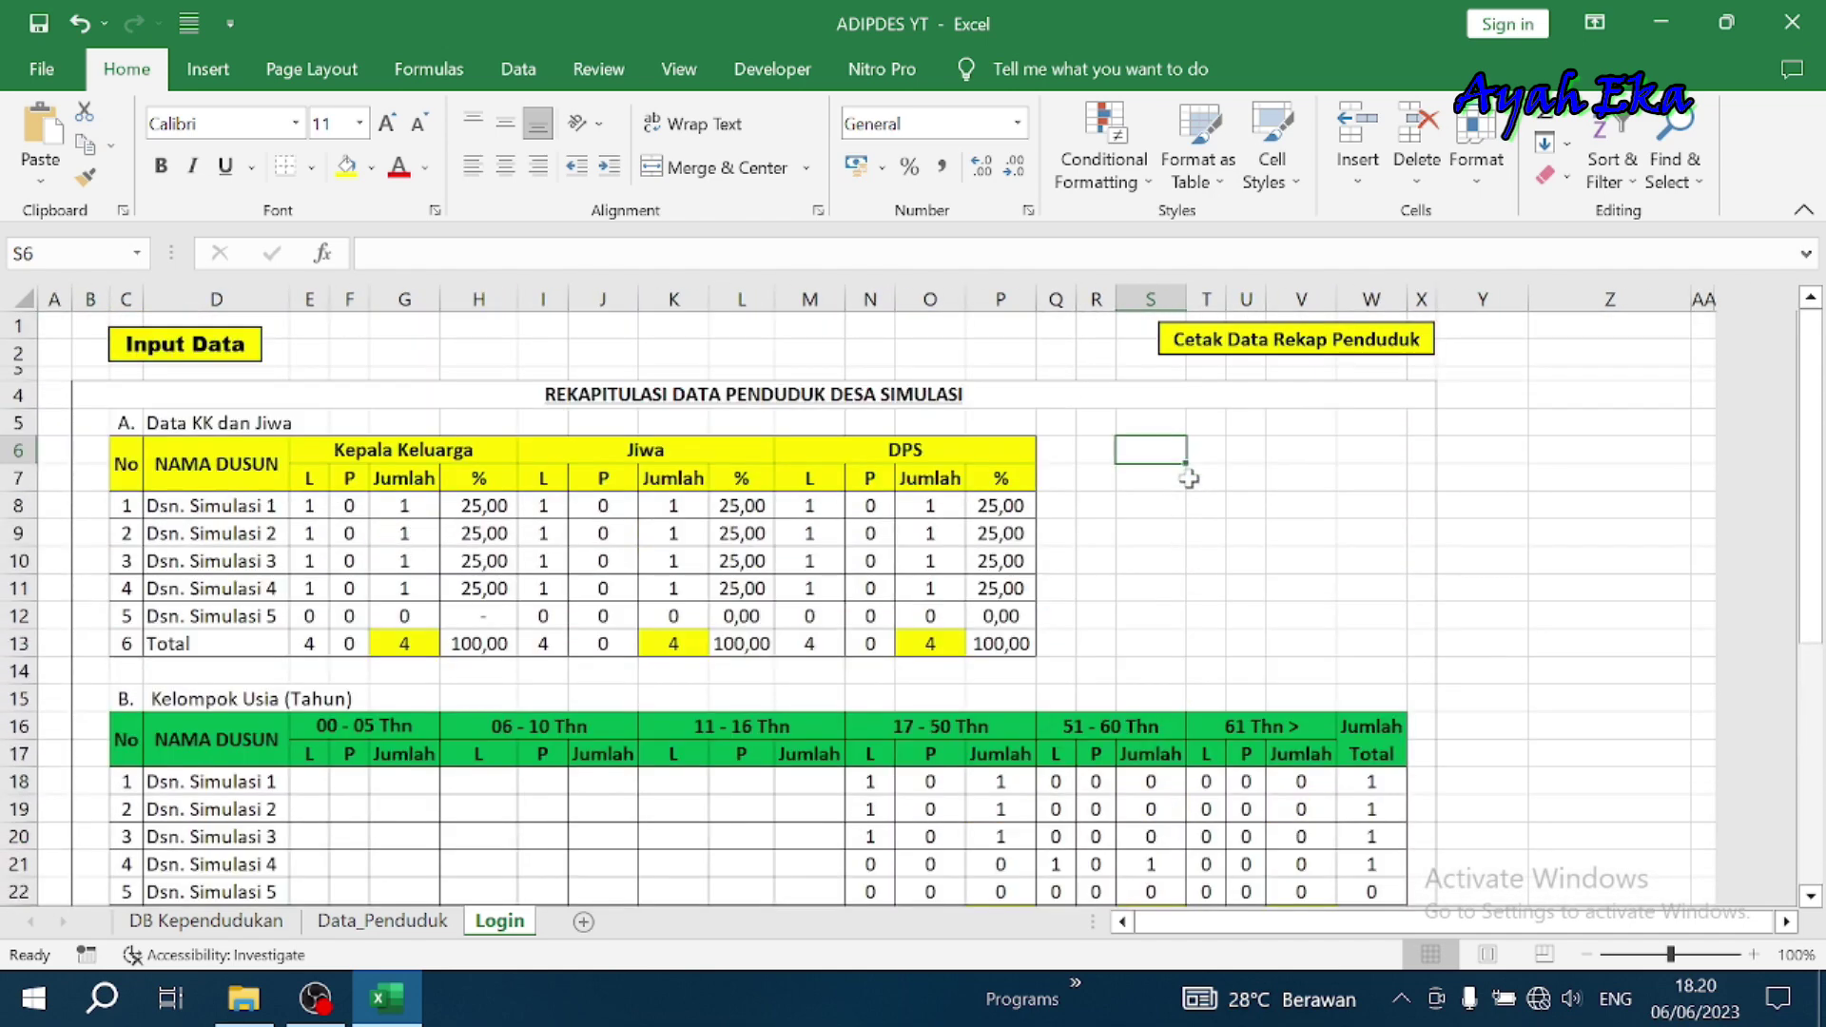
scroll(1189, 478, down, 6)
scroll(1189, 478, down, 4)
scroll(1189, 479, down, 2)
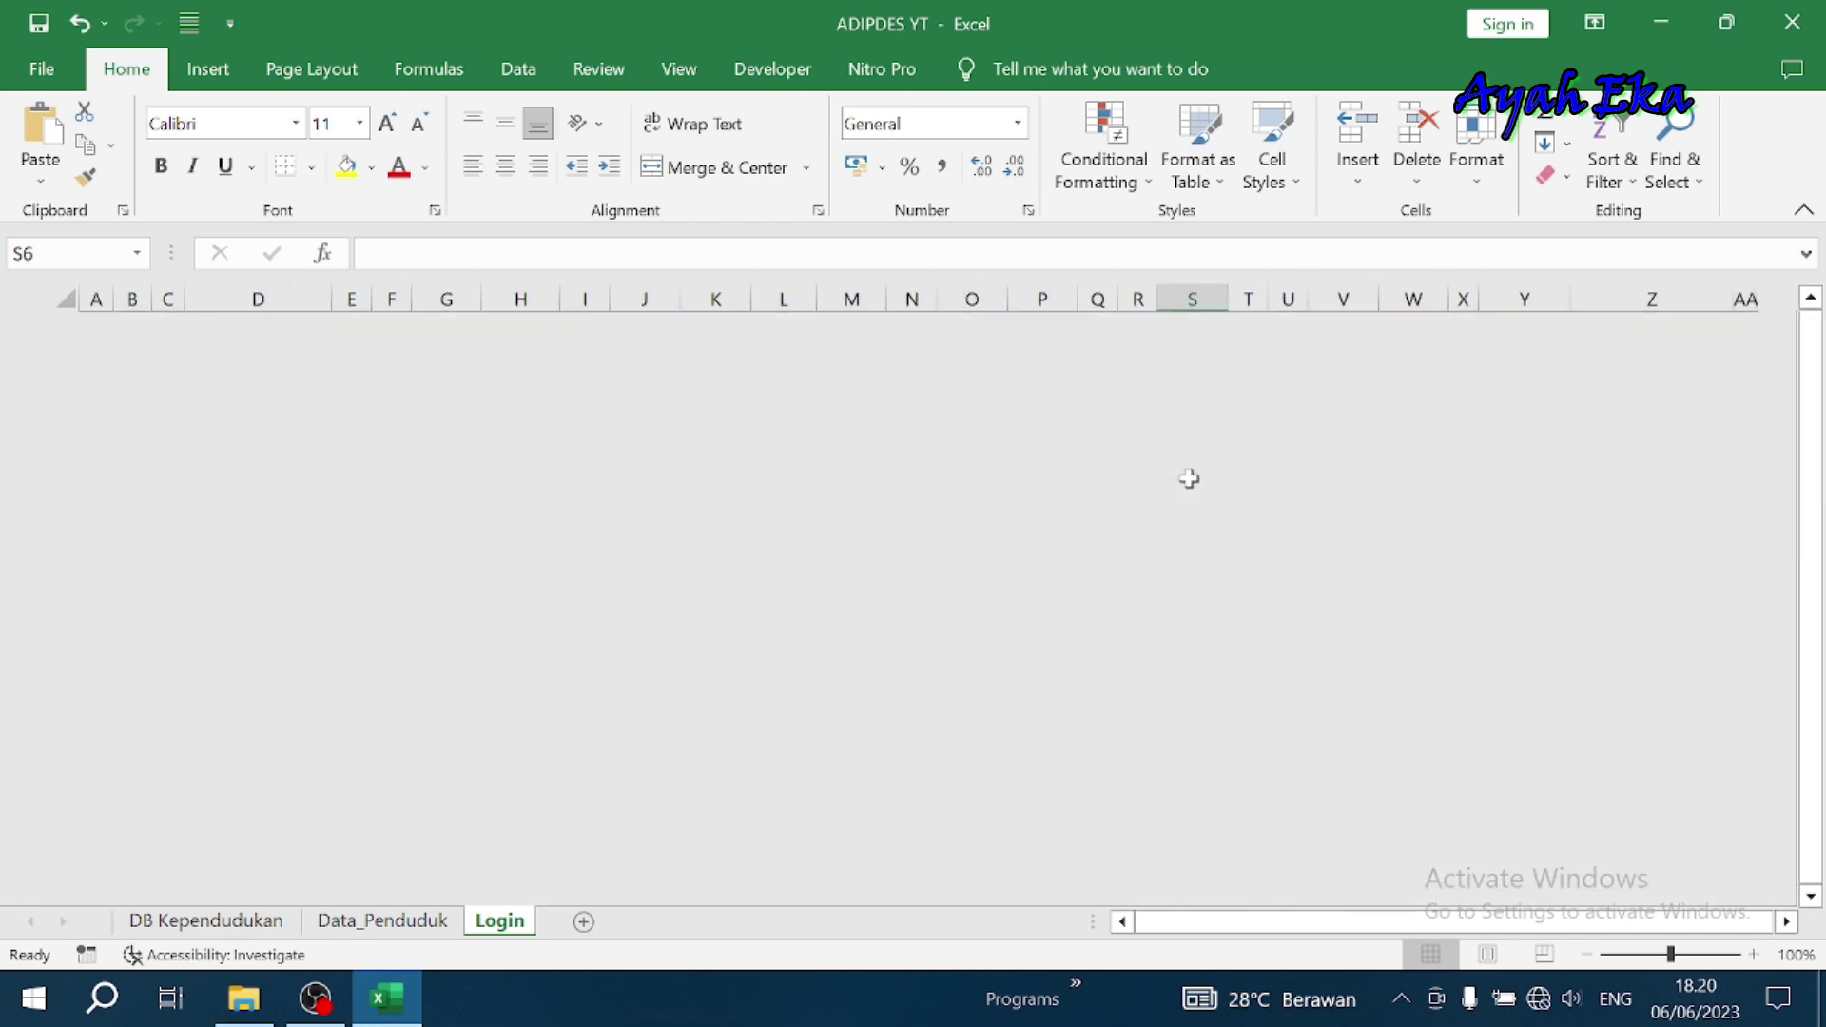
scroll(1189, 478, up, 9)
scroll(1189, 479, up, 3)
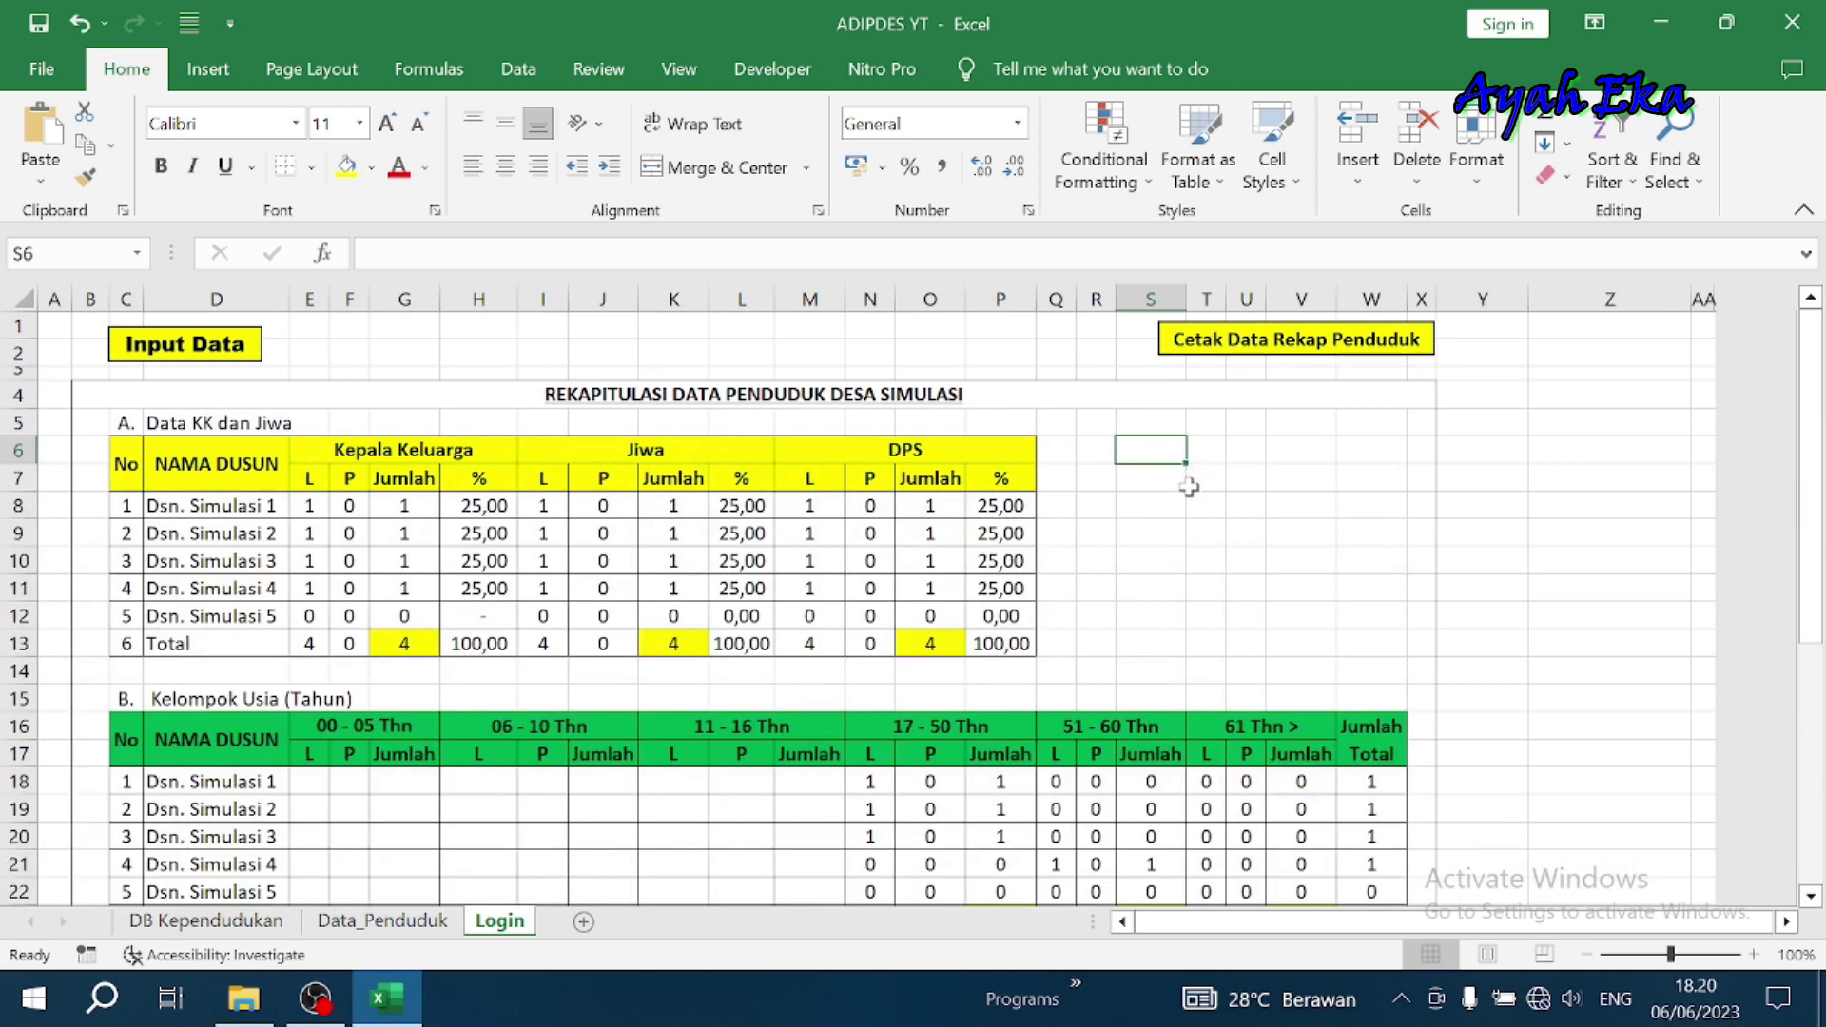
click(1318, 508)
click(1522, 422)
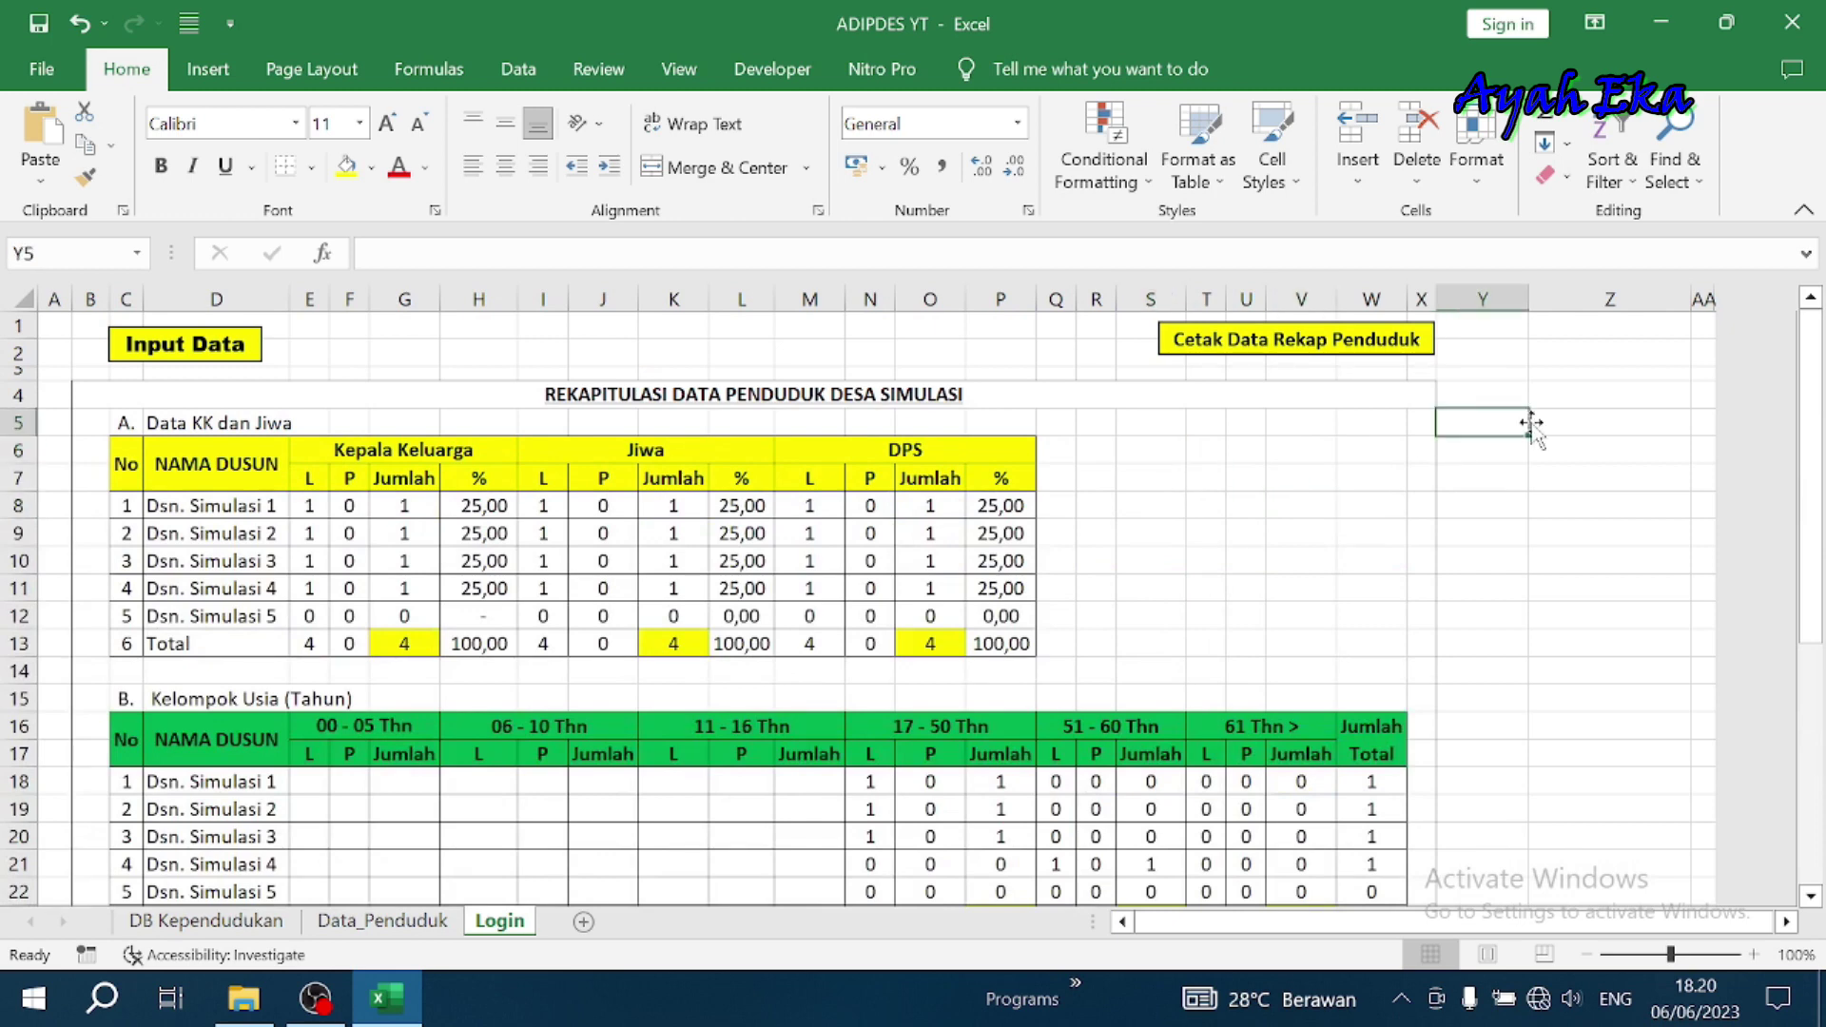
click(5, 372)
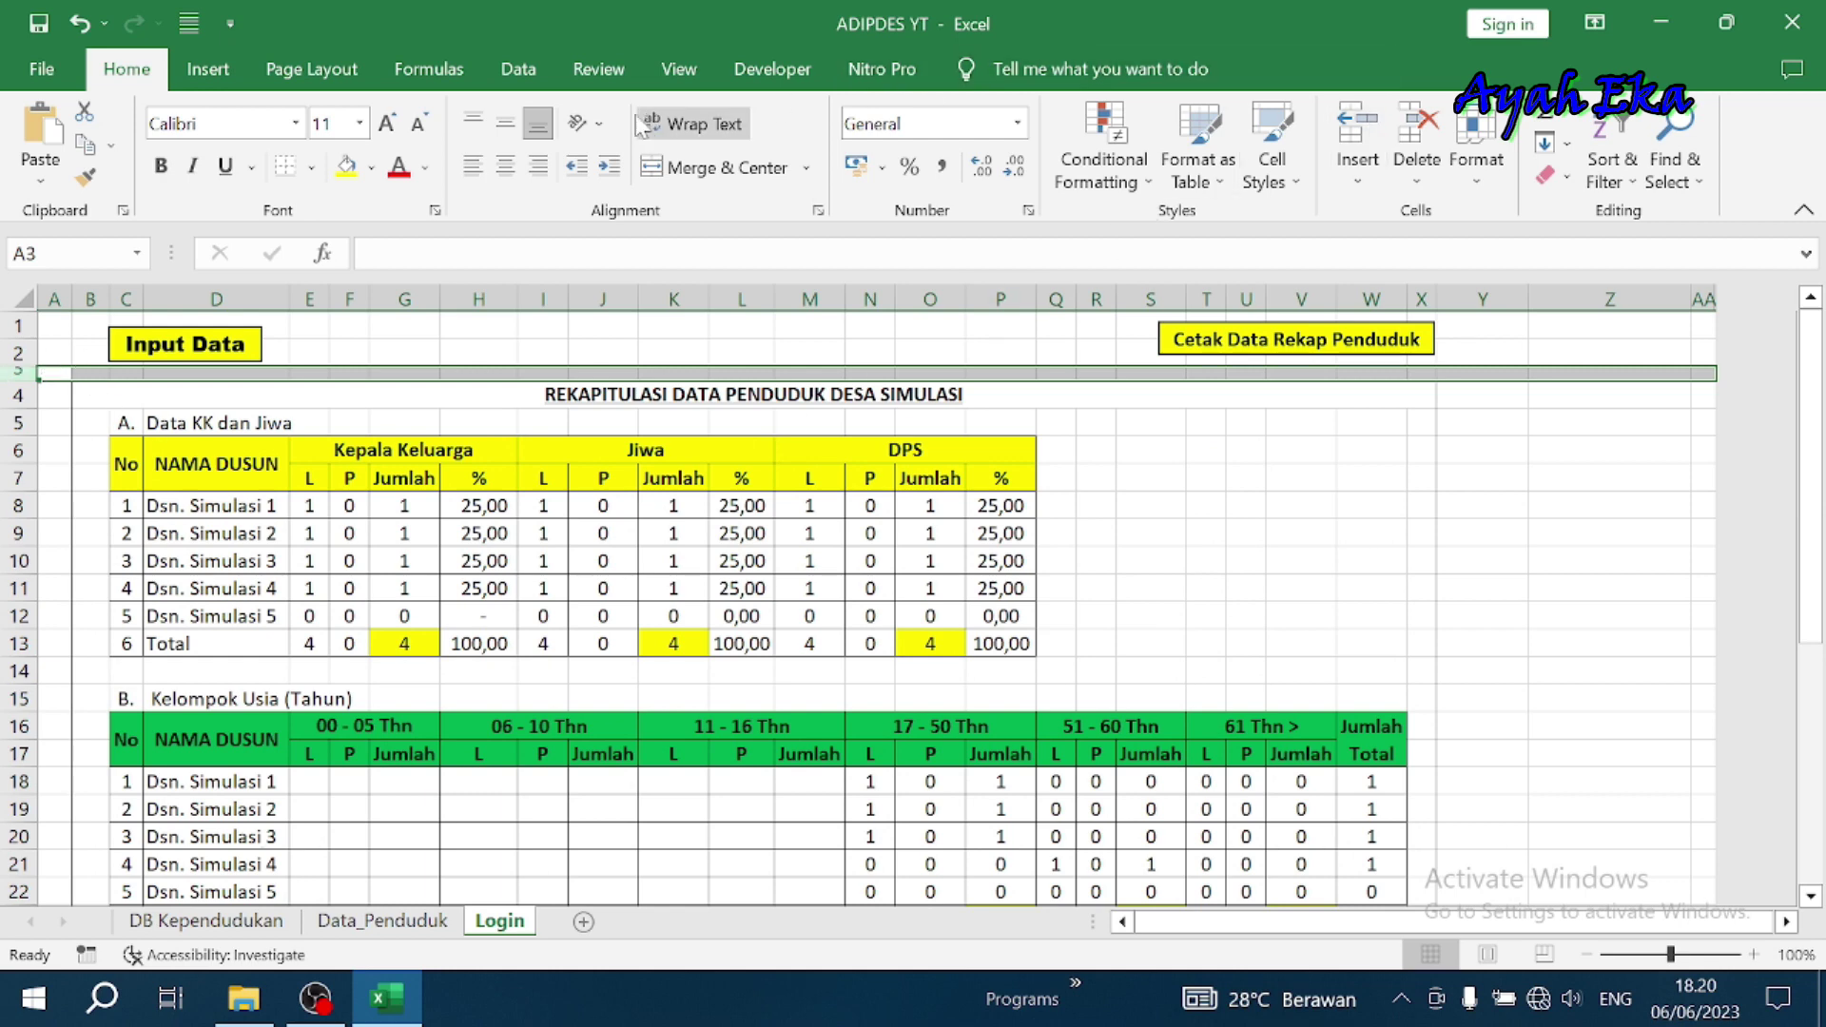
click(681, 76)
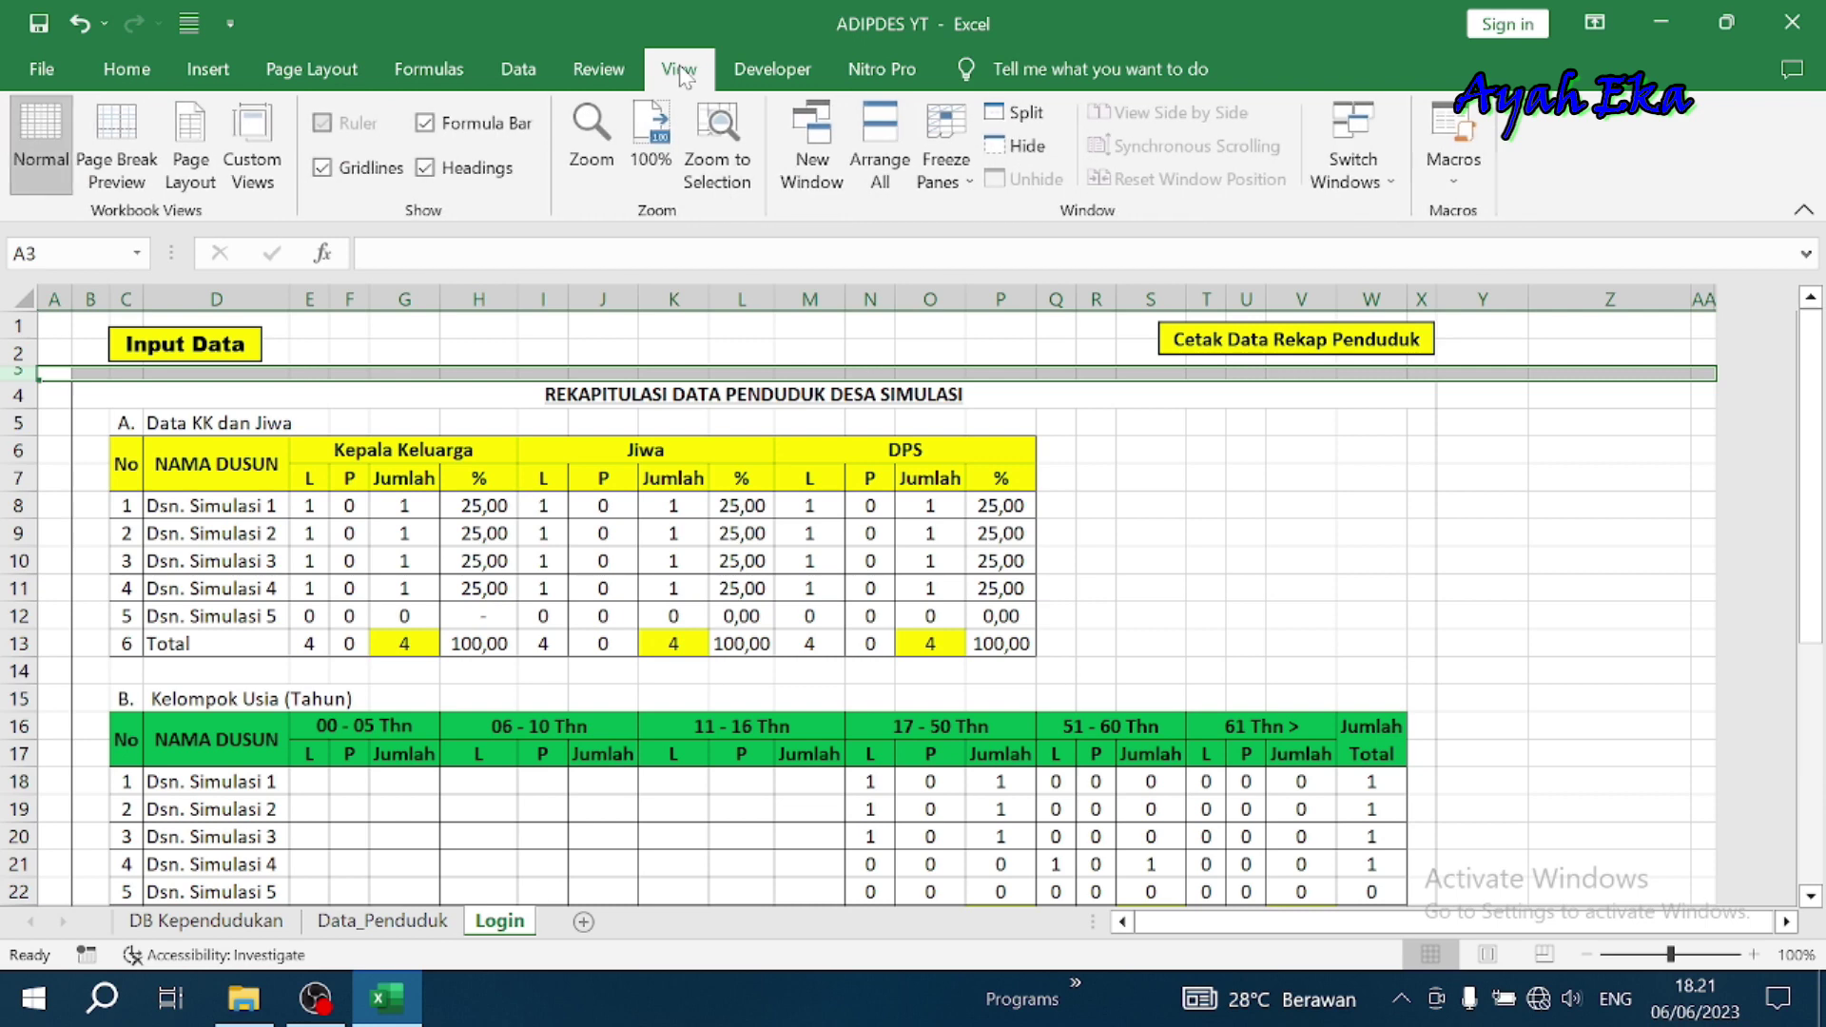
click(948, 167)
click(987, 213)
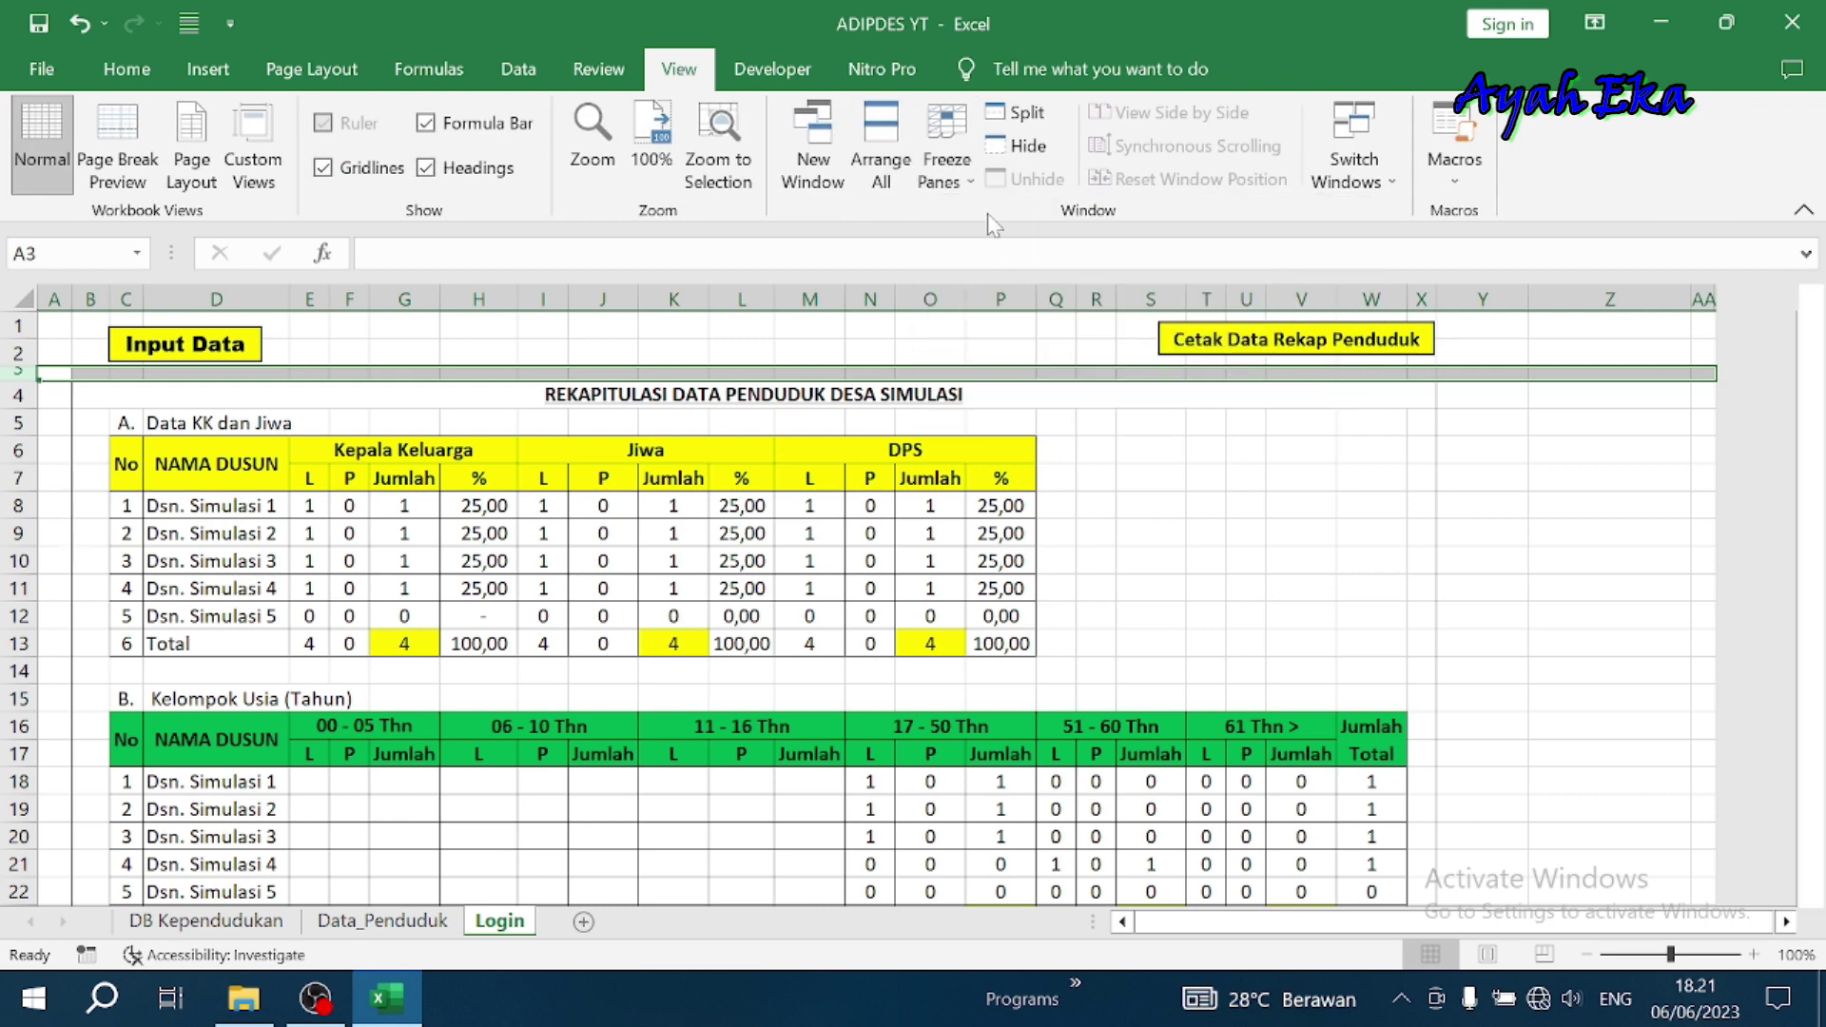
Scroll the sheet to confirm the Input Data and Cetak Data Rekap Penduduk buttons stay visible
click(1138, 457)
scroll(1139, 457, down, 3)
scroll(1139, 456, down, 5)
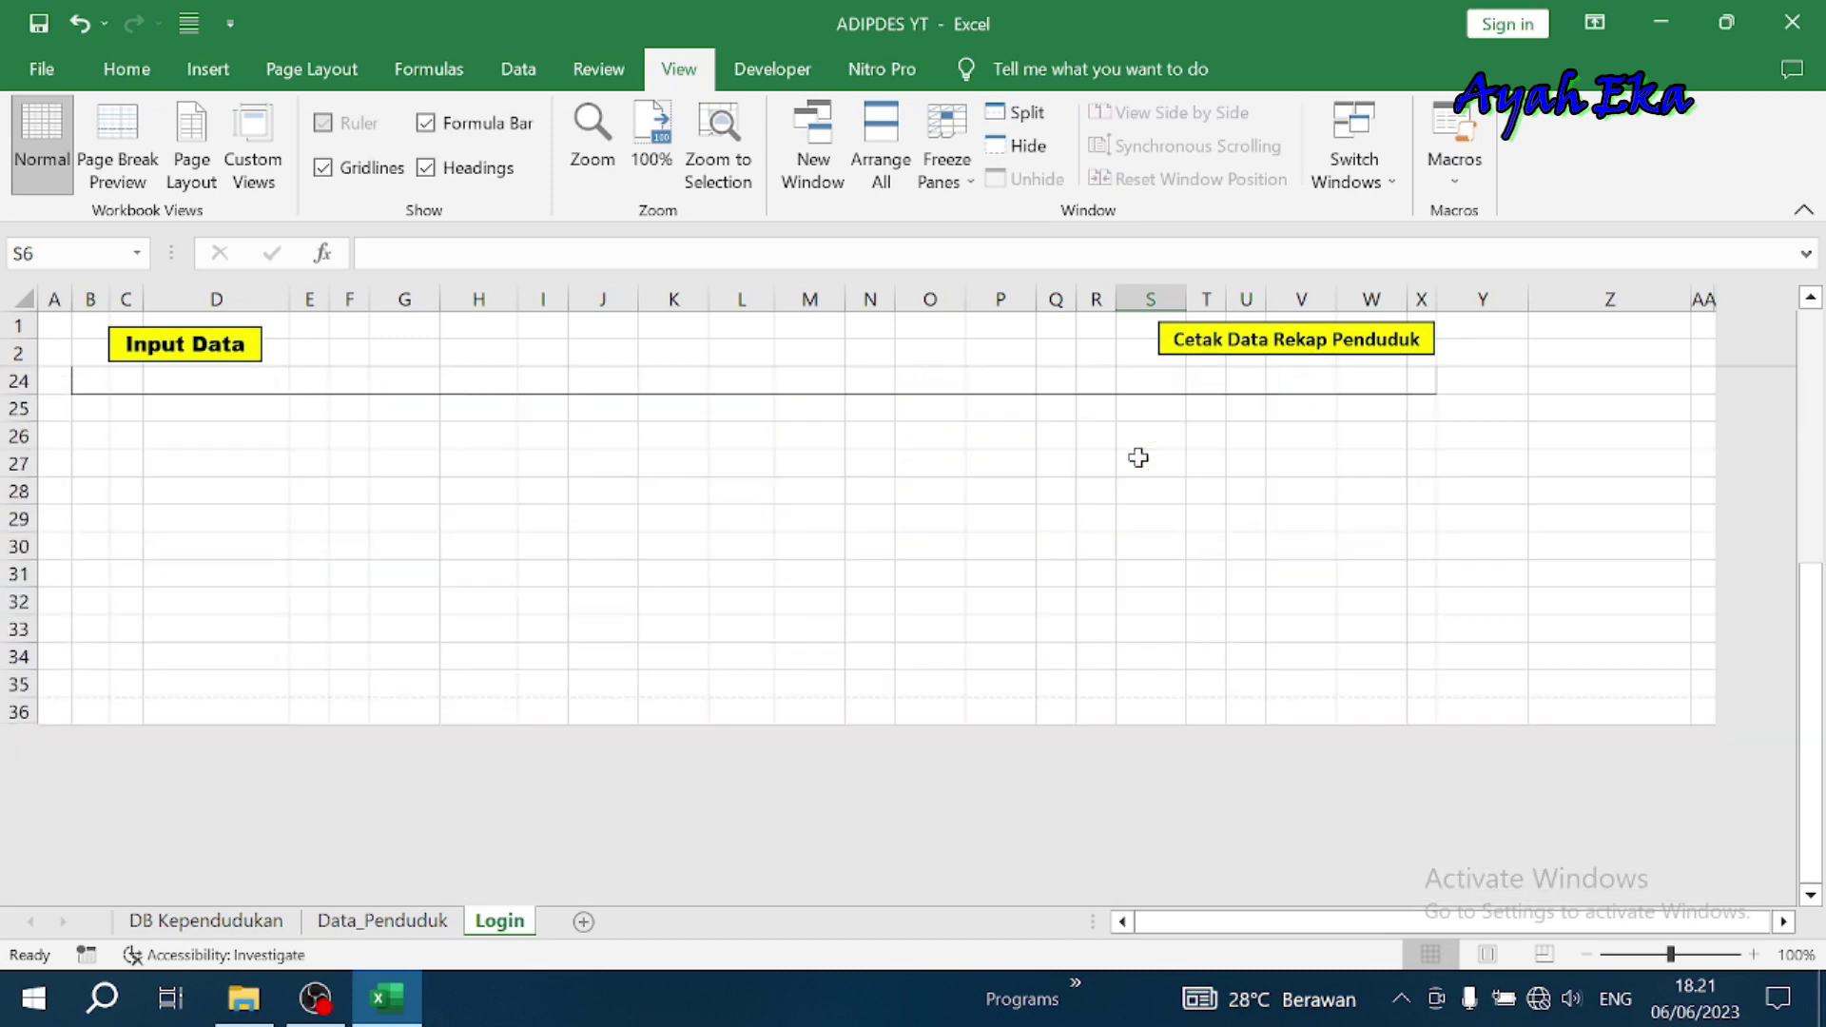
scroll(1139, 456, down, 2)
scroll(1138, 456, down, 1)
scroll(1138, 458, up, 5)
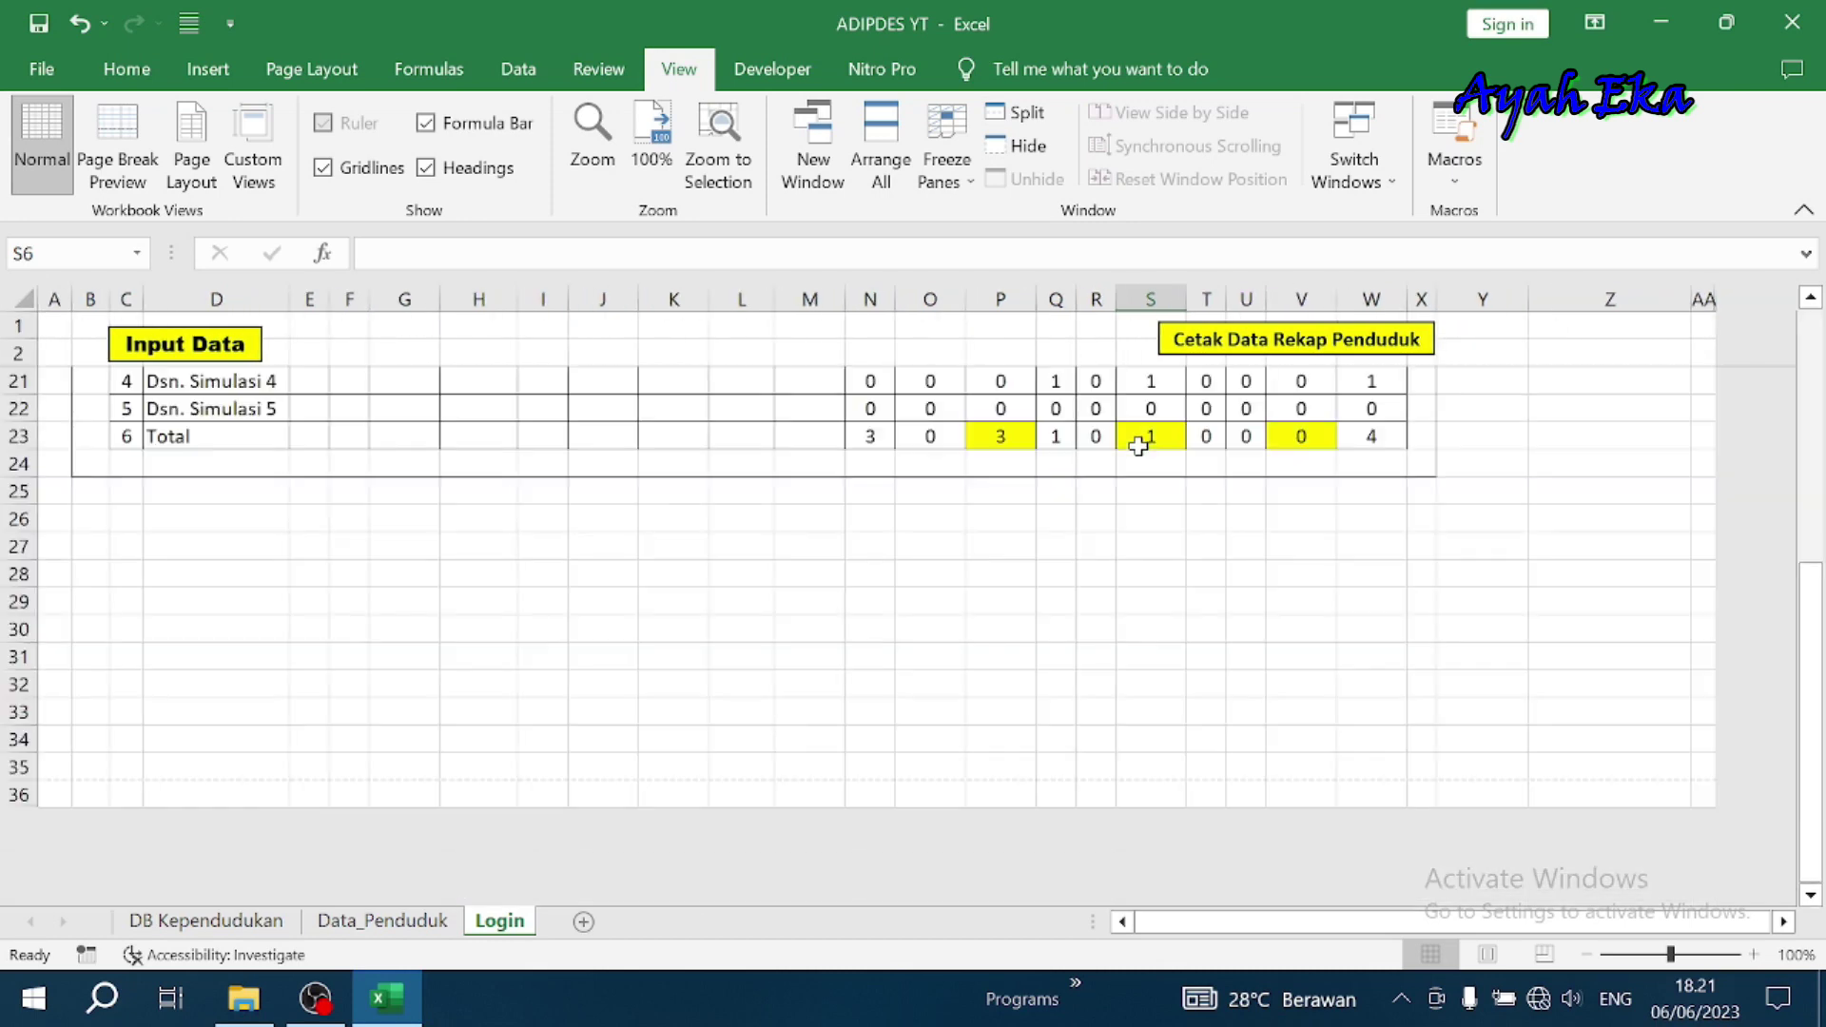
scroll(1138, 452, up, 6)
click(1453, 525)
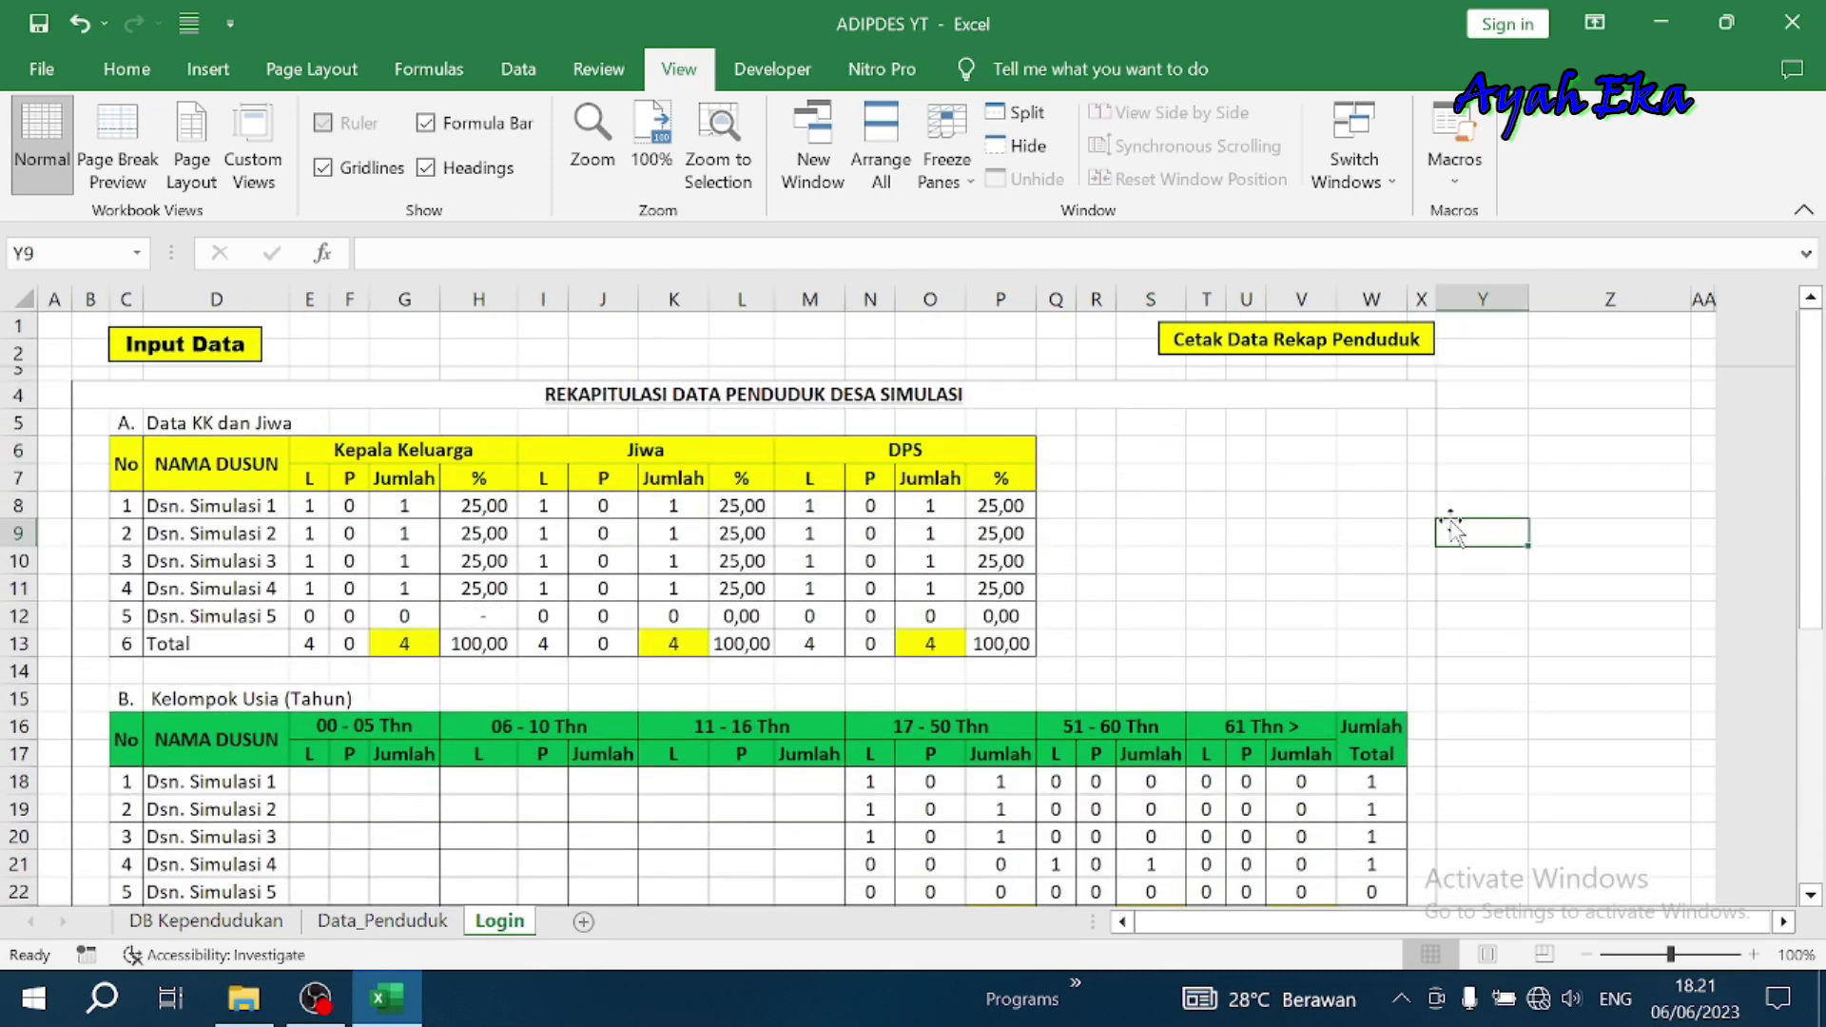
scroll(1449, 523, down, 4)
scroll(1446, 520, up, 4)
click(1252, 352)
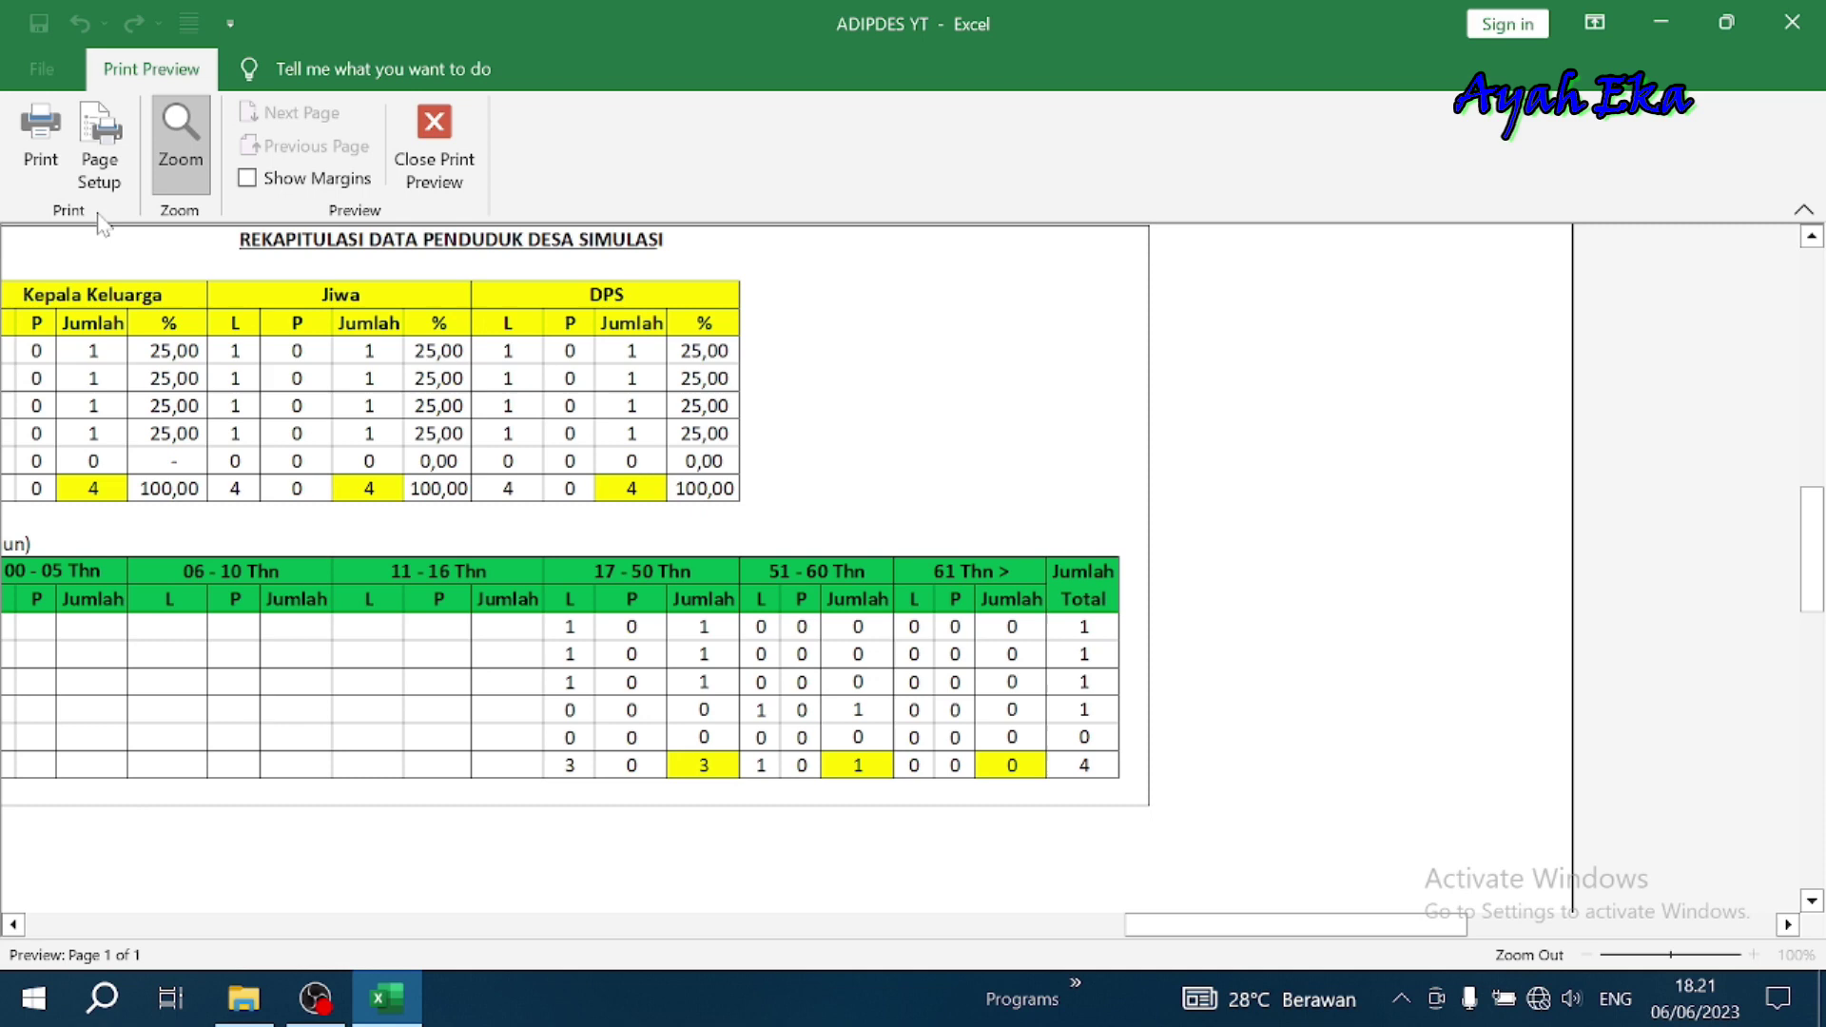
click(181, 124)
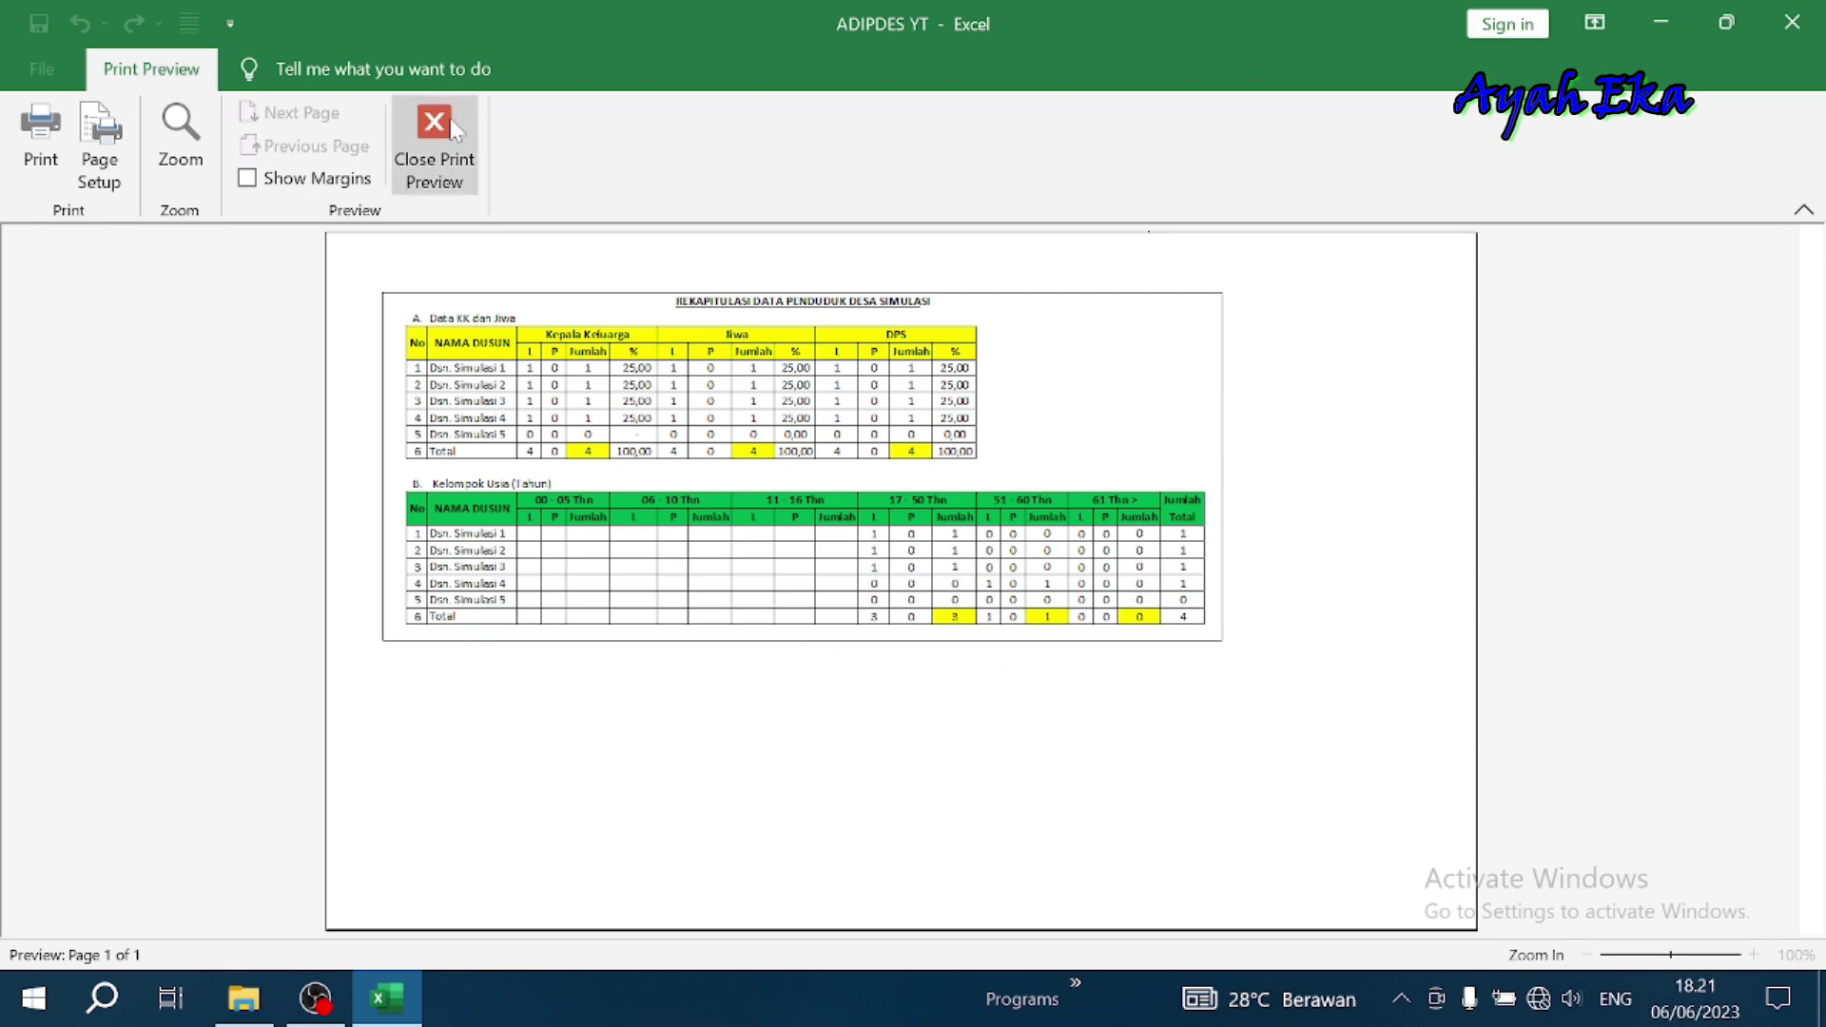
click(434, 143)
scroll(1219, 529, down, 4)
scroll(1218, 530, down, 2)
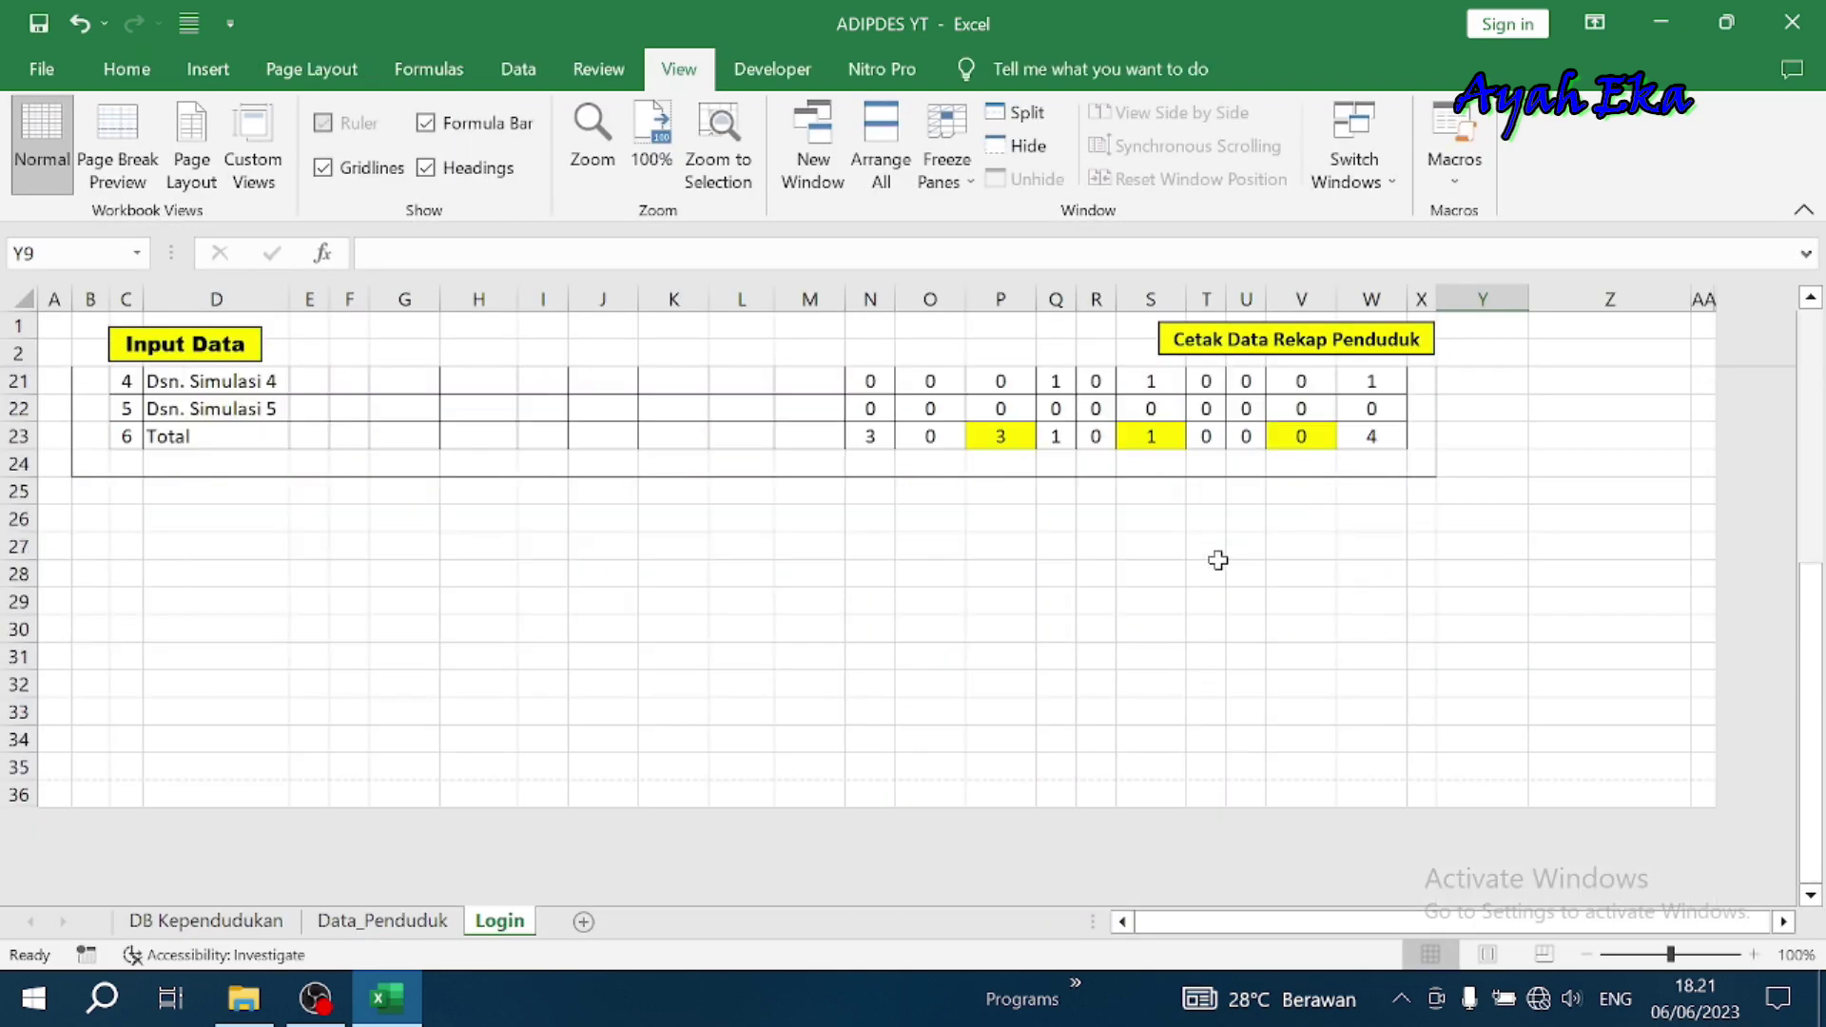
Select O27:X34 and apply Merge Across so each row becomes one wide cell
click(1056, 628)
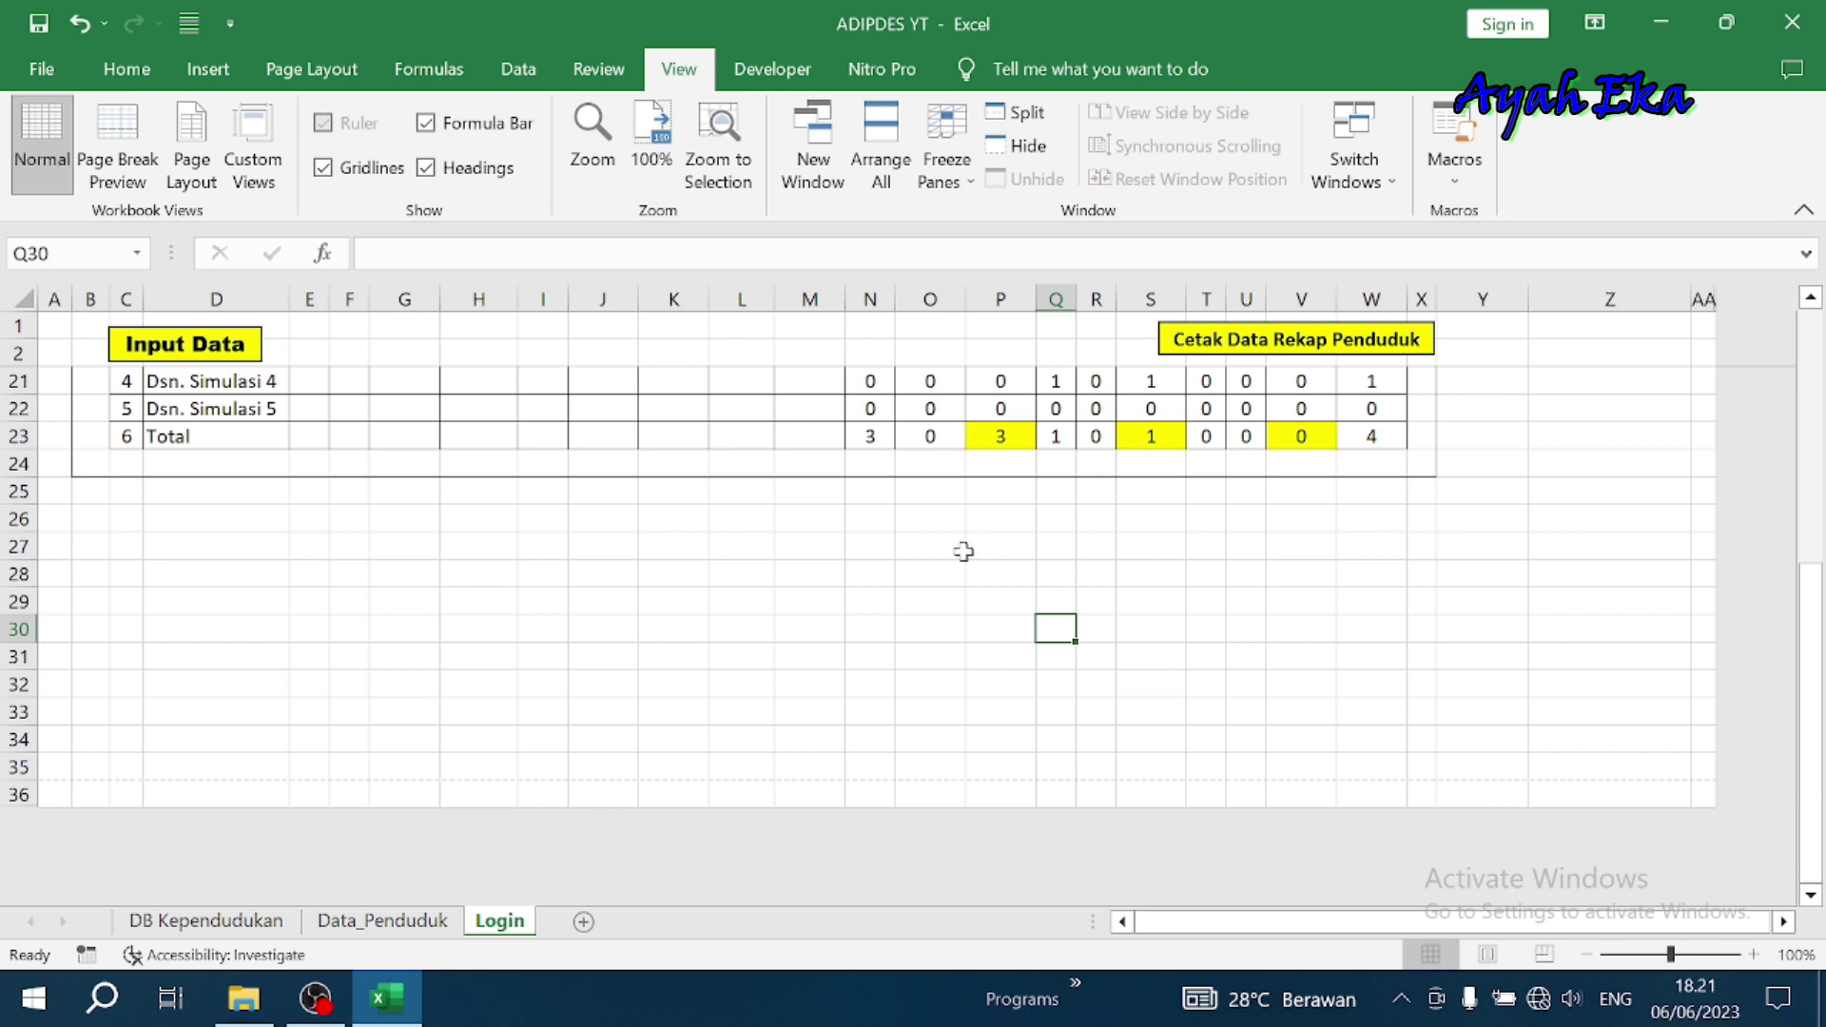
drag(961, 552, 1372, 540)
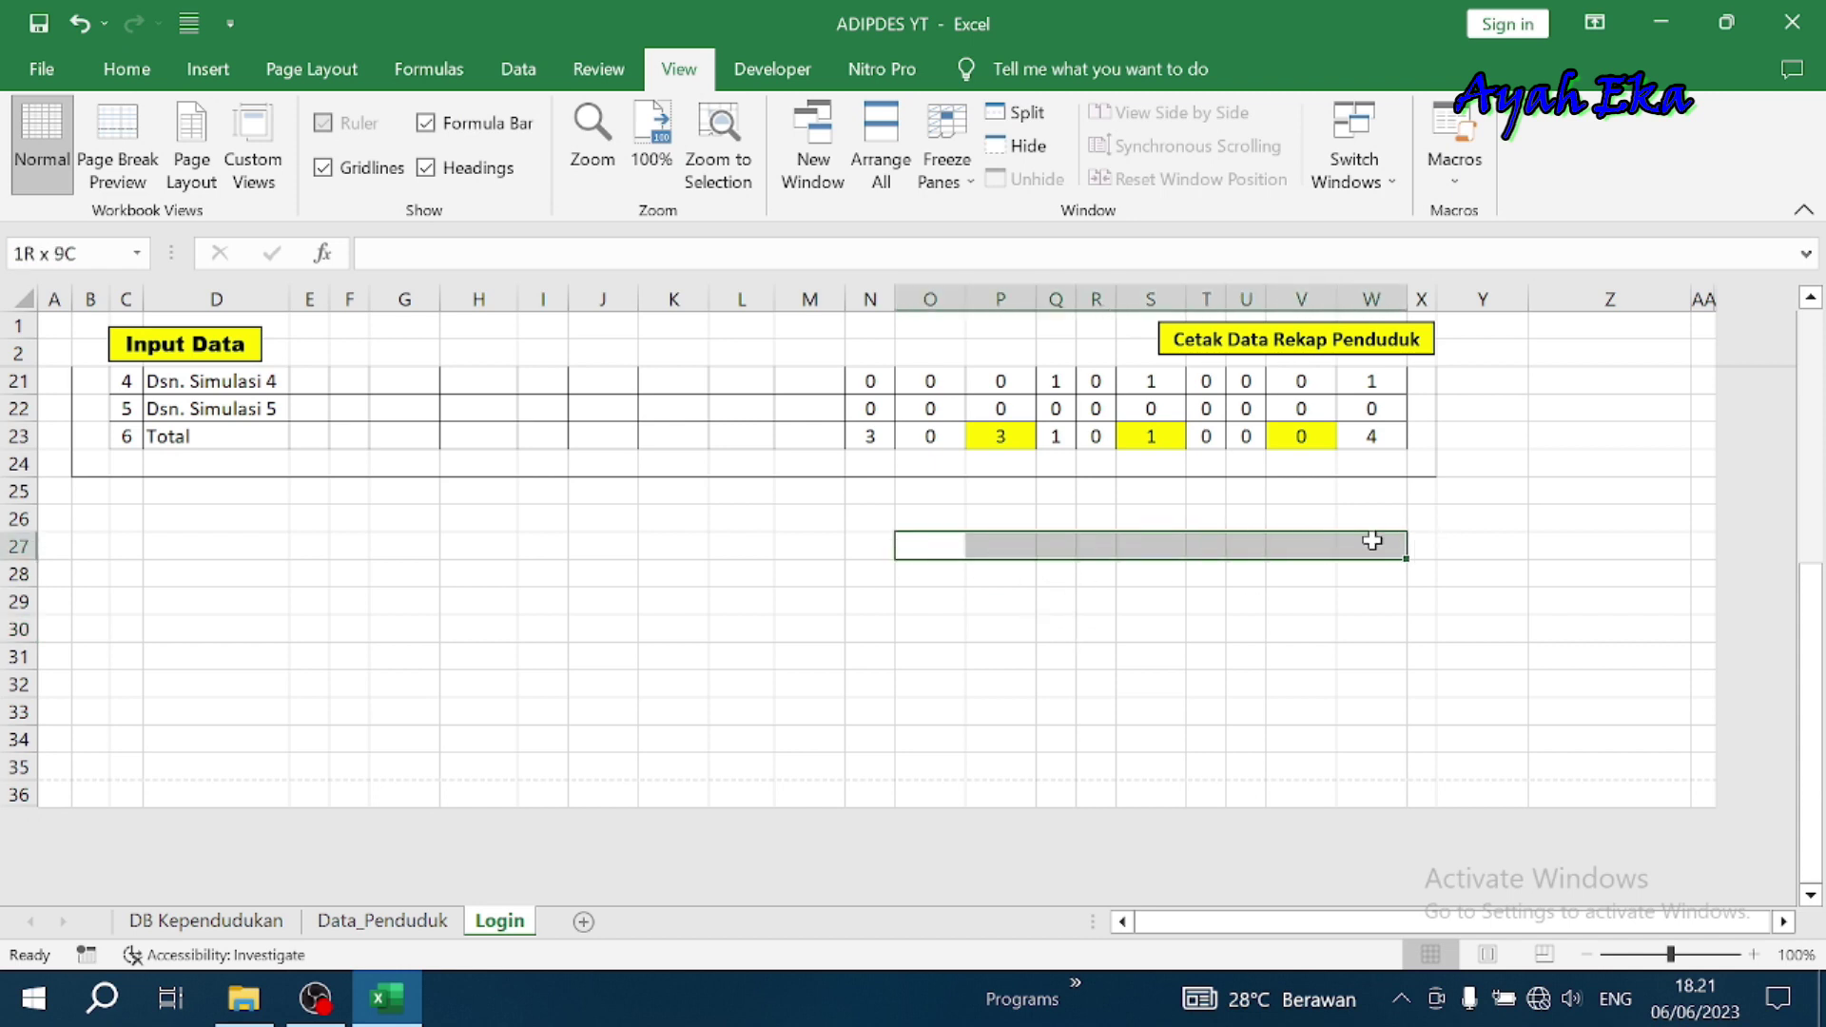
drag(1371, 541, 1258, 632)
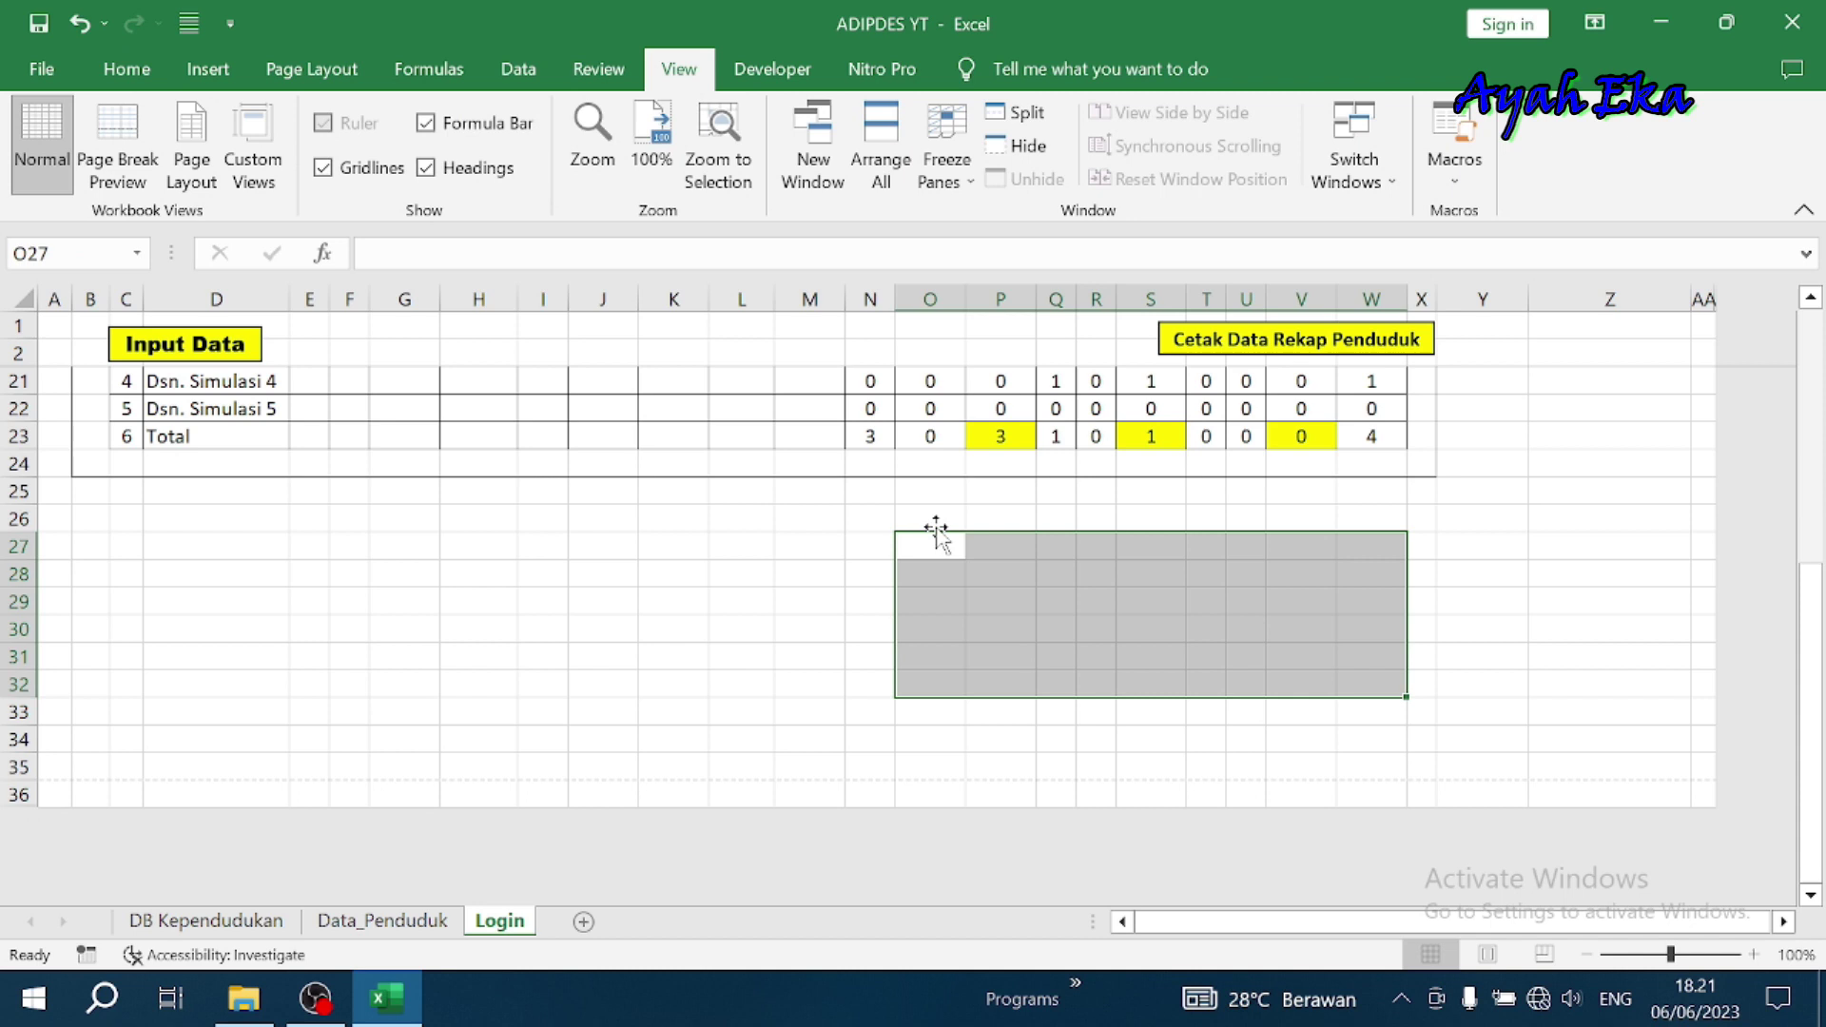
mouse_move(940, 549)
mouse_down()
mouse_move(1435, 635)
mouse_move(1412, 733)
mouse_up()
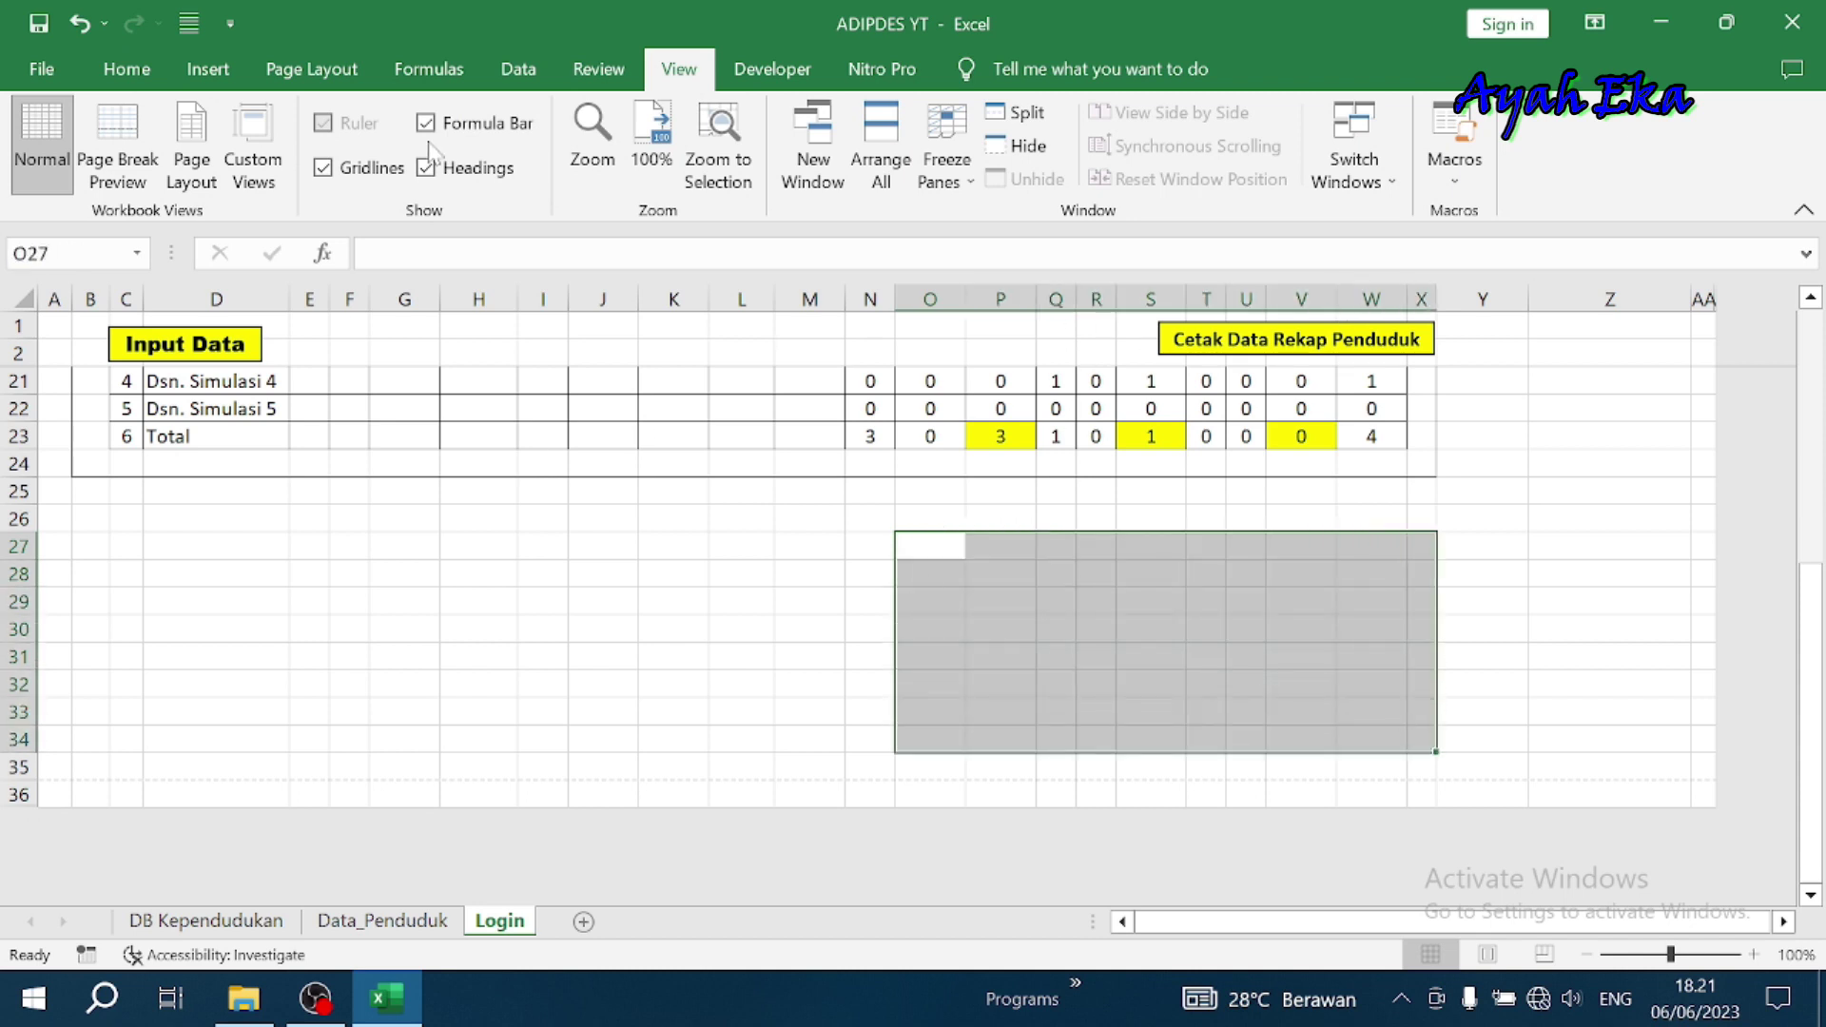
click(138, 68)
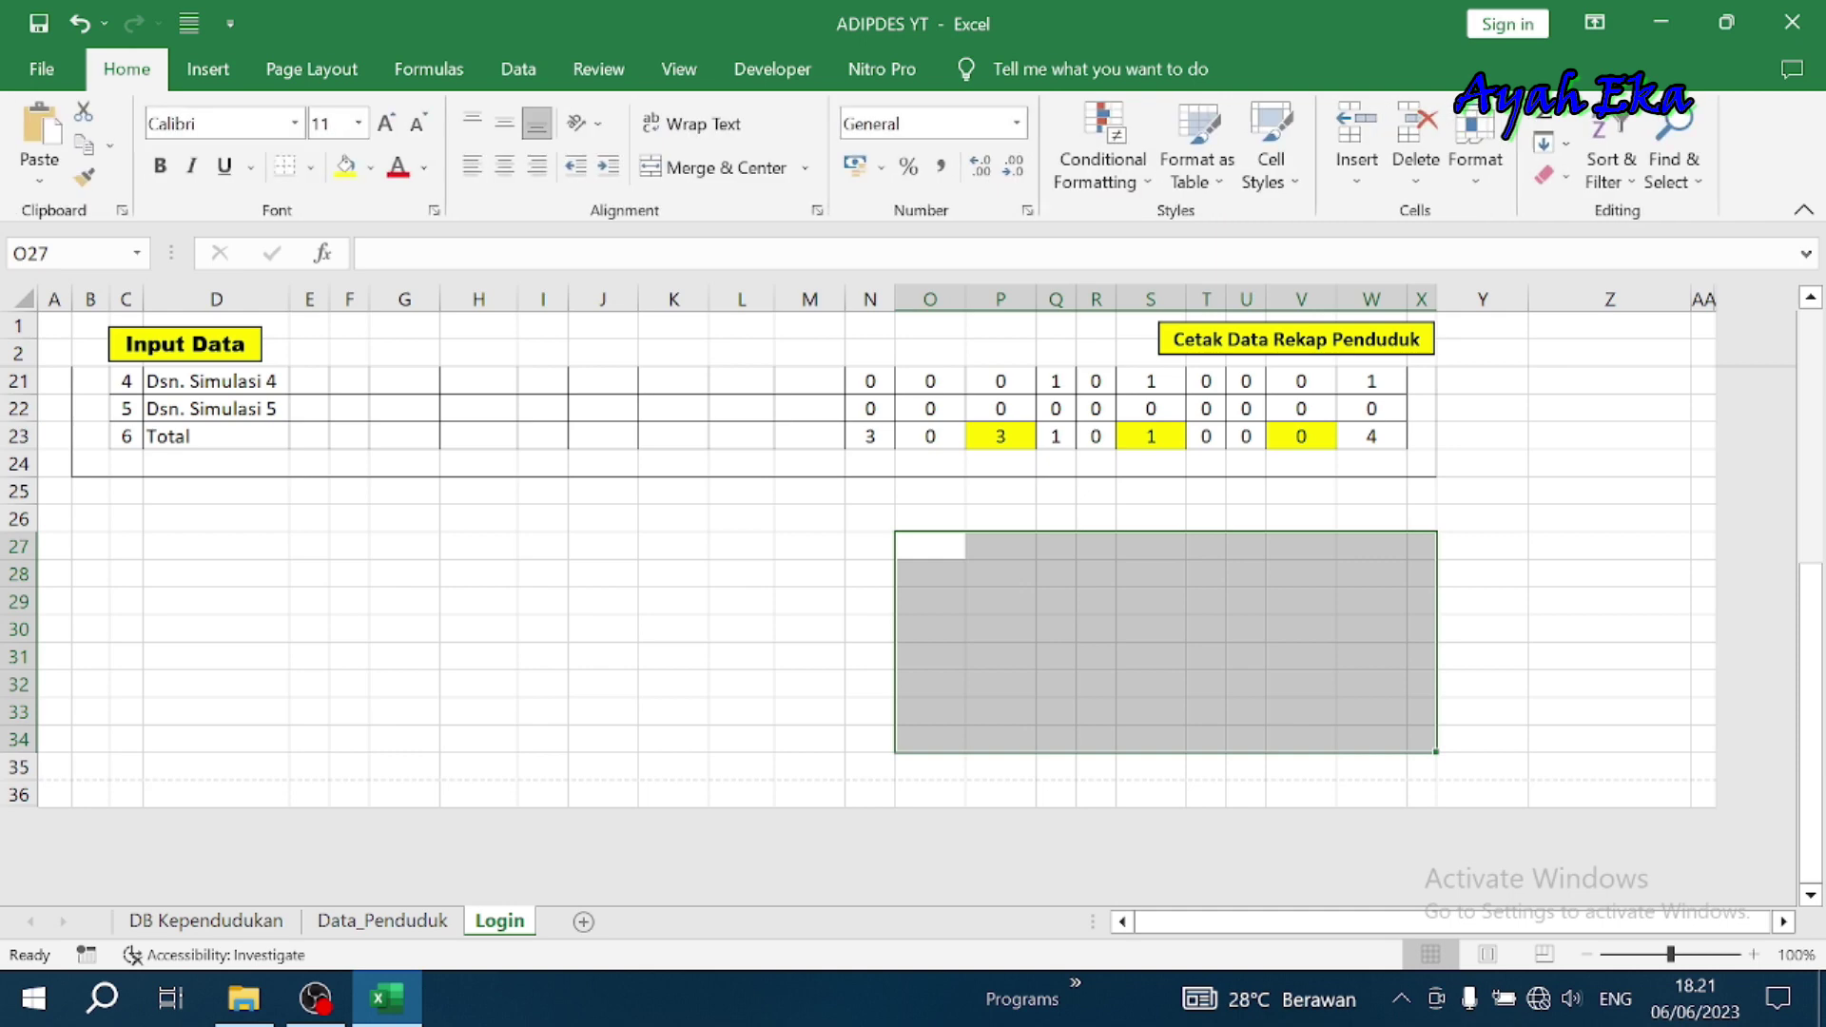
click(805, 167)
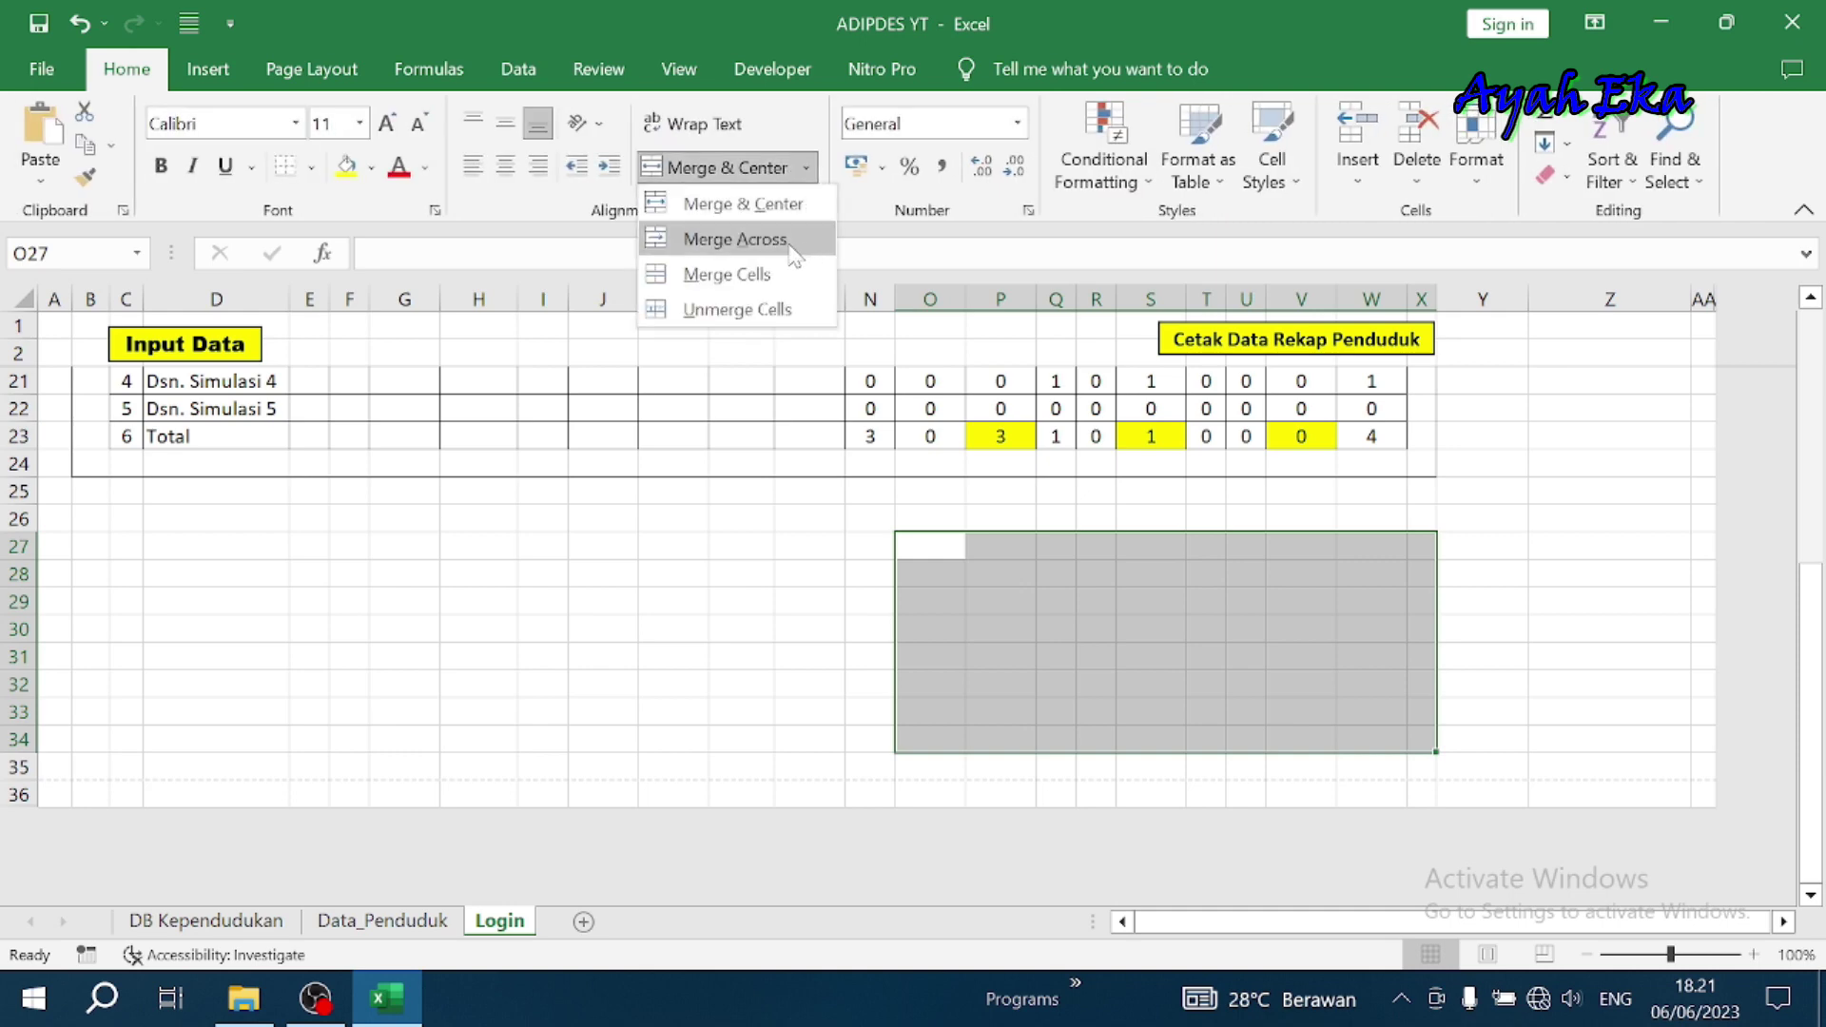
click(756, 205)
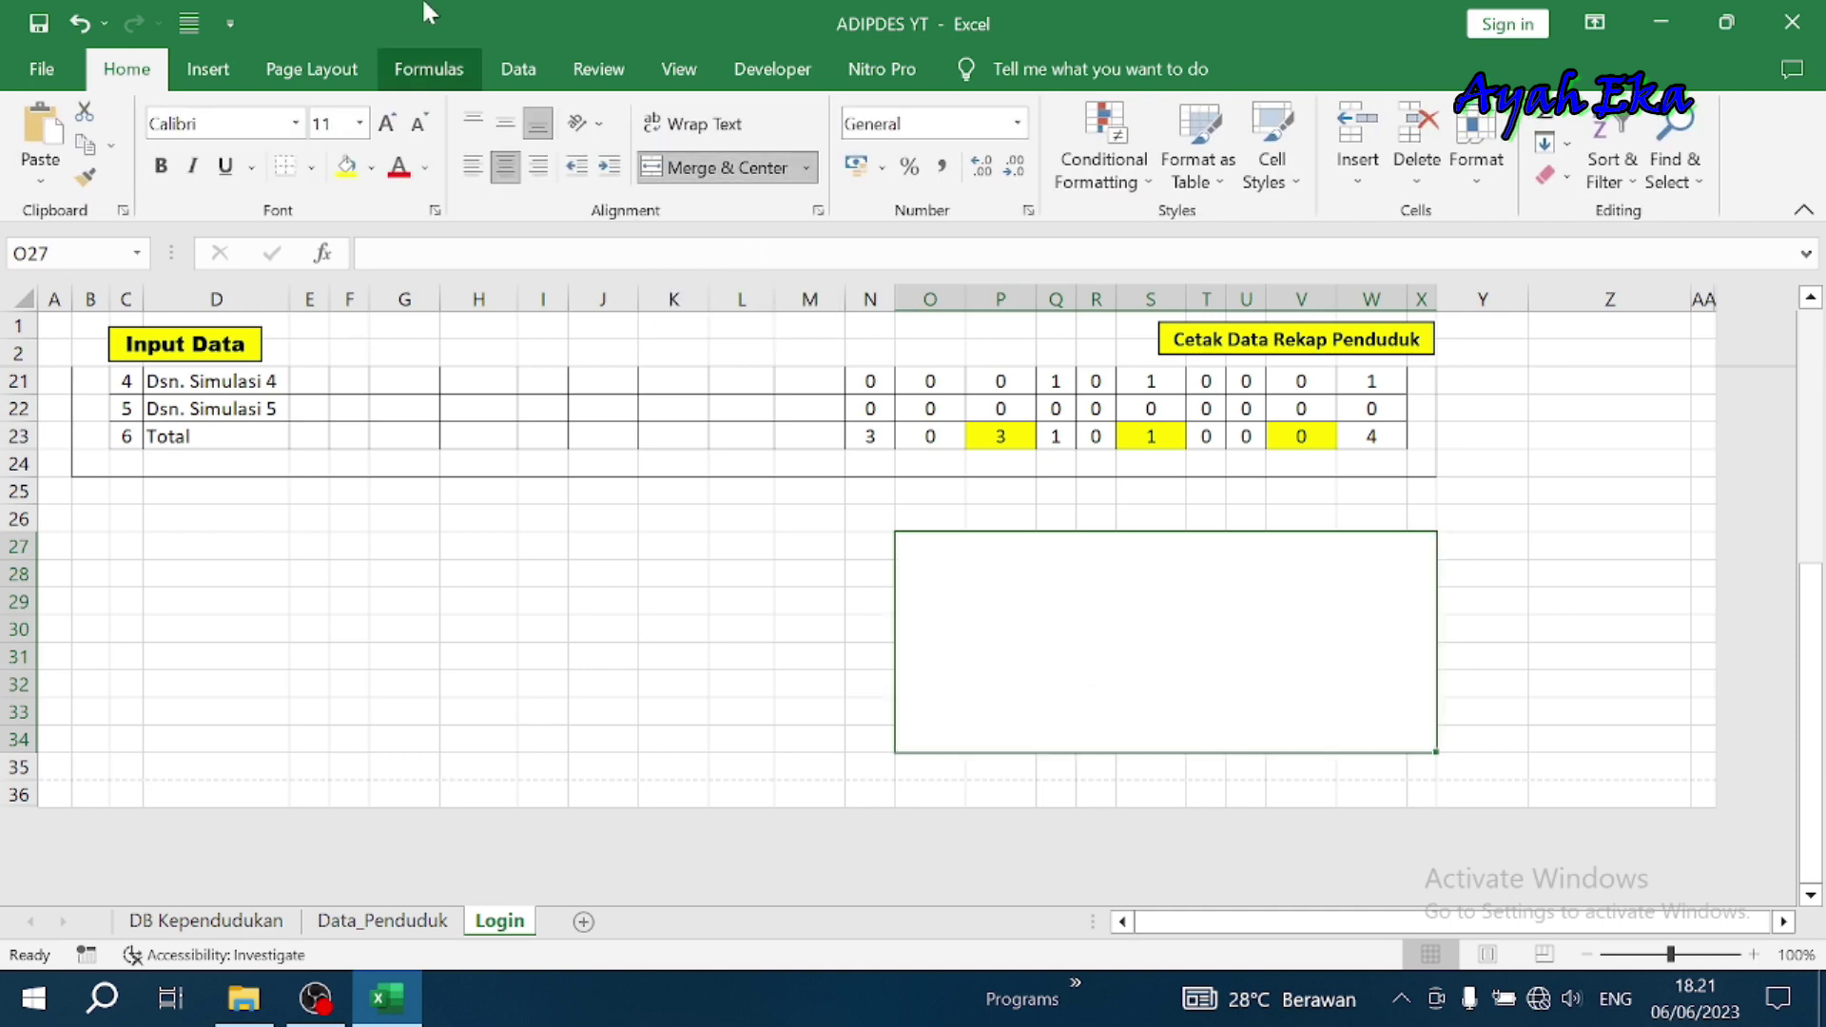
click(805, 167)
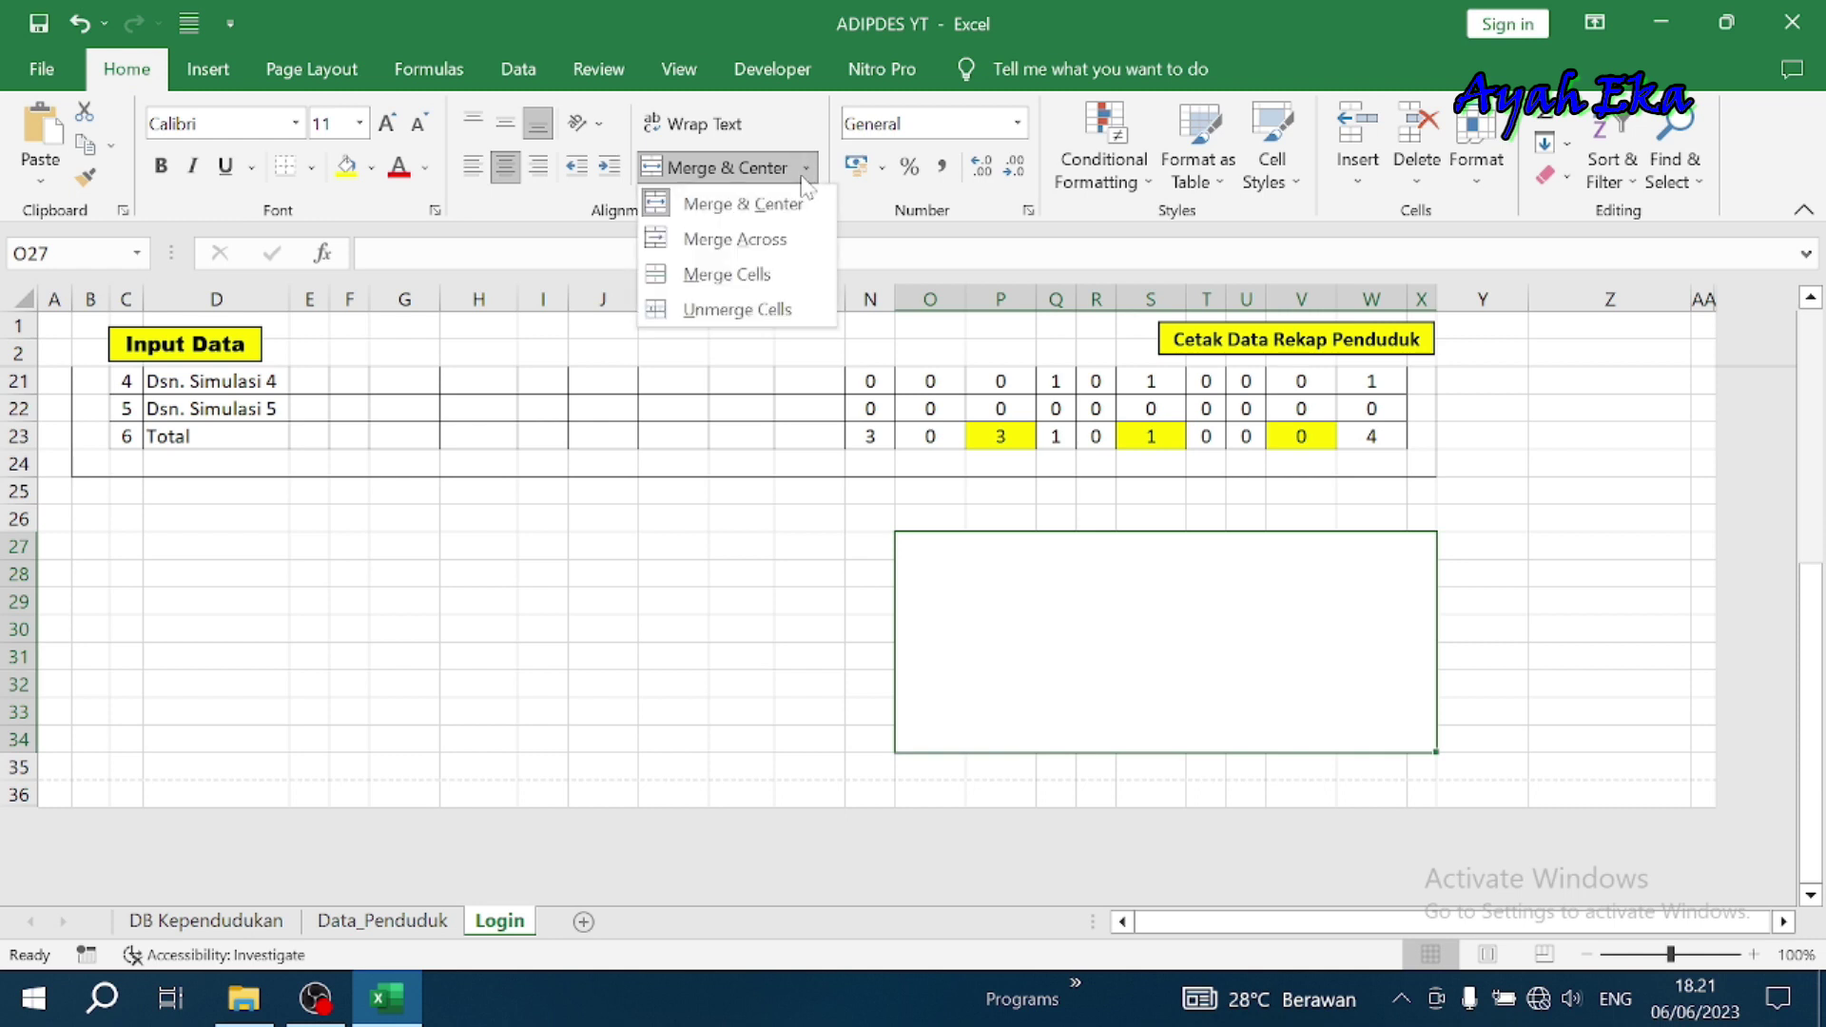
click(758, 242)
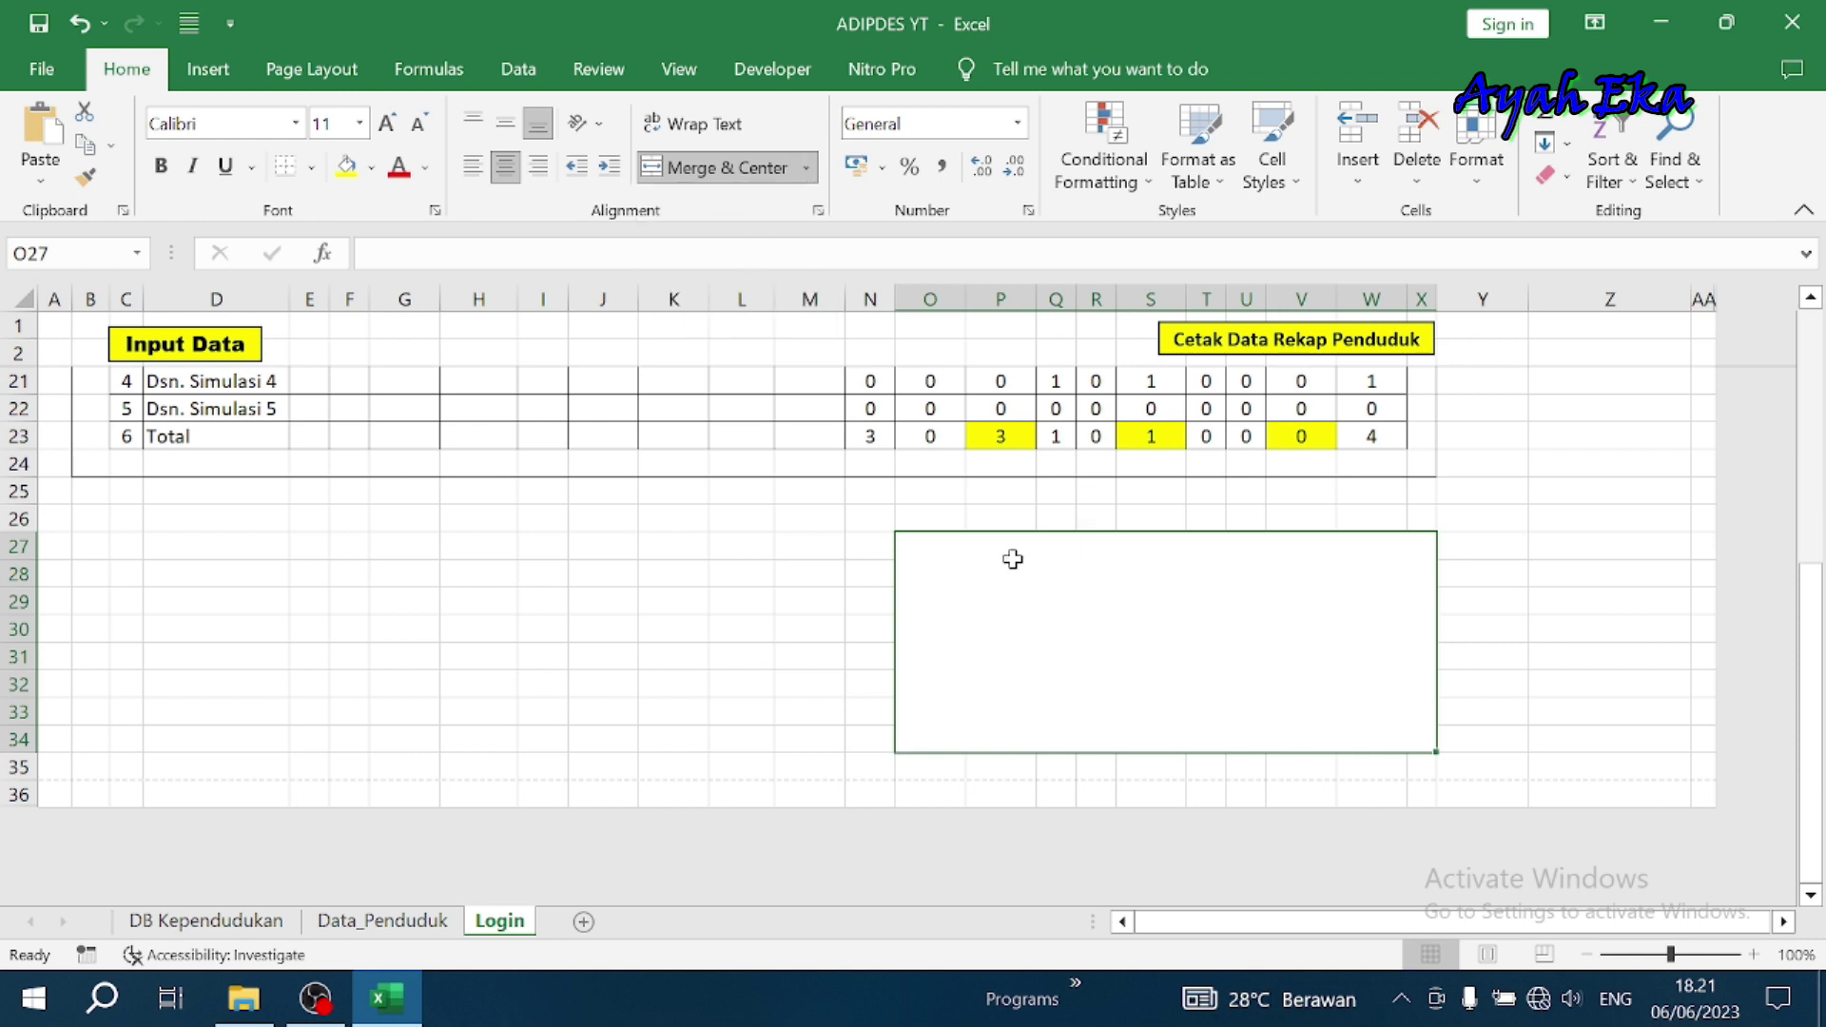
click(1088, 596)
click(998, 544)
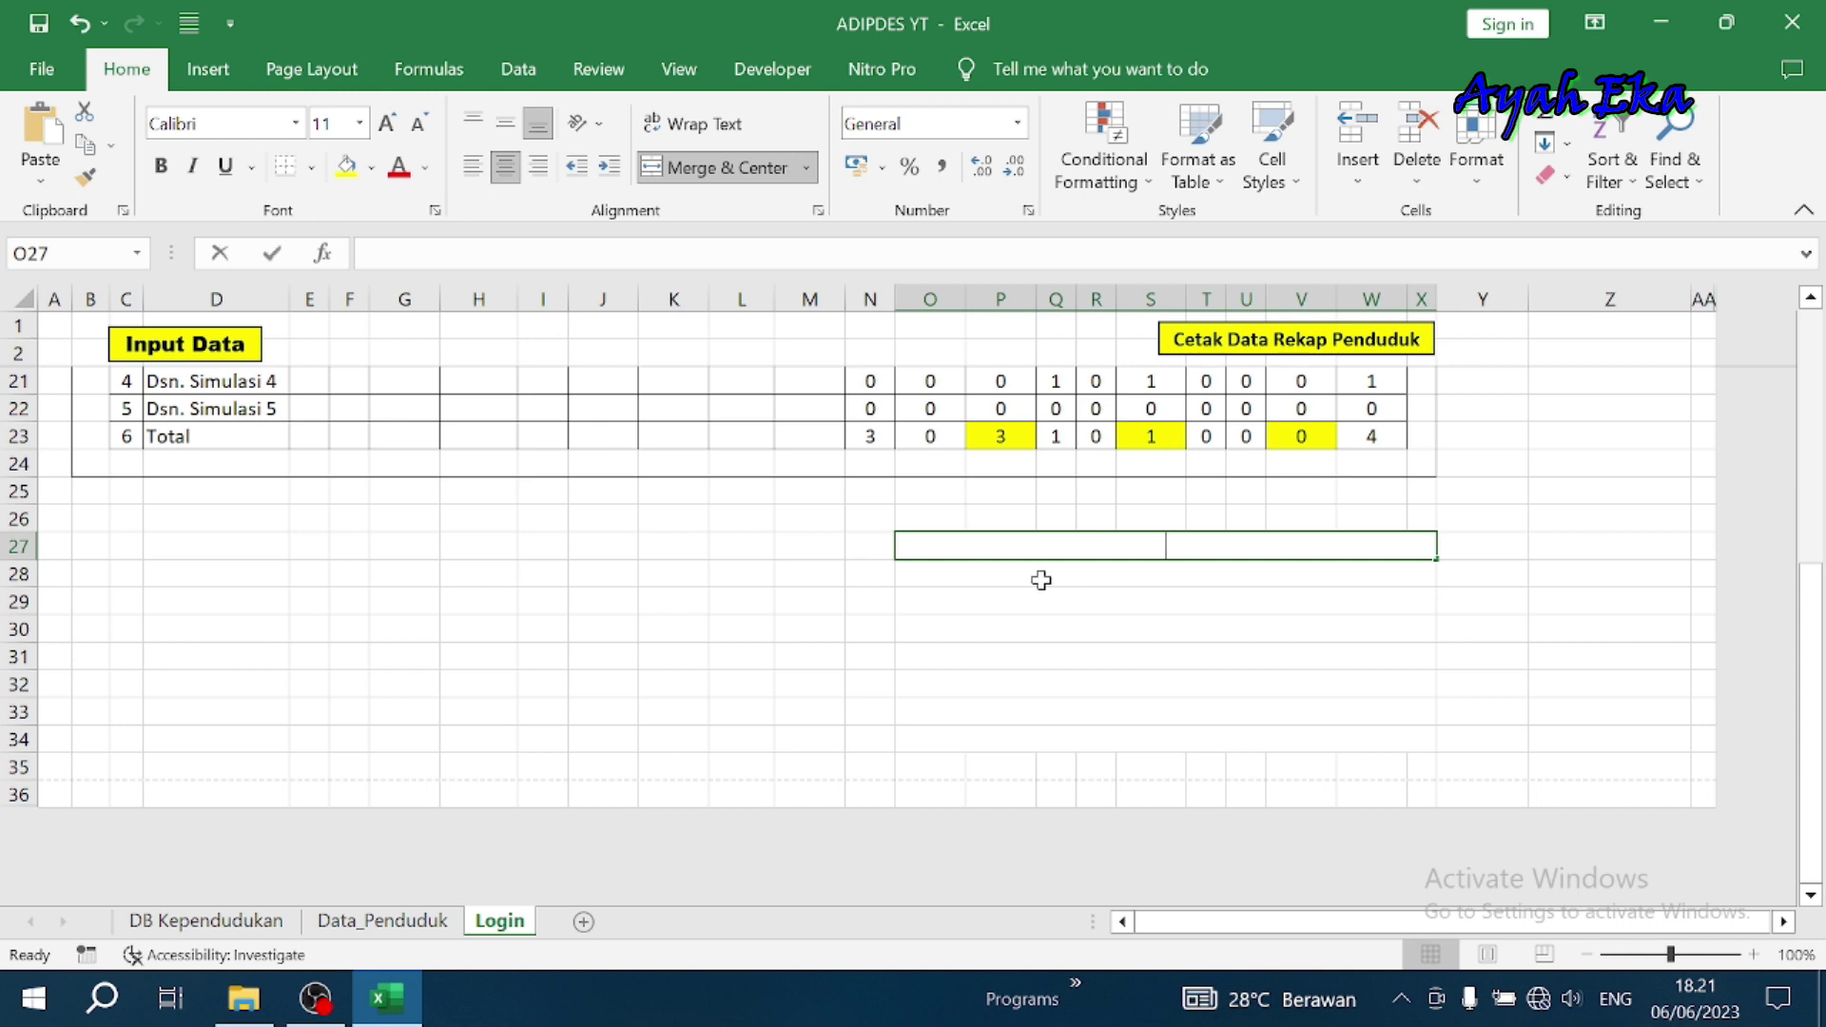
In O27 type the formula ="Desa Simulasi, " & TEXT(NOW();"dd mmmm yyyy")
text(=)
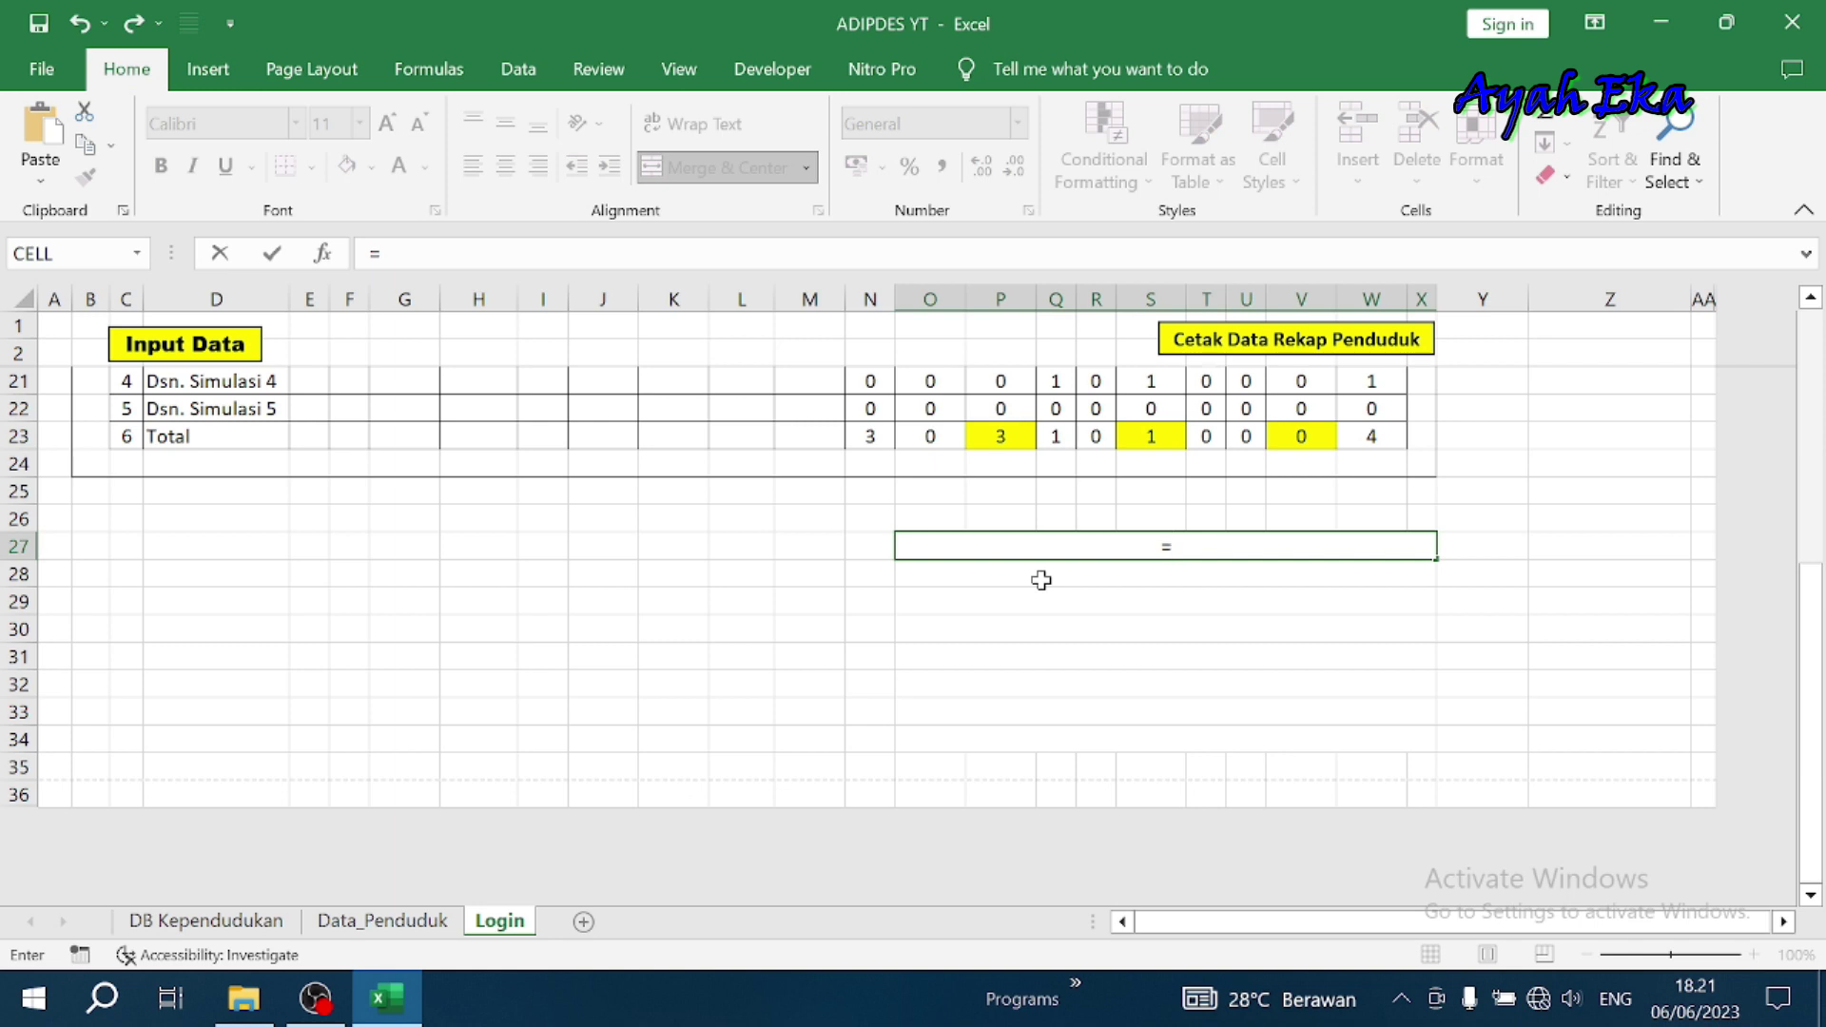
text(")
text(Desa )
text(Simulasi)
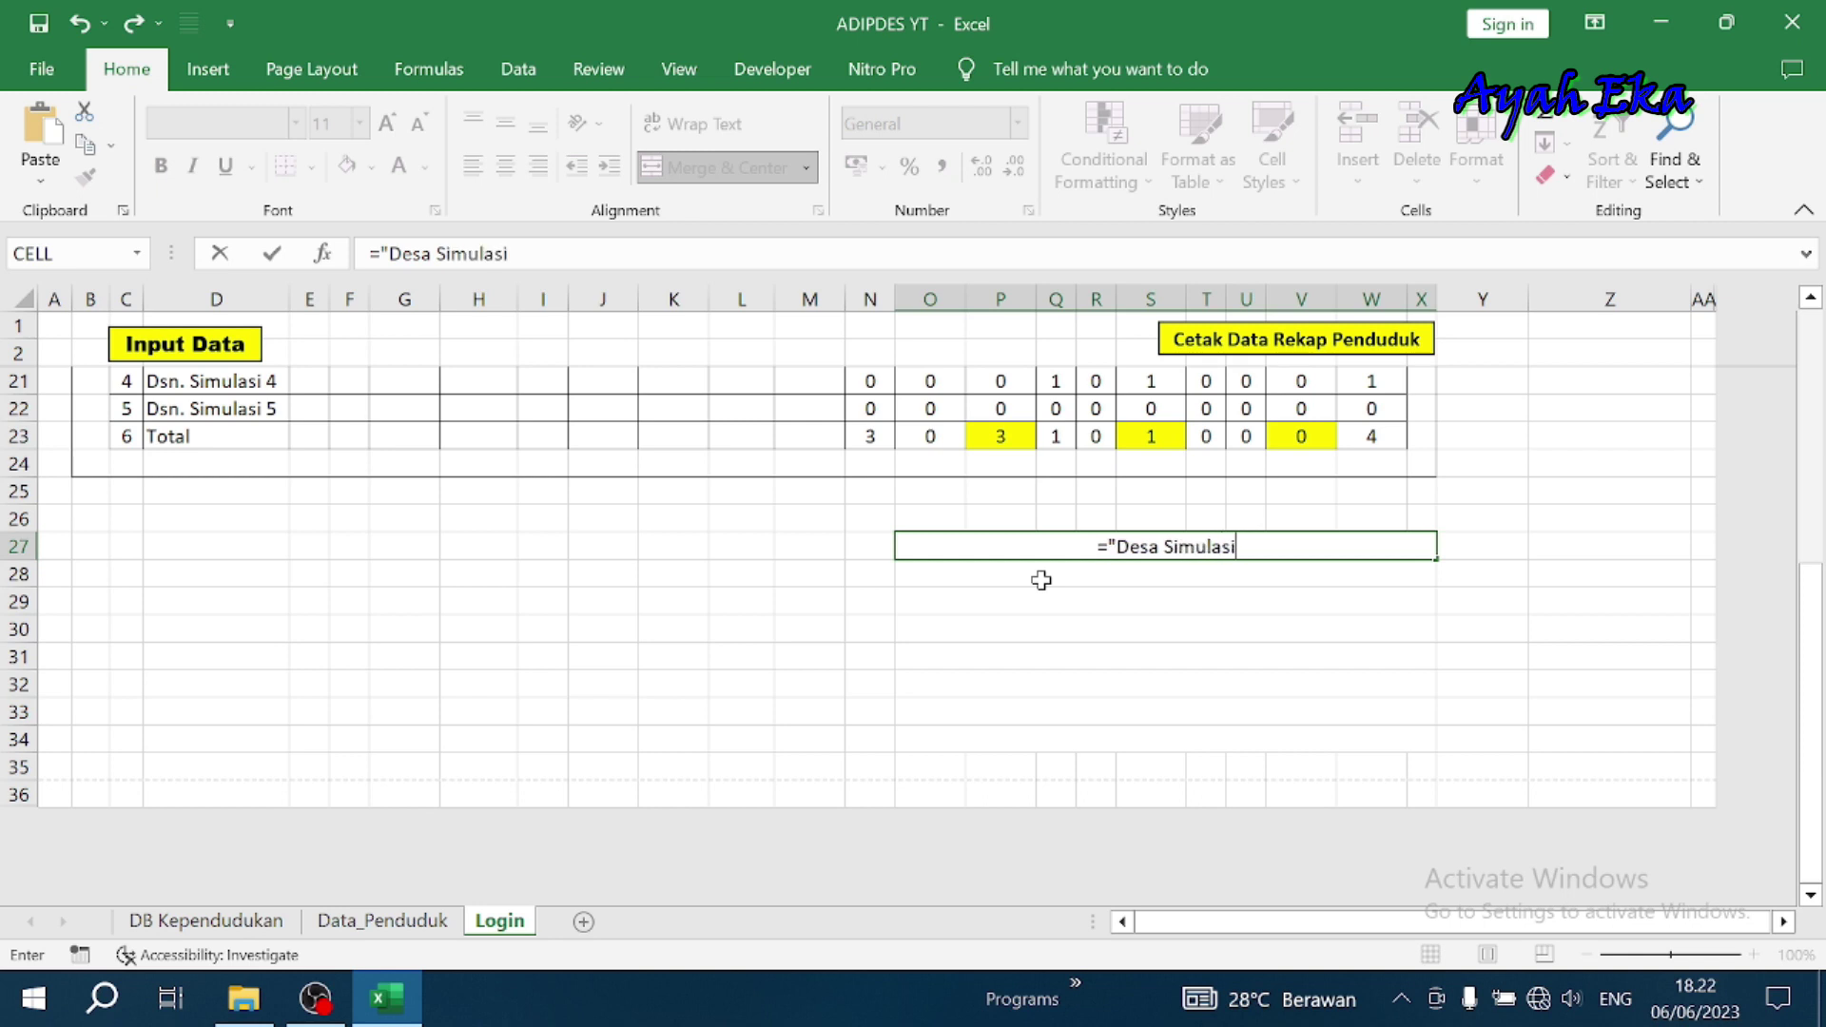
text(')
key(BackSpace)
text(,)
text( ")
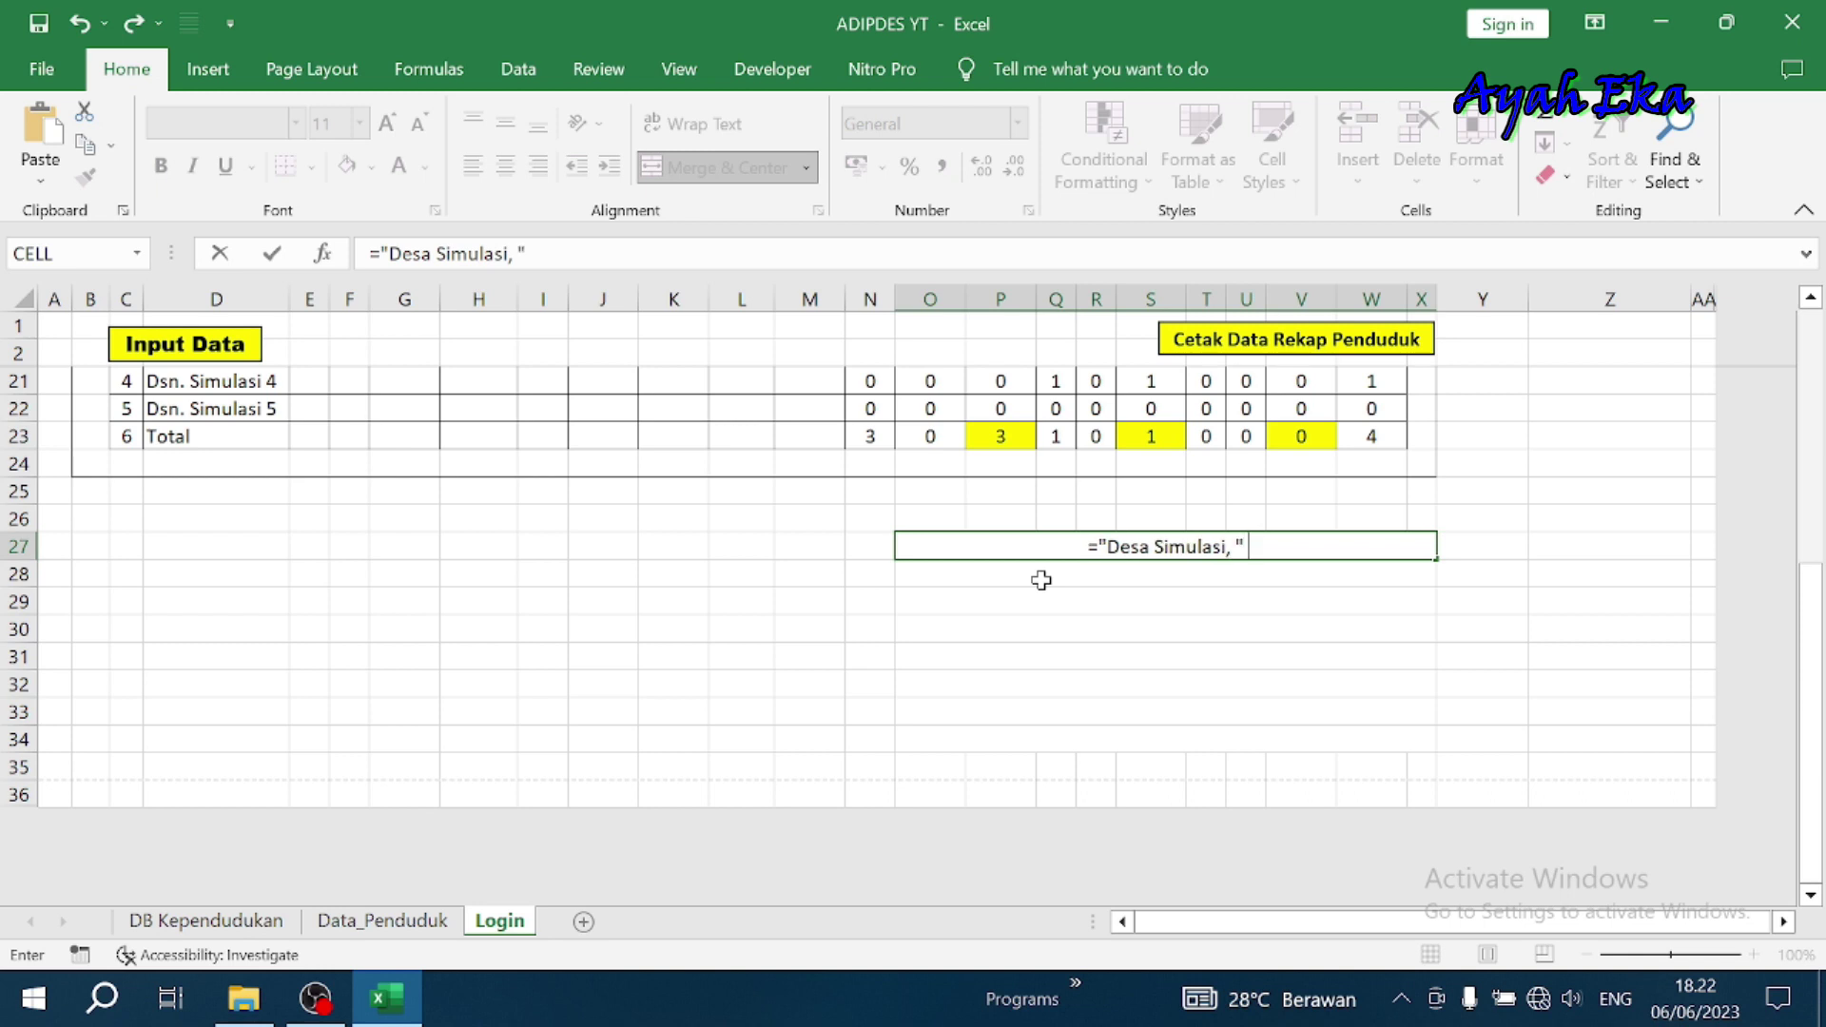
text( & )
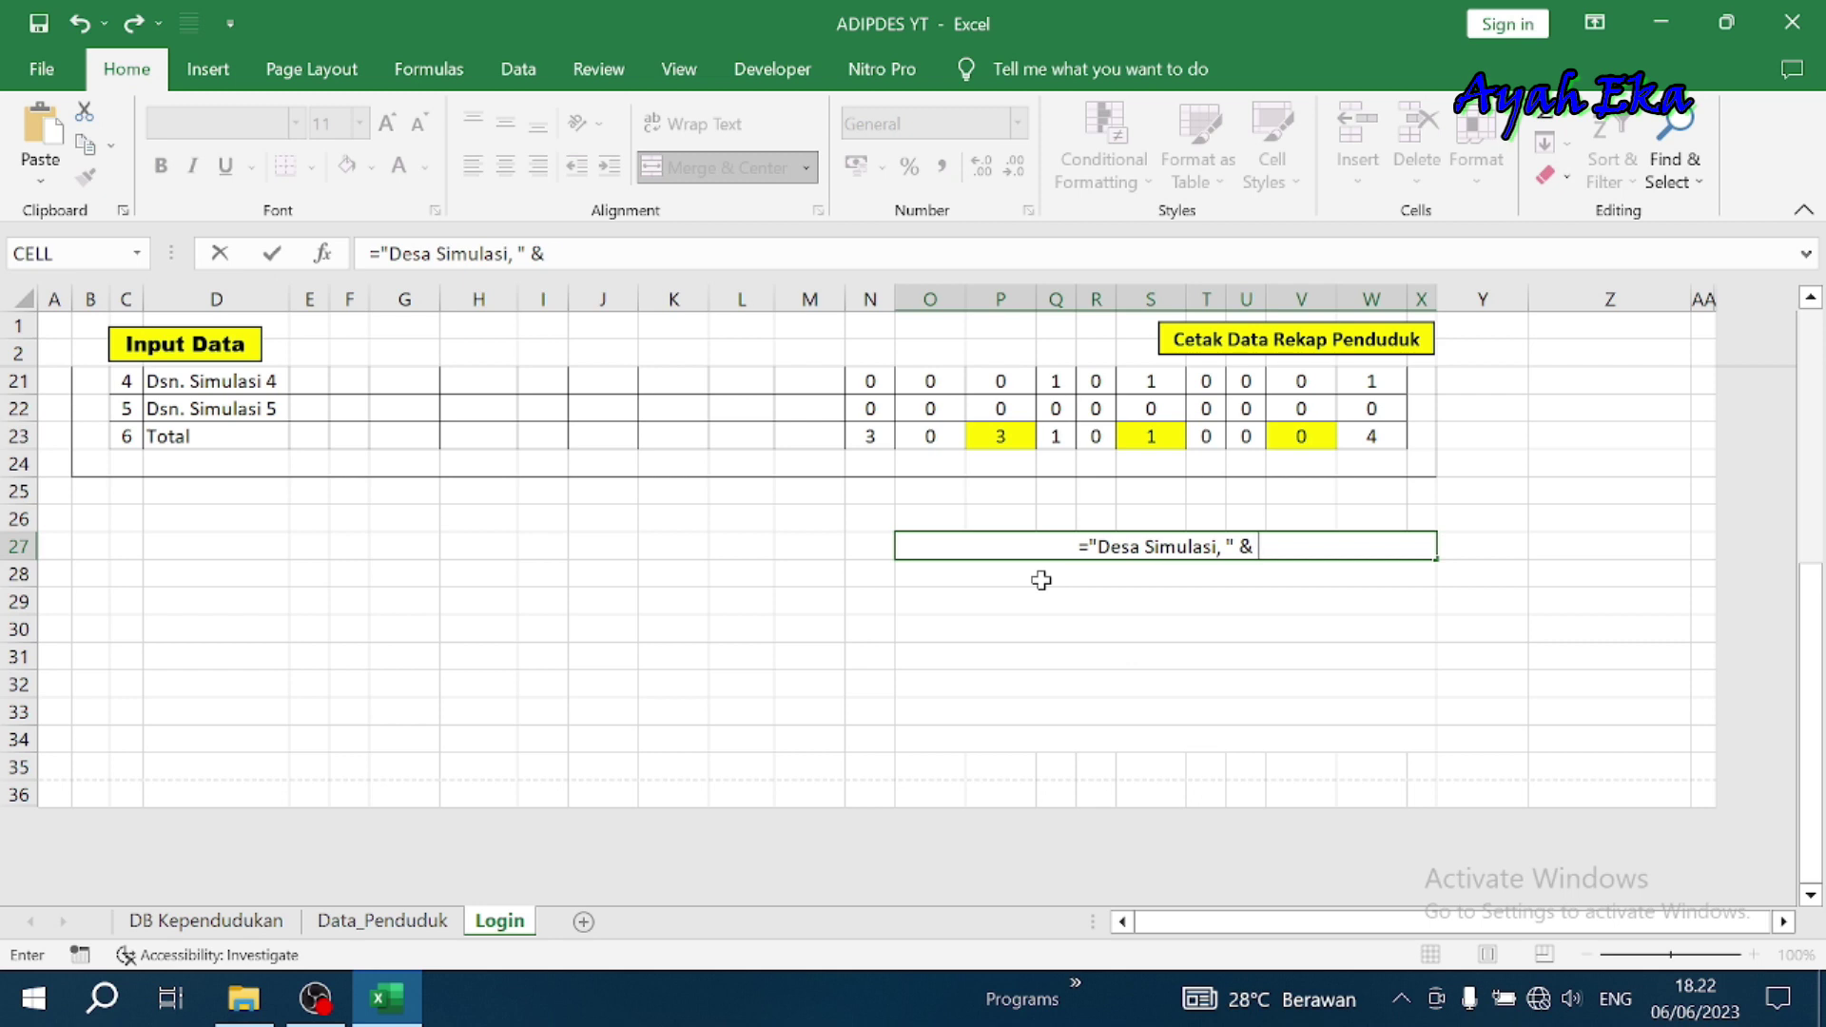
text(Te)
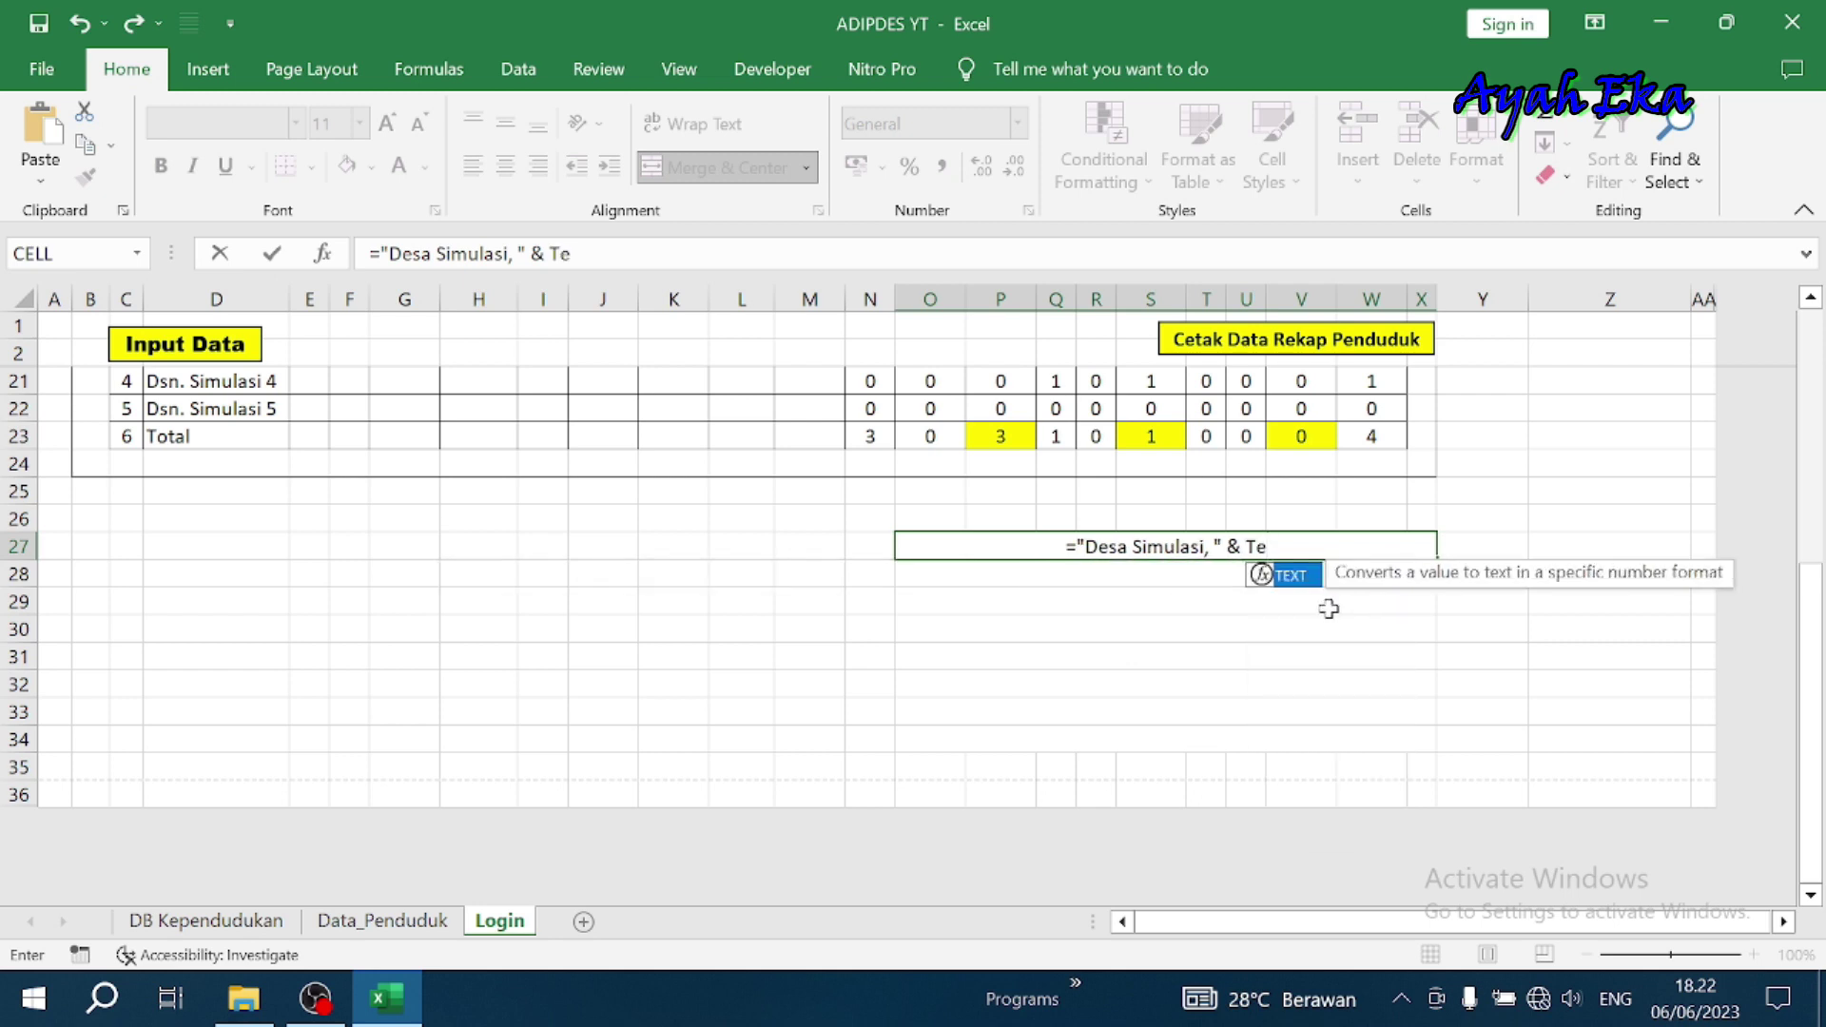
double_click(1291, 576)
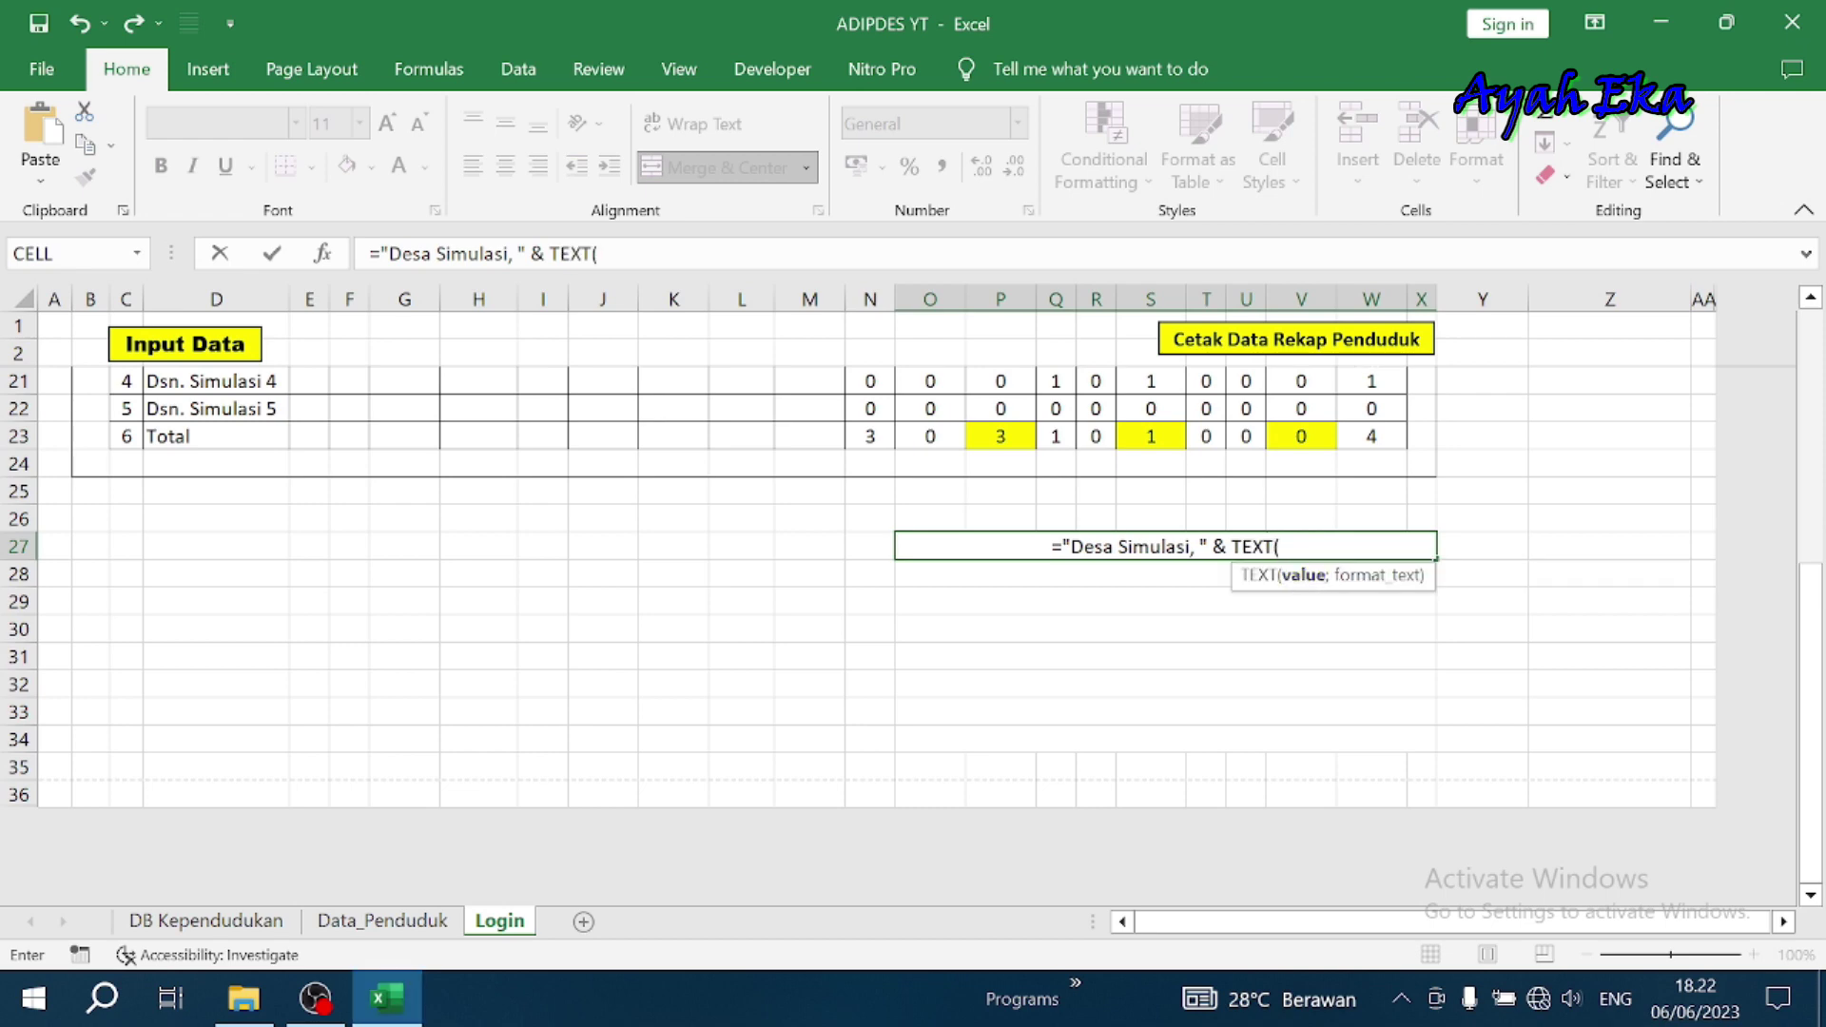
text(no)
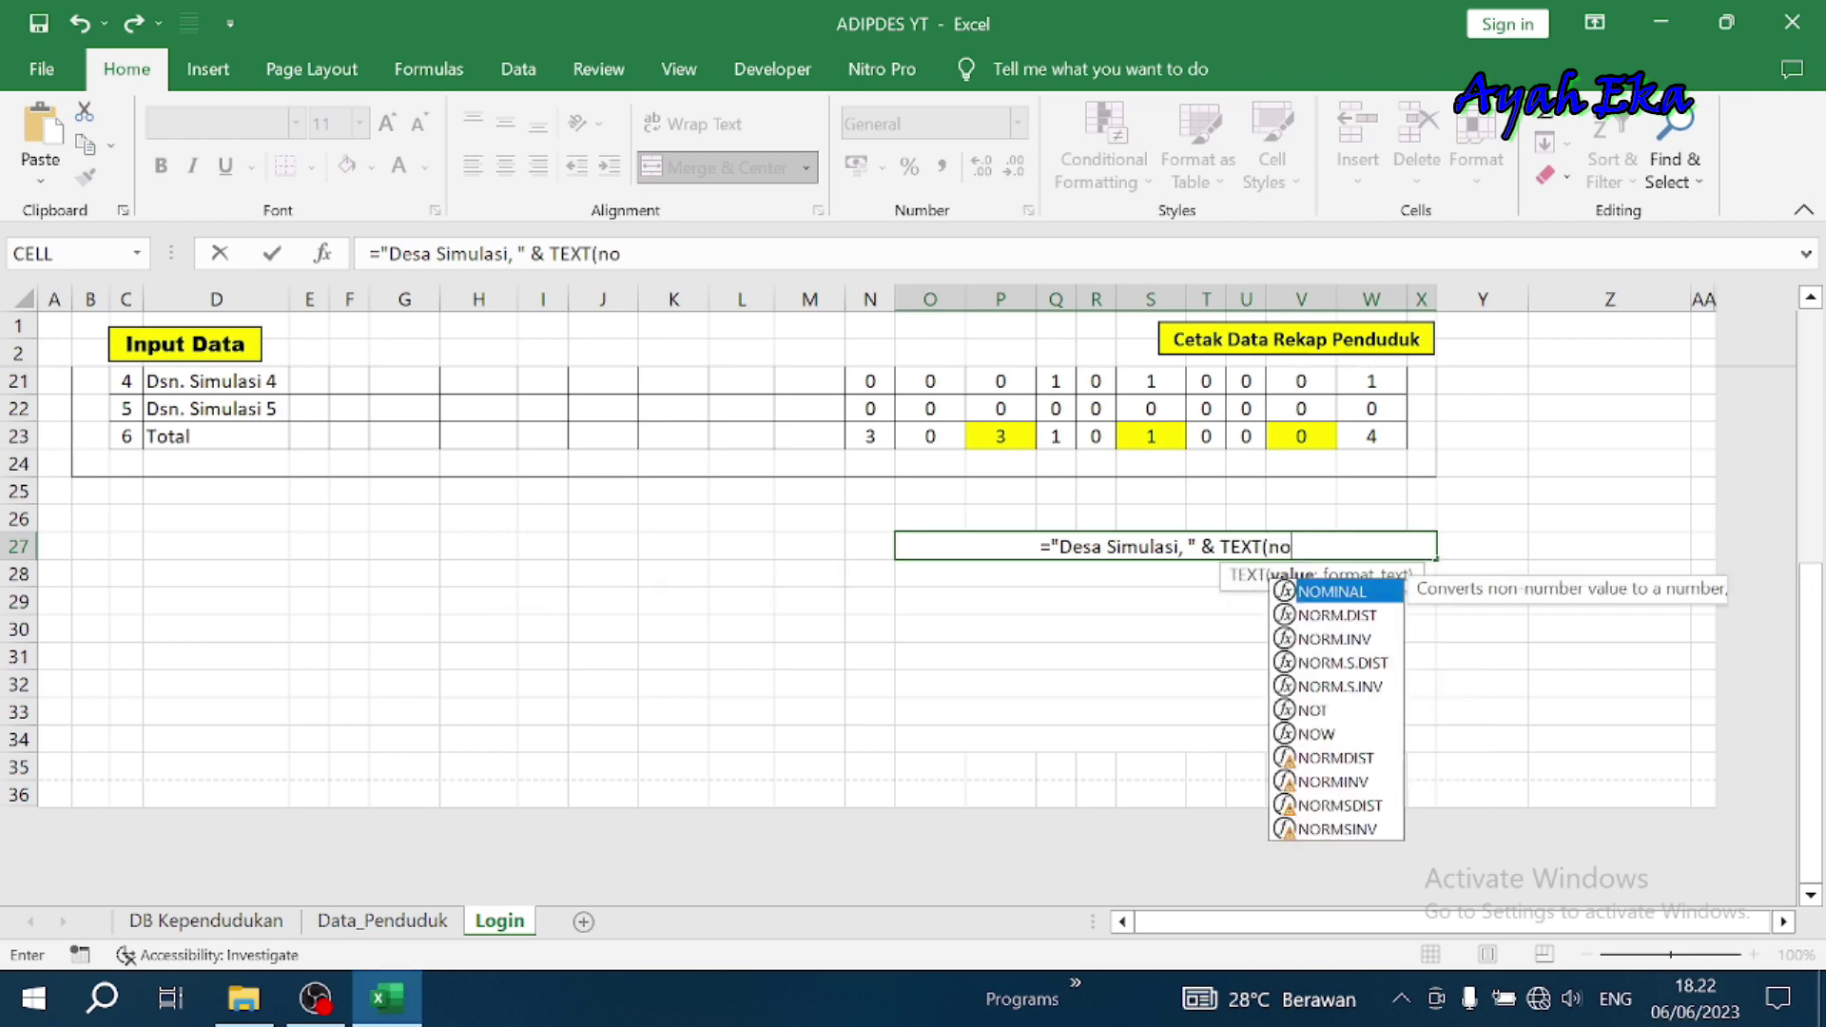
text(w)
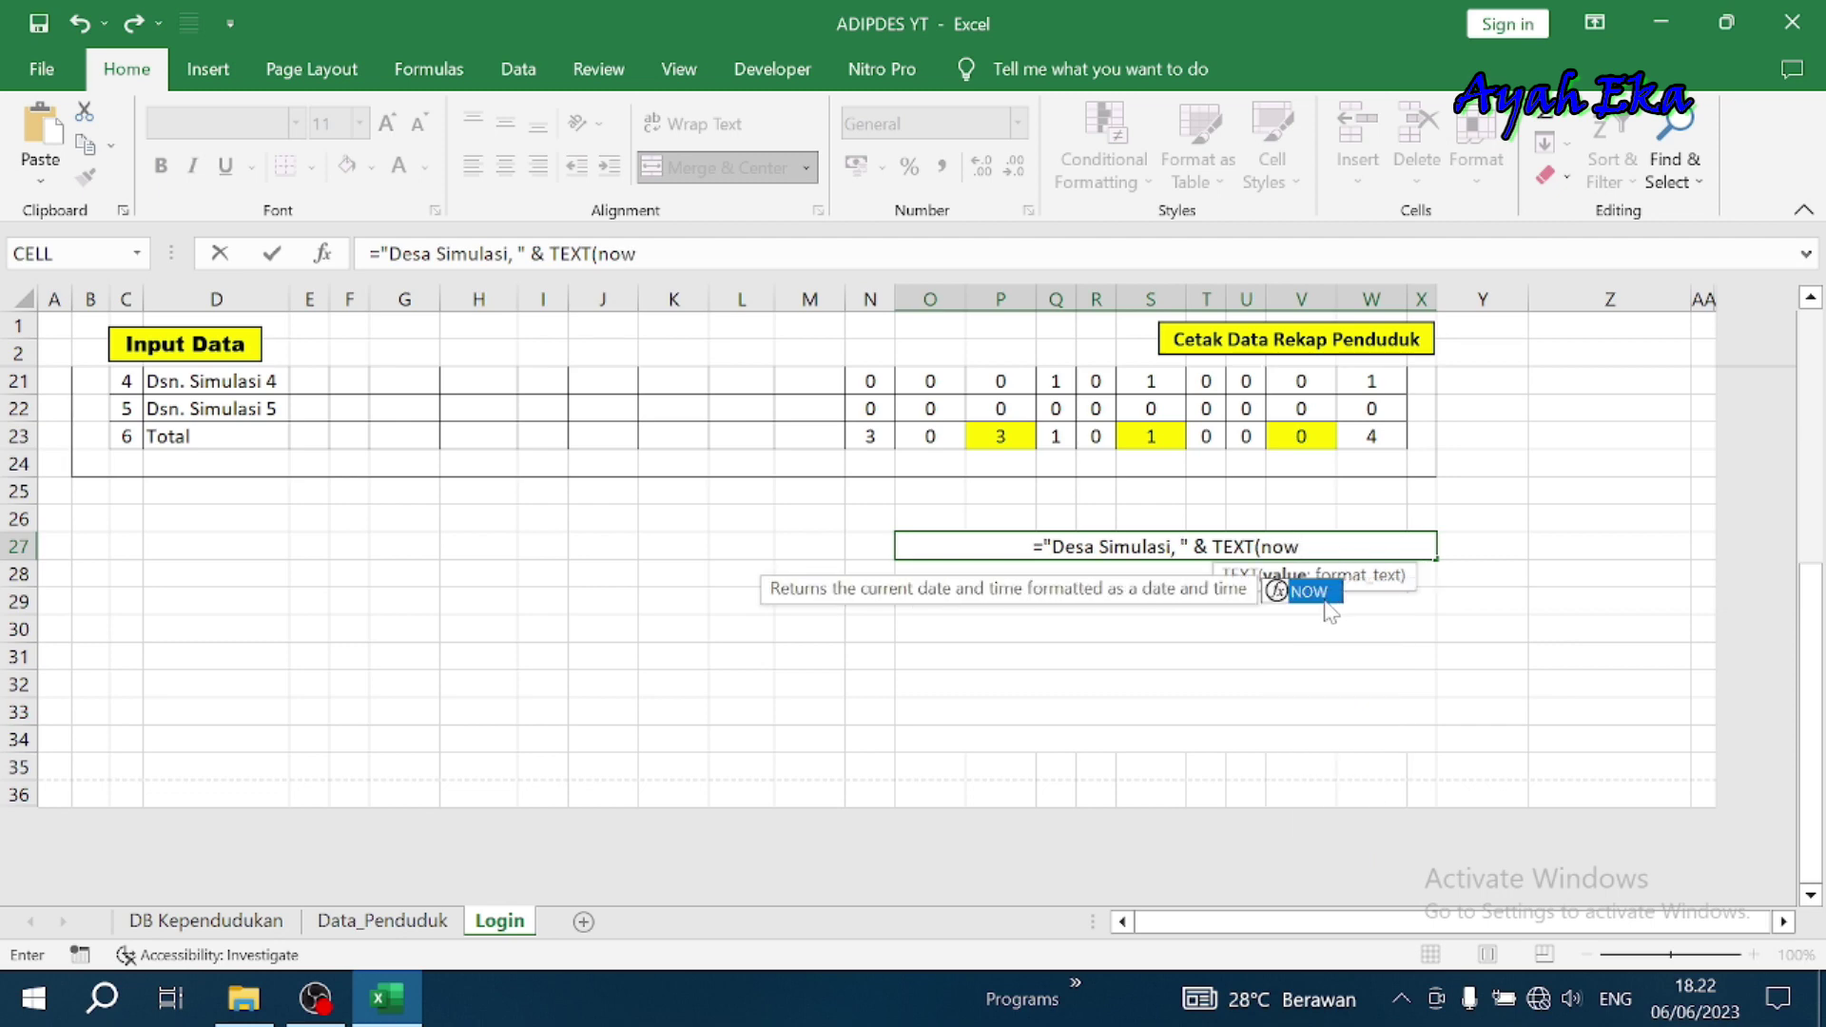
double_click(1324, 597)
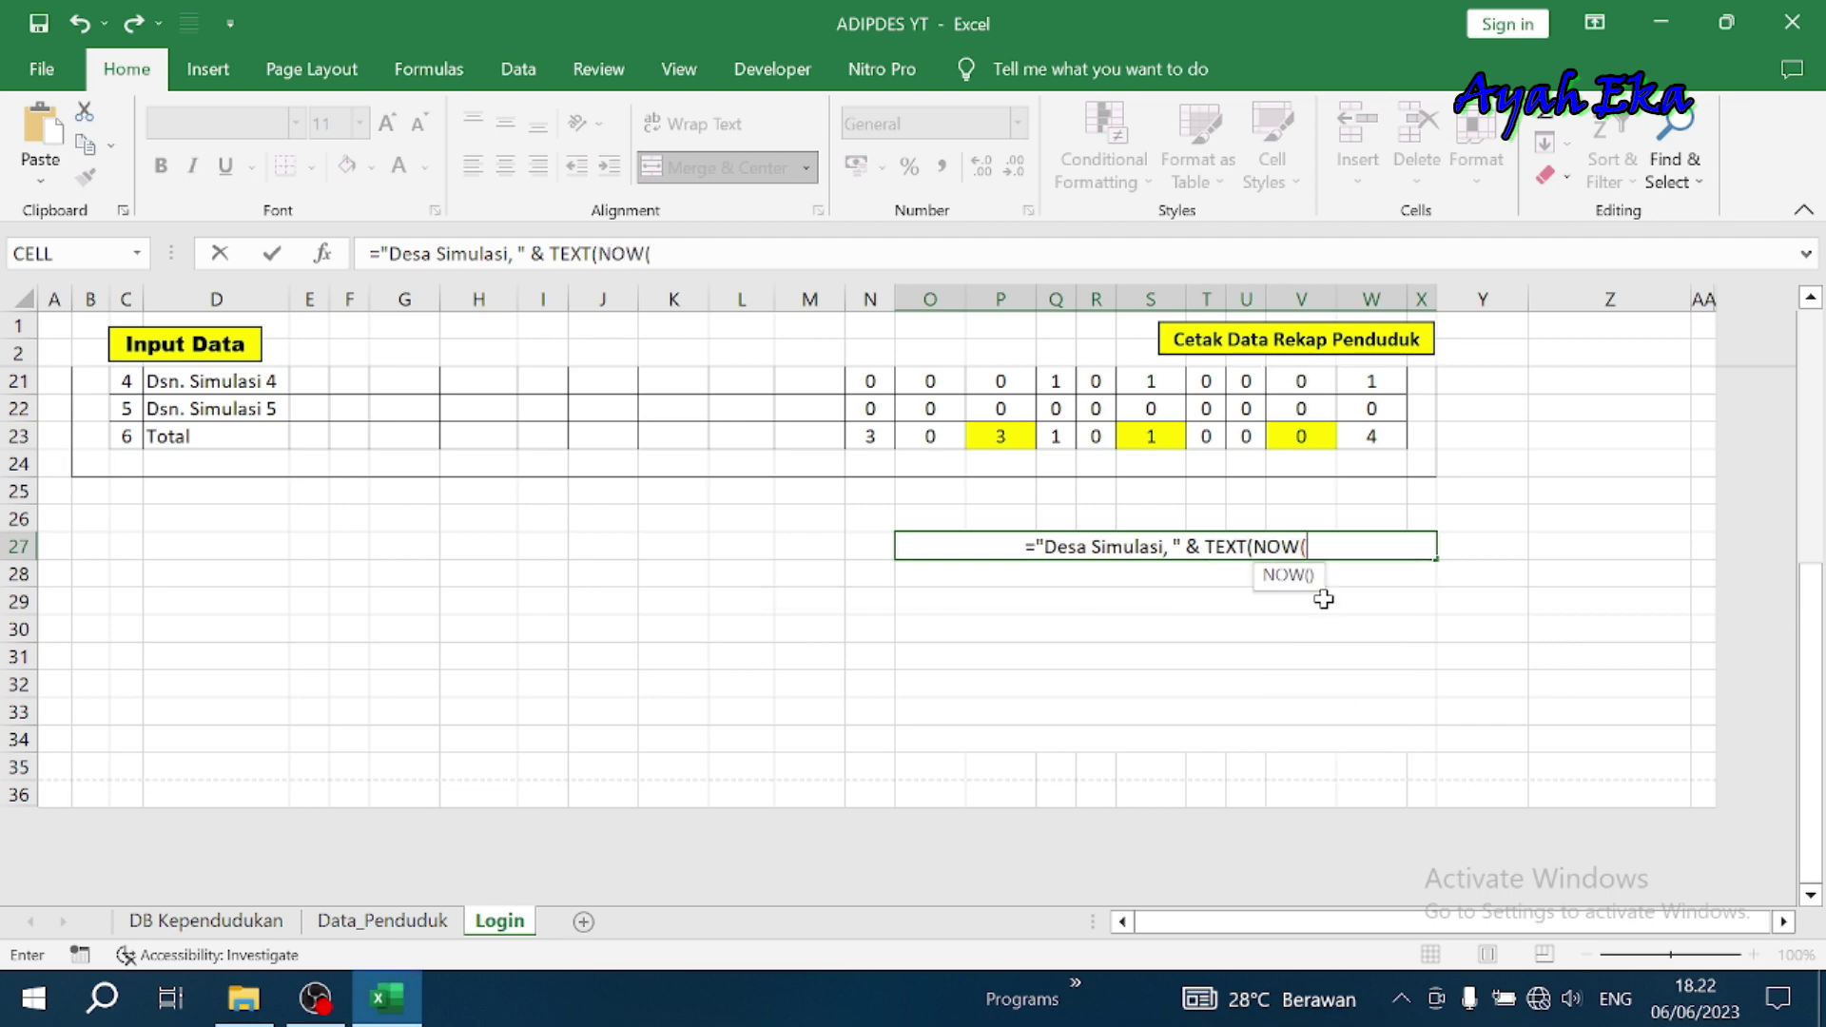
text(;)
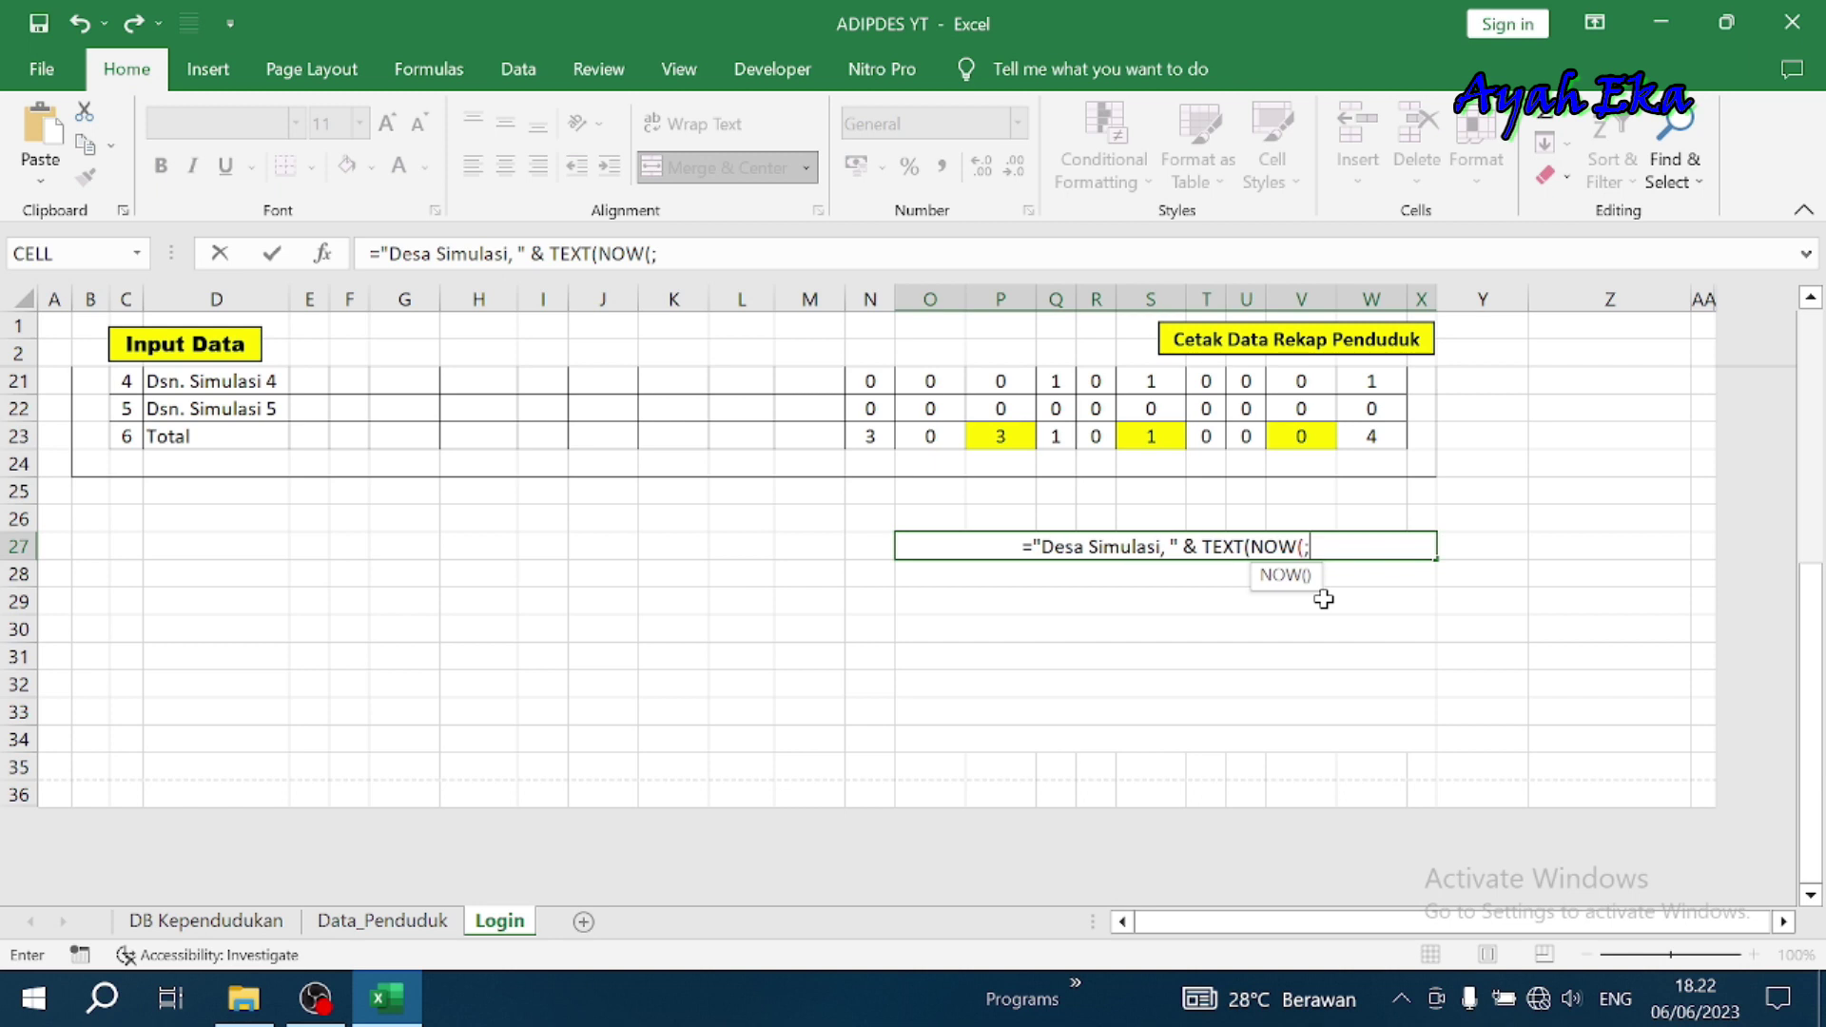
text("dd)
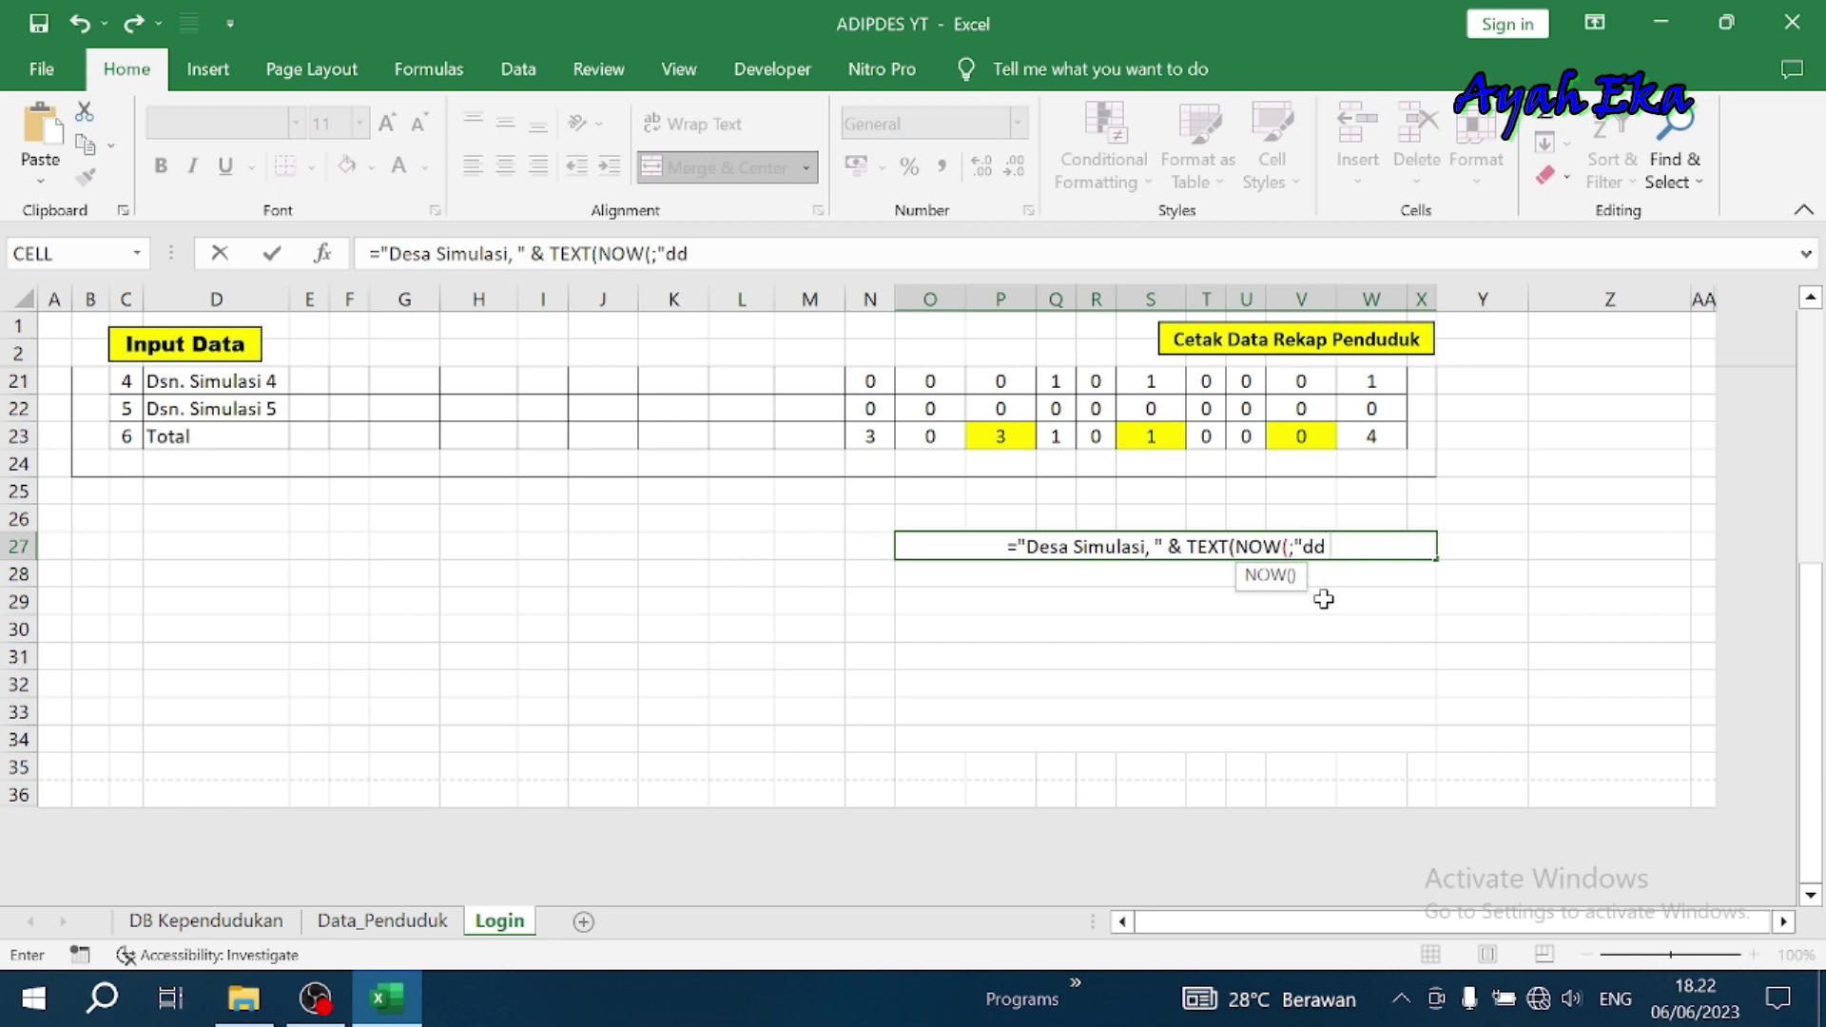
text( mmmm )
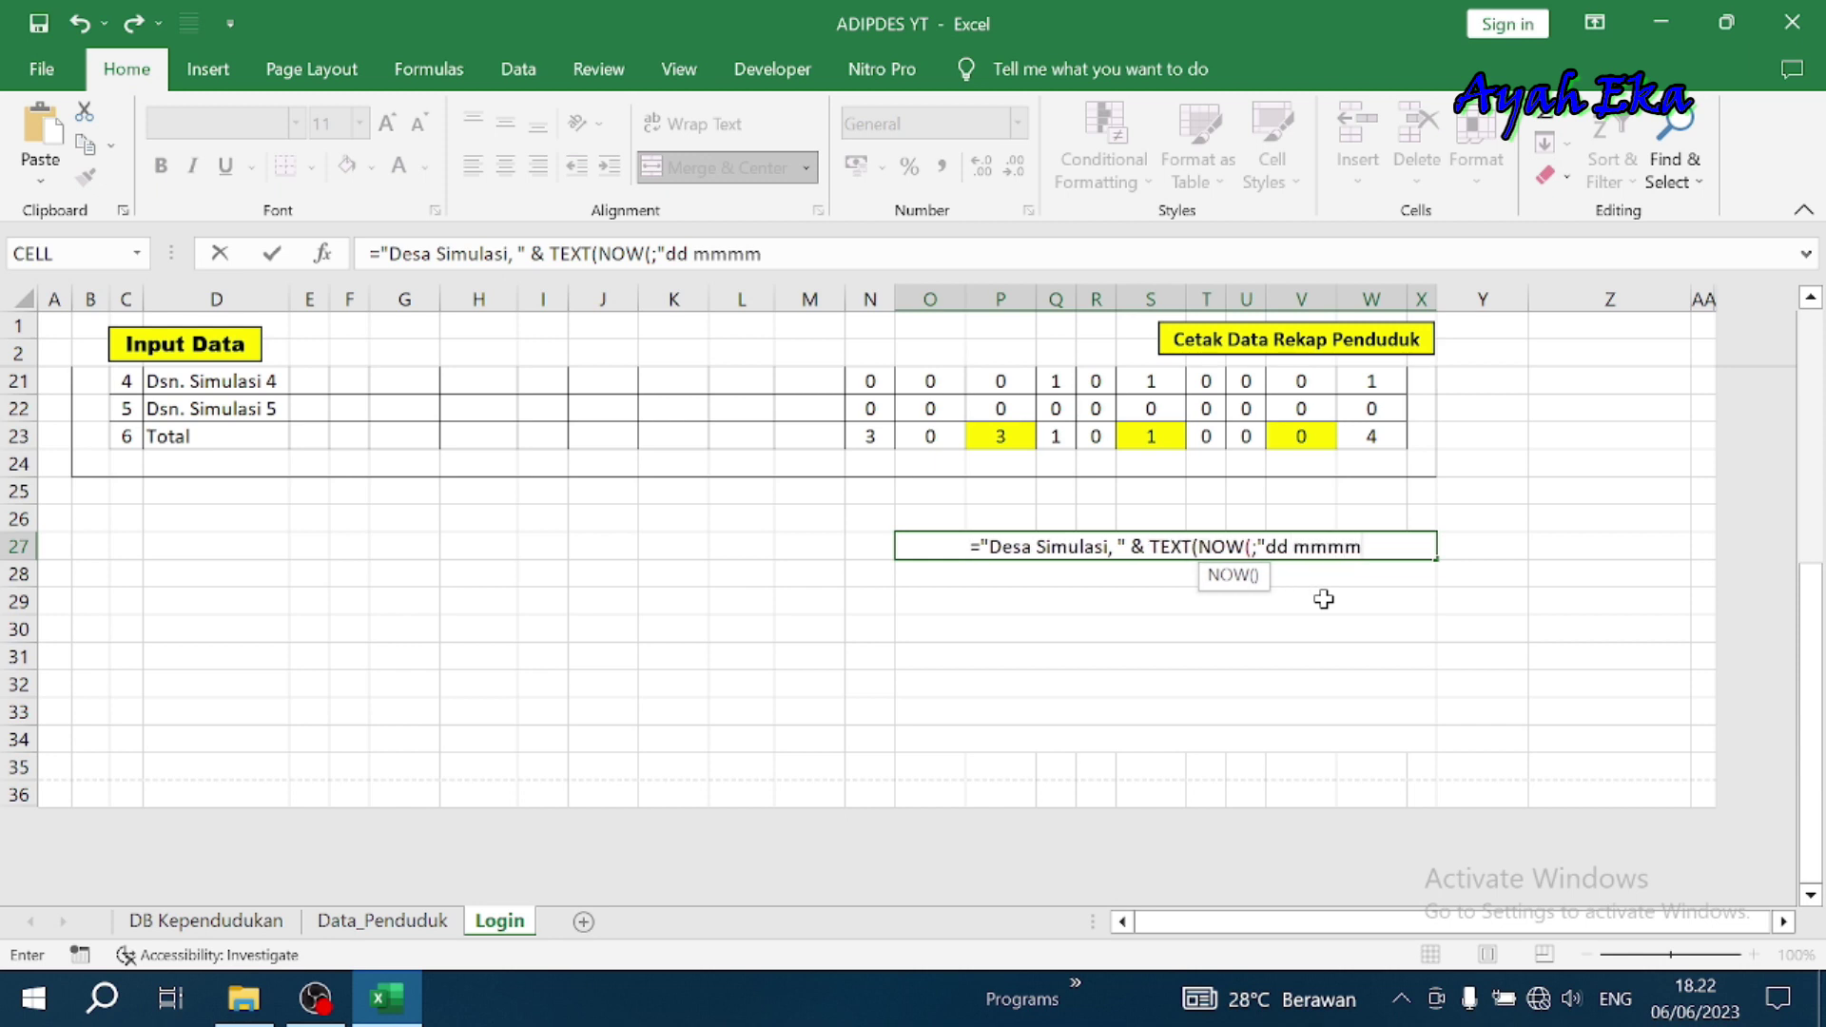
text(yyyy")
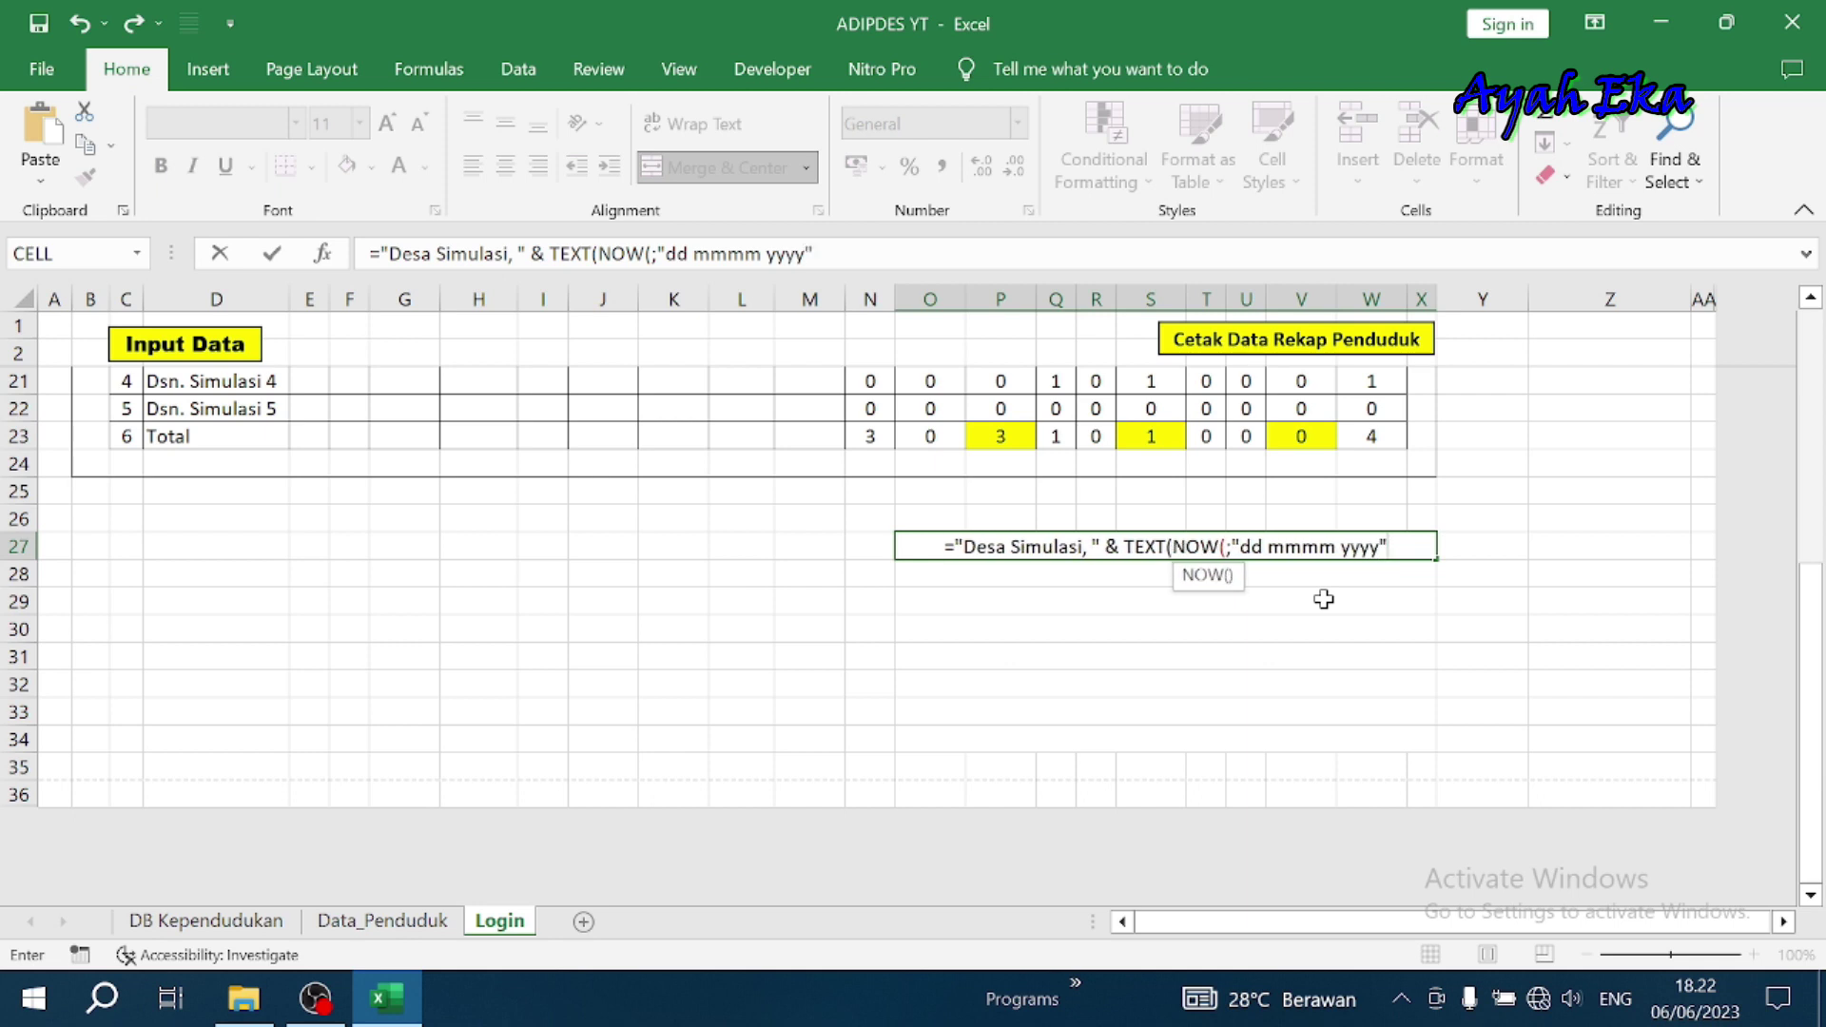
text())
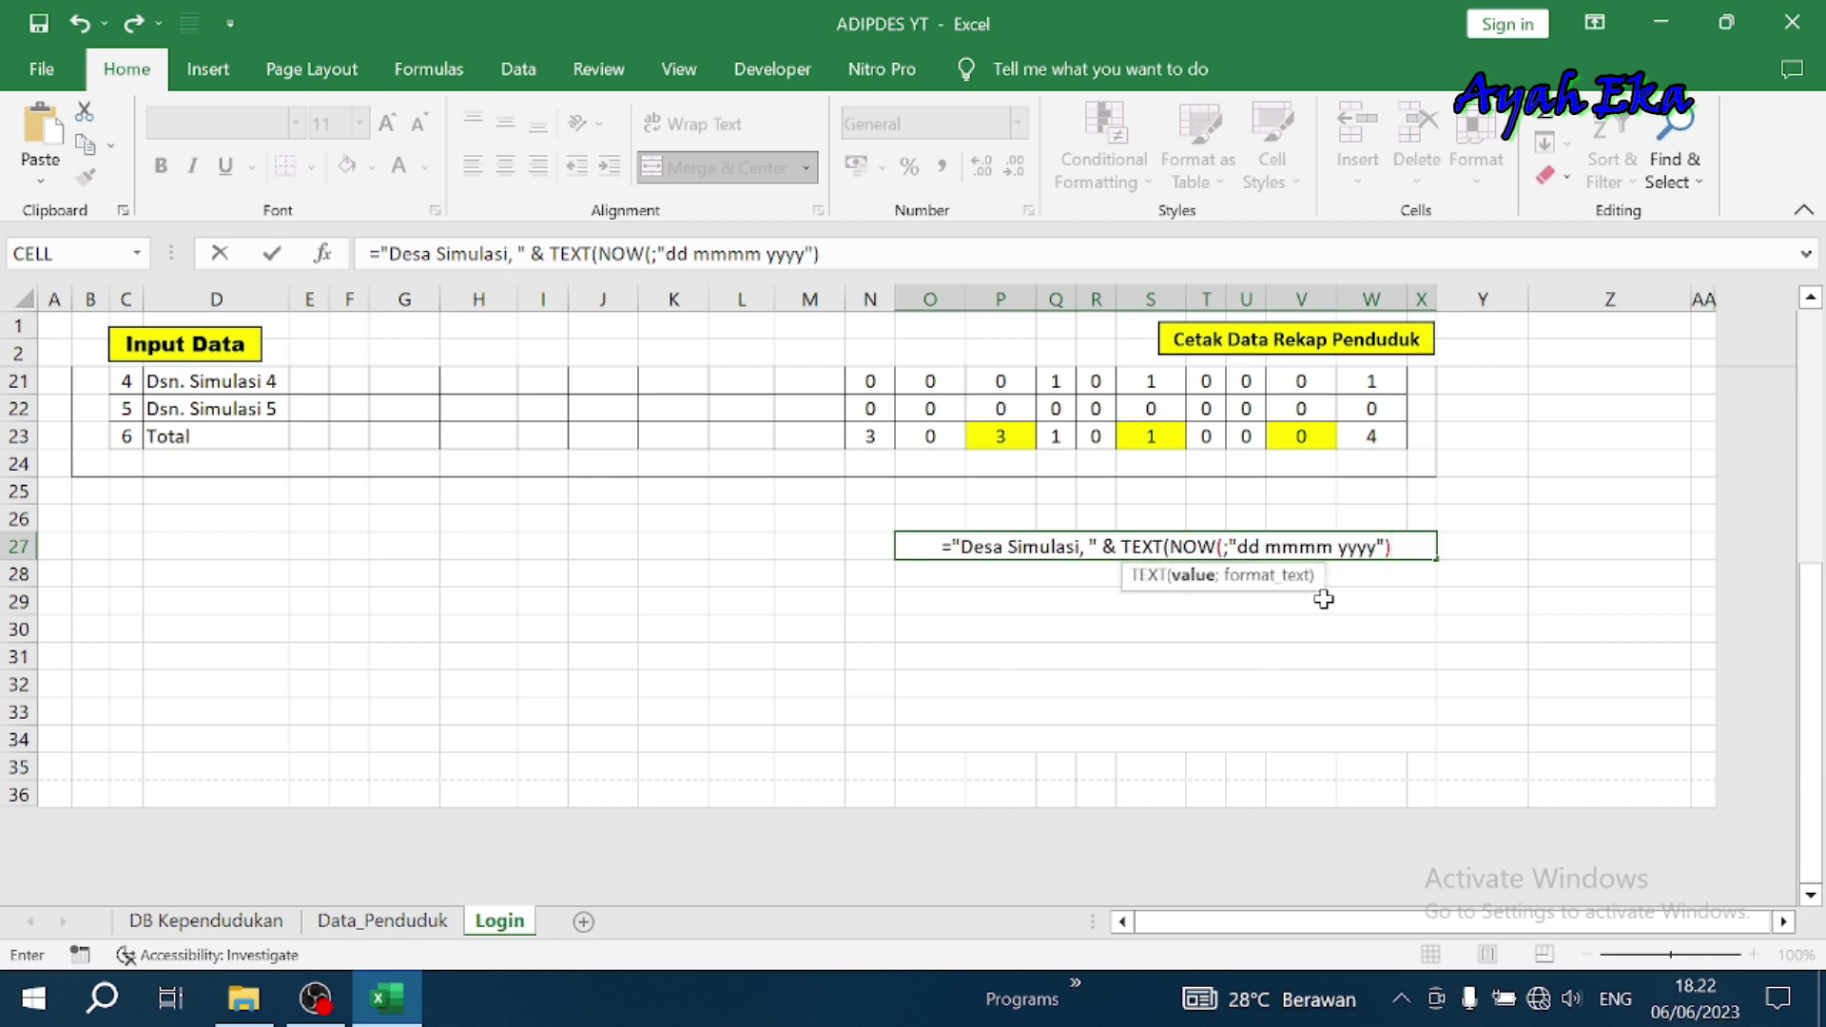
text())
Fix the extra-parenthesis error so O27 shows 'Desa Simulasi, 06 Juni 2023'
key(Return)
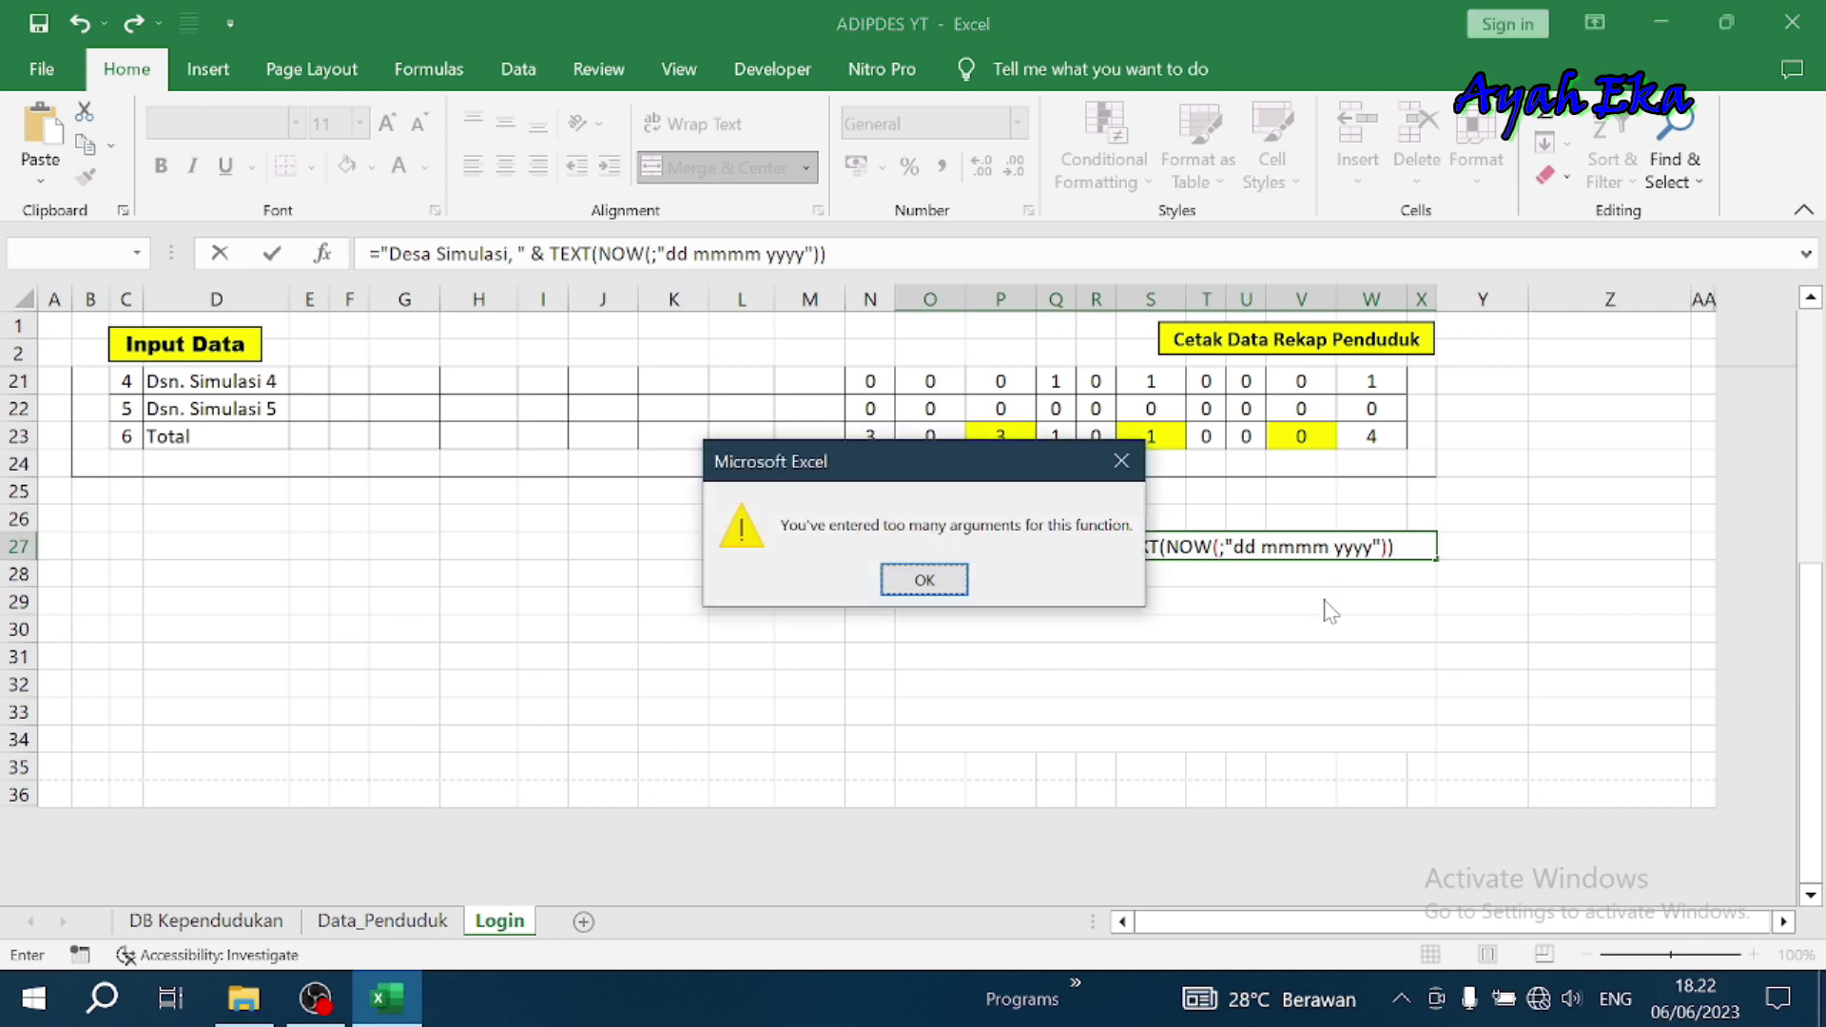
click(942, 584)
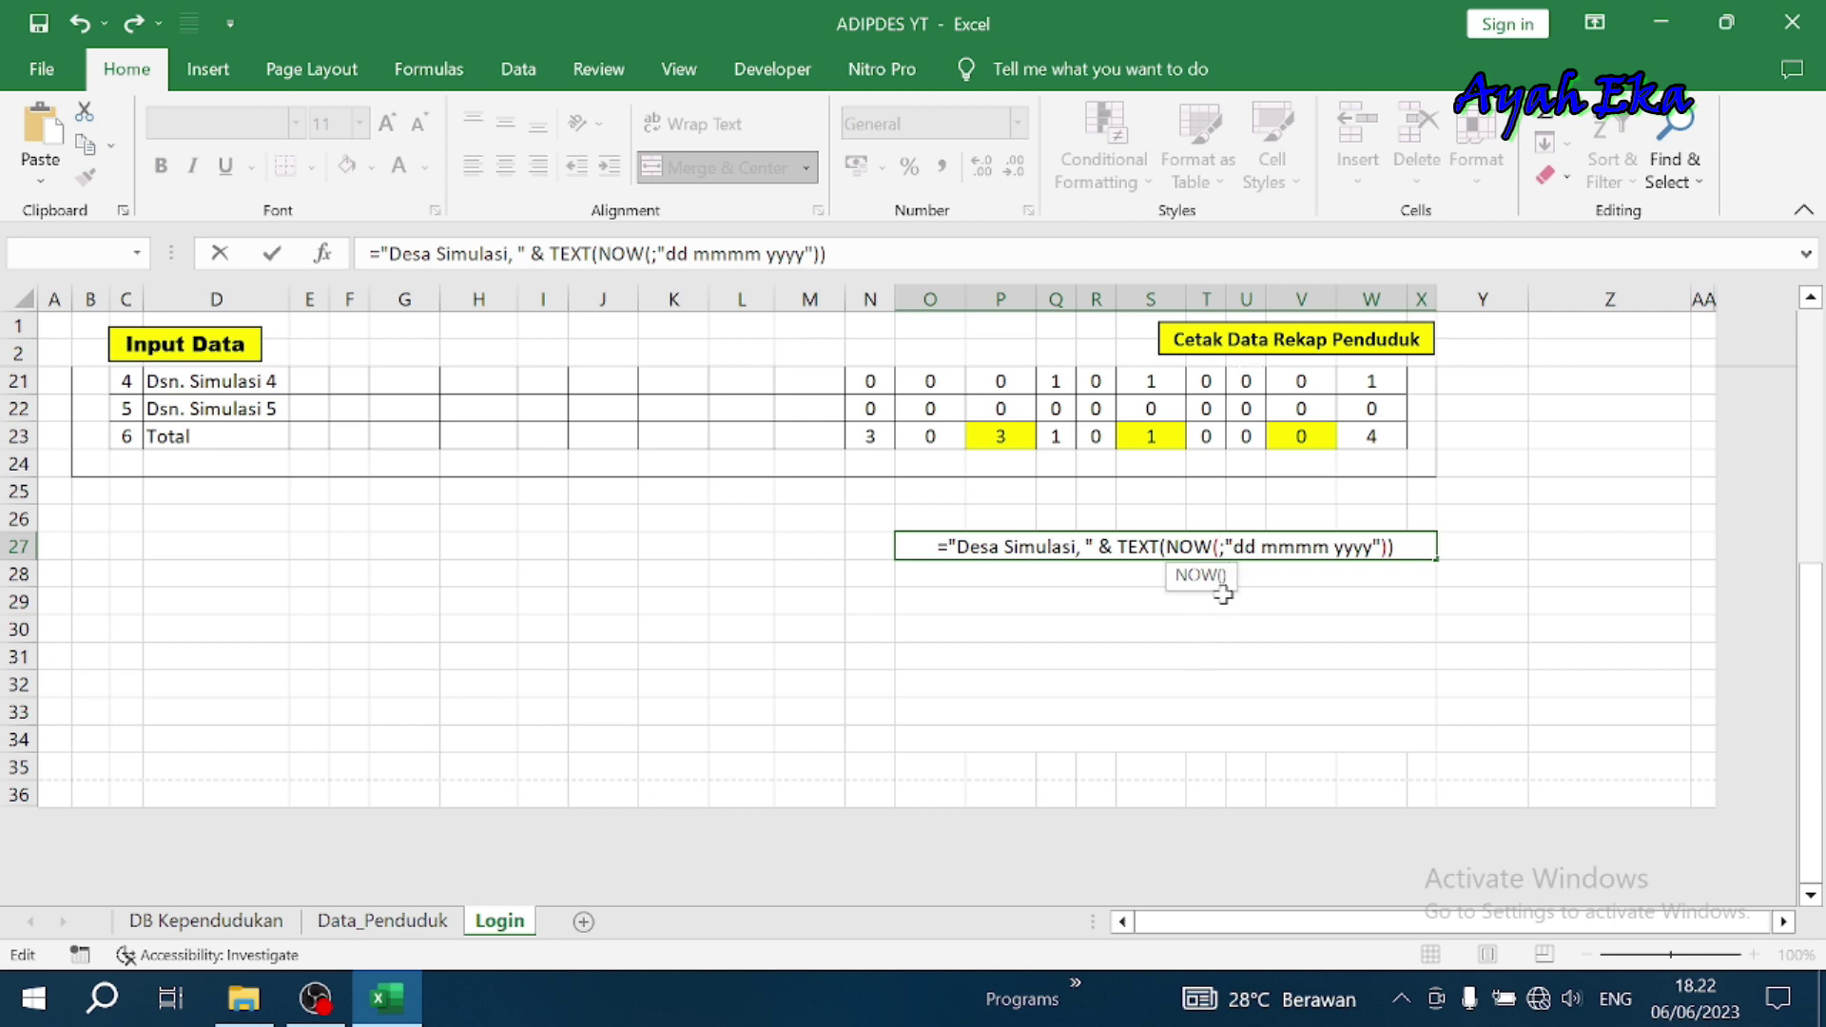
text())
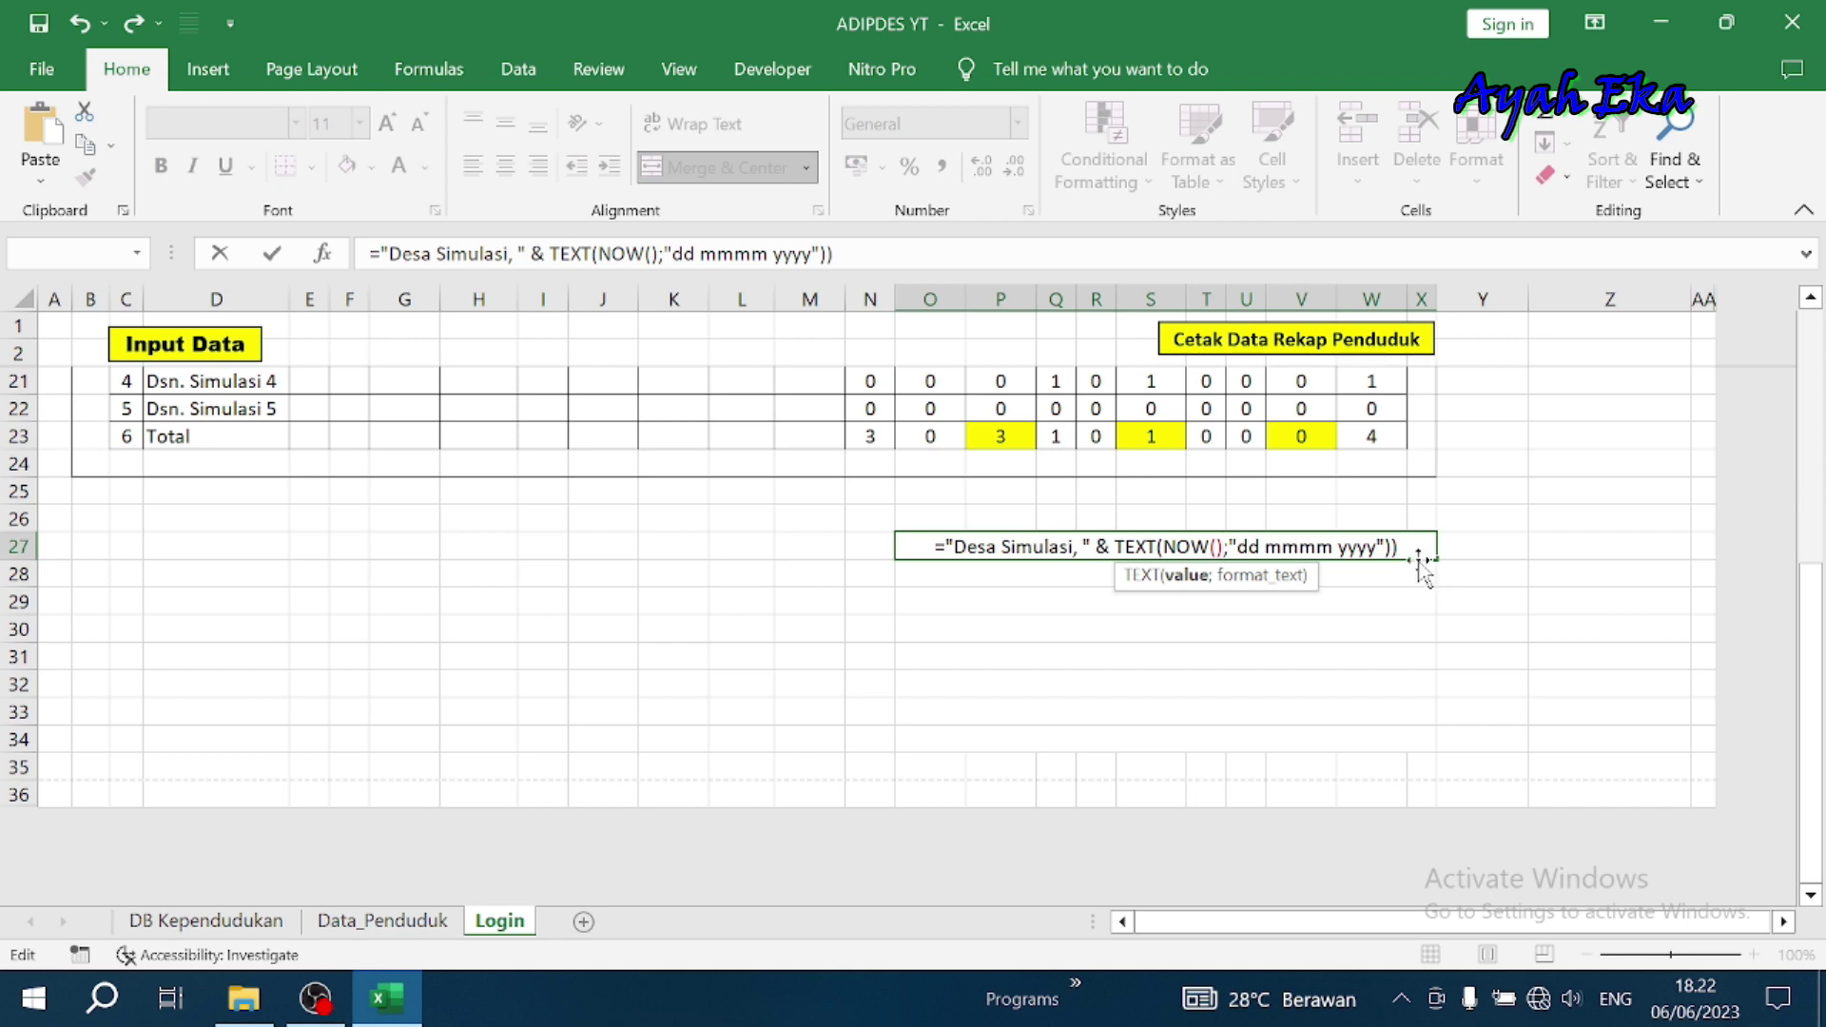
key(End)
key(BackSpace)
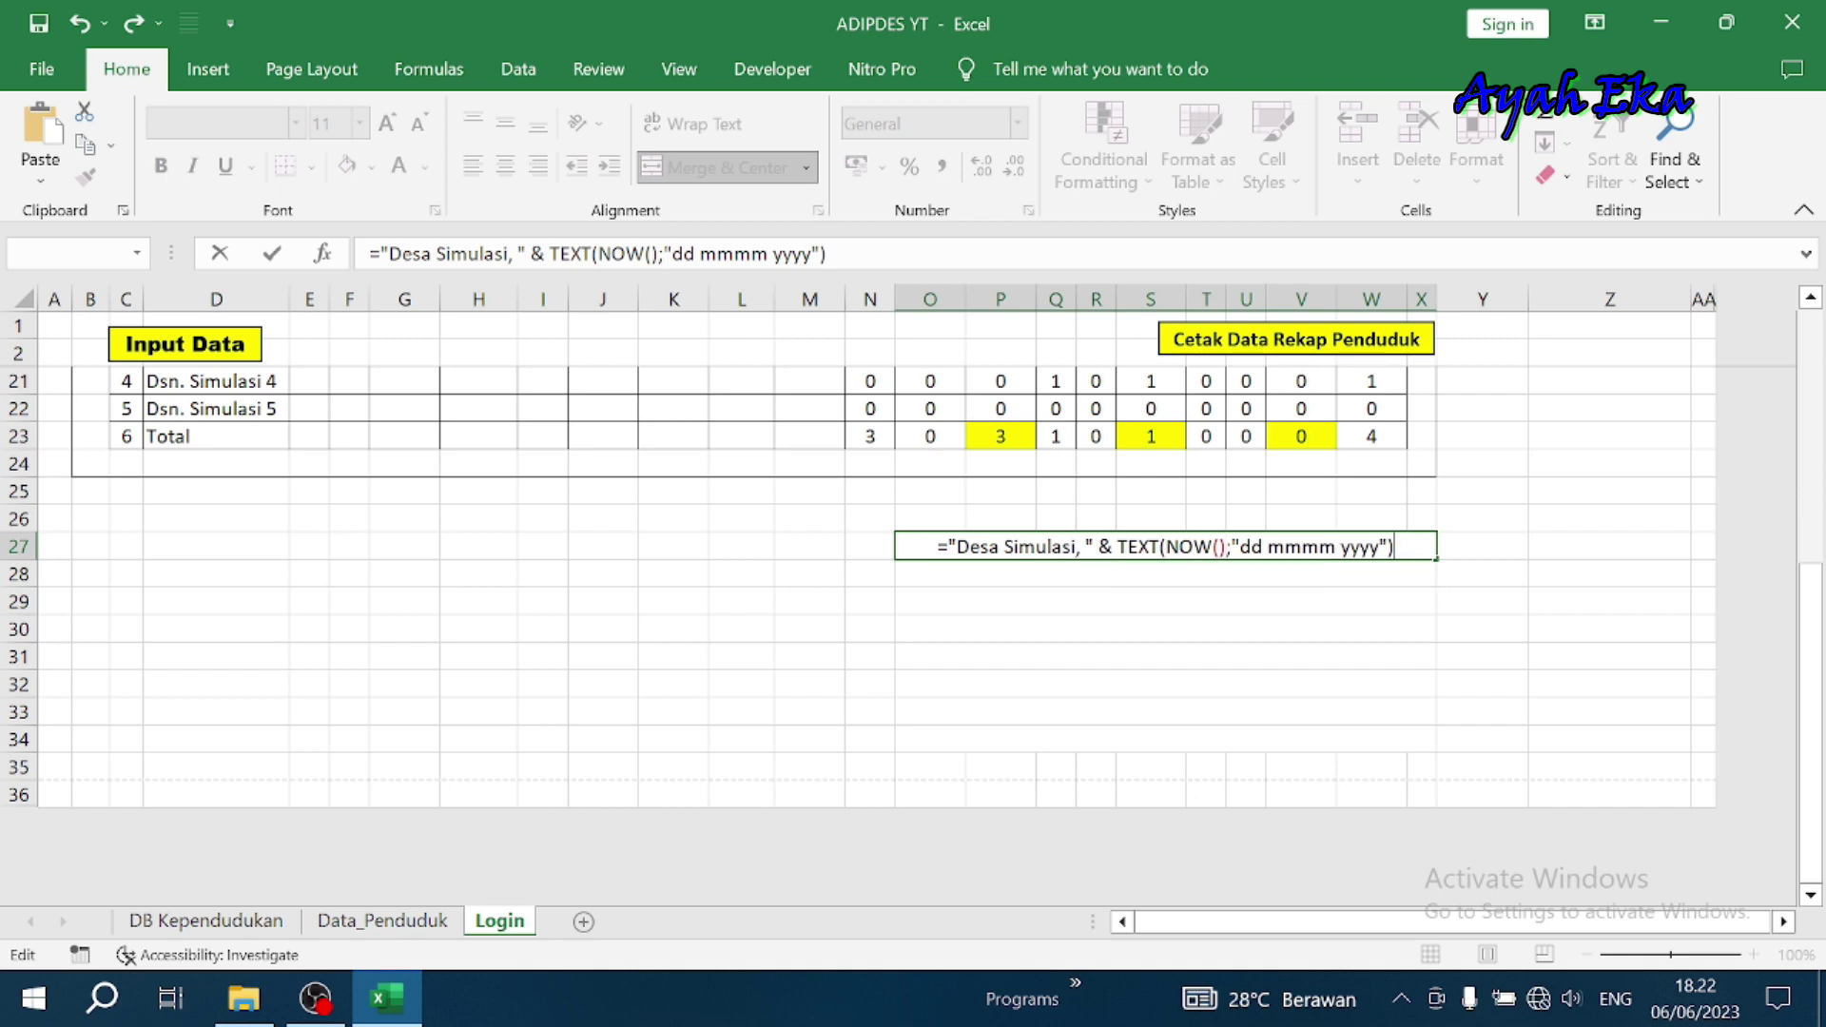
key(Return)
click(1242, 652)
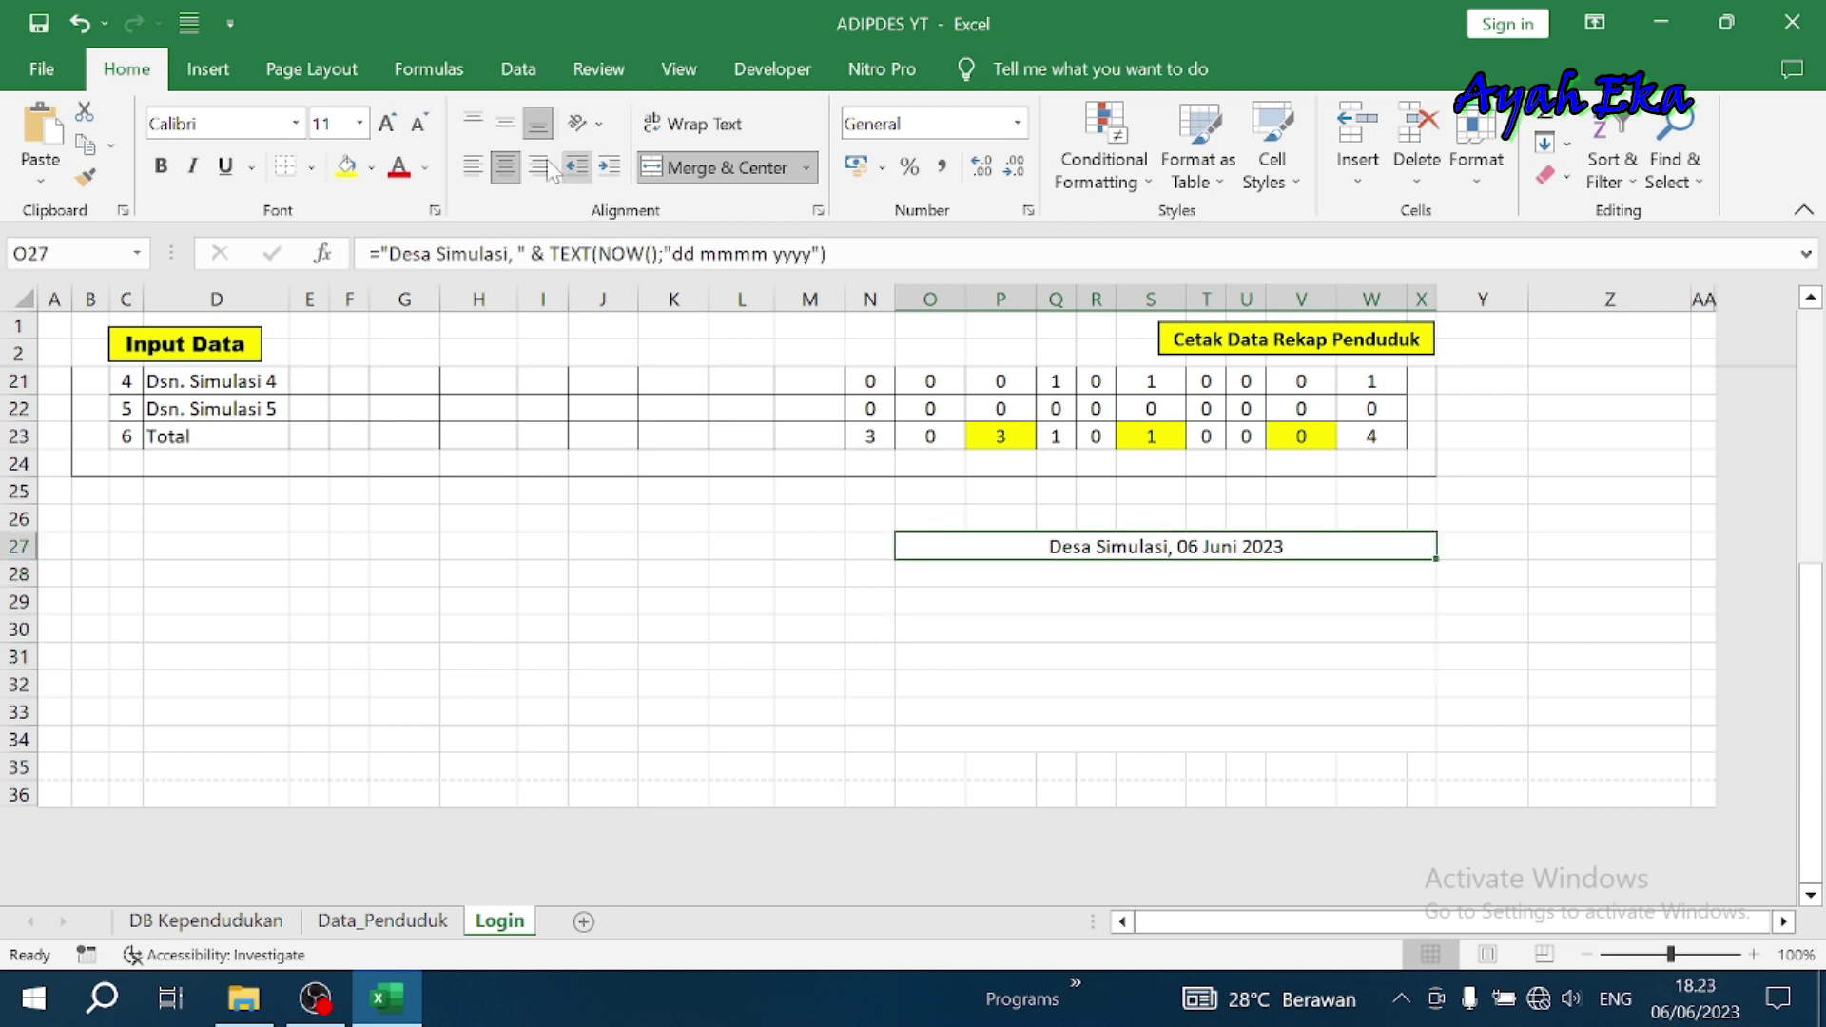
Left-align the date line and enter 'Kepala Desa Simulasi' in row 29
click(473, 167)
click(1110, 625)
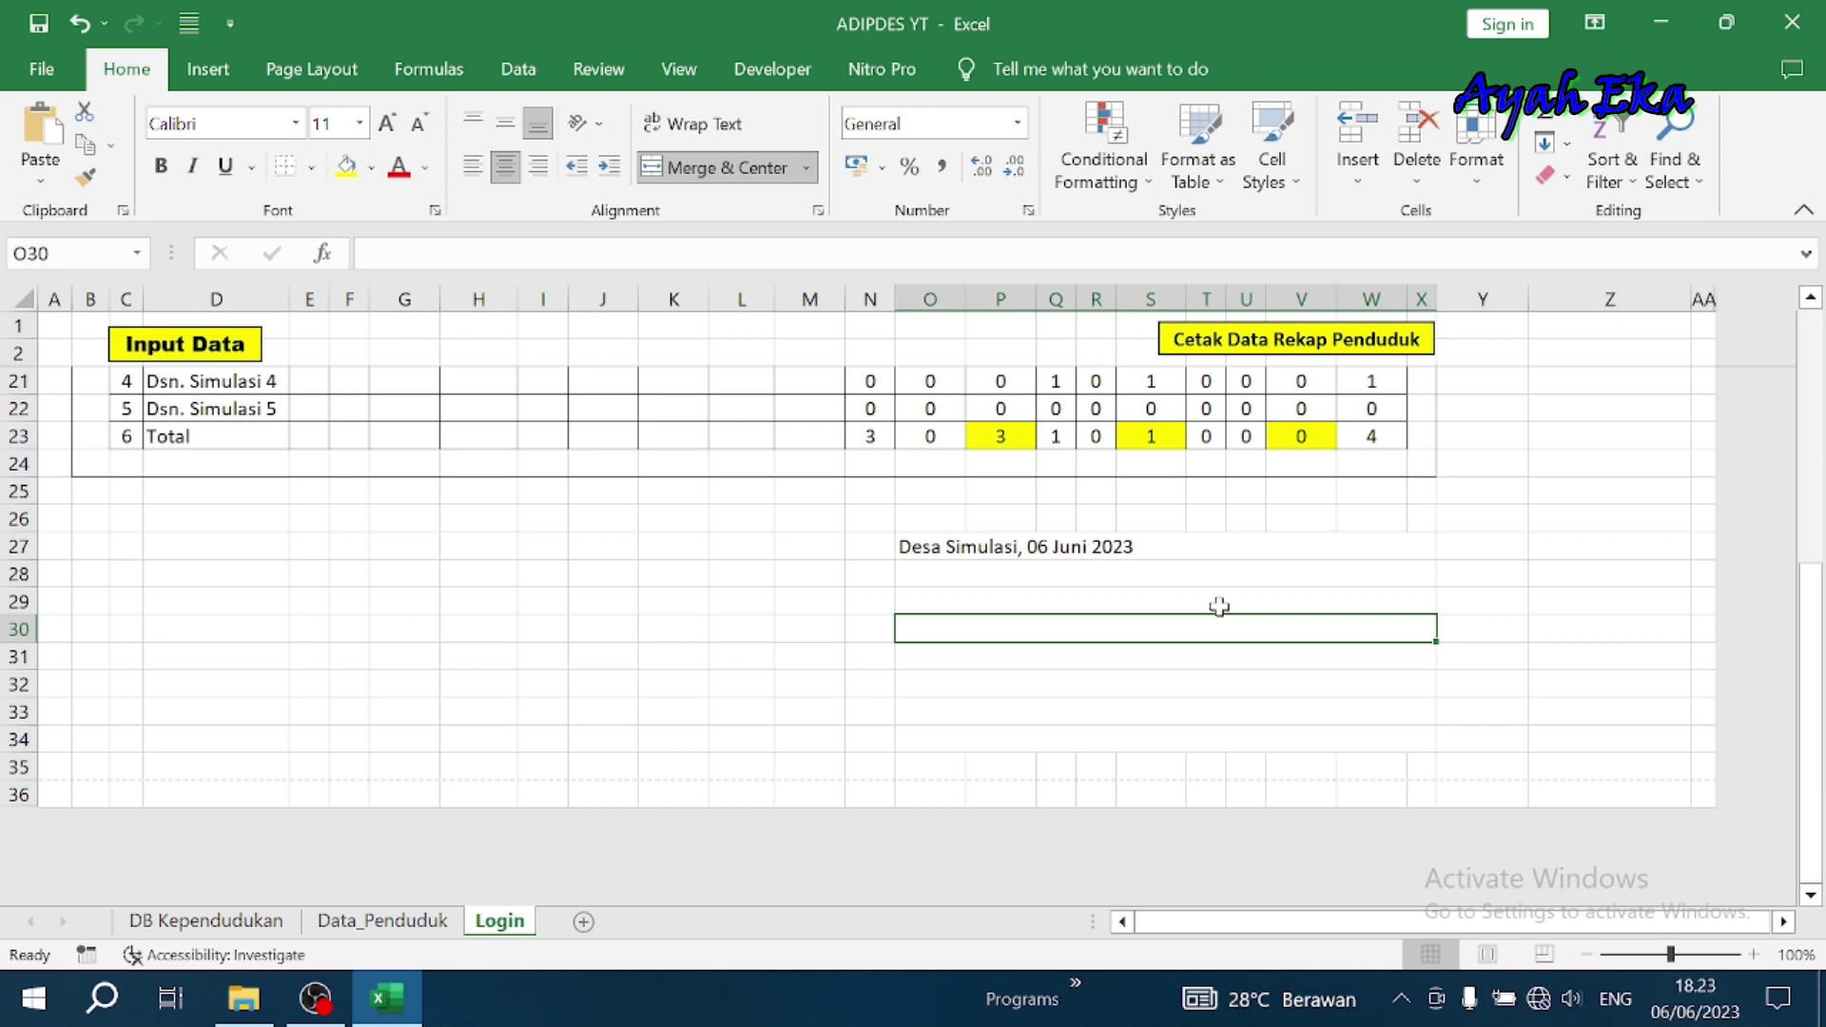
click(1115, 572)
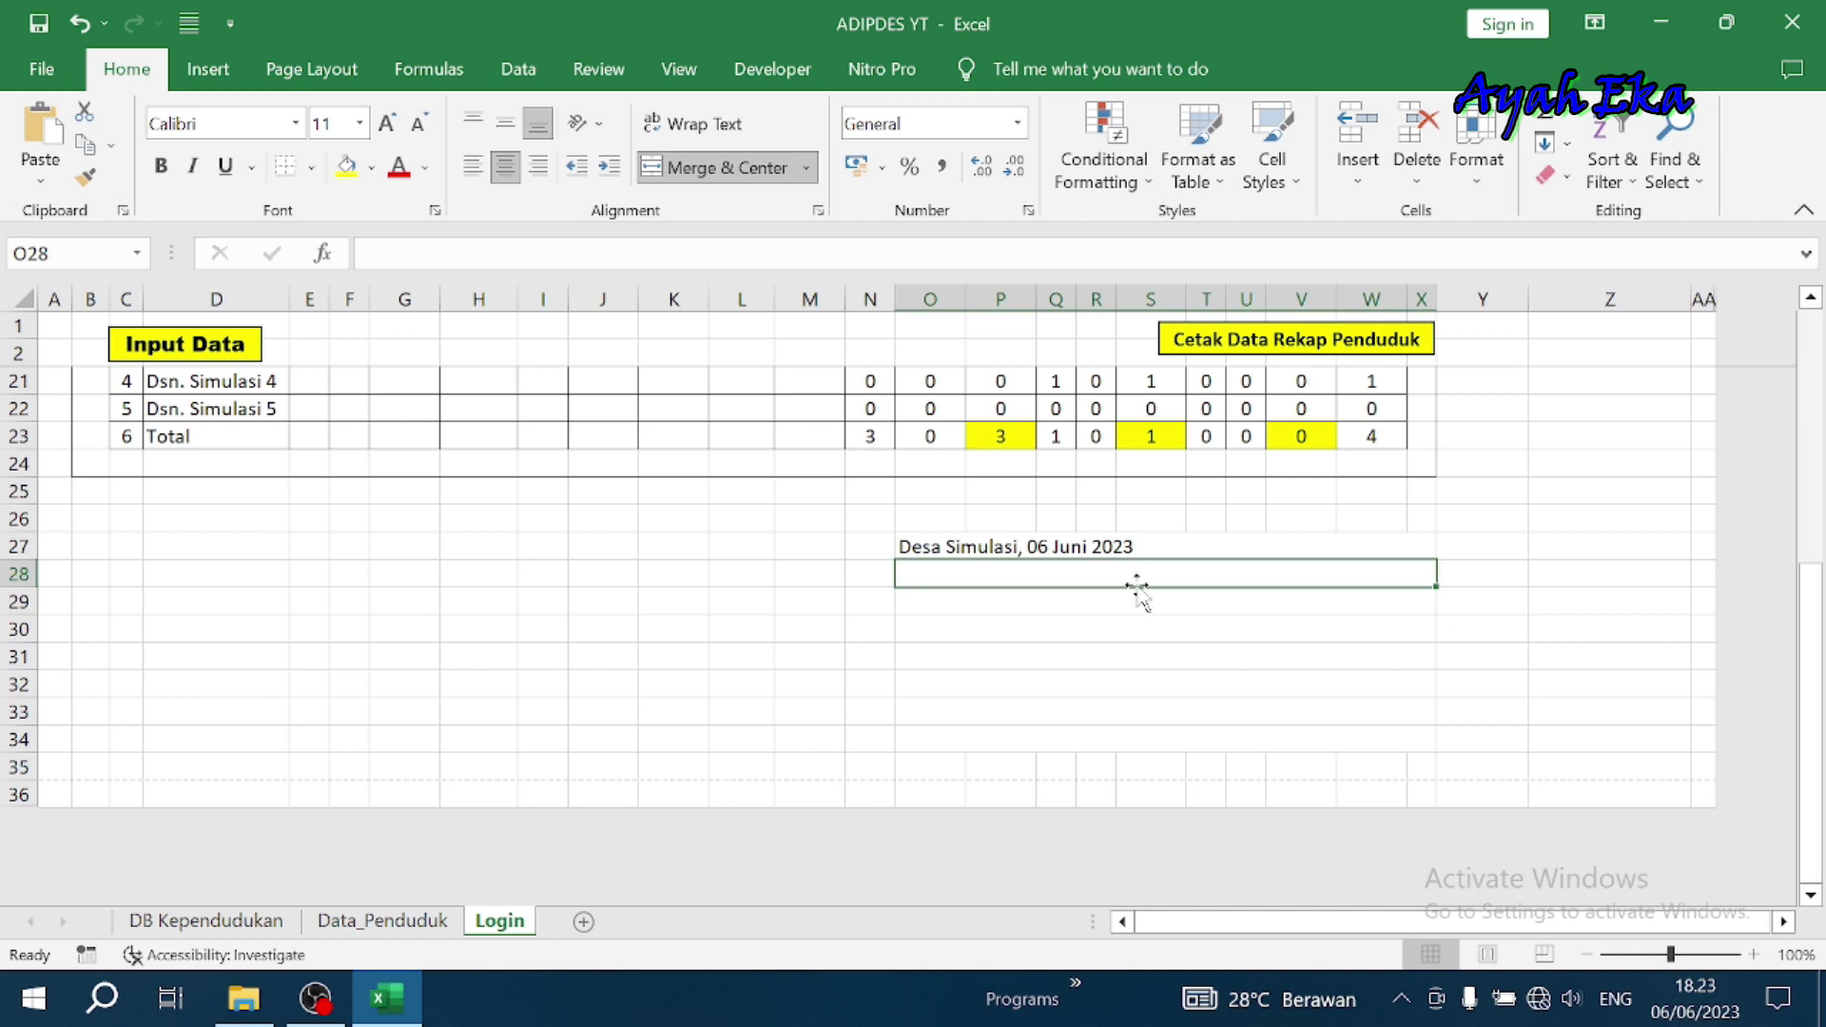
click(1130, 603)
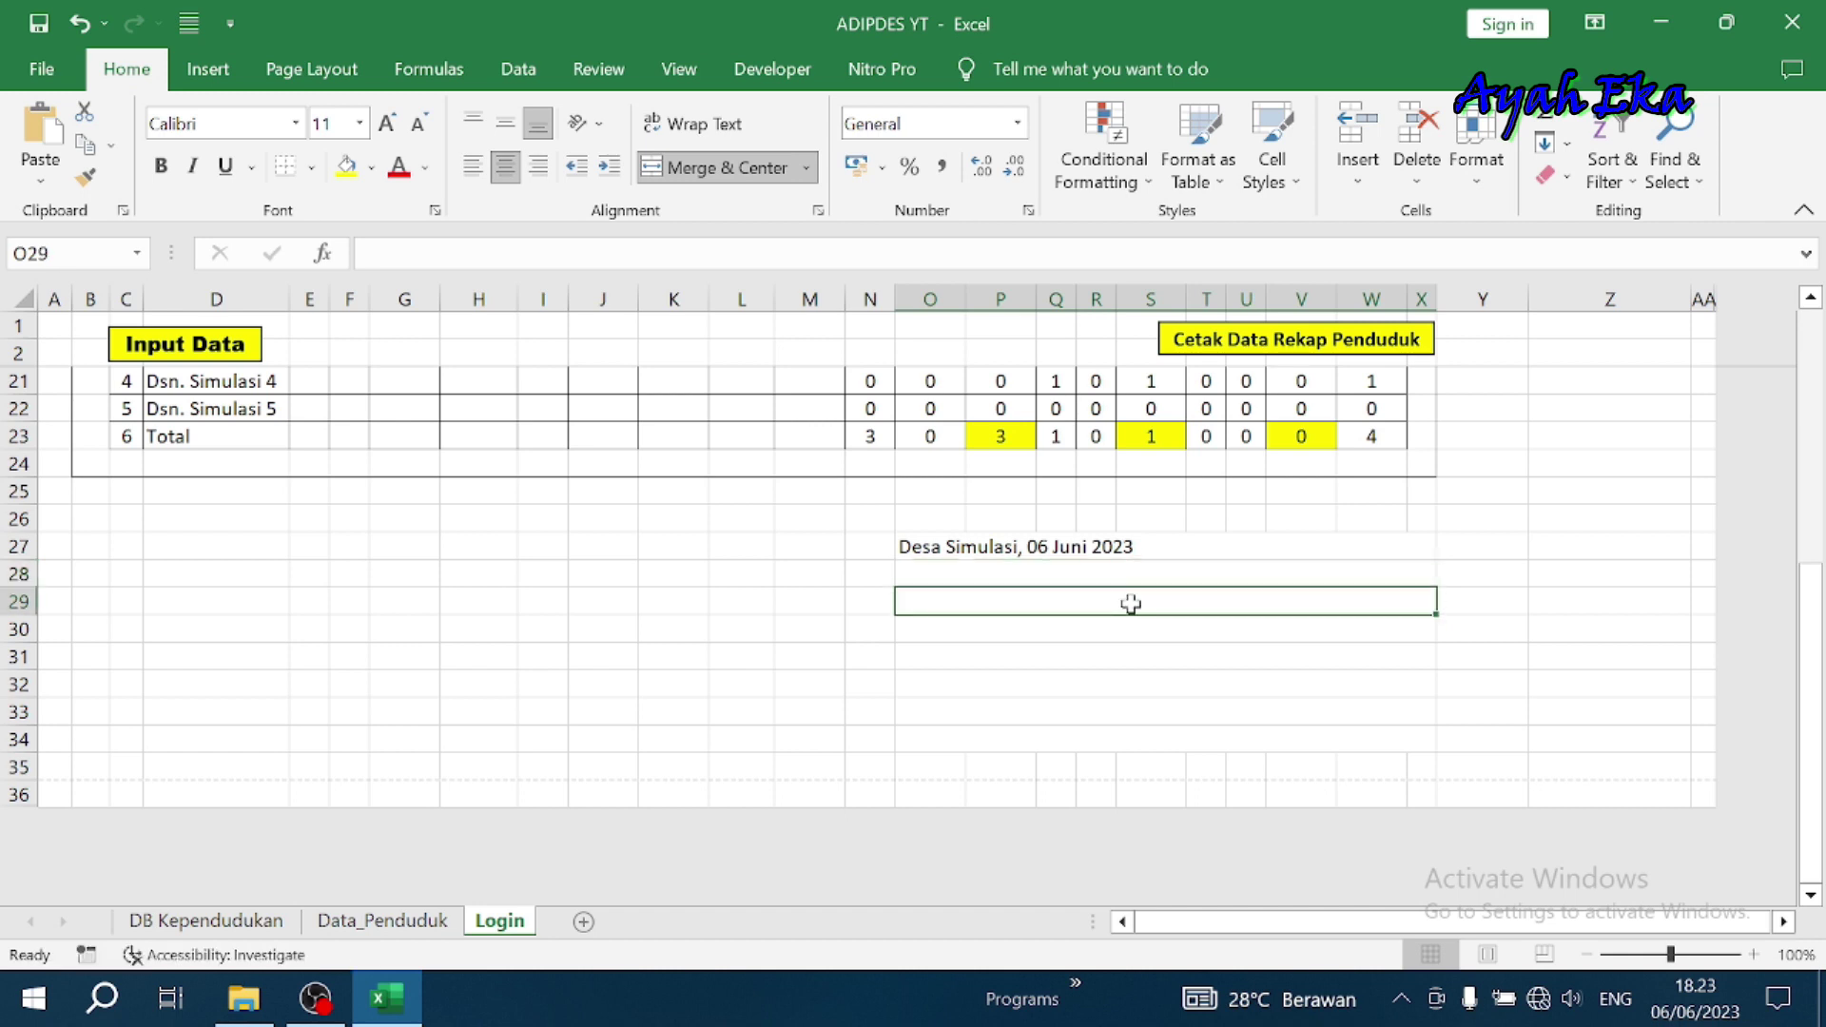
text(Kepala Desa Simulasi)
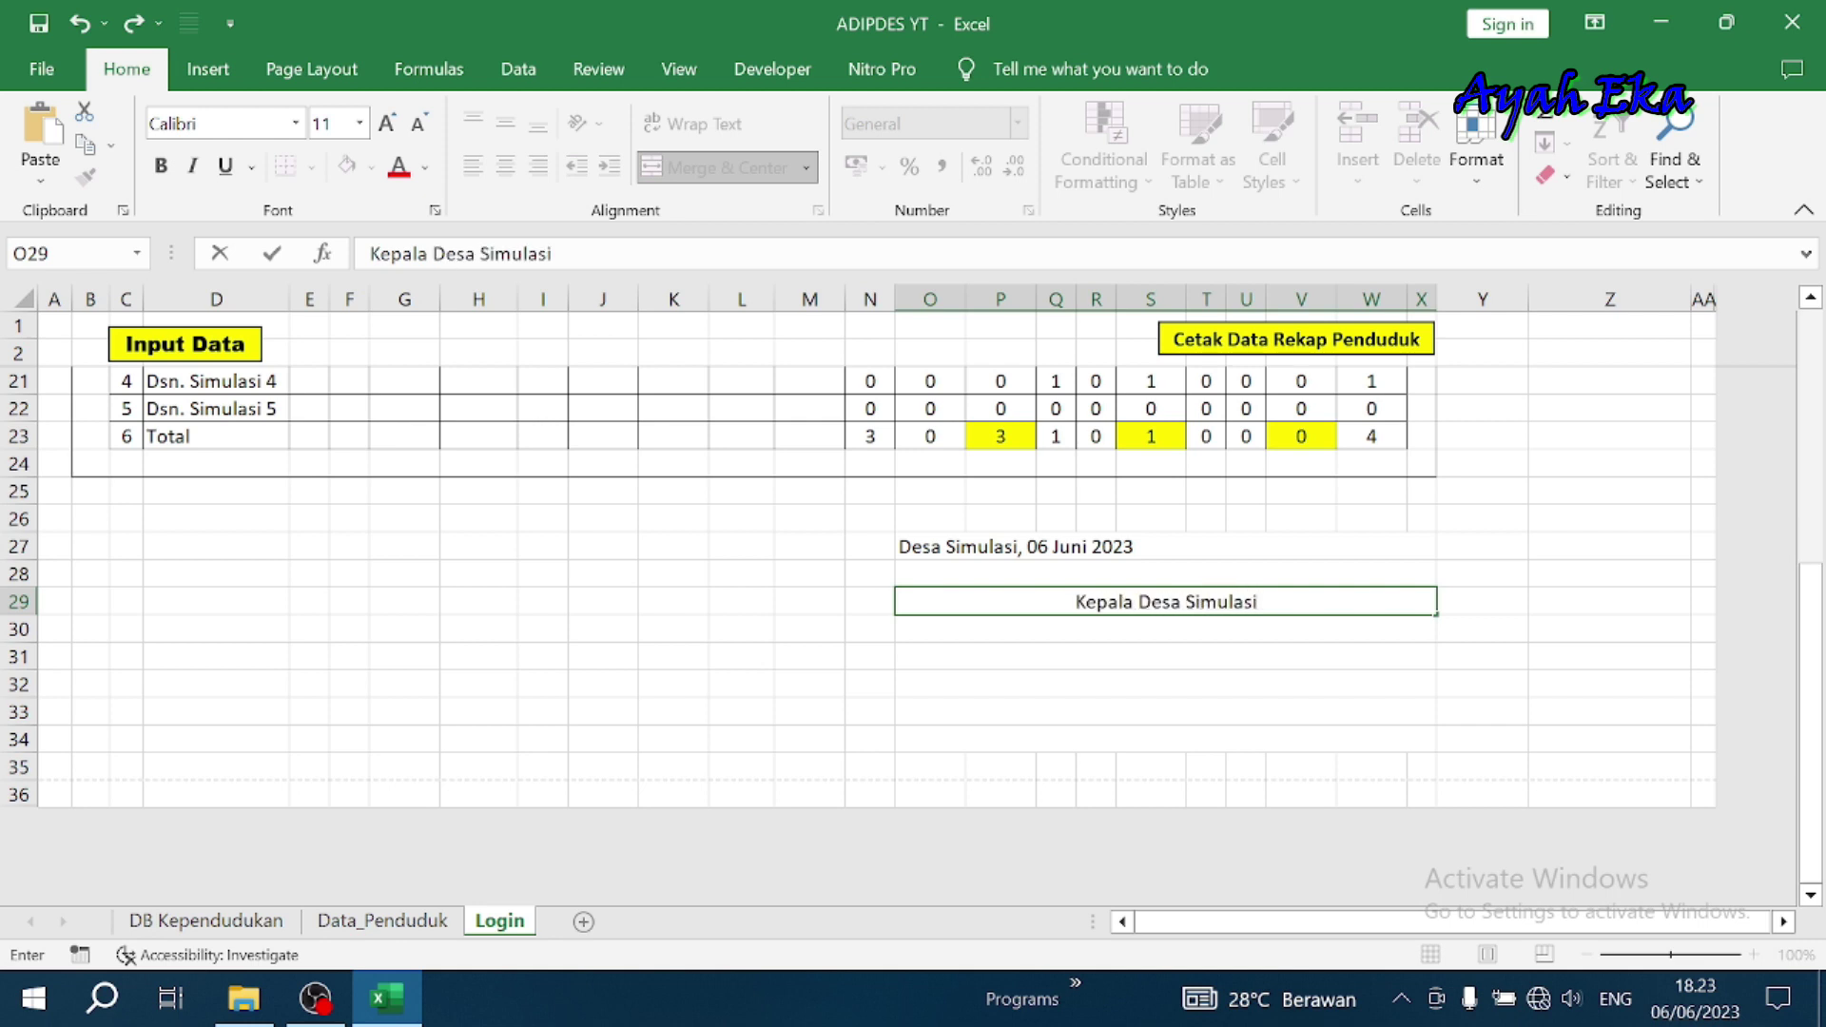
key(Return)
key(Return)
key(Return)
key(Return)
key(Return)
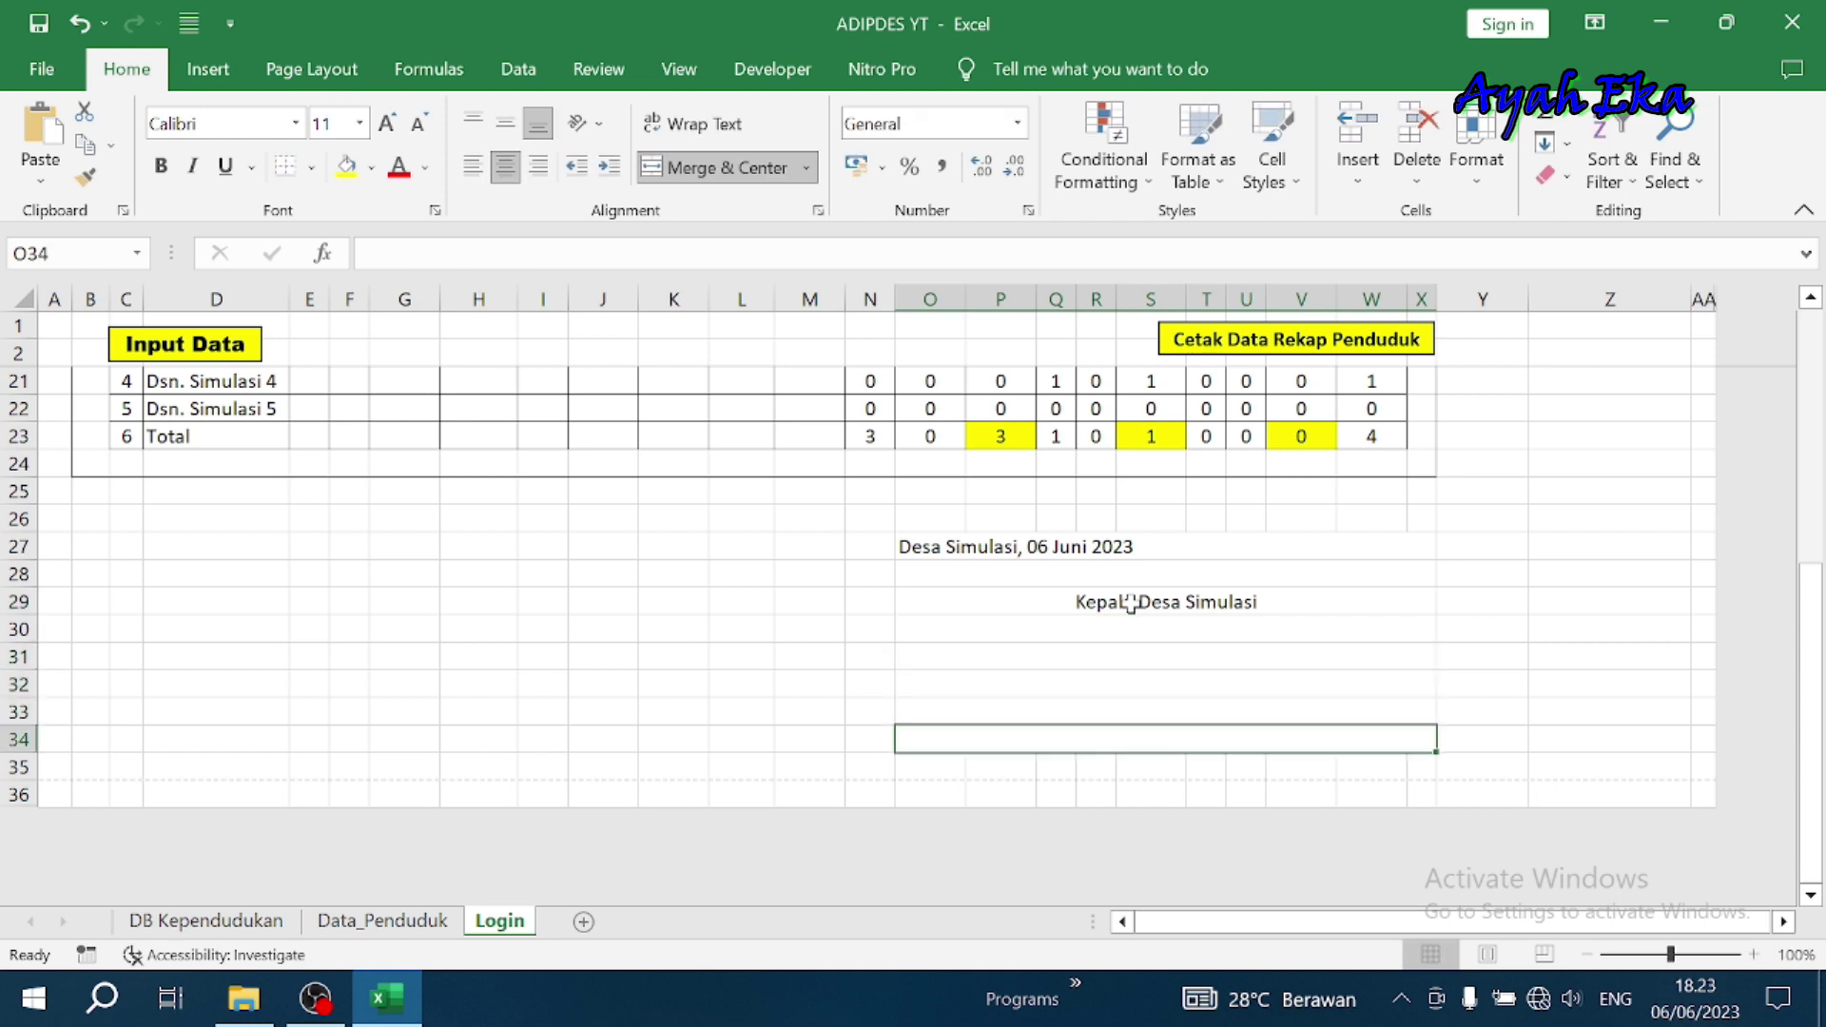
Enter 'Nama Kepala Desa' in row 34 and make it bold and underlined
text(Nama Kepala Desa)
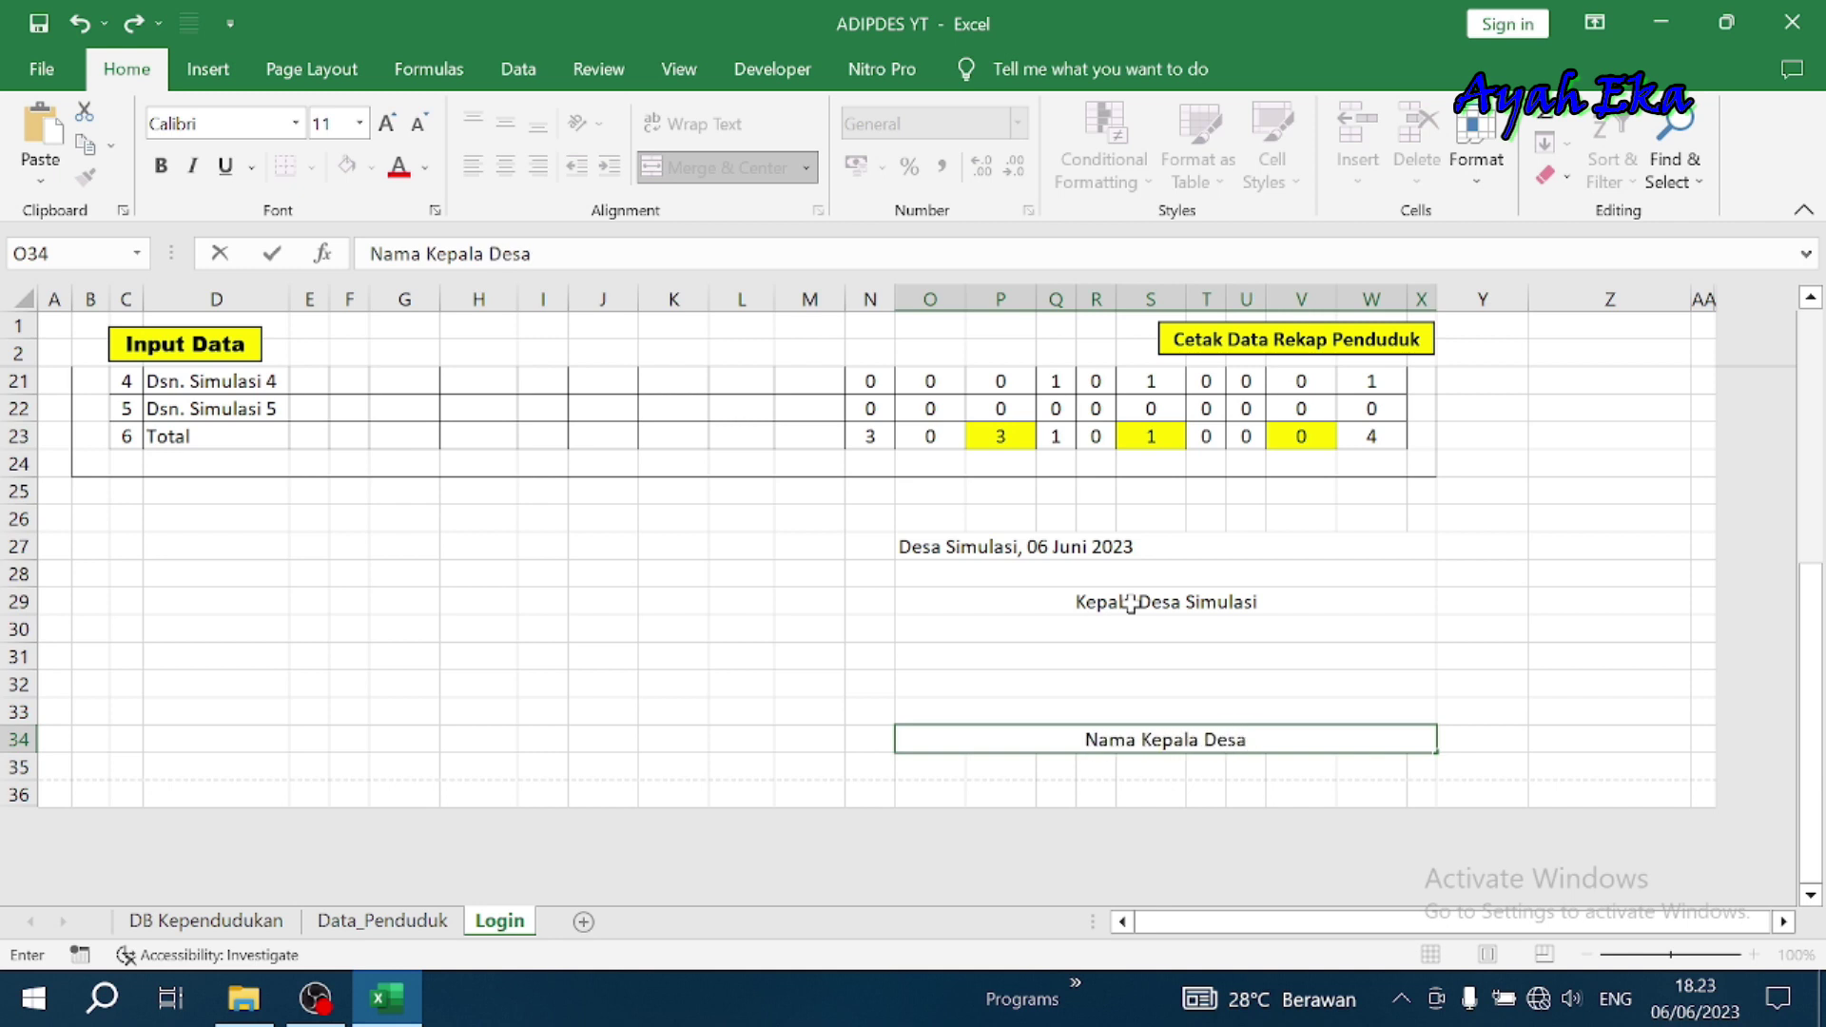
click(1298, 632)
click(1220, 743)
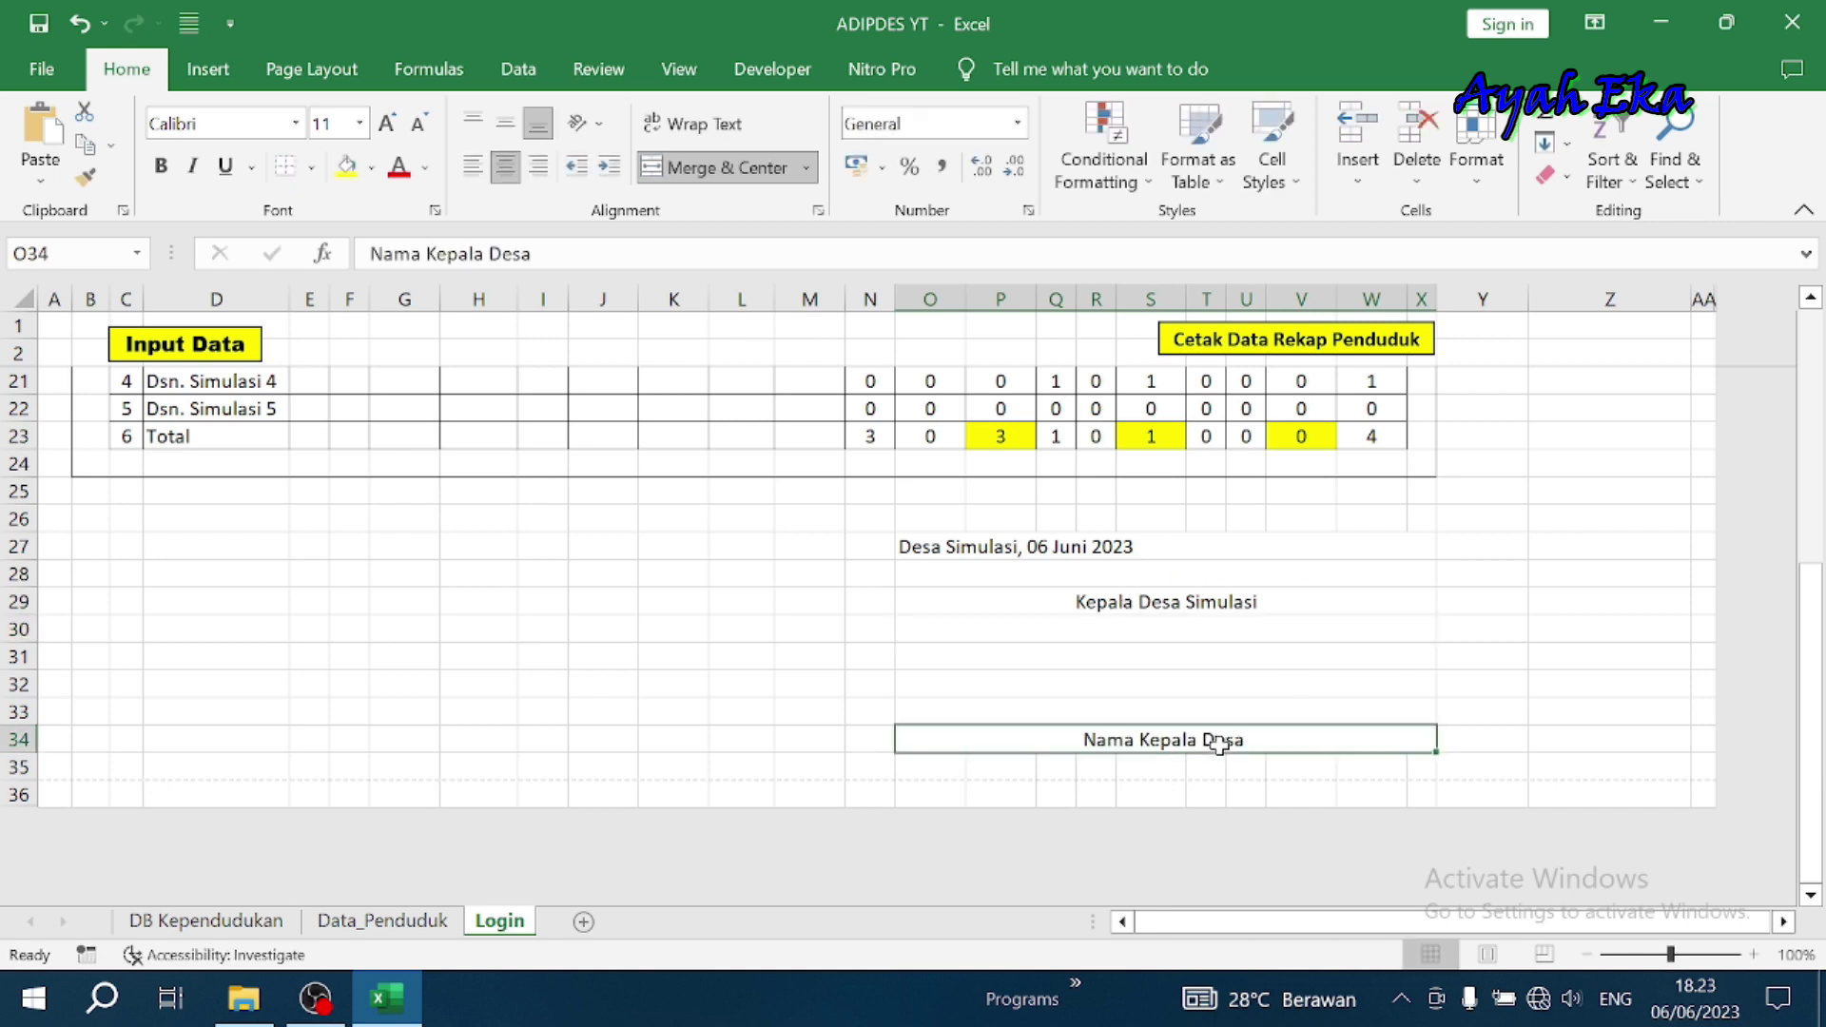
click(161, 166)
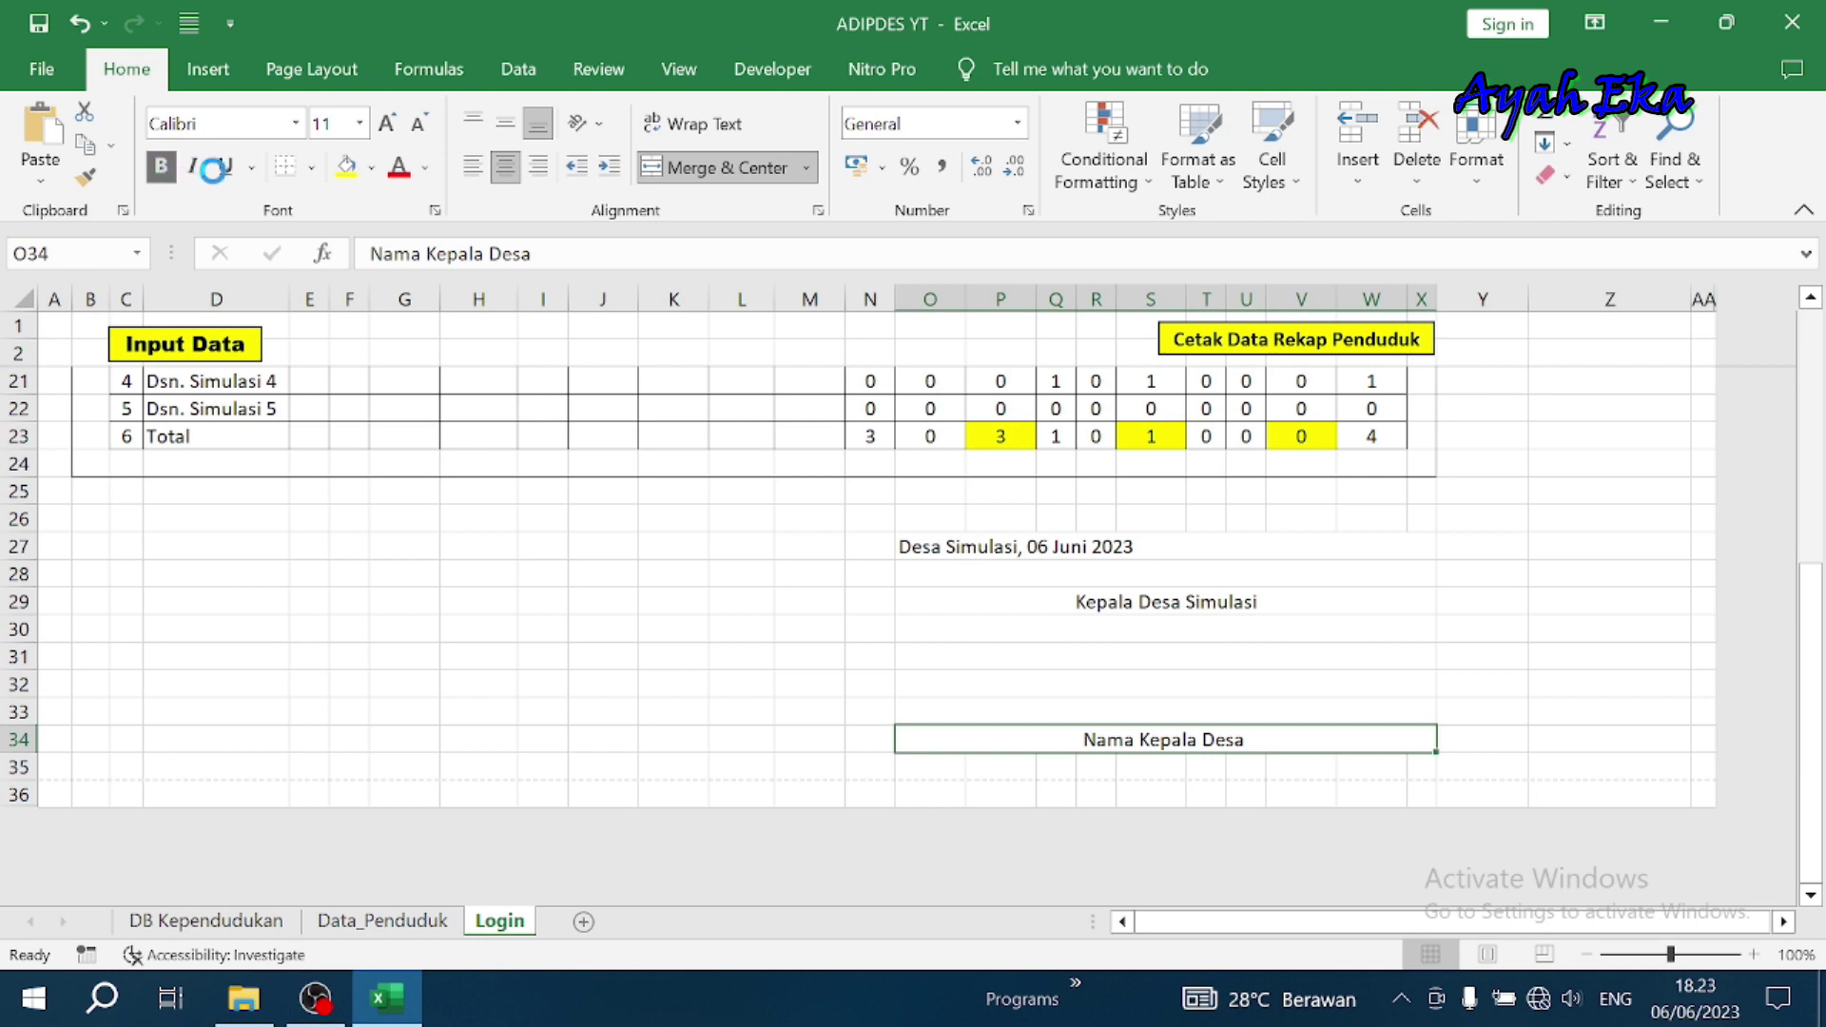
click(226, 171)
click(1342, 595)
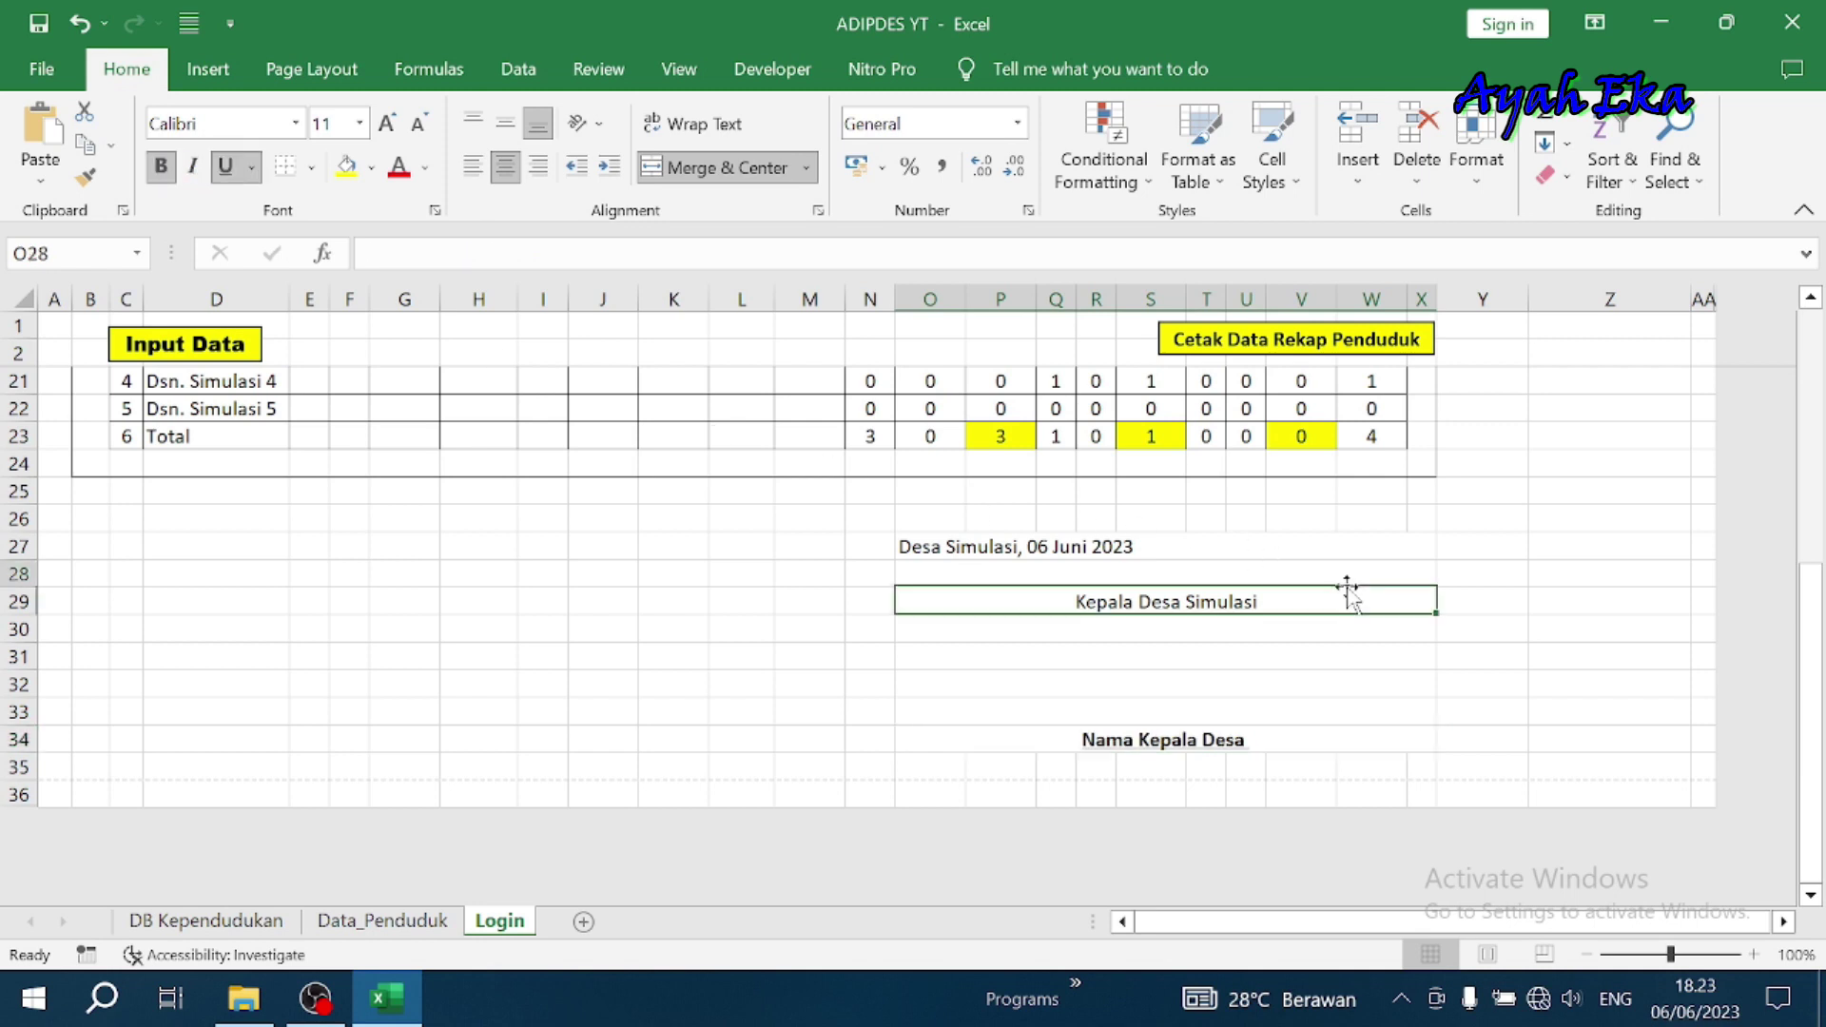
click(930, 569)
click(994, 546)
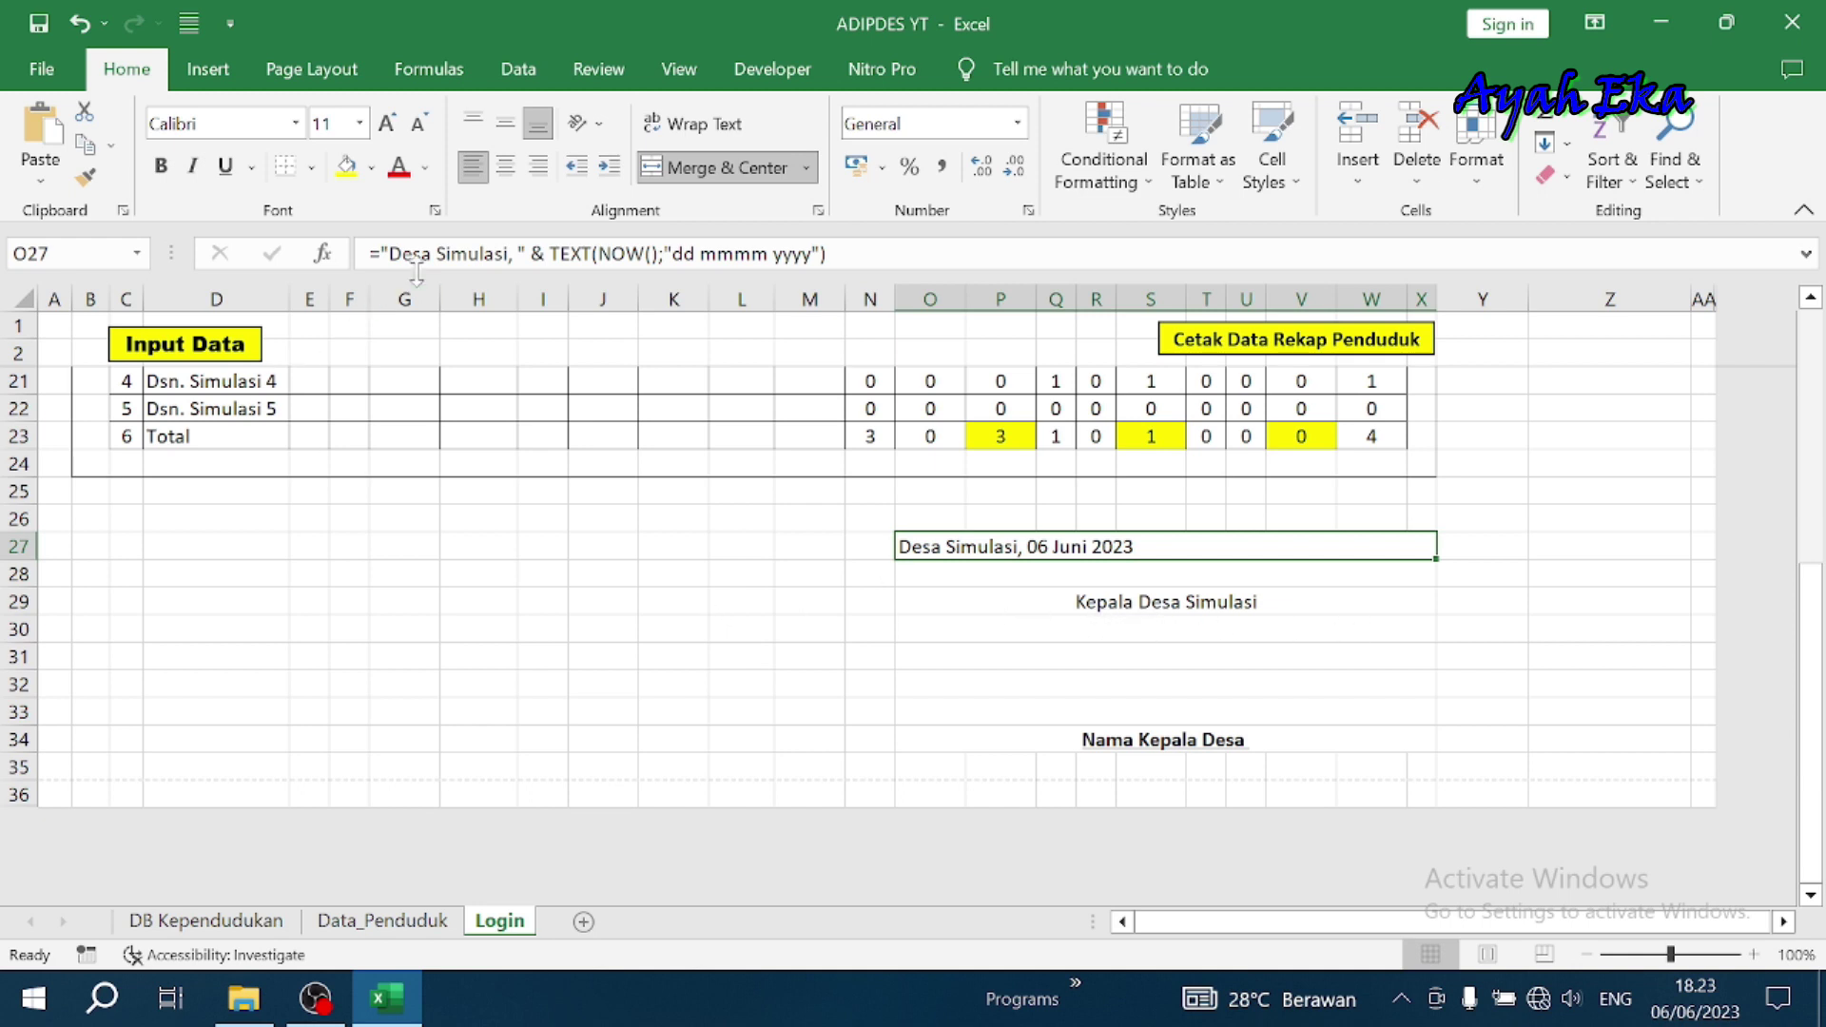
click(894, 691)
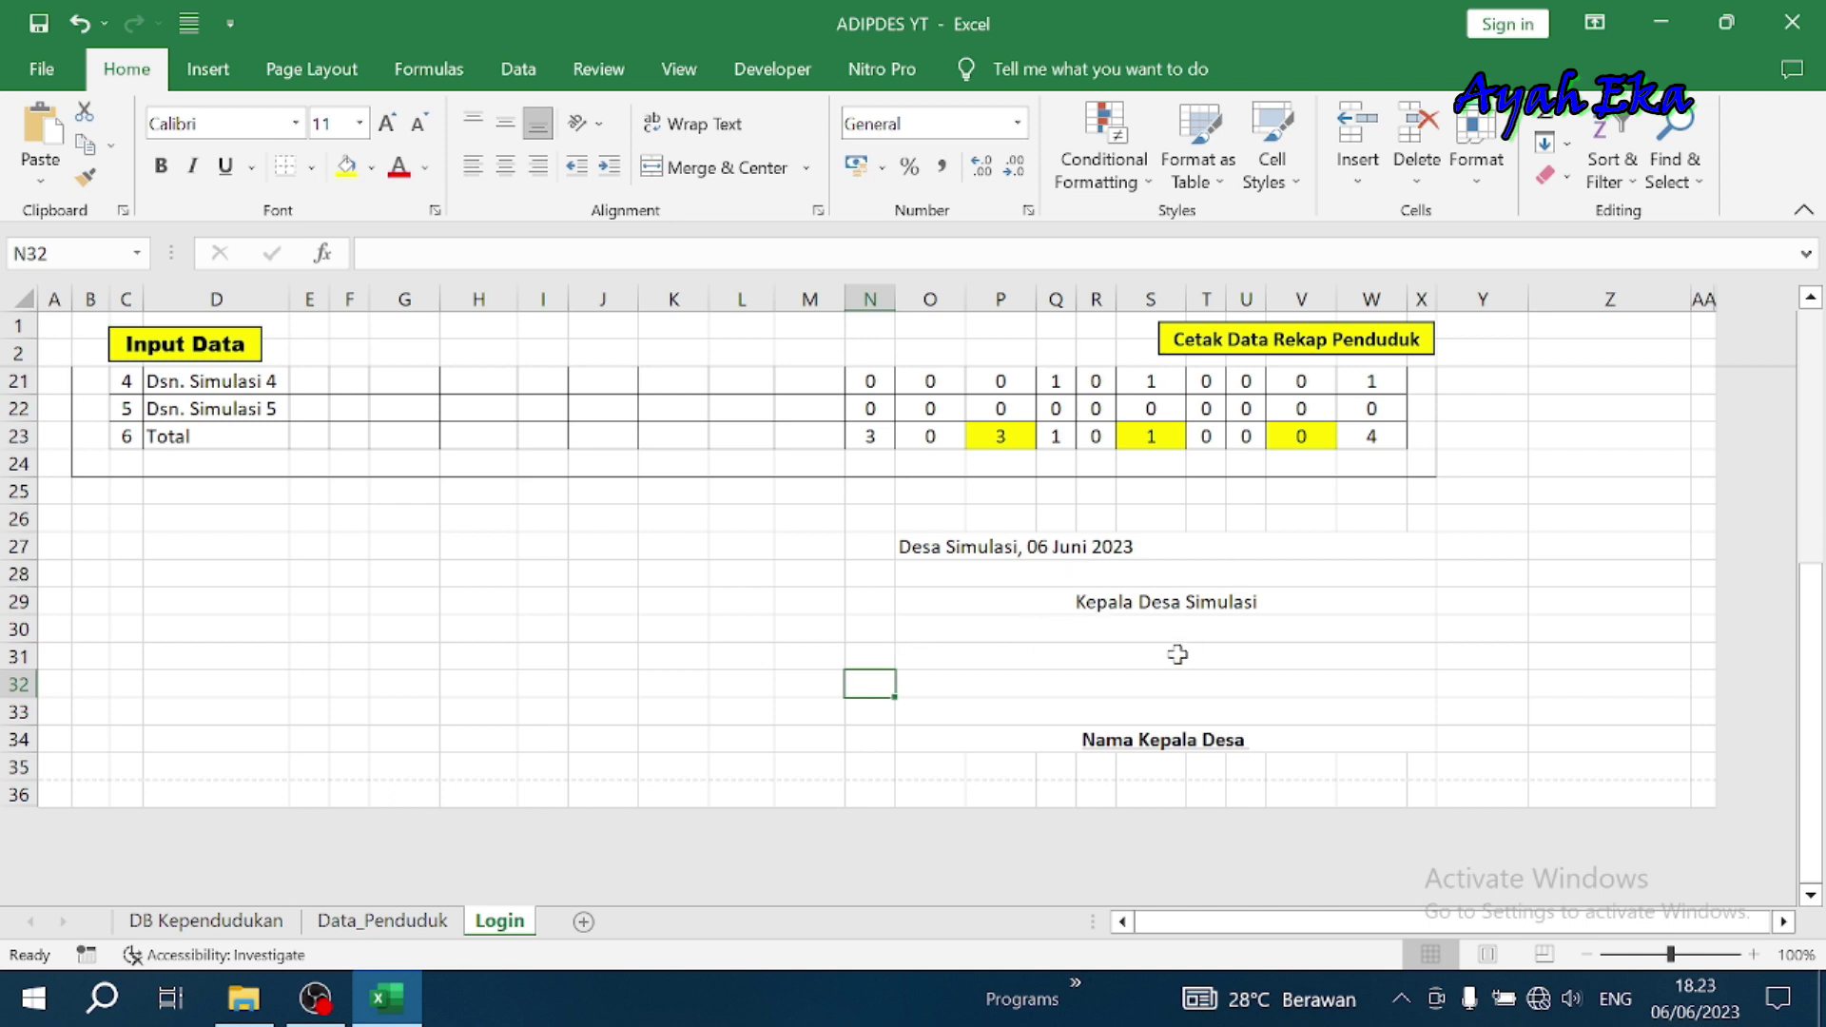
scroll(1231, 637, up, 1)
Preview the report with the print macro, which still omits the signature block
scroll(1228, 616, up, 5)
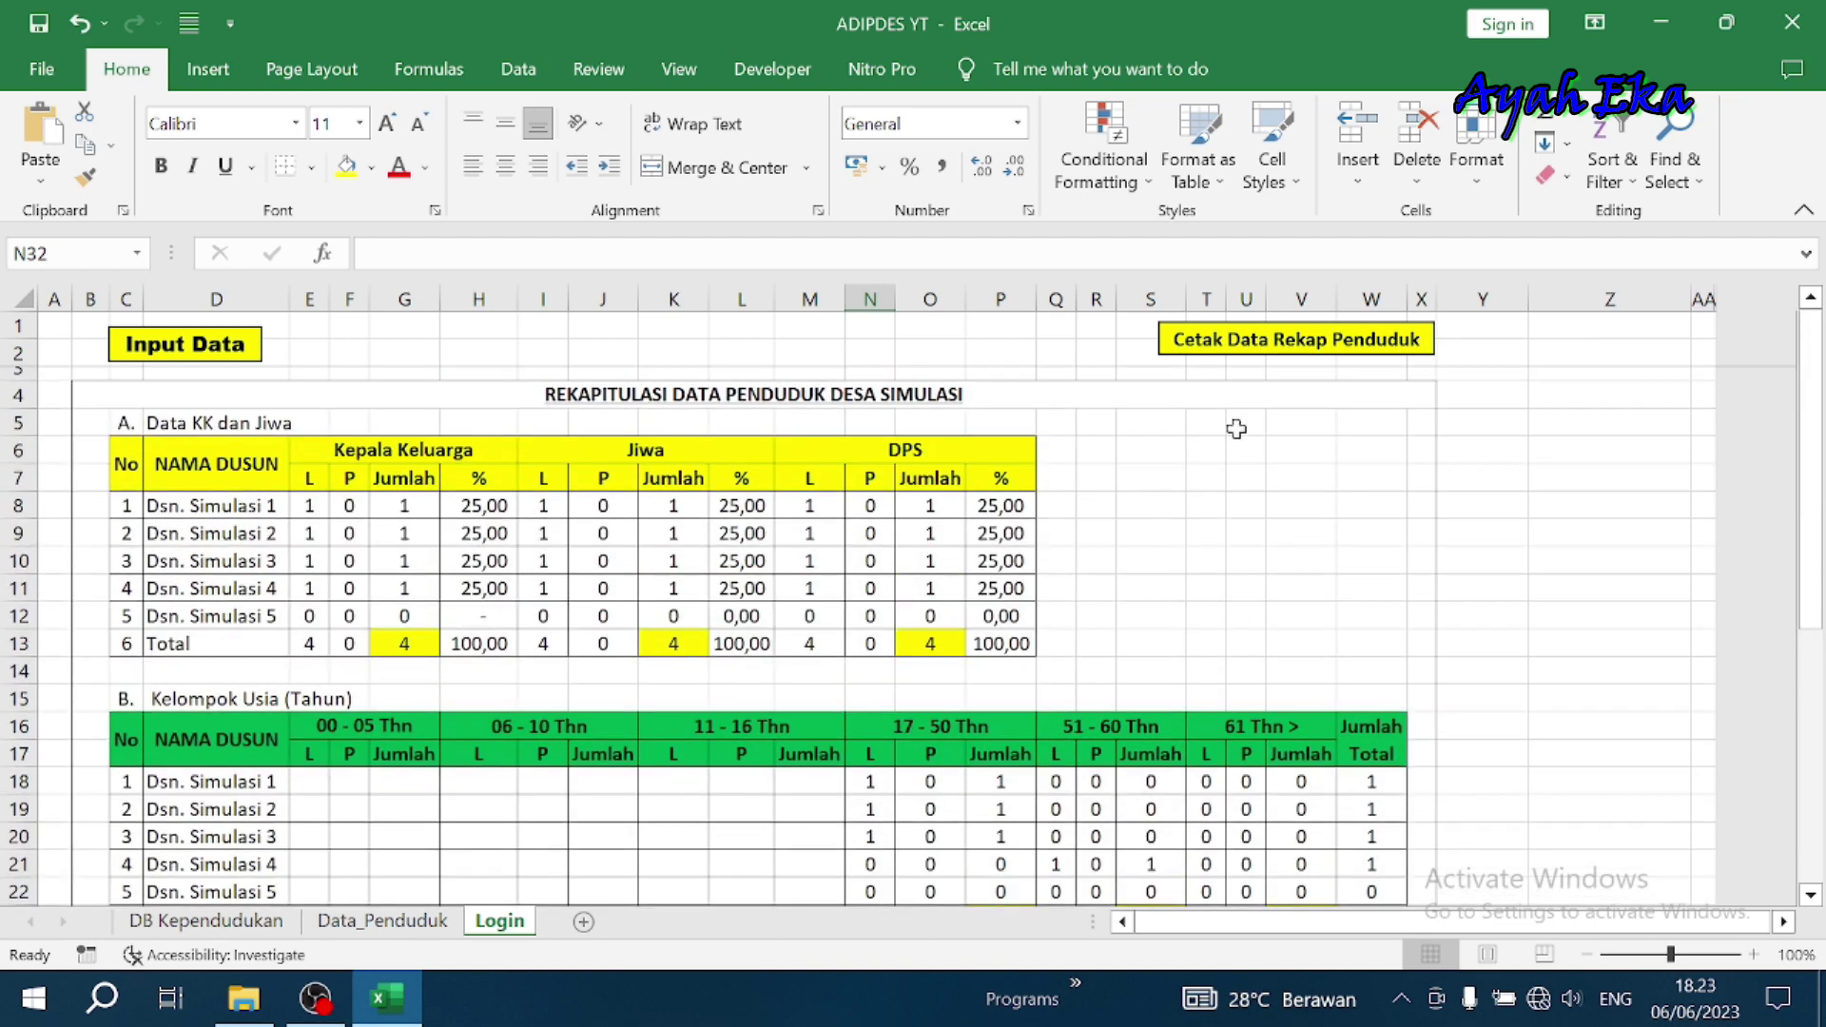
click(1256, 343)
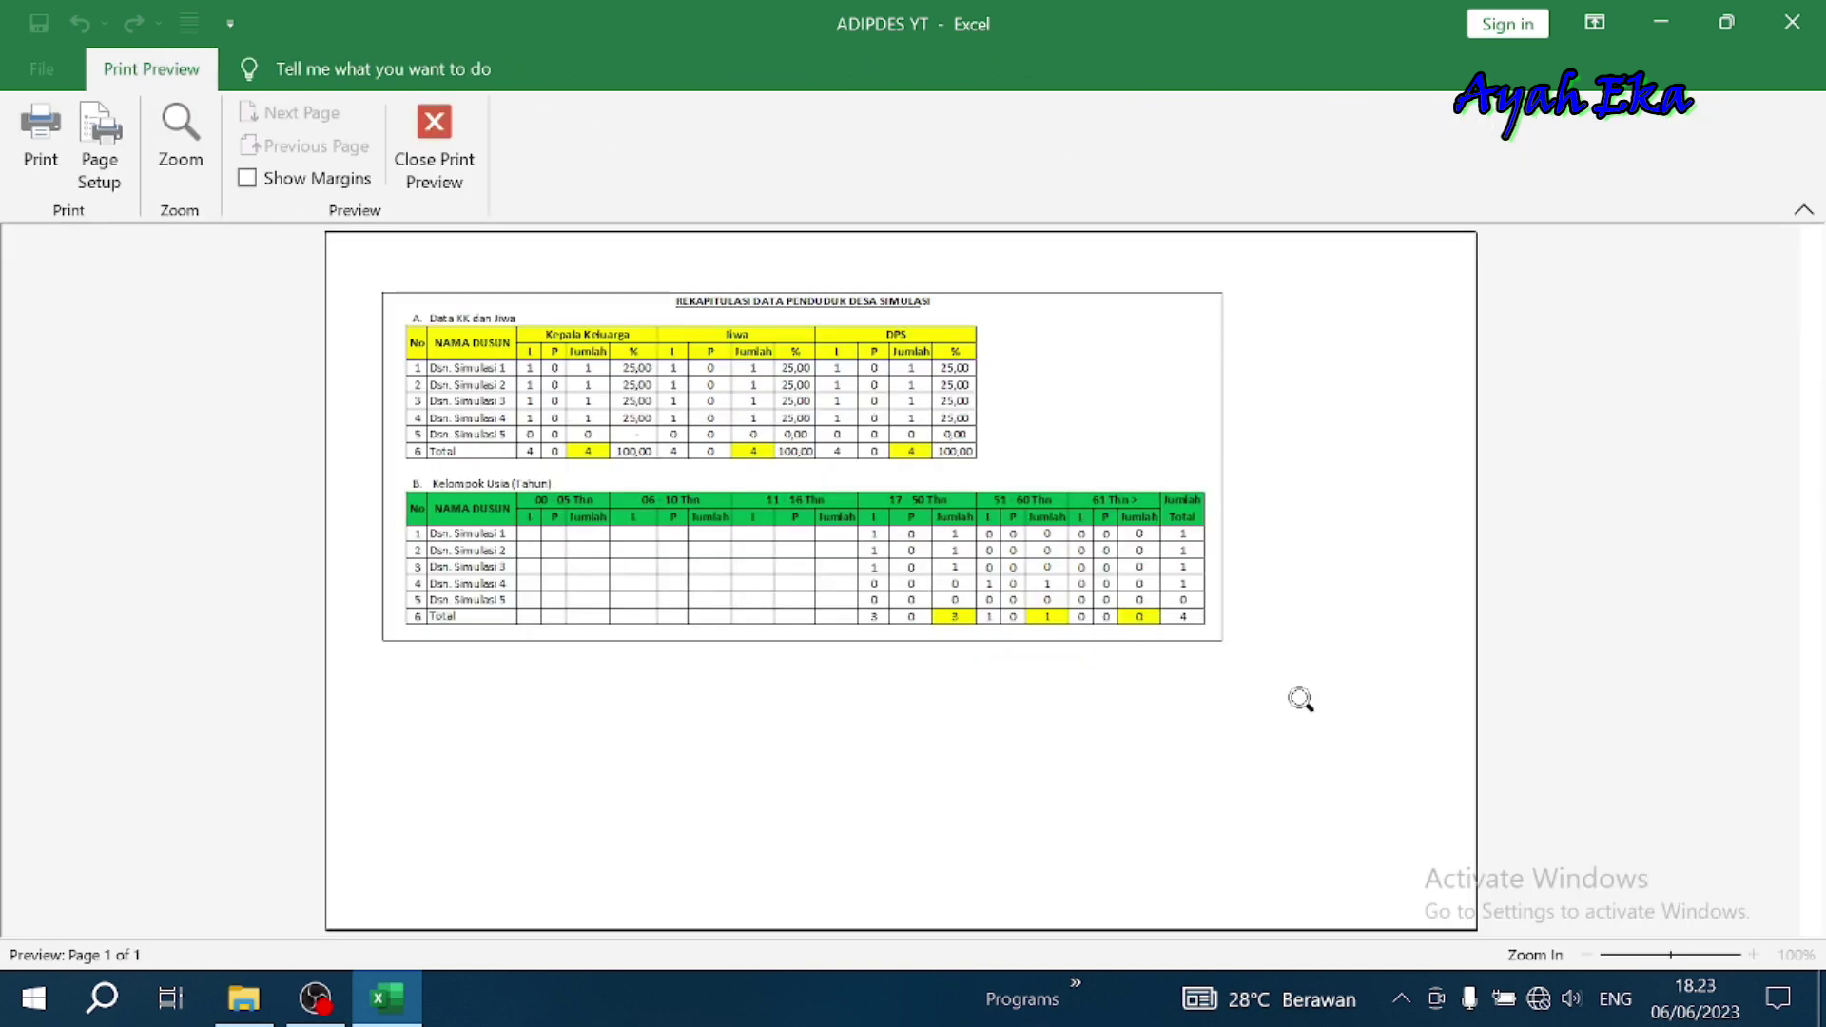
click(1164, 750)
scroll(994, 663, up, 3)
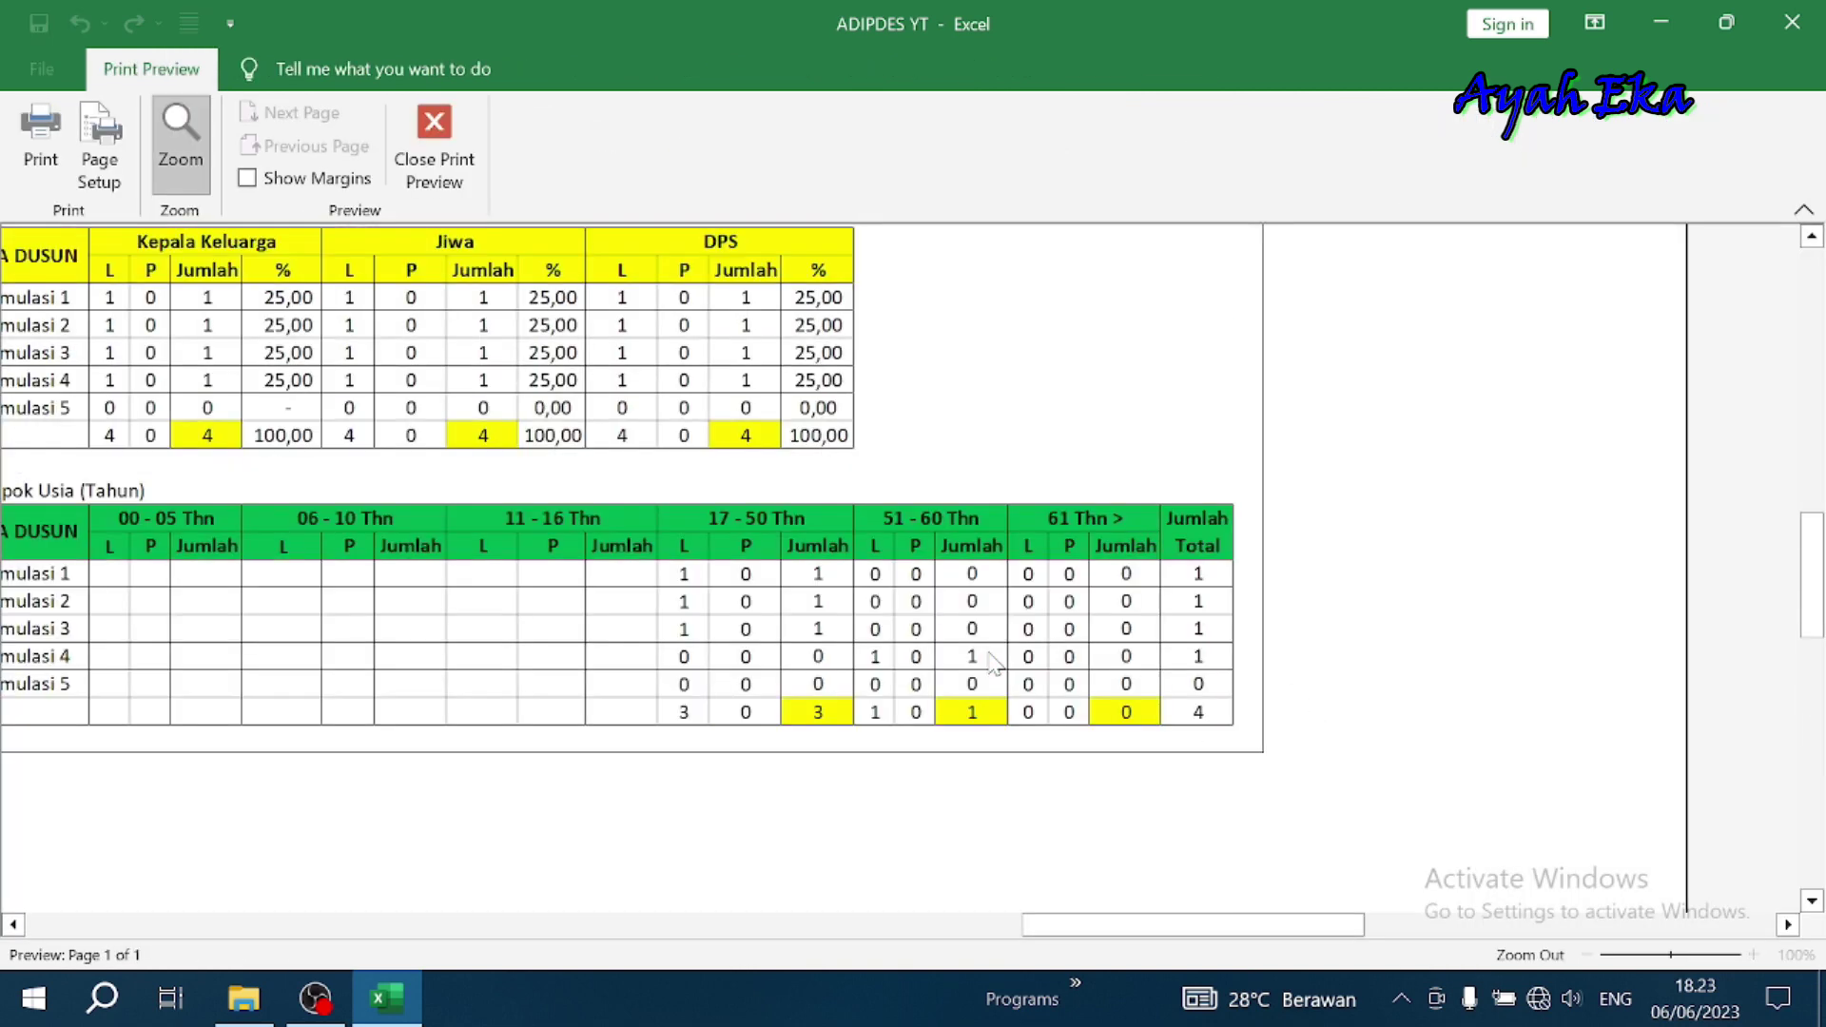
click(434, 142)
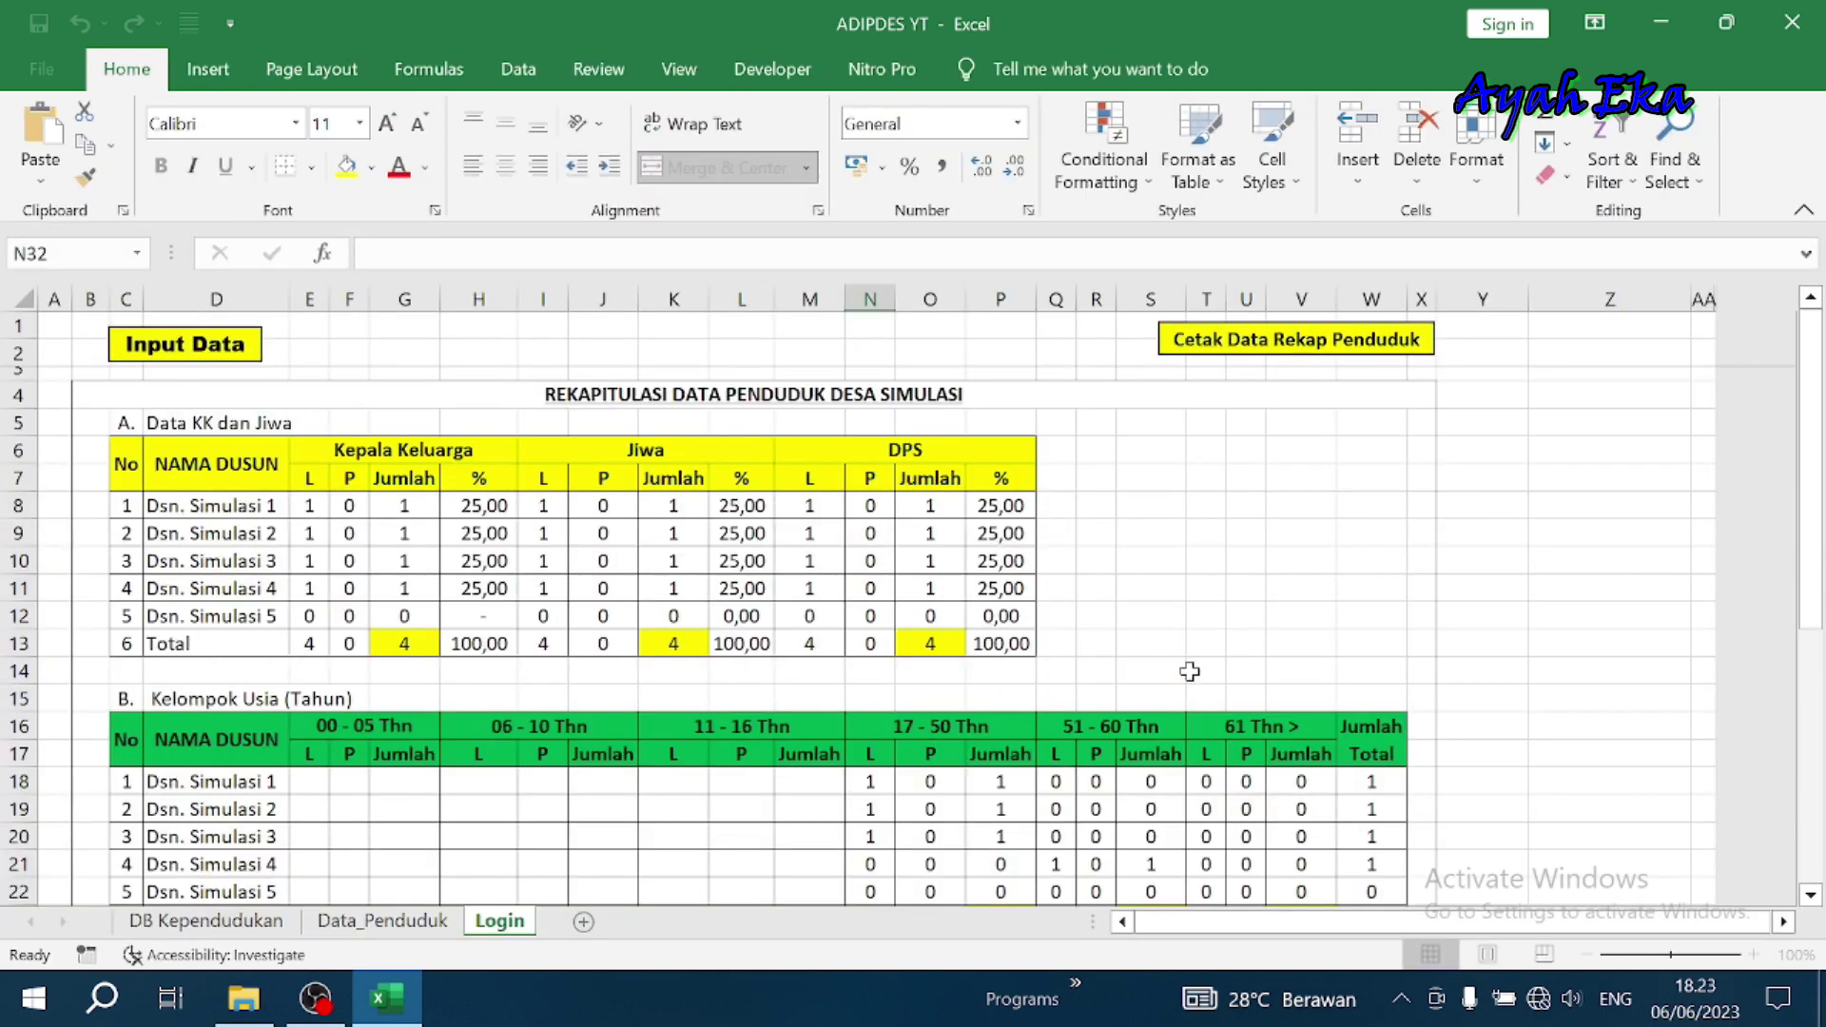
Scroll to the signature block and select row 35 just below it
scroll(1190, 672, down, 2)
scroll(1189, 671, down, 2)
scroll(1190, 672, down, 2)
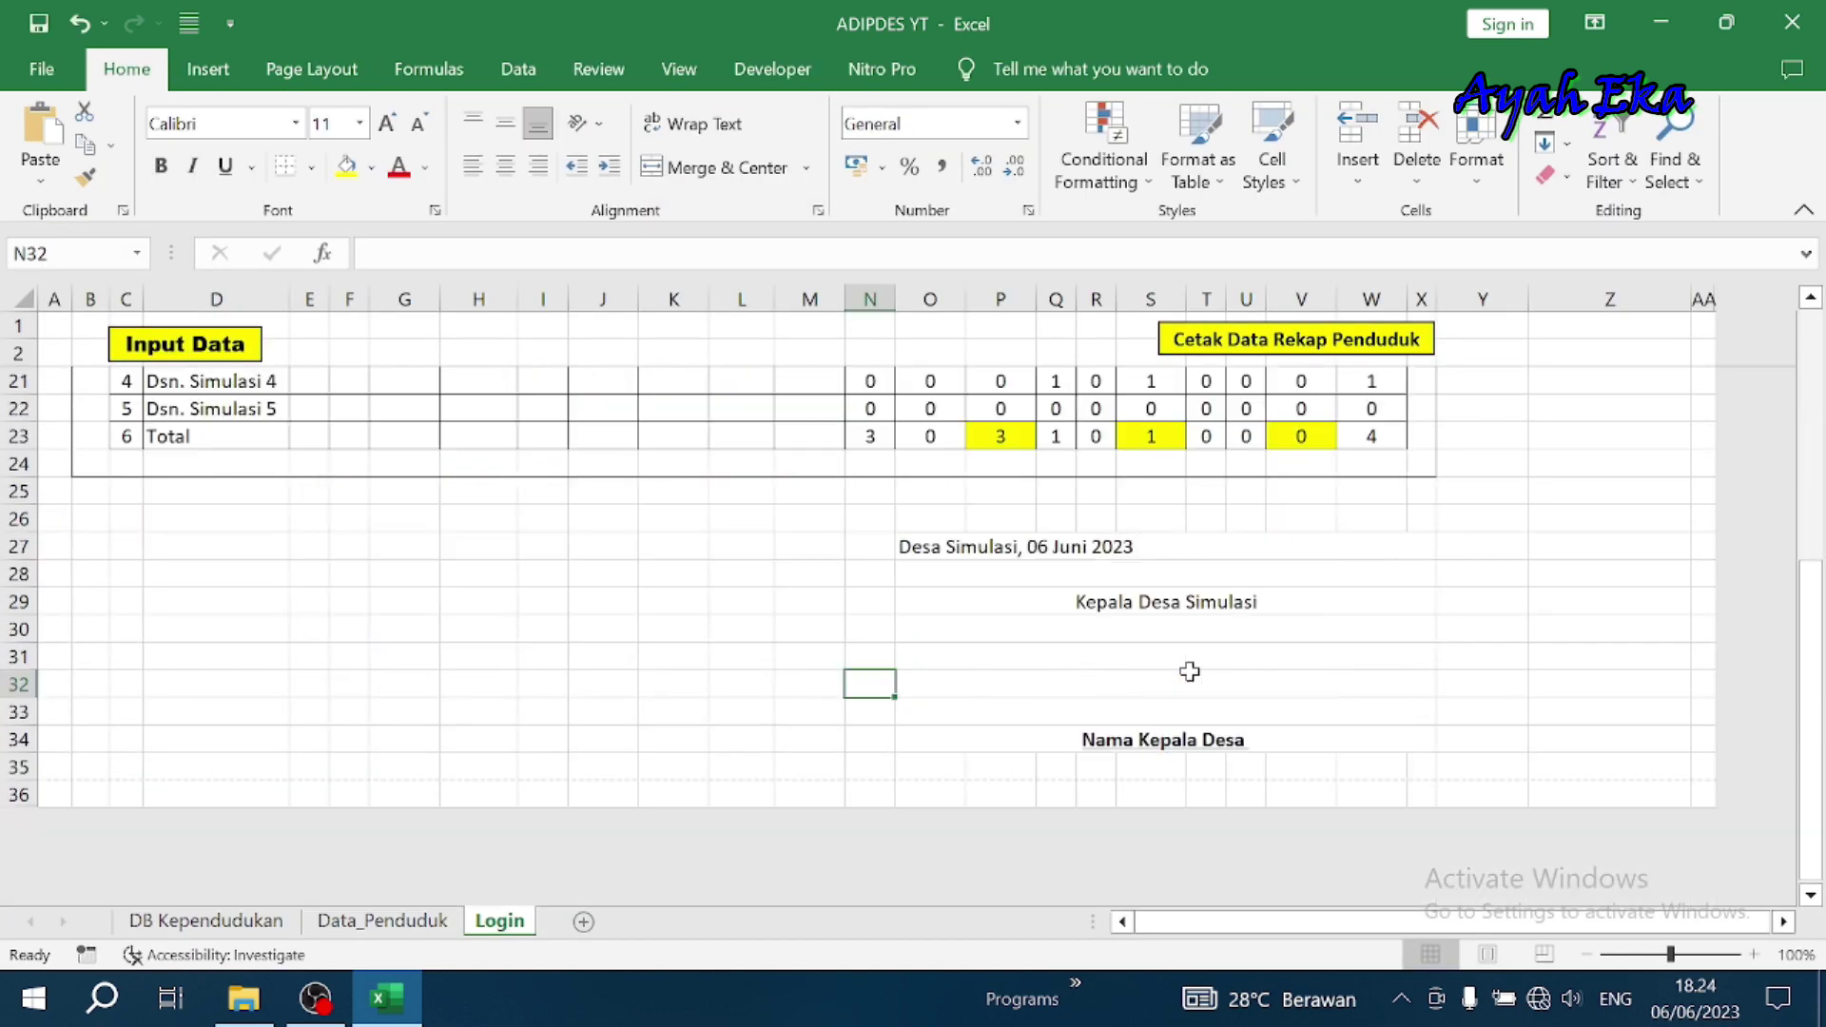
scroll(1344, 556, up, 1)
scroll(1344, 557, up, 2)
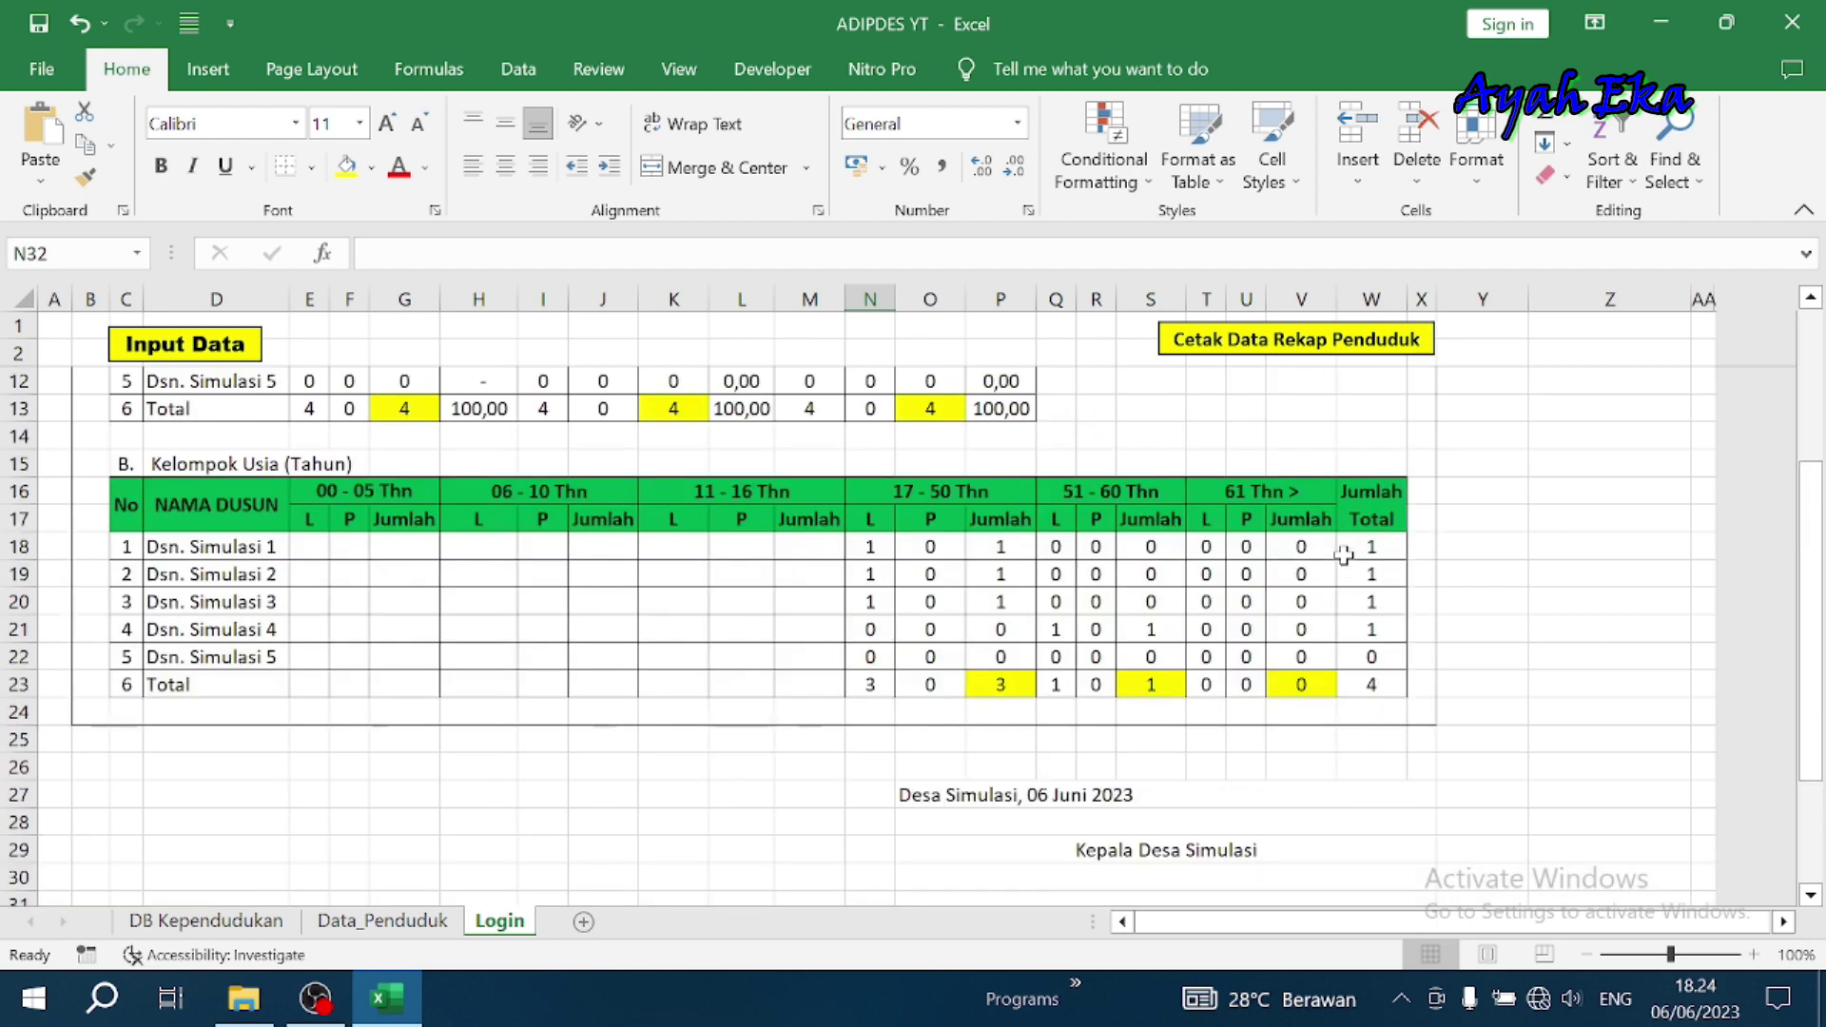
click(19, 711)
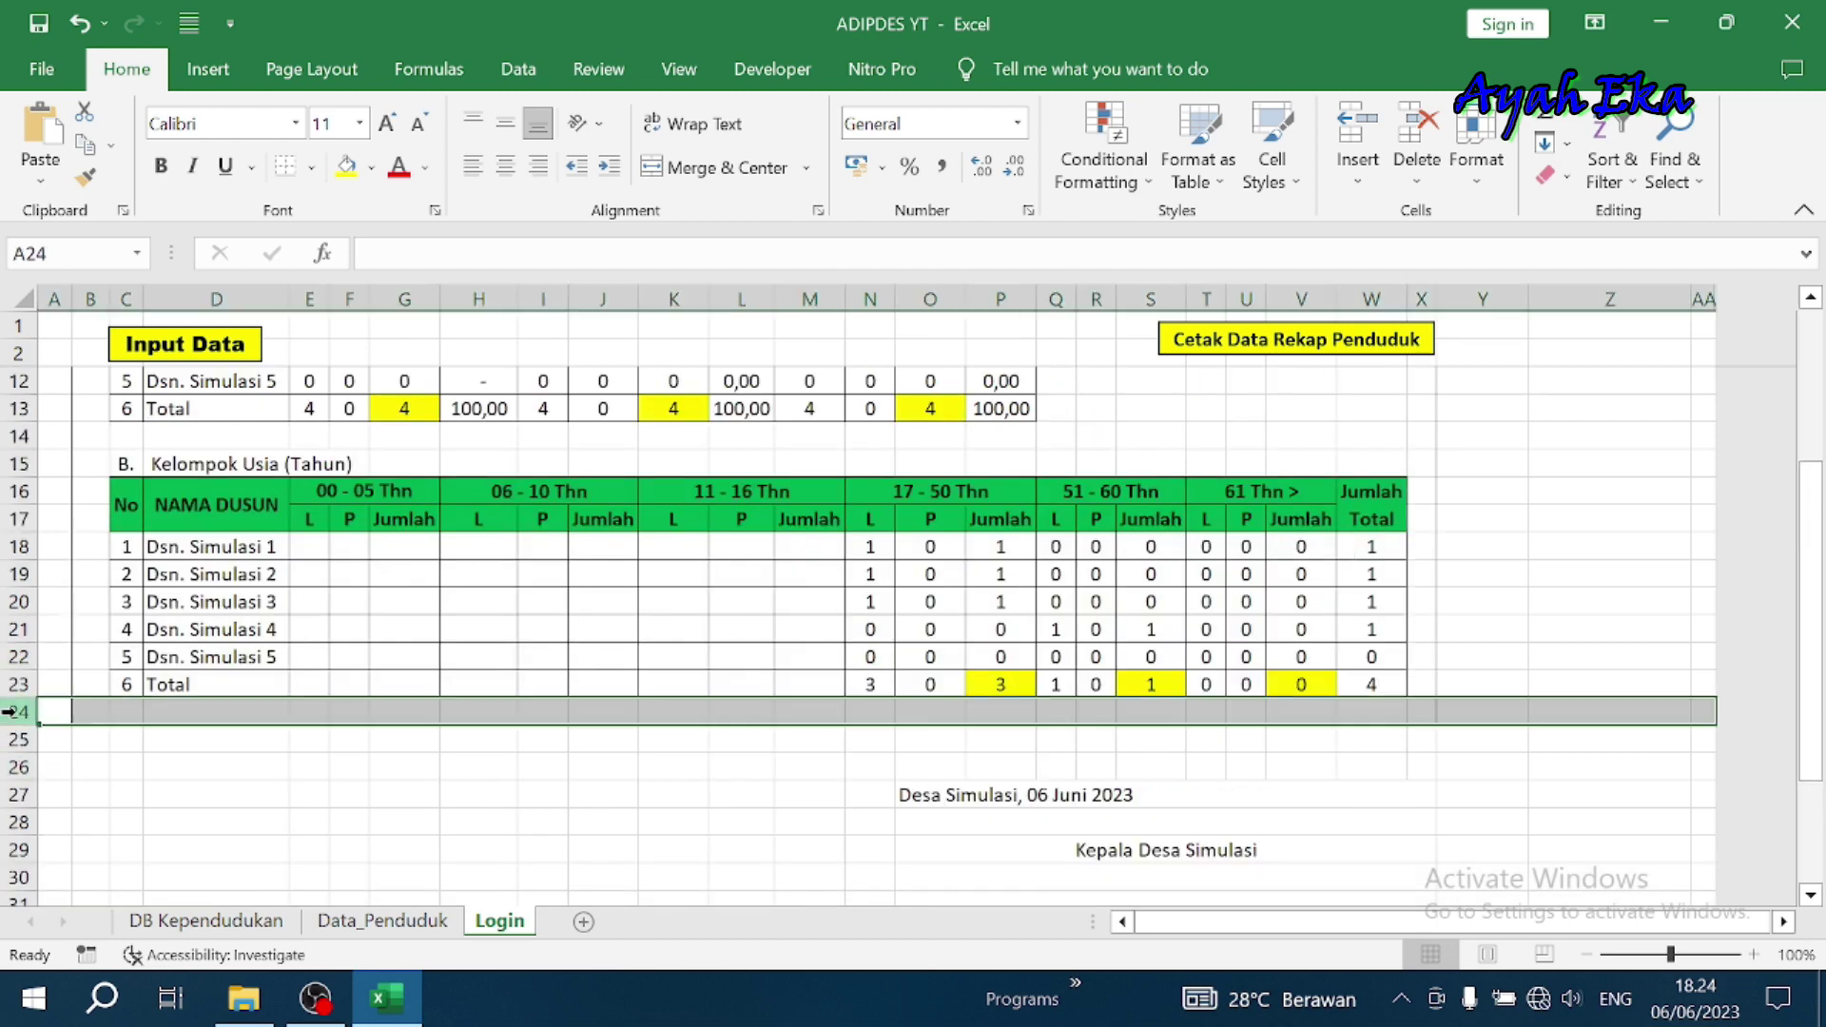
scroll(378, 755, down, 2)
scroll(366, 757, down, 1)
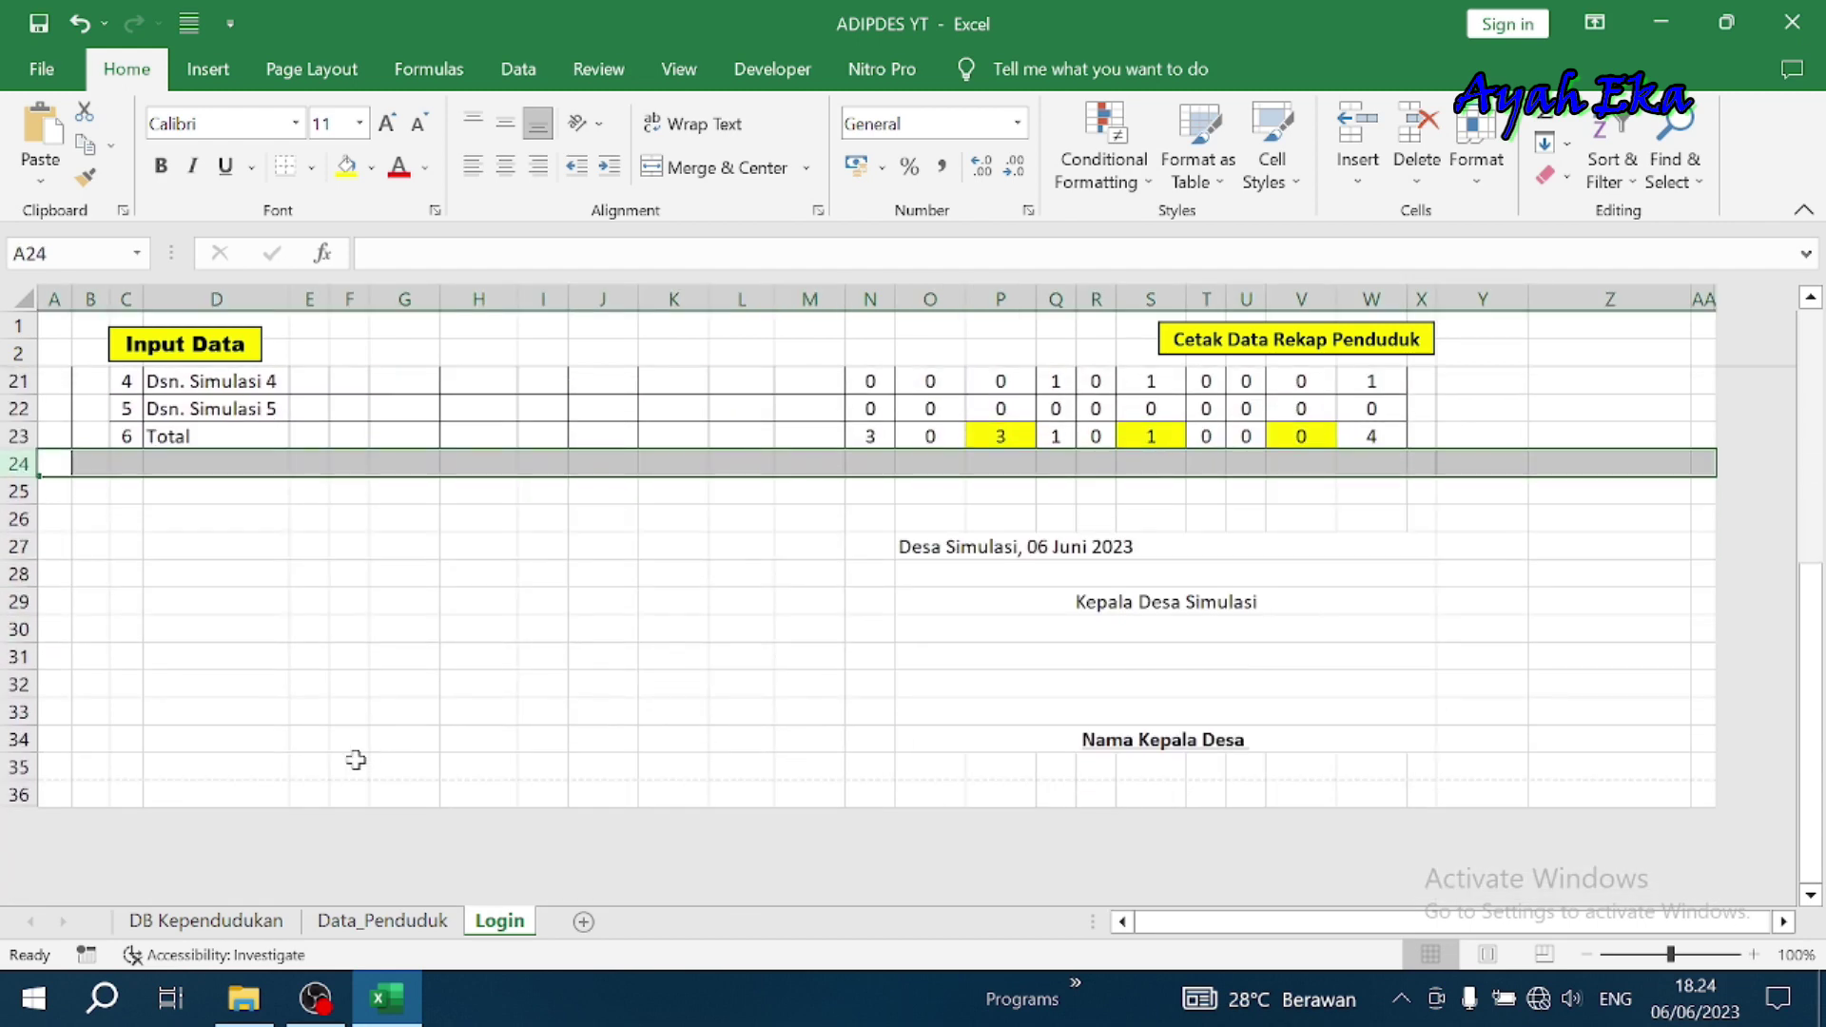
click(20, 767)
scroll(1276, 508, up, 3)
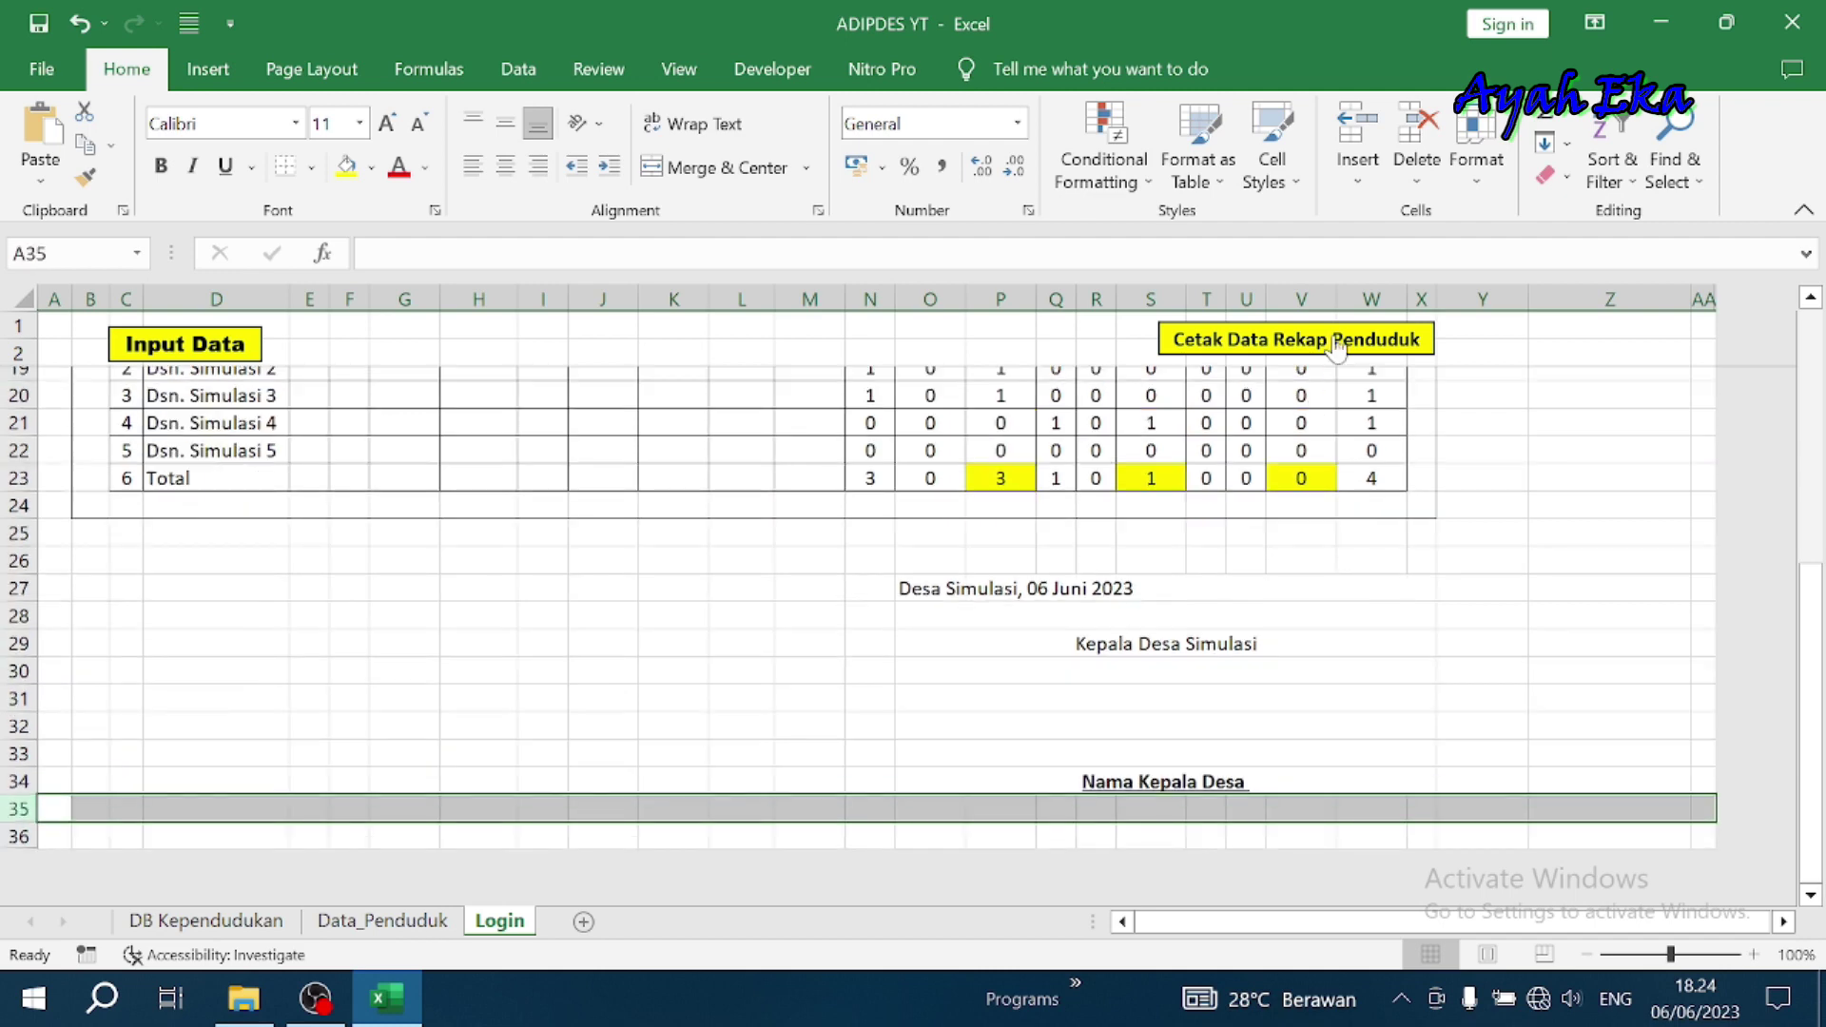
Open the Rectangle2_Click macro behind the Cetak Data Rekap Penduduk button for editing
right_click(1324, 333)
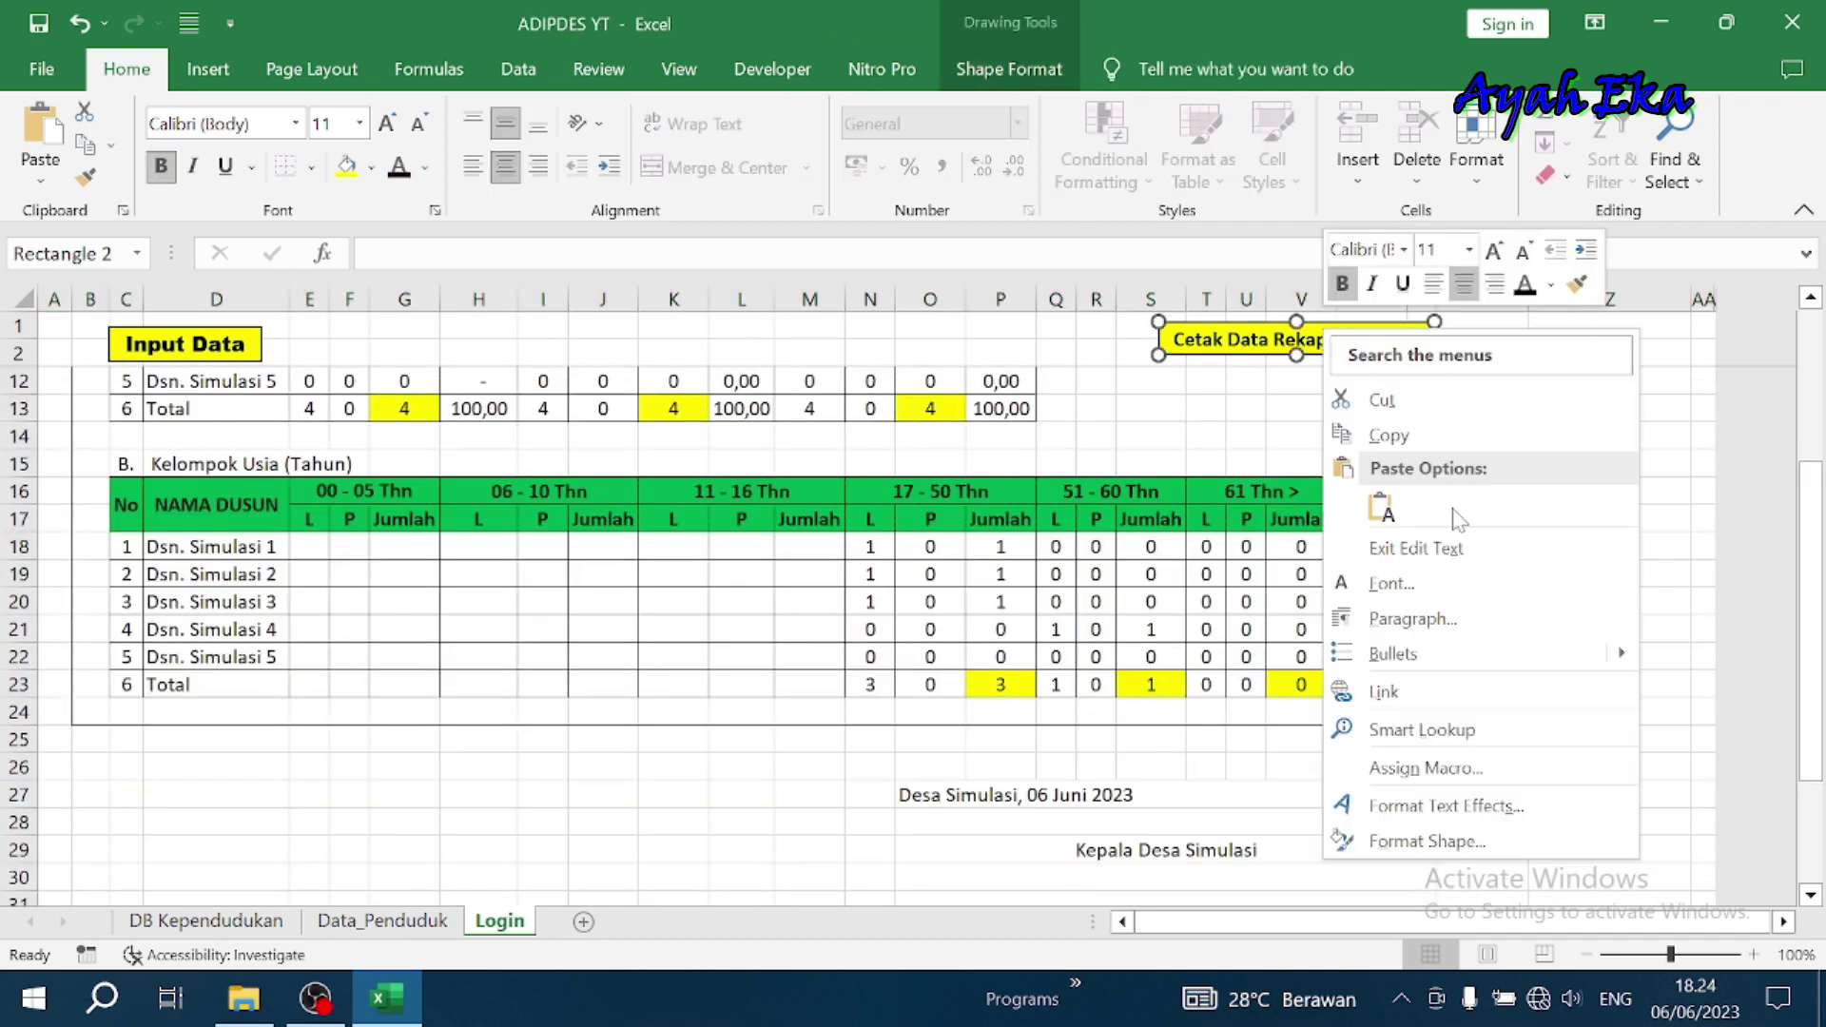
click(1439, 770)
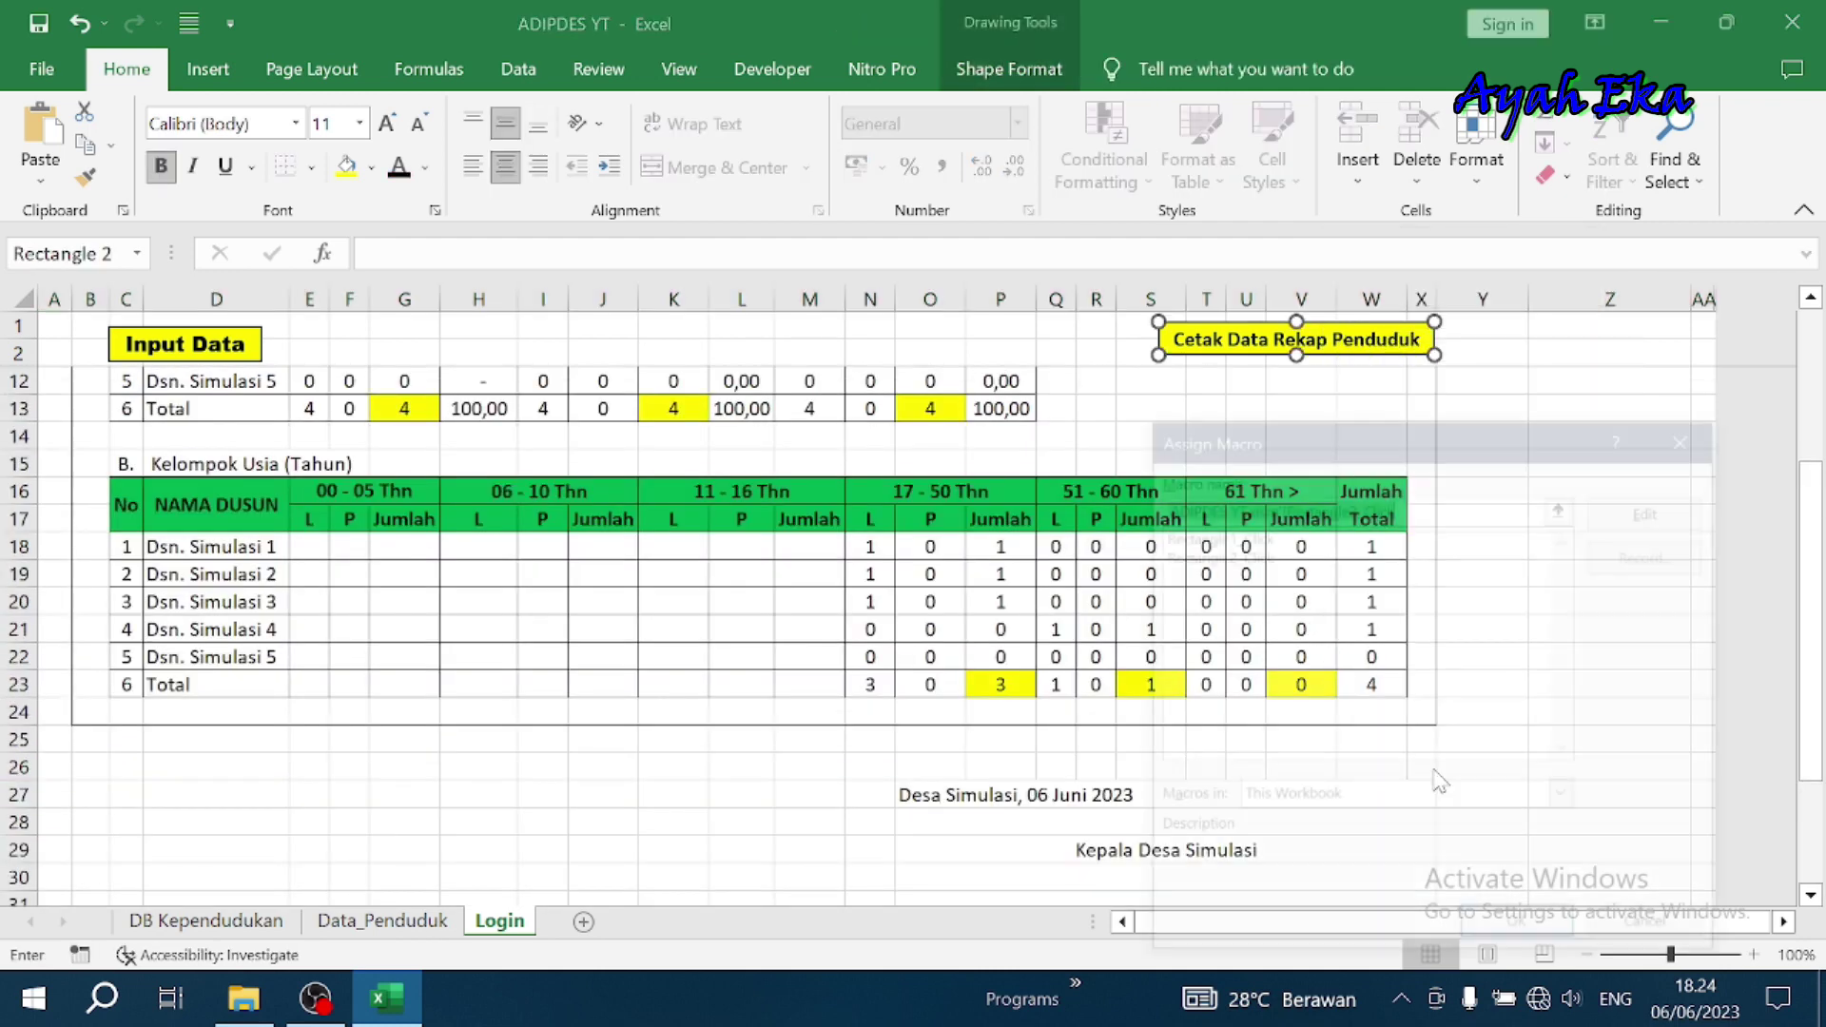
click(1212, 554)
click(1655, 508)
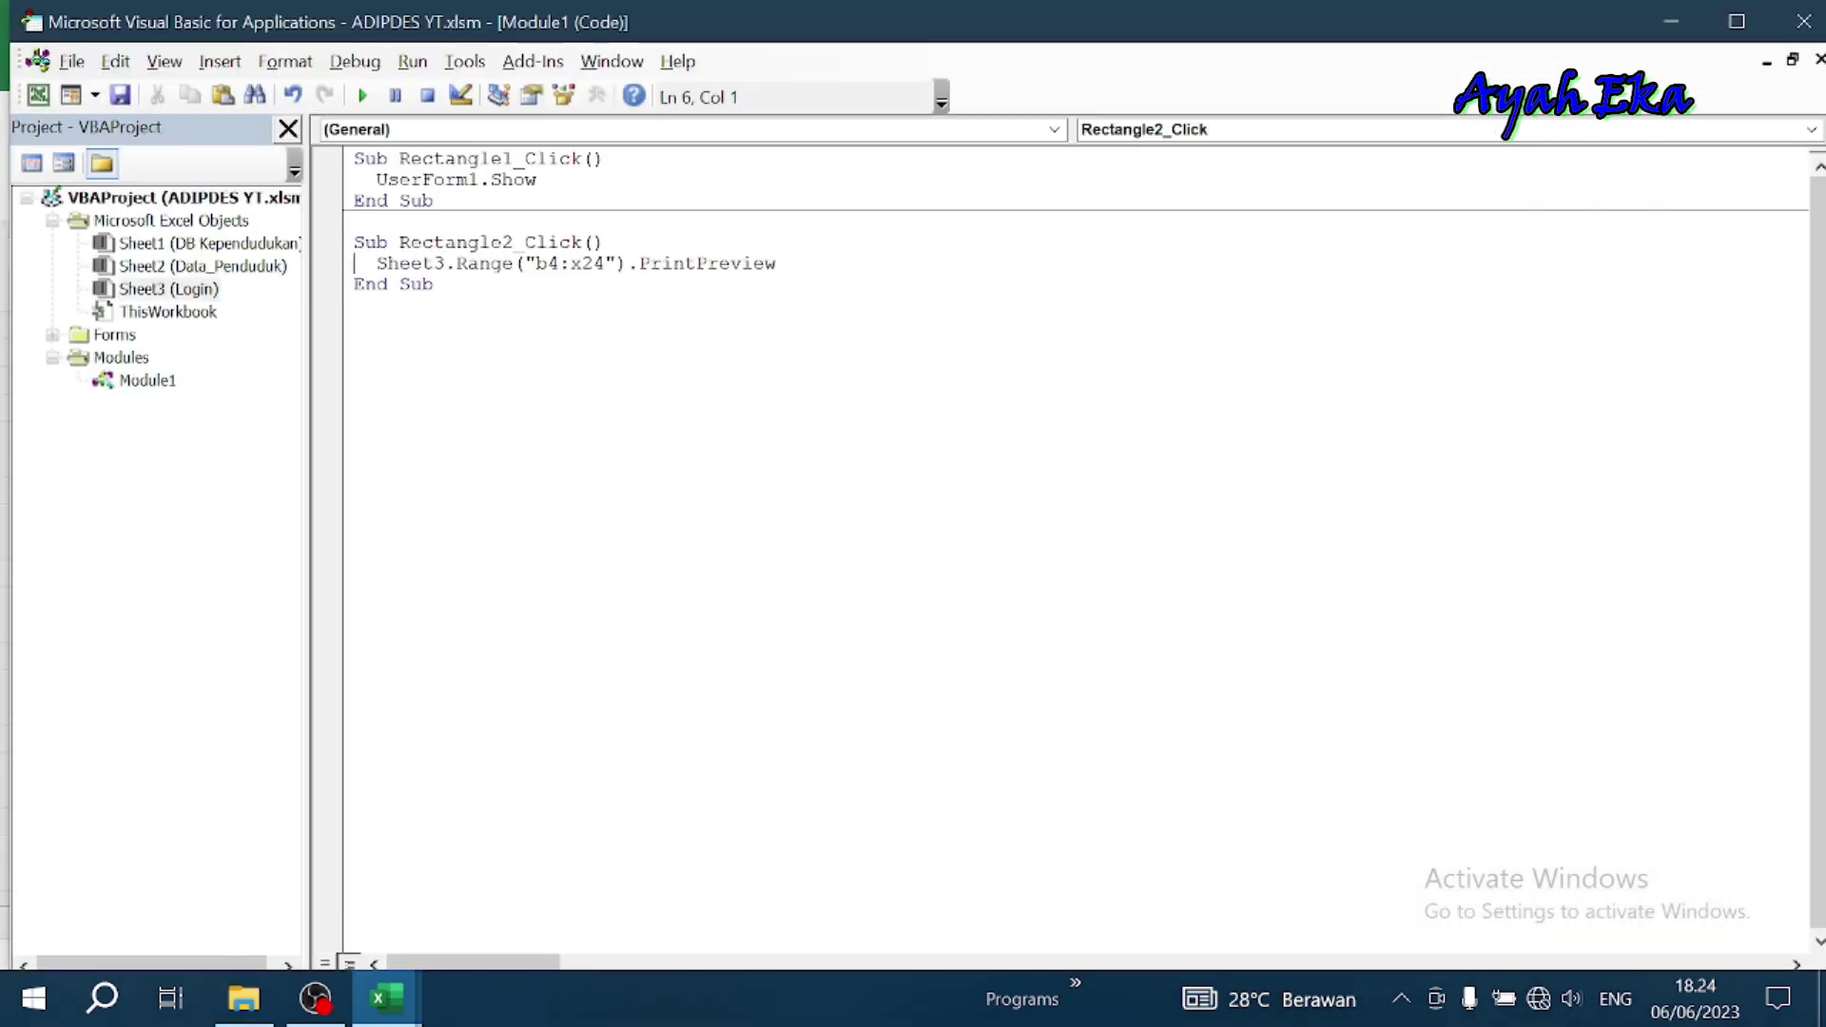
Change the preview range from b4:x24 to b4:x35 and close the VBA editor
click(594, 264)
key(BackSpace)
text(3)
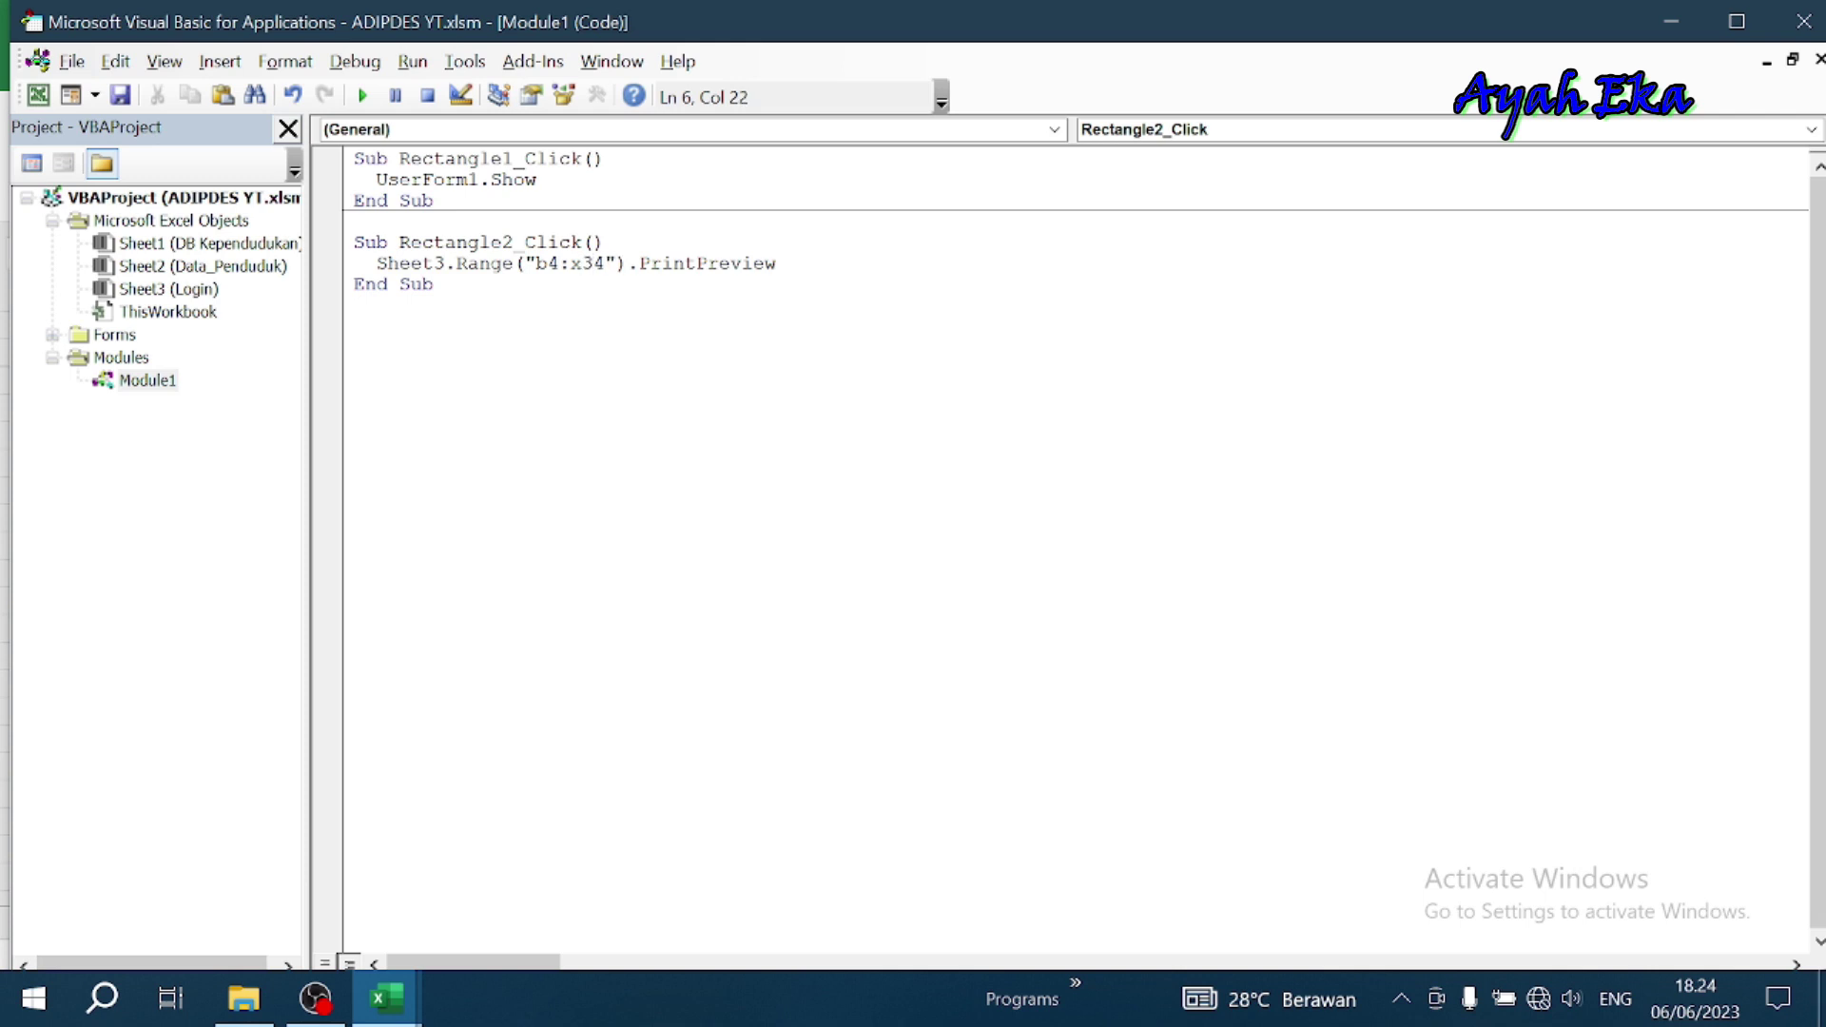
key(BackSpace)
text(5)
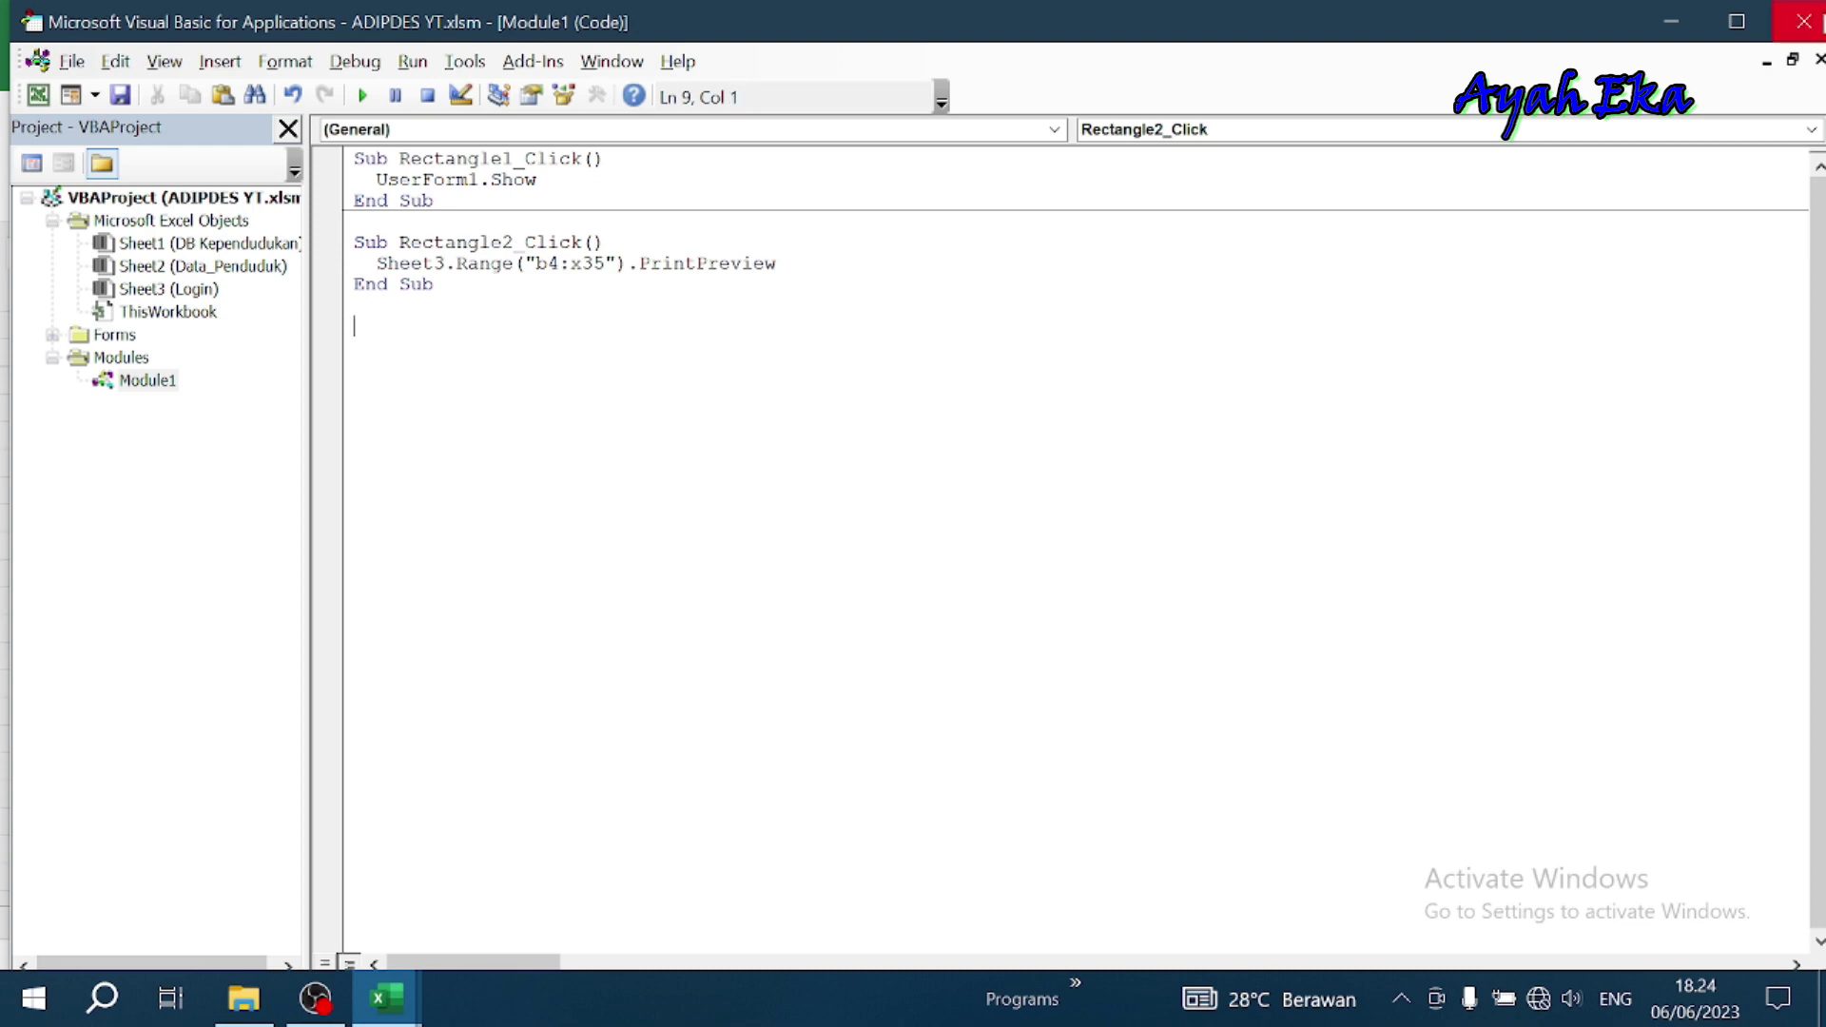
click(1804, 21)
click(1604, 518)
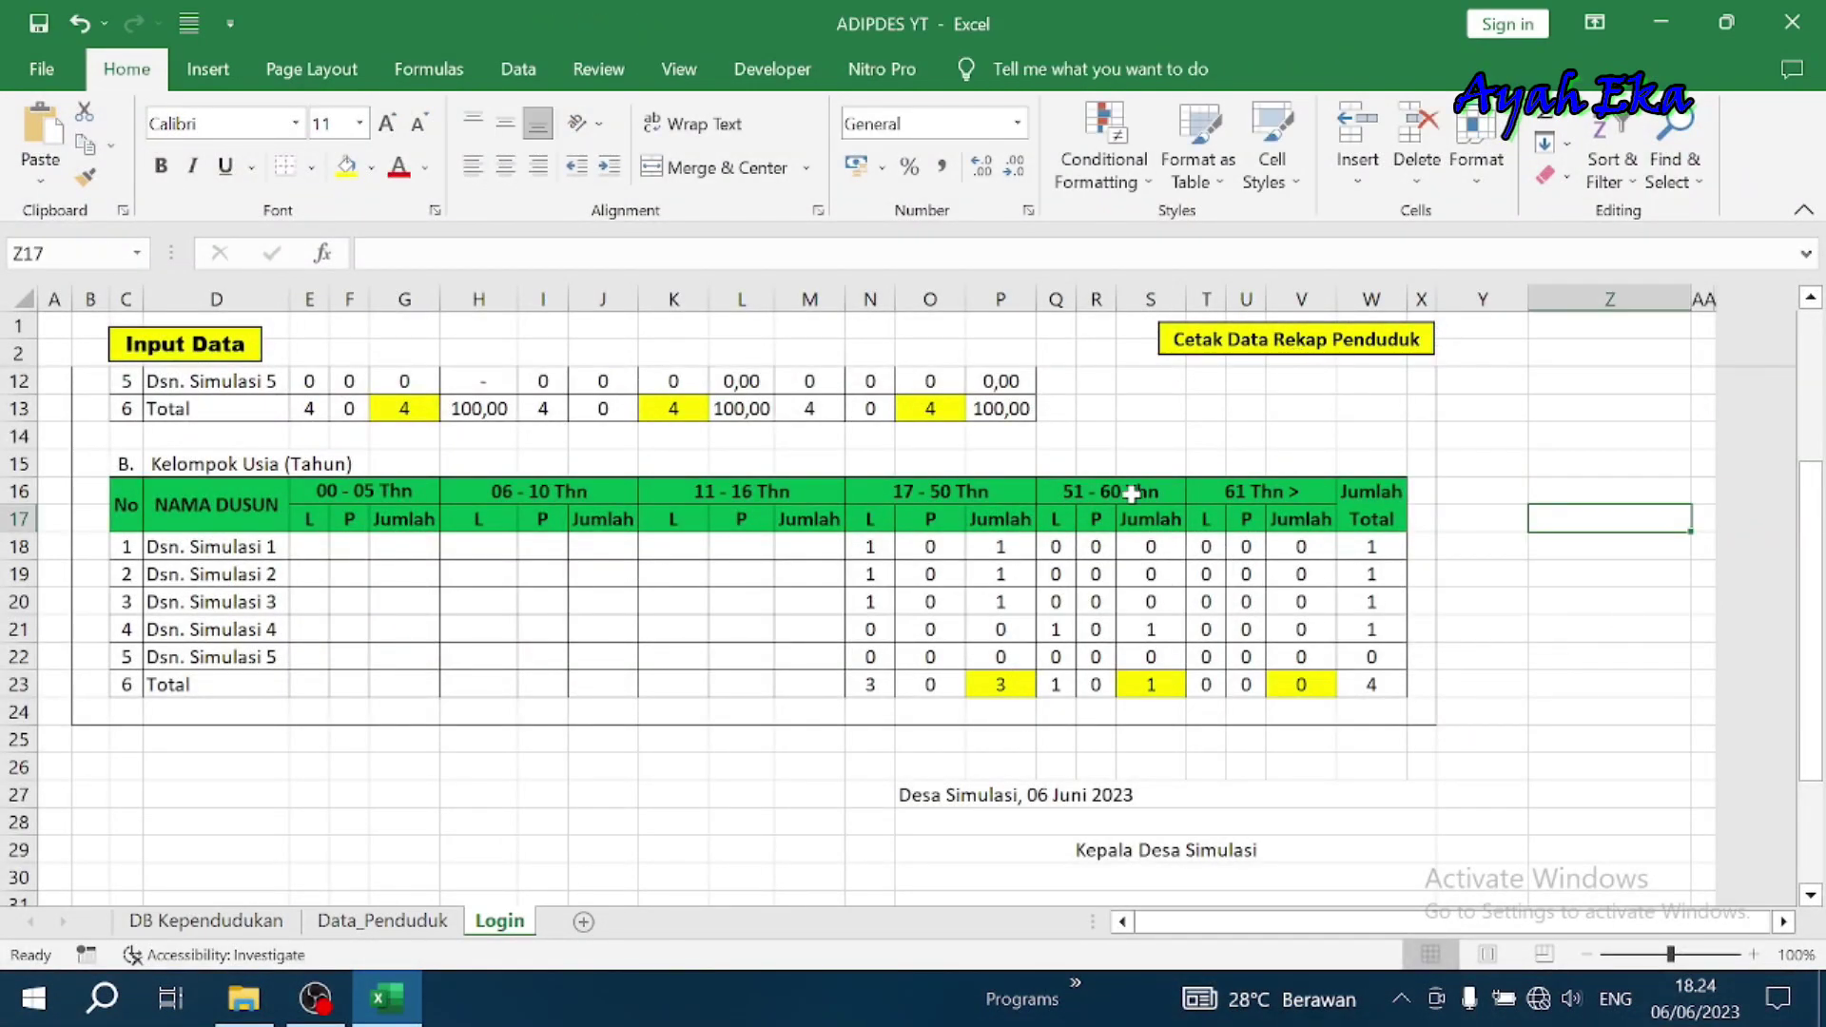
click(1210, 340)
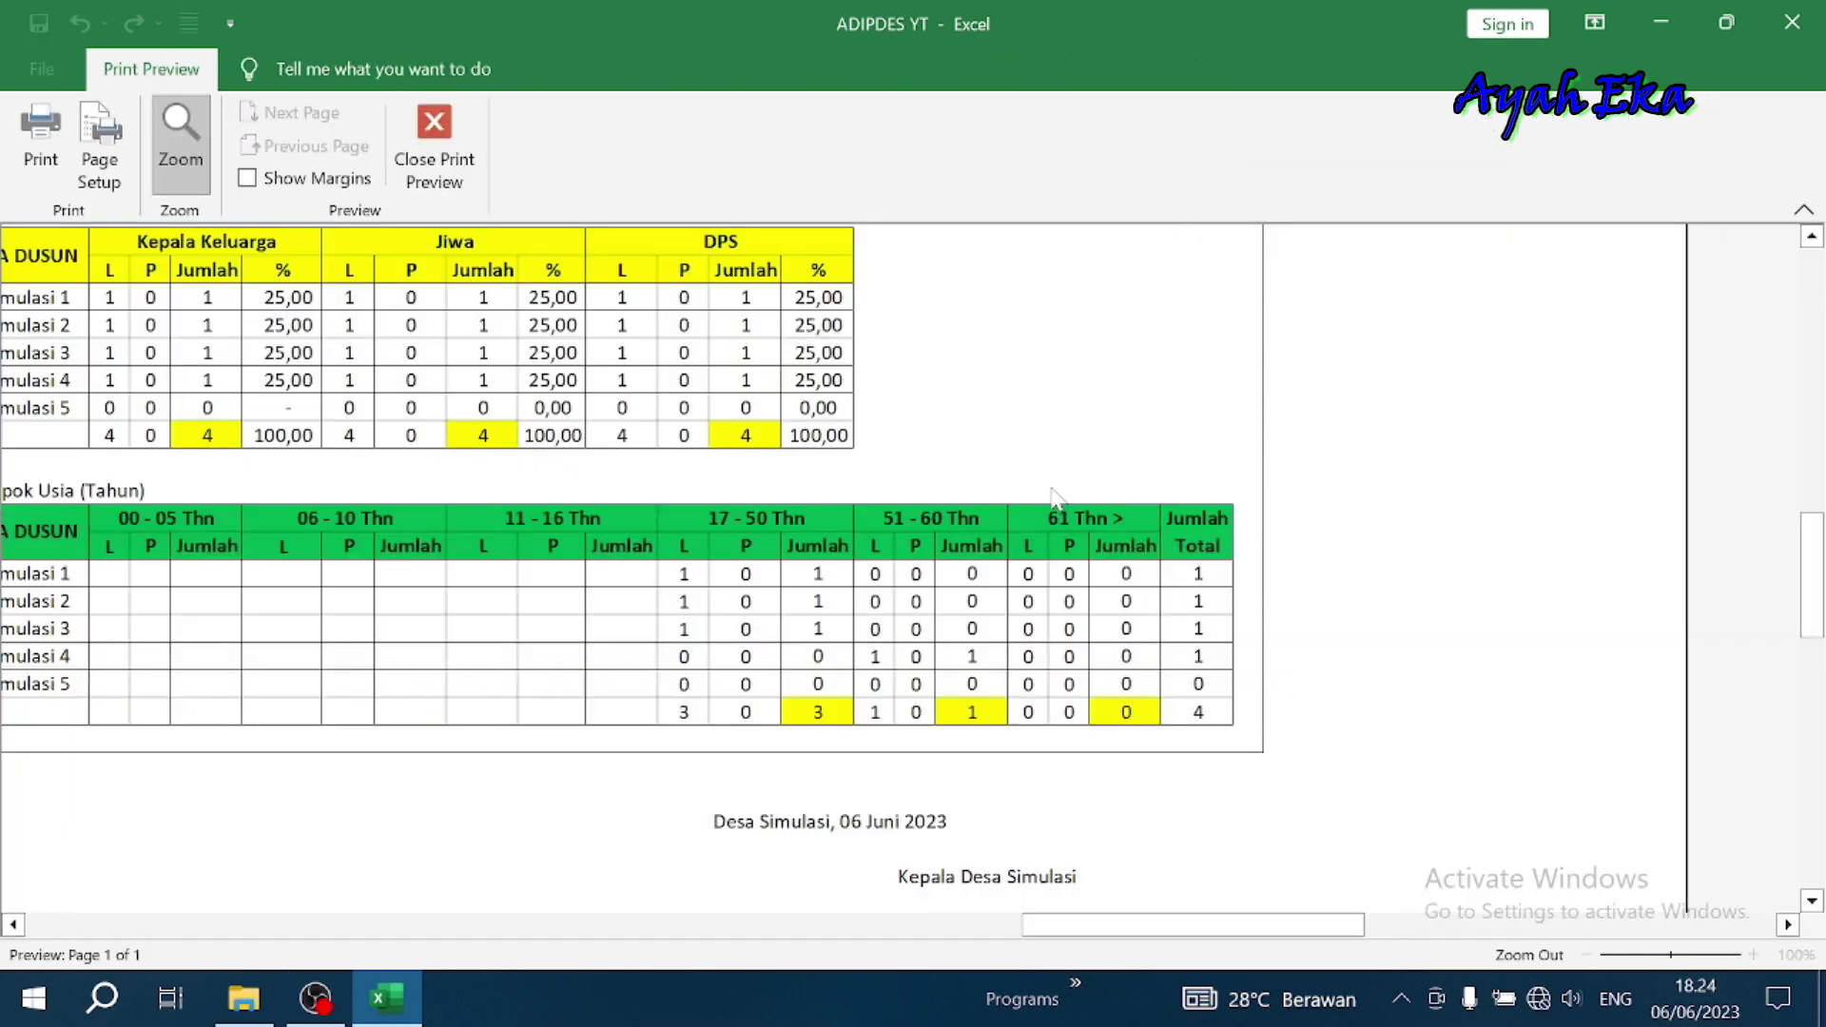
scroll(1053, 494, down, 3)
click(1042, 460)
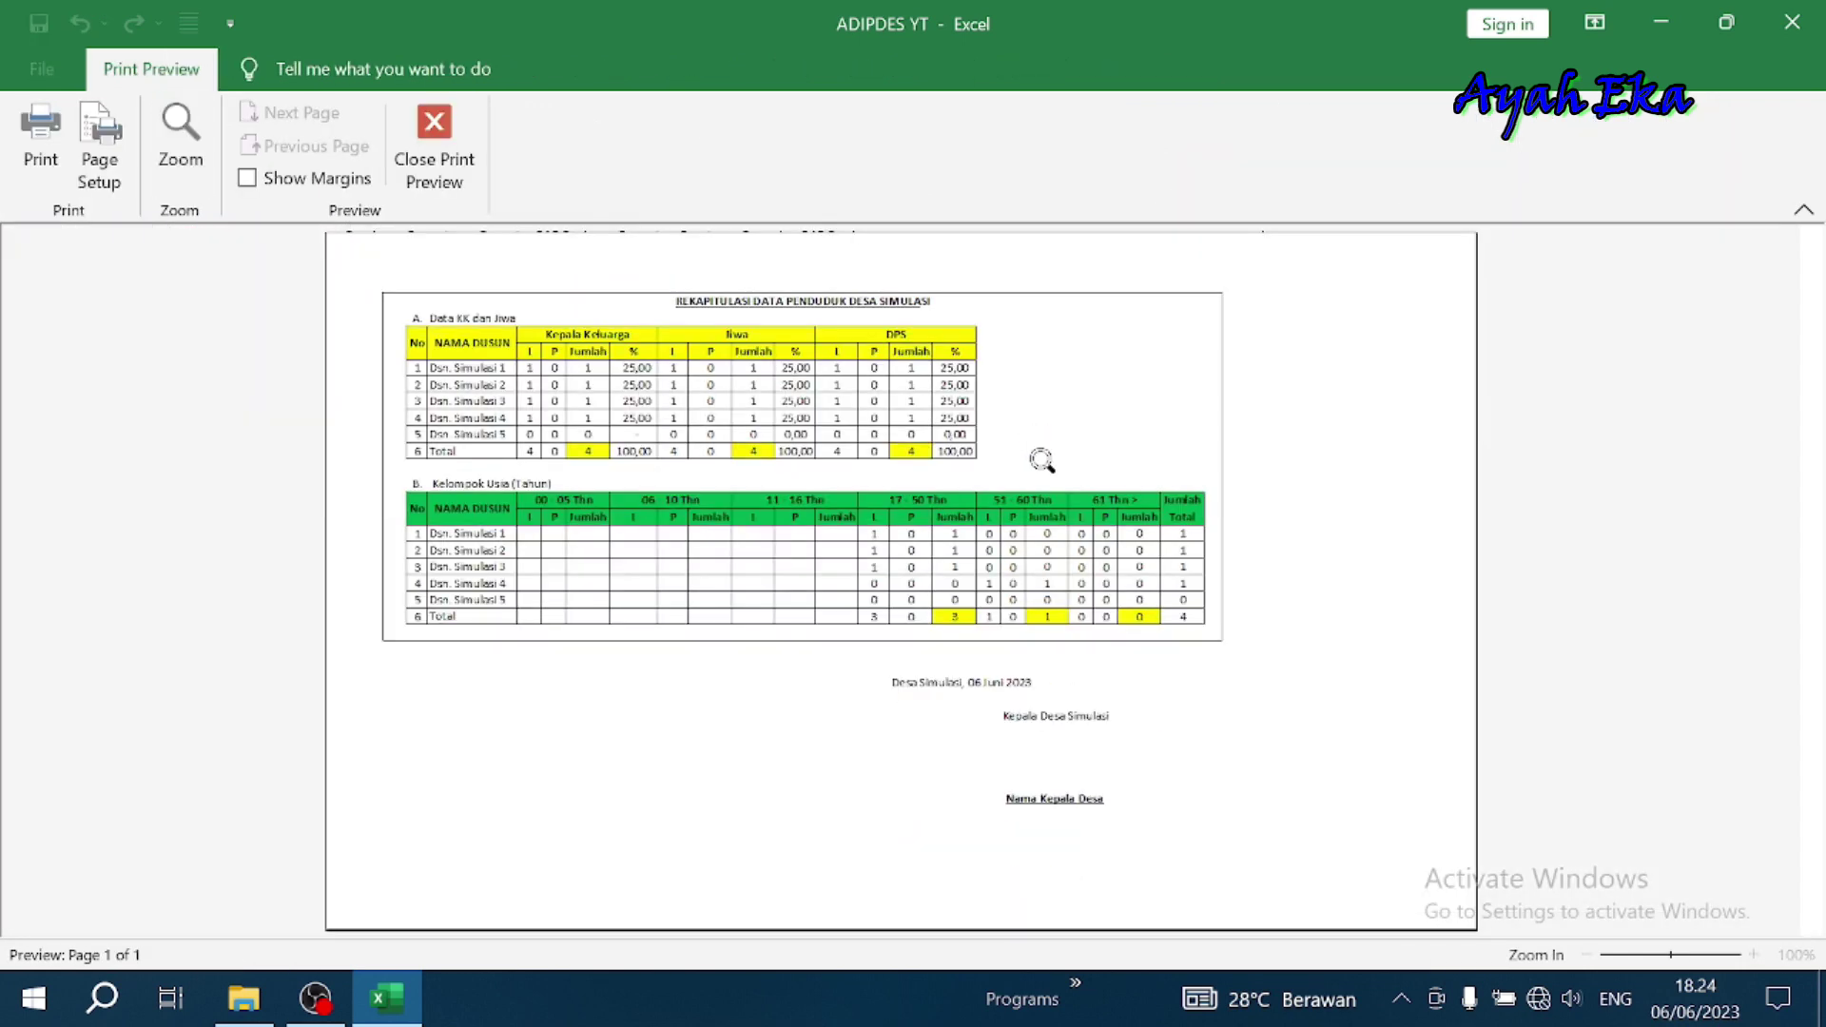
click(1235, 733)
click(1139, 705)
click(426, 129)
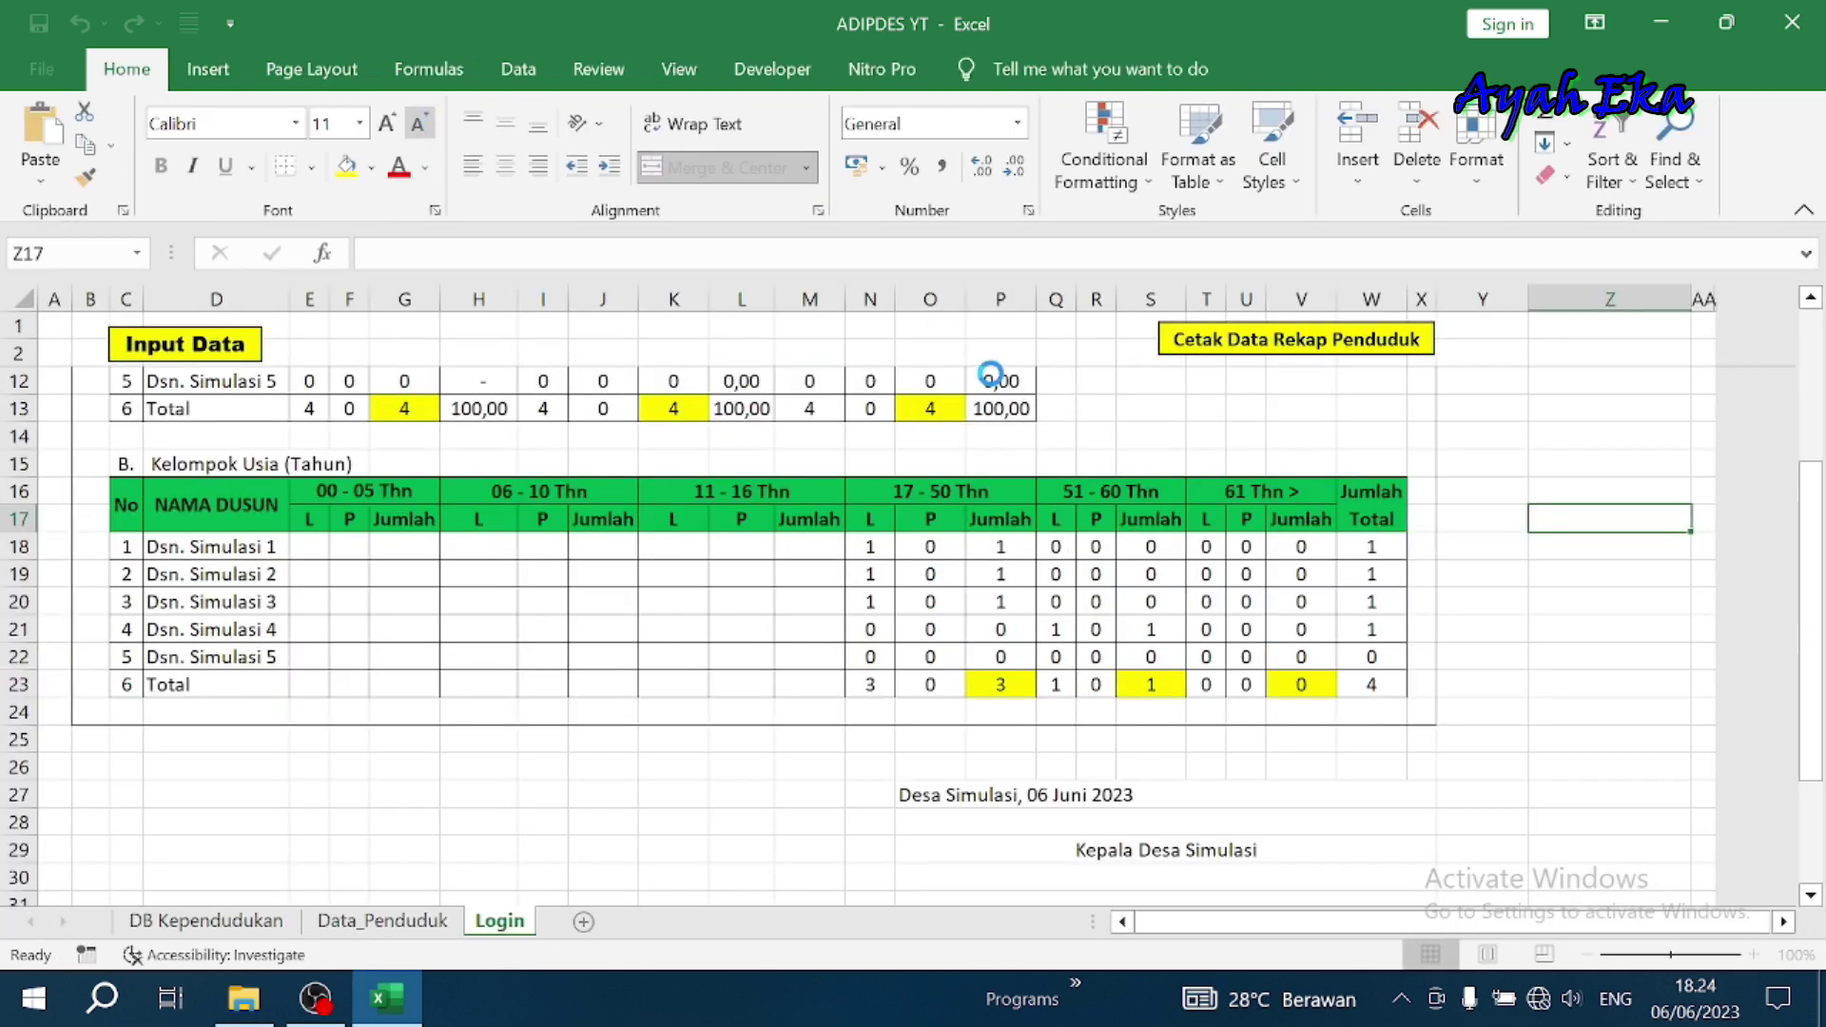
Set the page's paper size to A4
scroll(959, 448, up, 3)
click(307, 68)
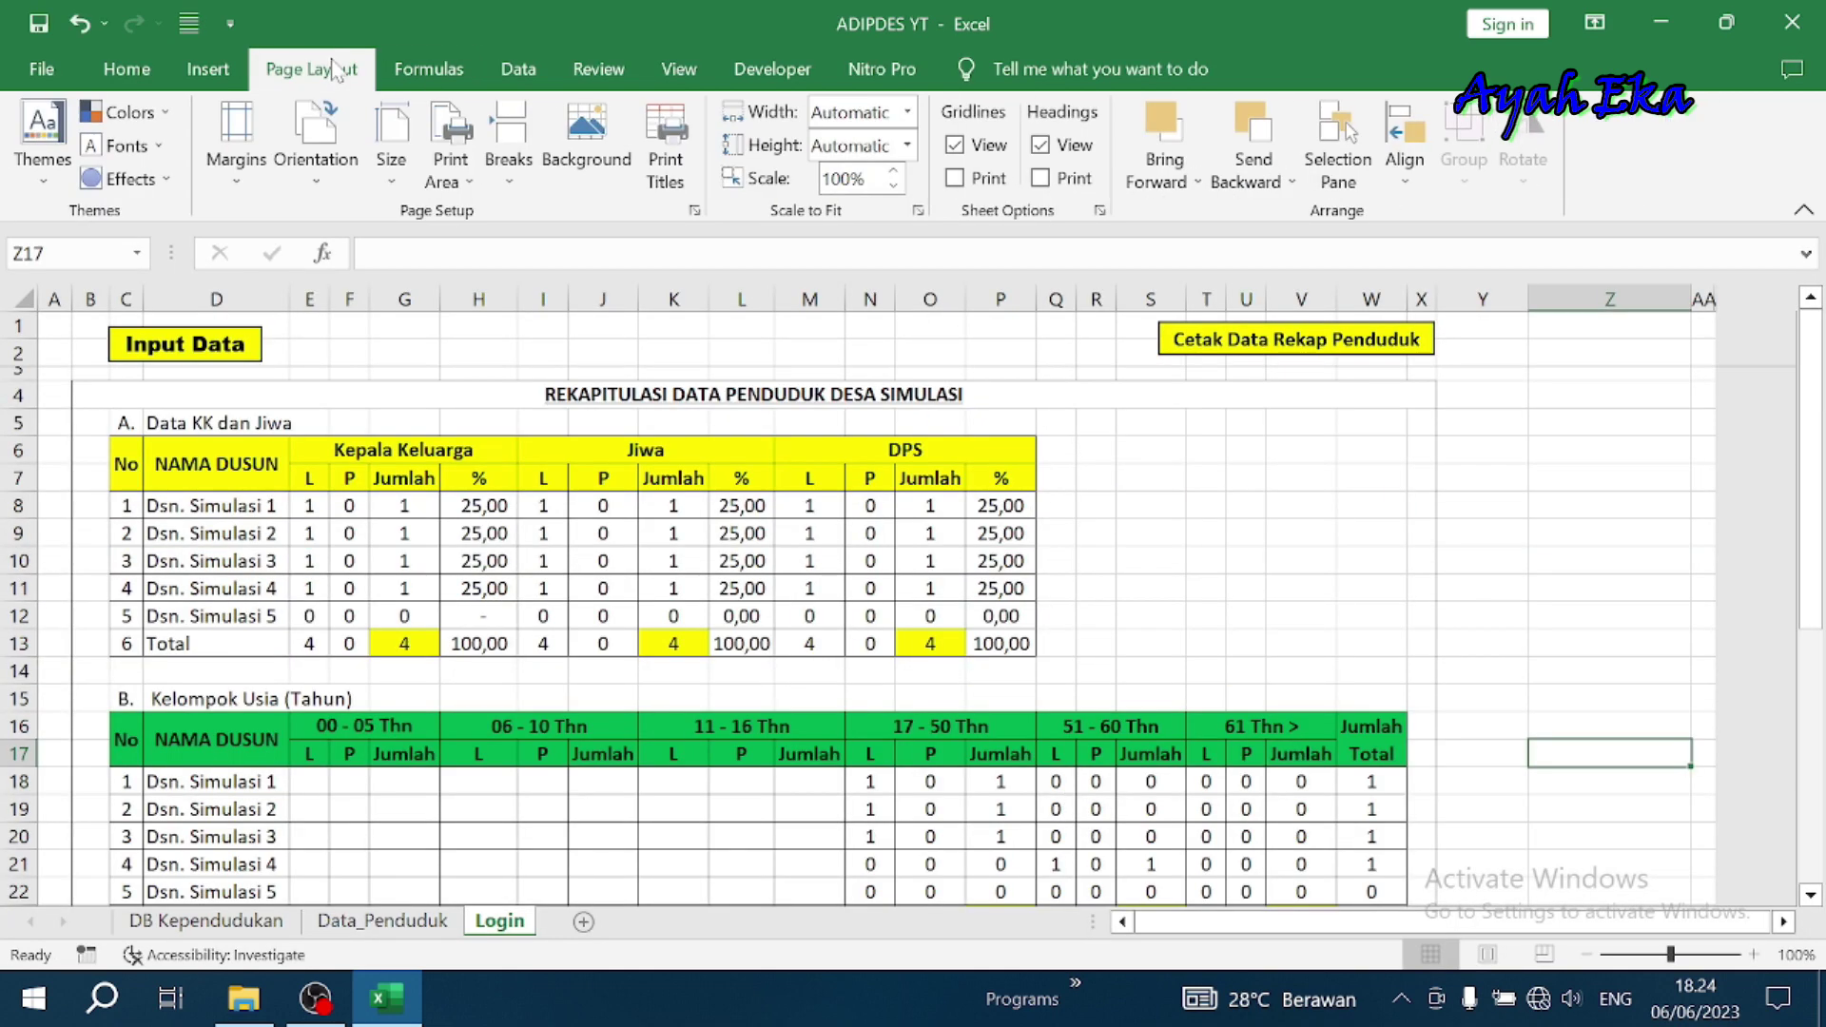
click(407, 179)
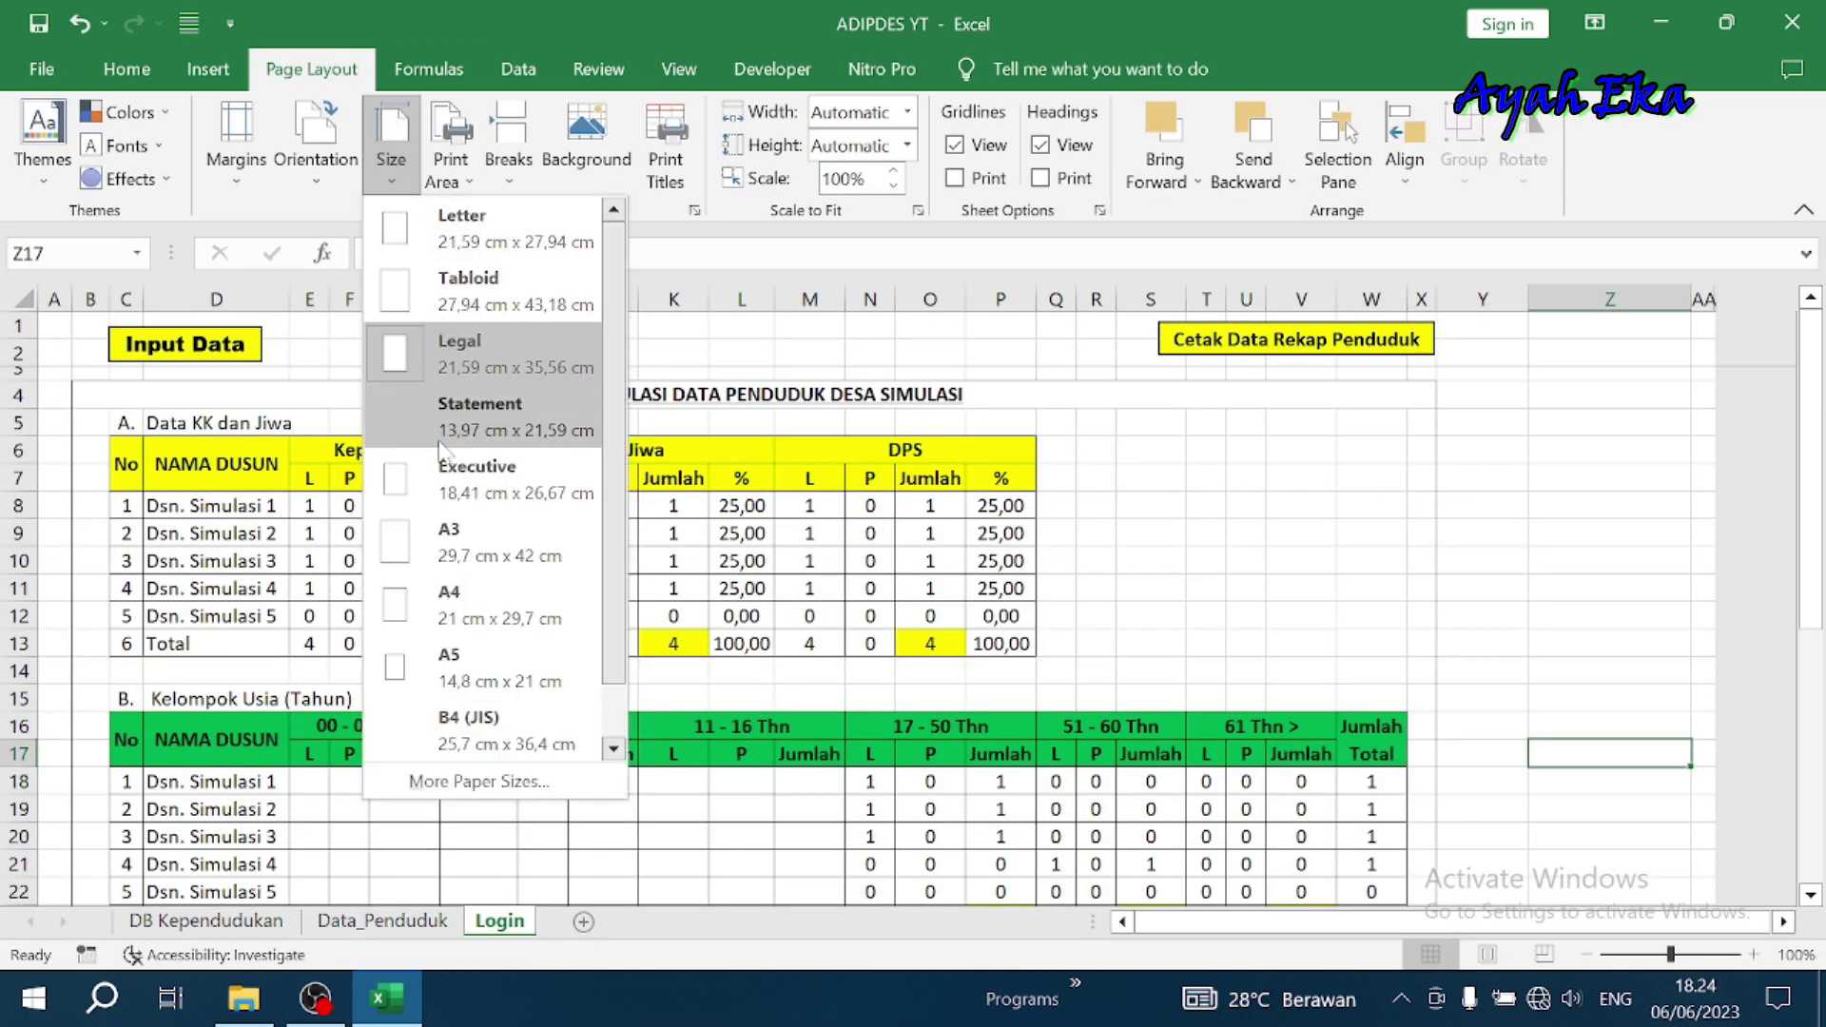
click(471, 609)
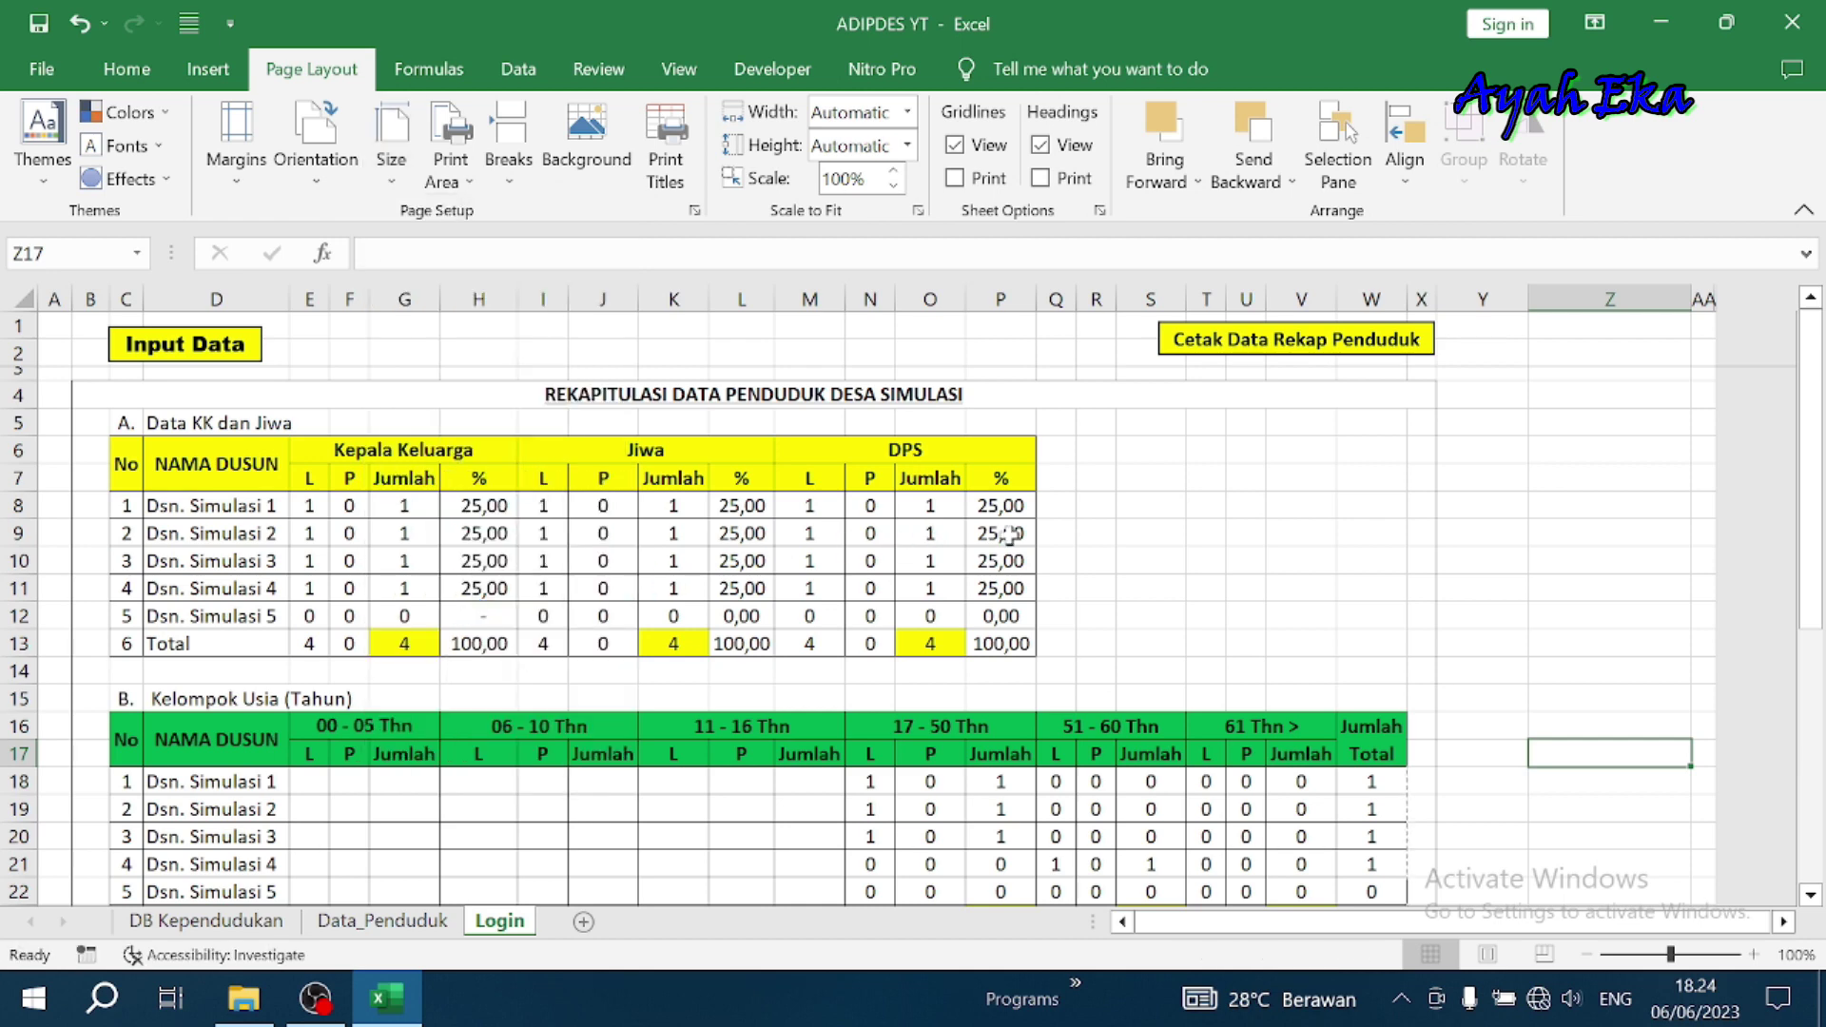
Preview the report with the print button and confirm it fits on one page
click(1289, 339)
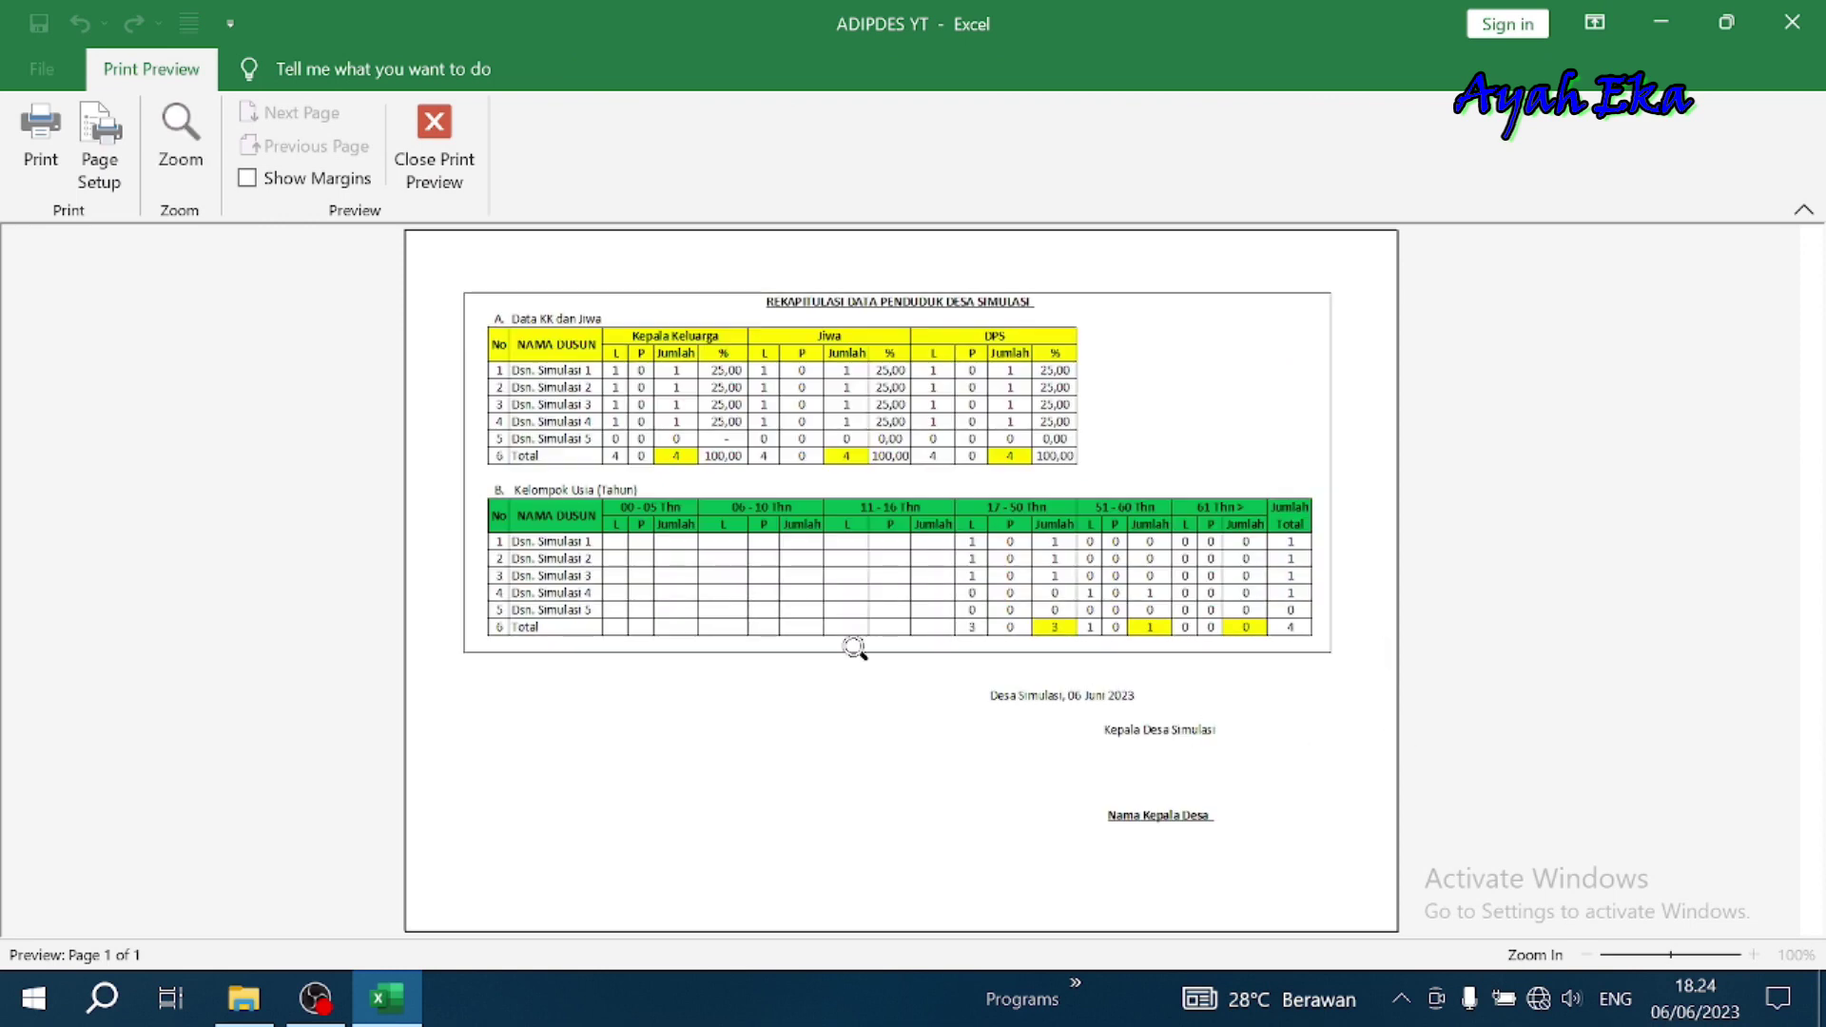
click(865, 521)
scroll(891, 530, down, 2)
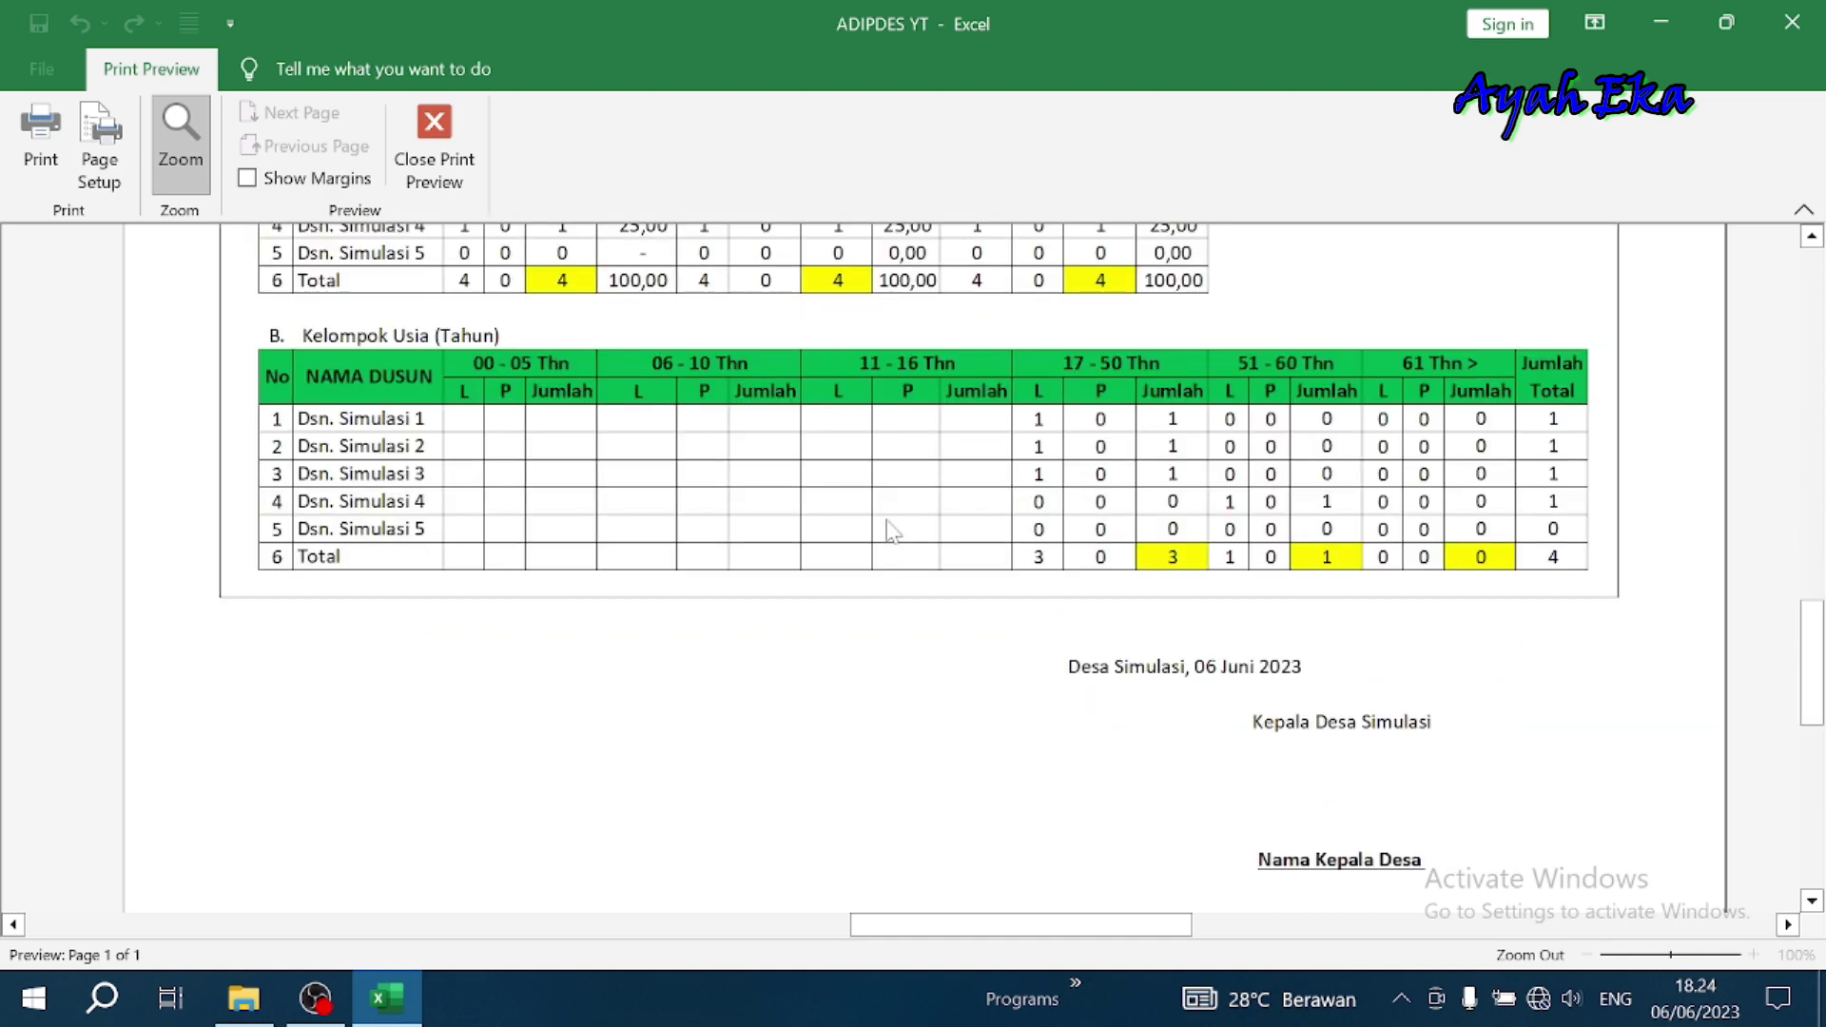
scroll(891, 530, up, 2)
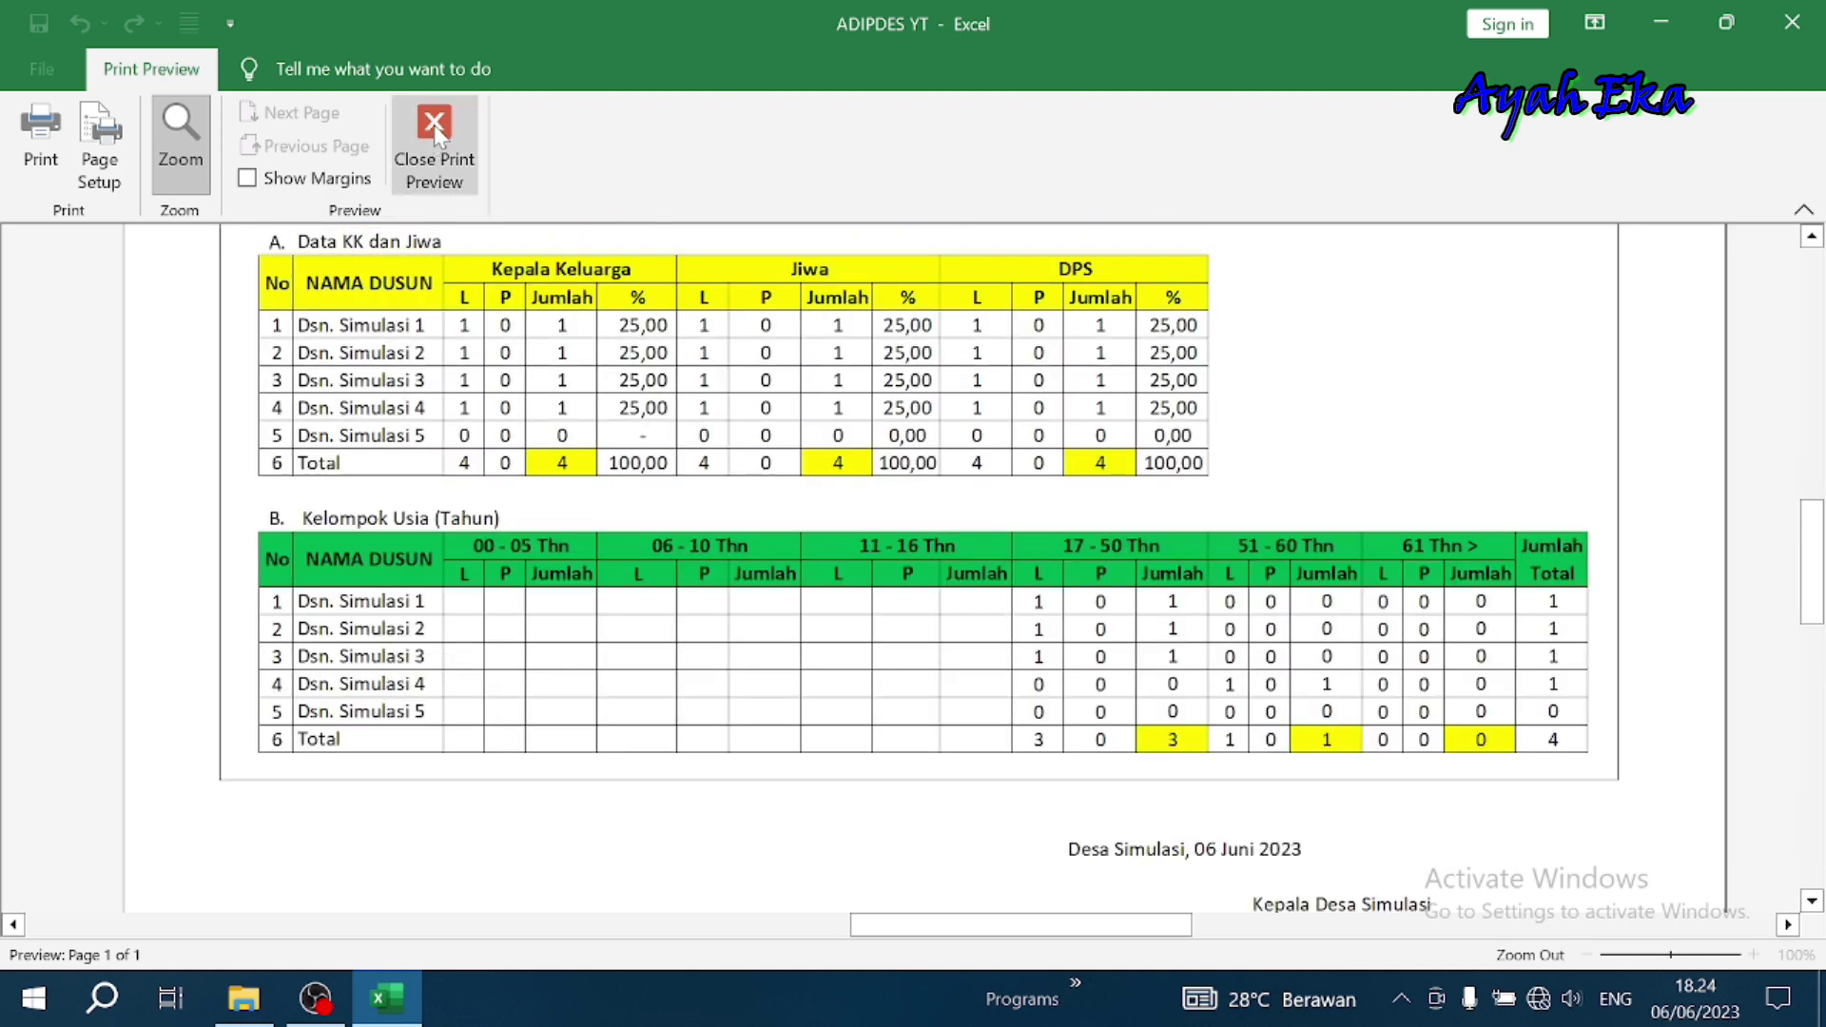
click(434, 124)
scroll(579, 671, down, 2)
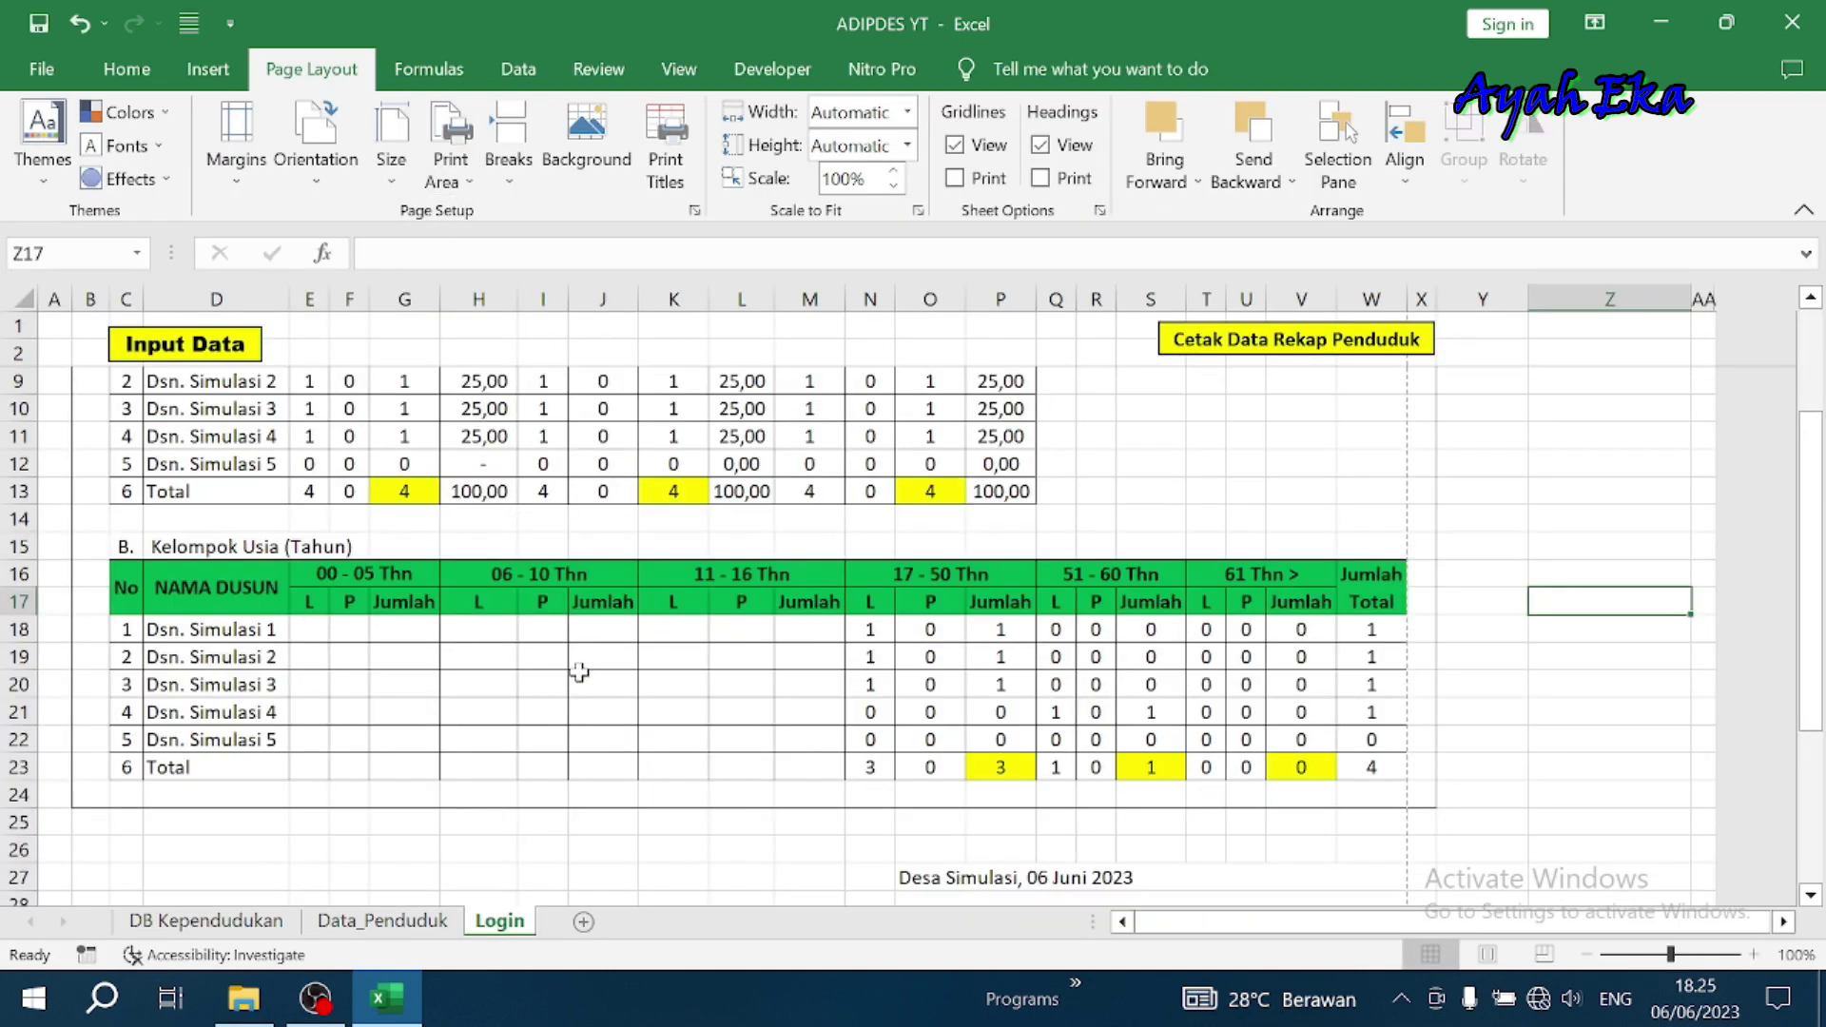
click(398, 635)
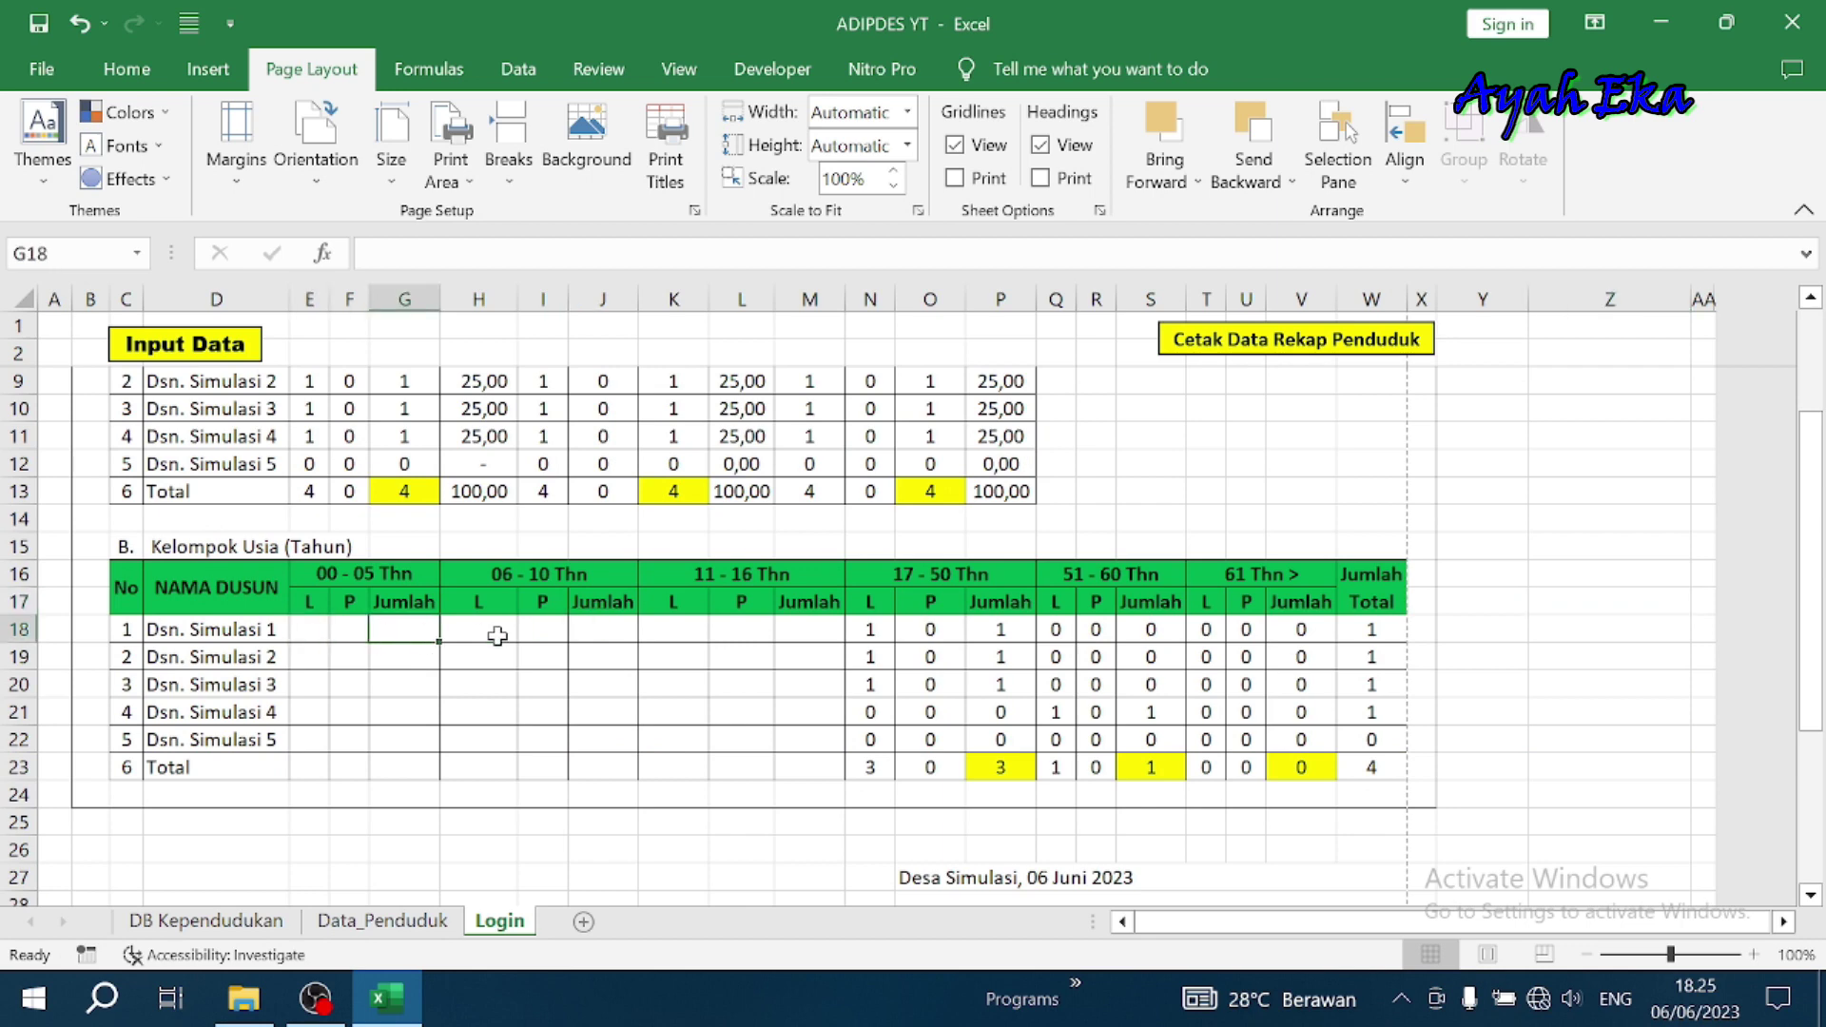
click(633, 633)
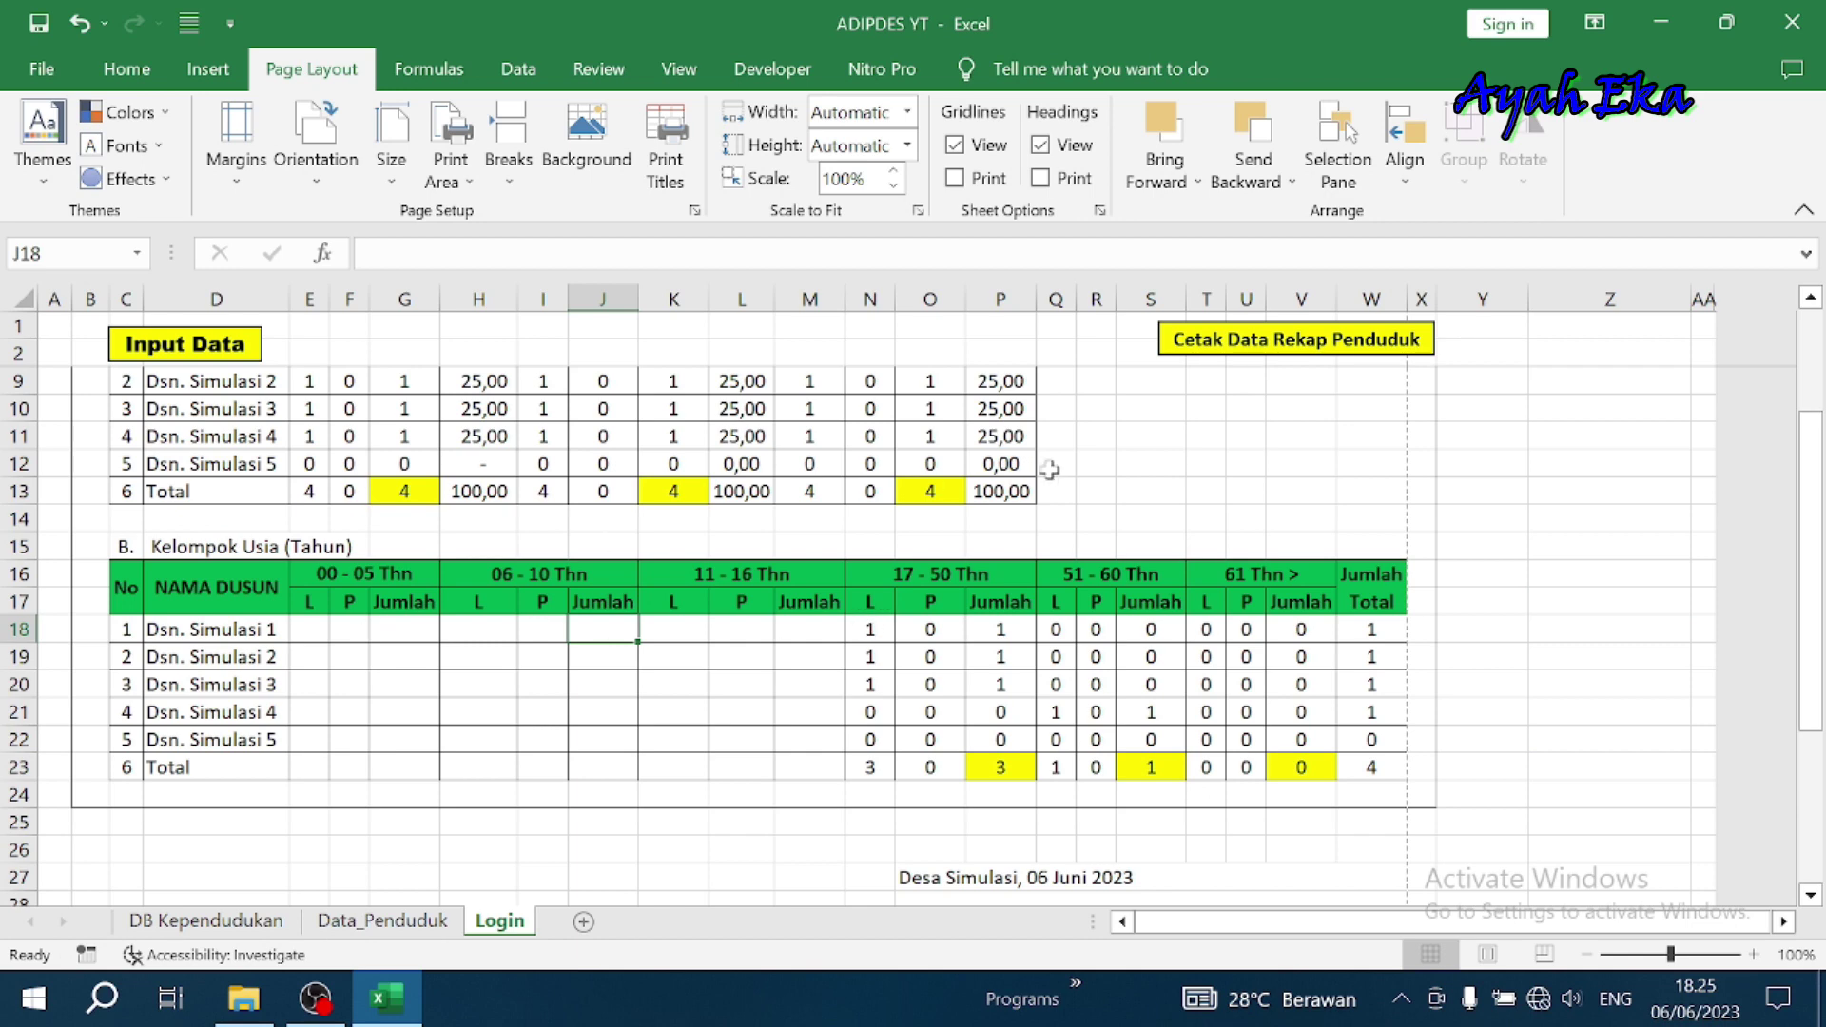
click(870, 628)
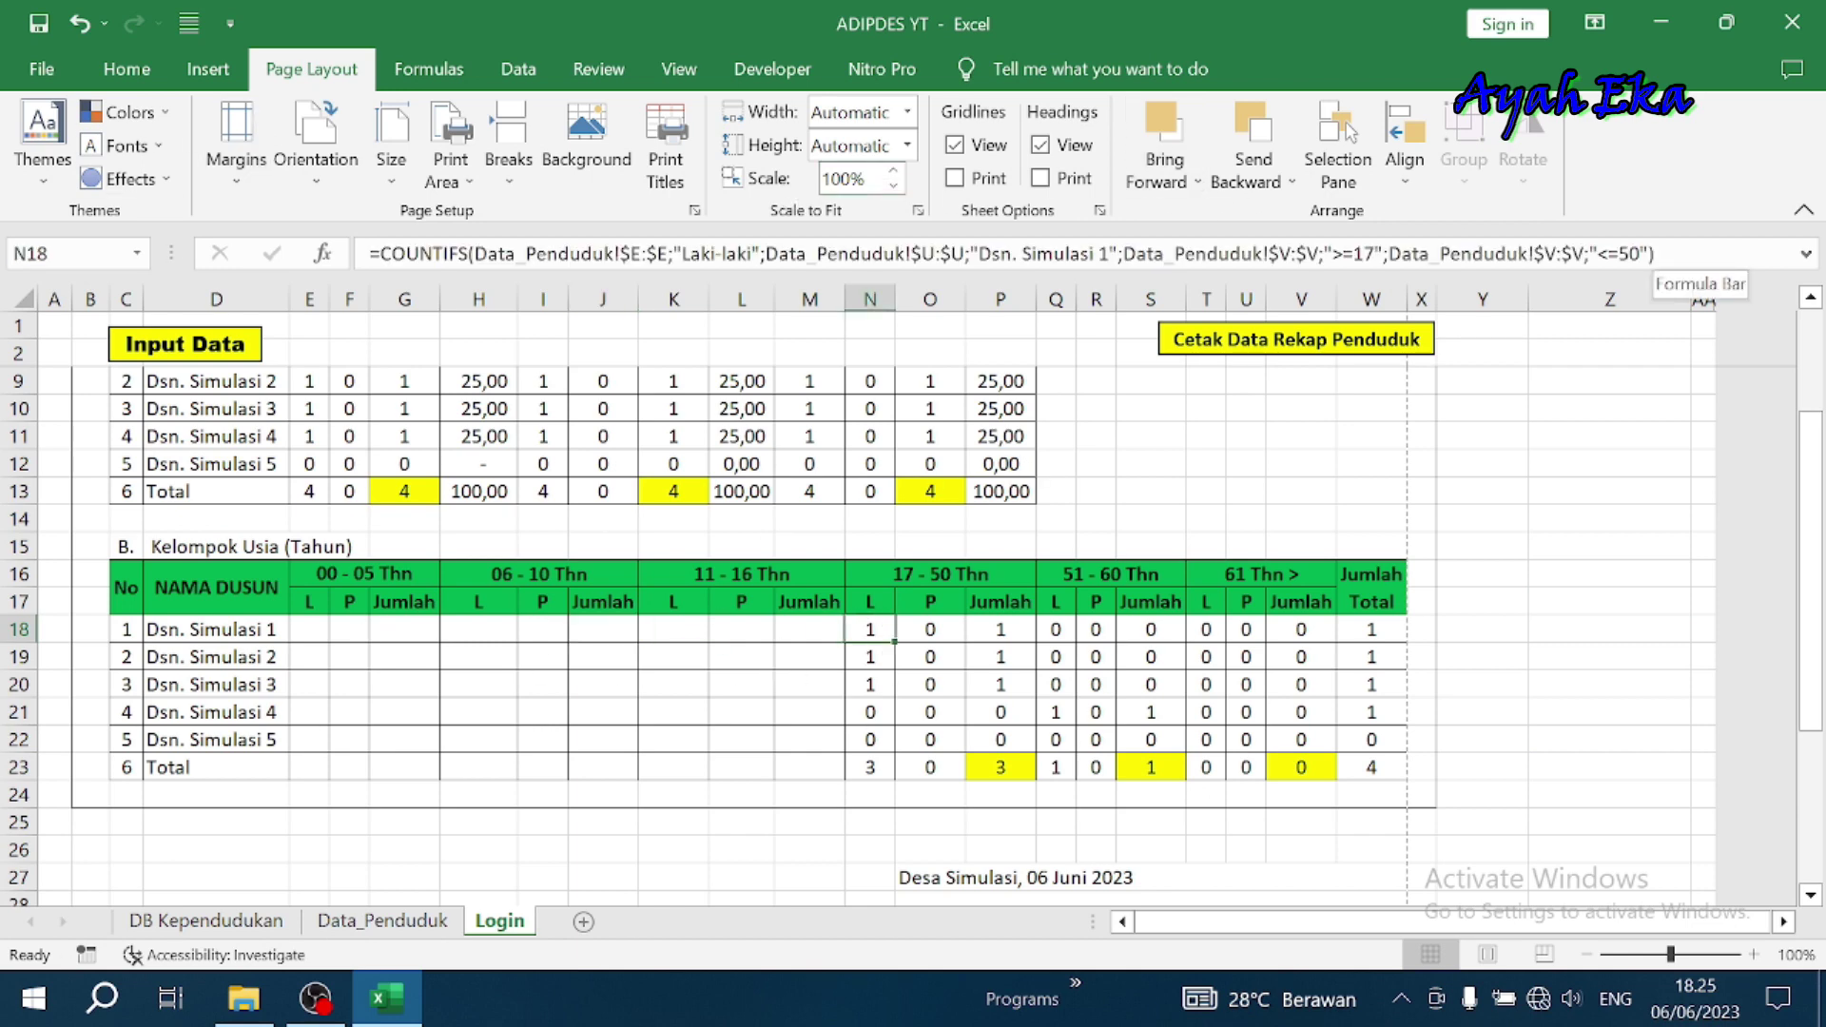
click(931, 643)
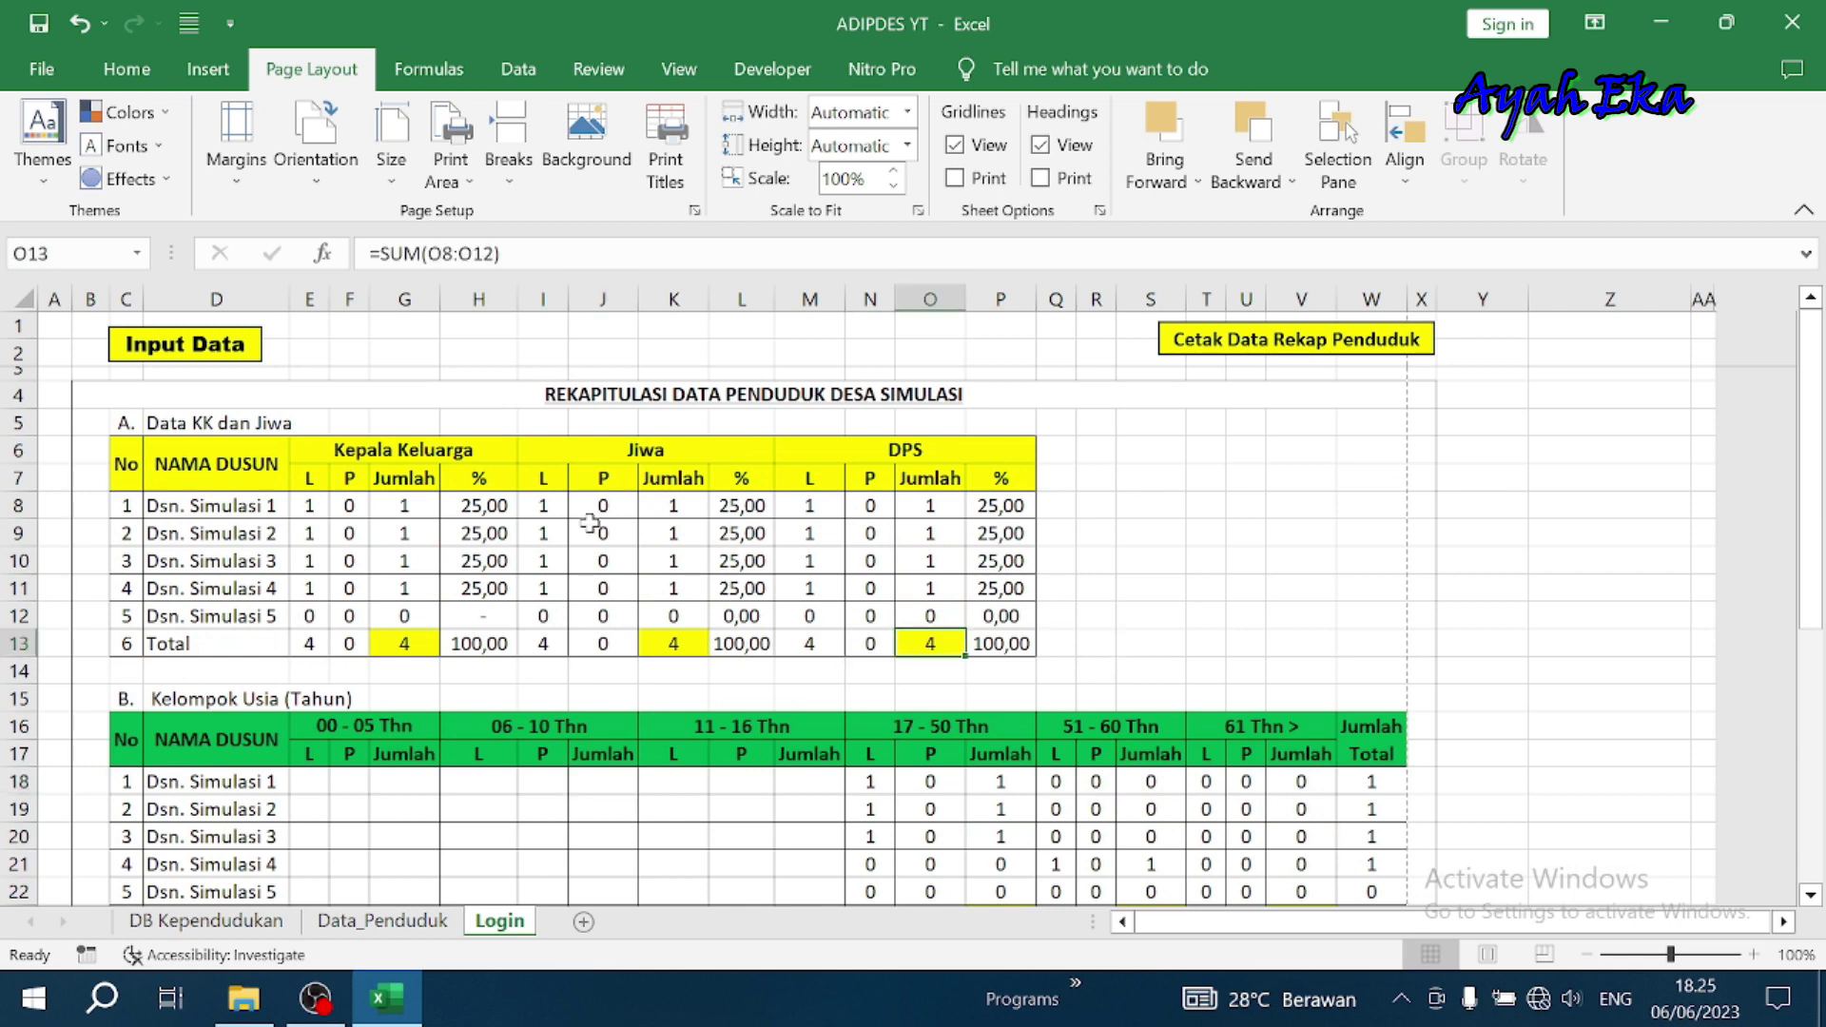
scroll(463, 444, down, 1)
scroll(463, 444, down, 3)
scroll(463, 444, down, 2)
scroll(463, 444, down, 3)
scroll(463, 444, up, 3)
scroll(464, 445, down, 1)
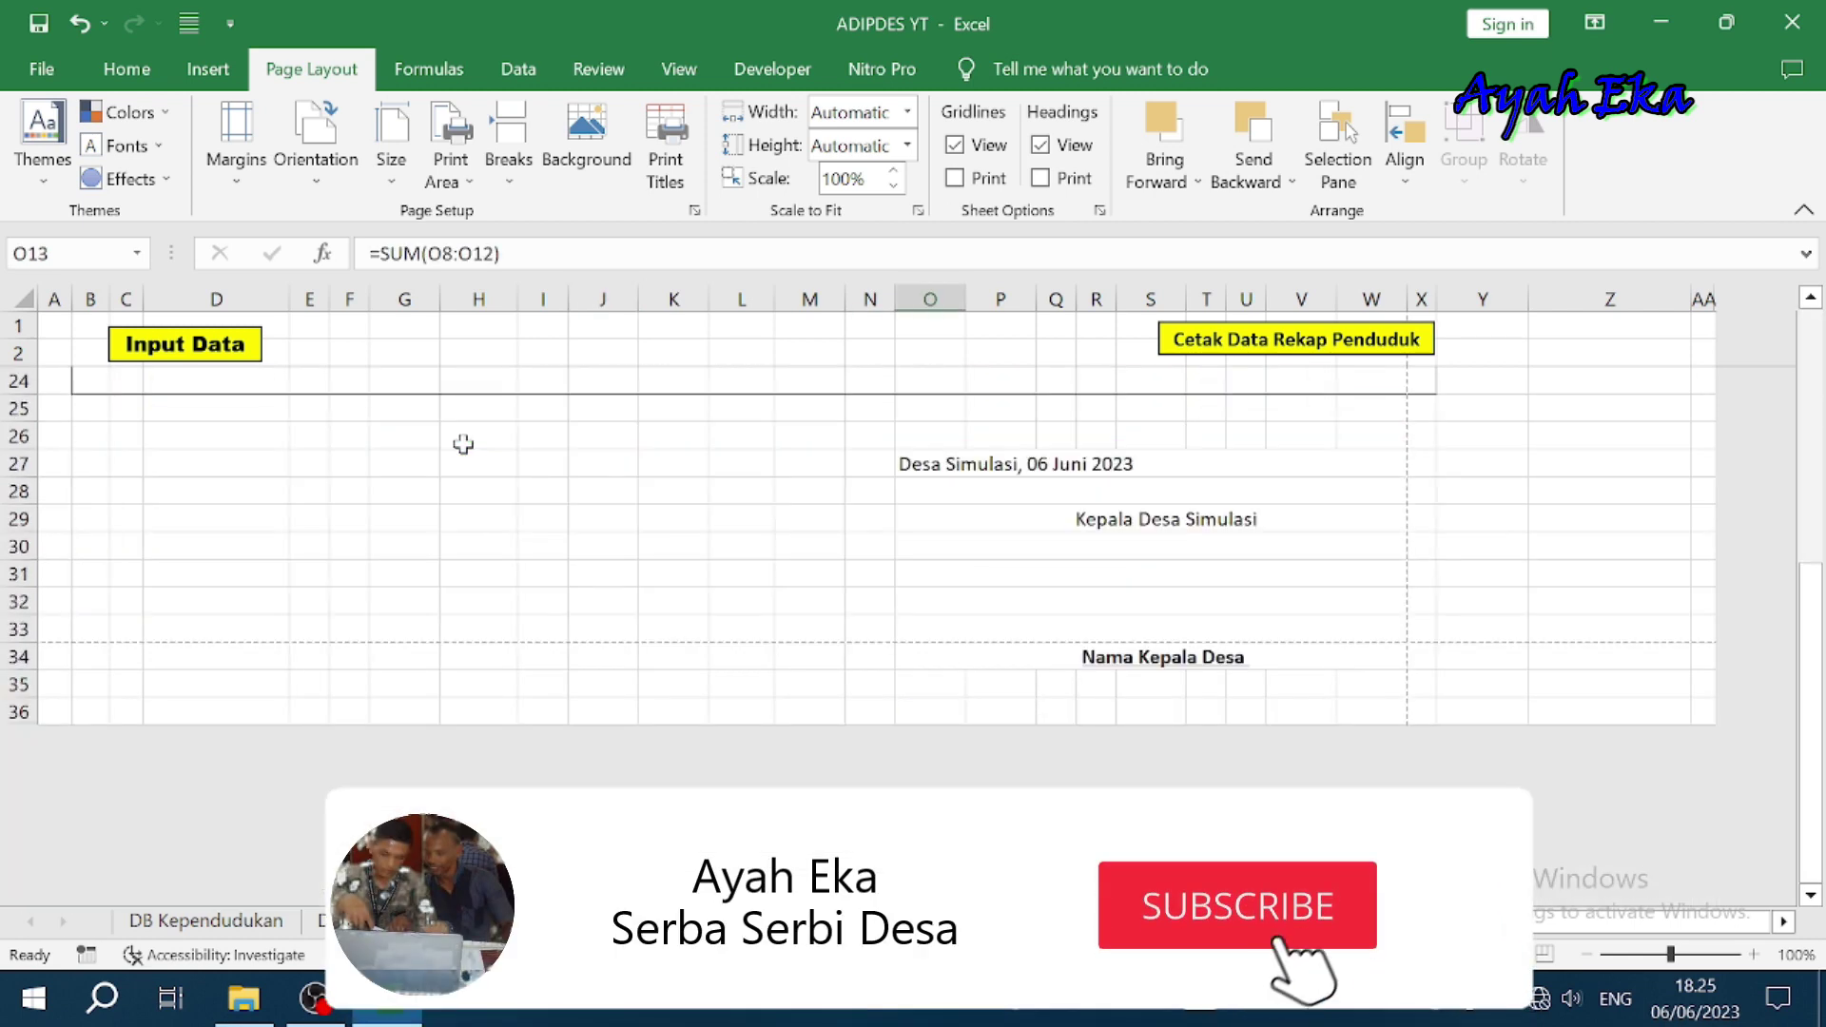
scroll(463, 444, up, 4)
scroll(476, 444, up, 3)
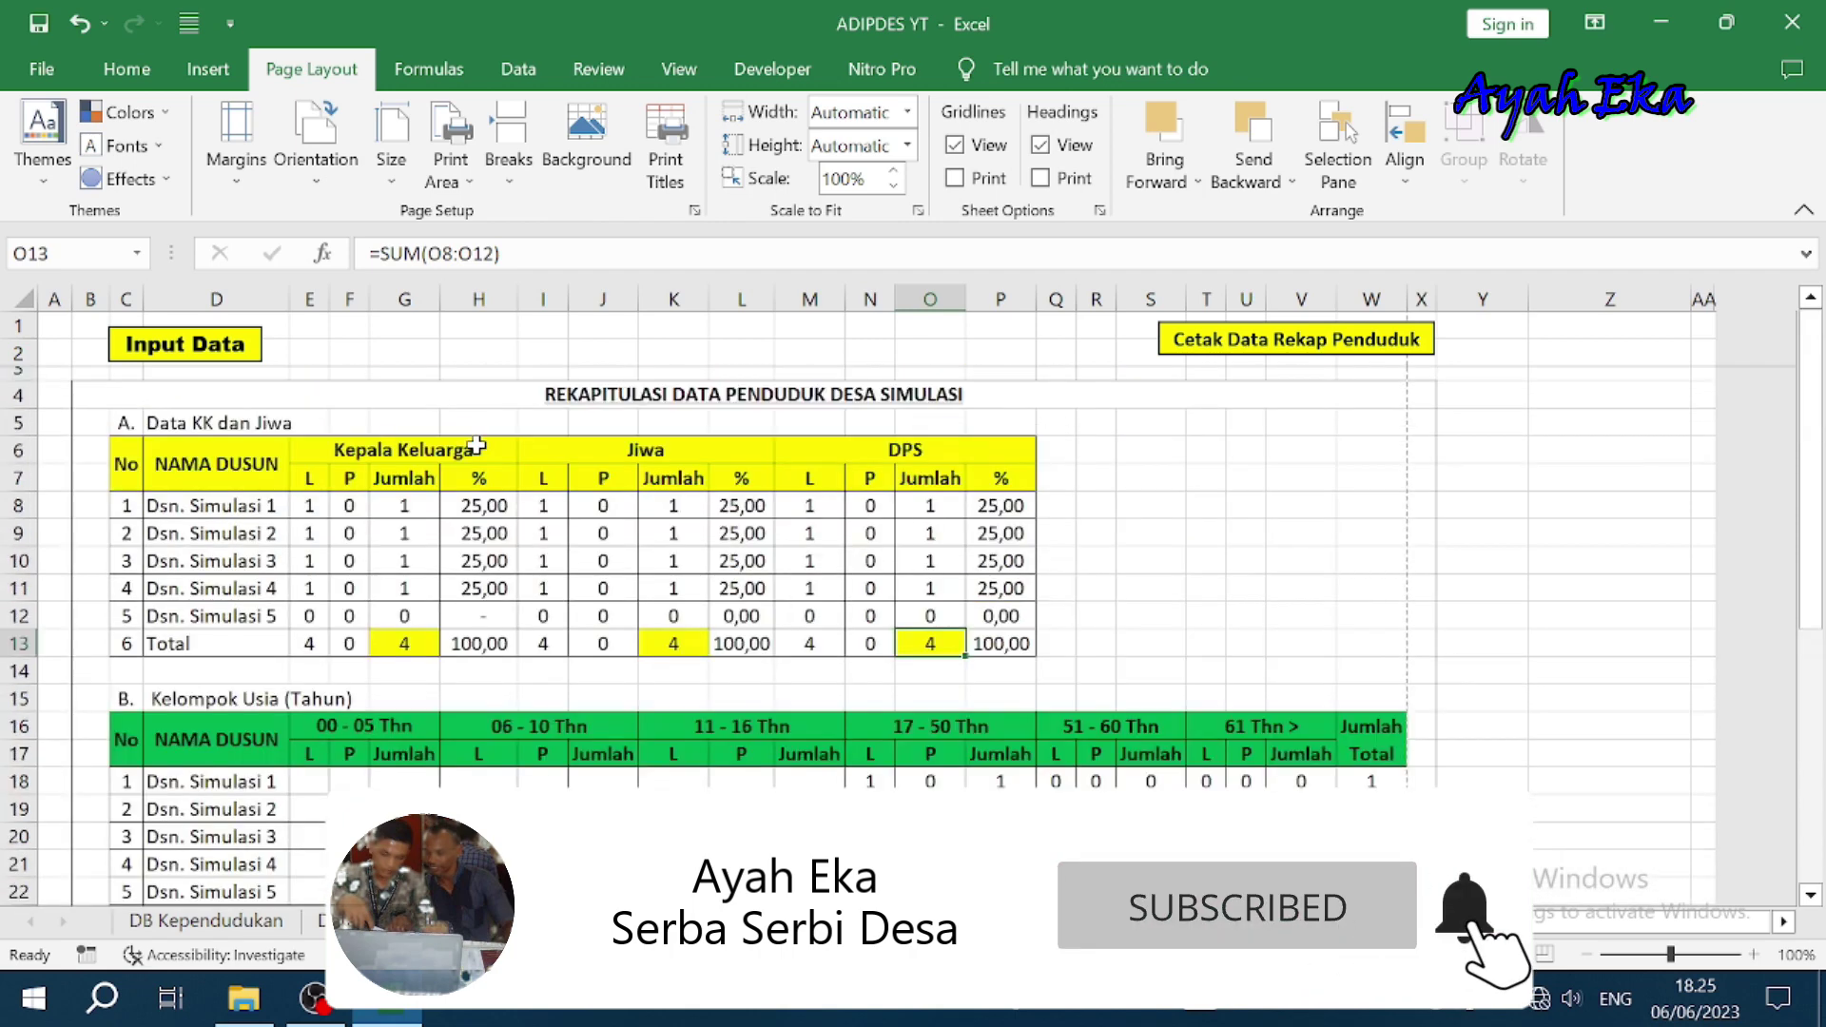
Drag column Z's border to shrink it to width 8, then select cell V7
click(1647, 294)
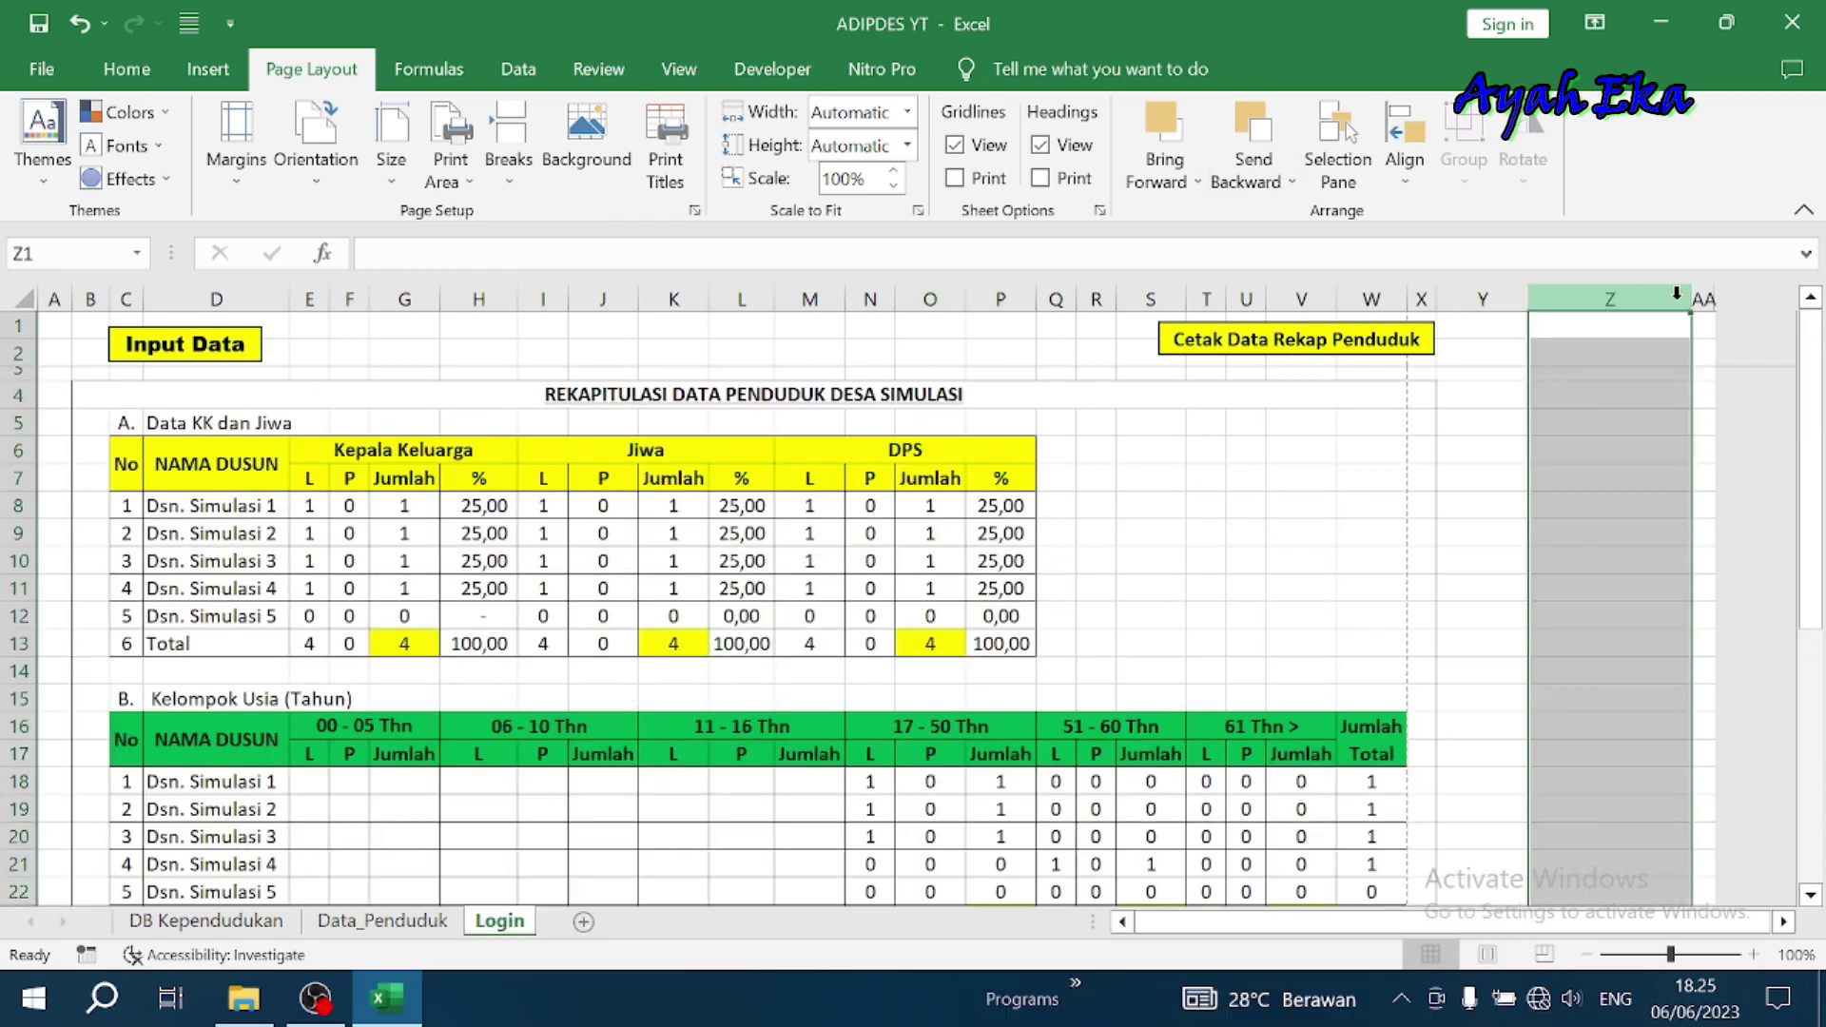
drag(1672, 293, 1655, 299)
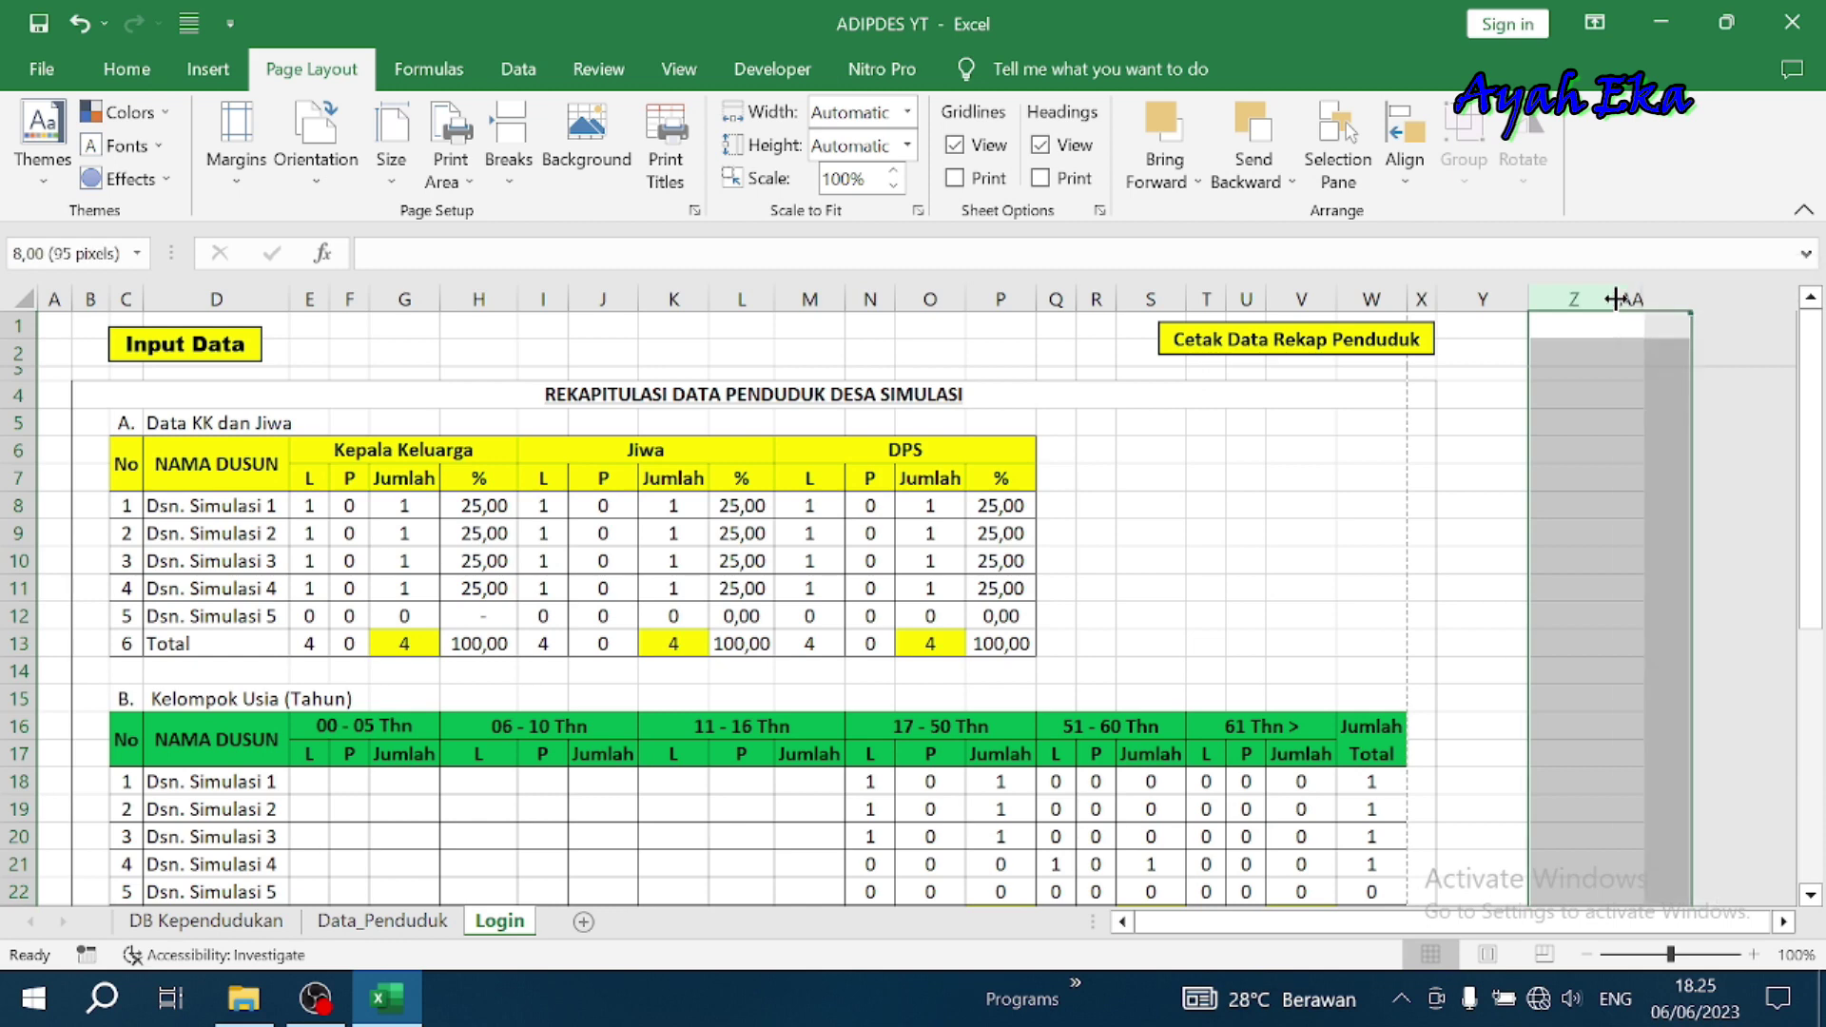
drag(1615, 299, 1586, 298)
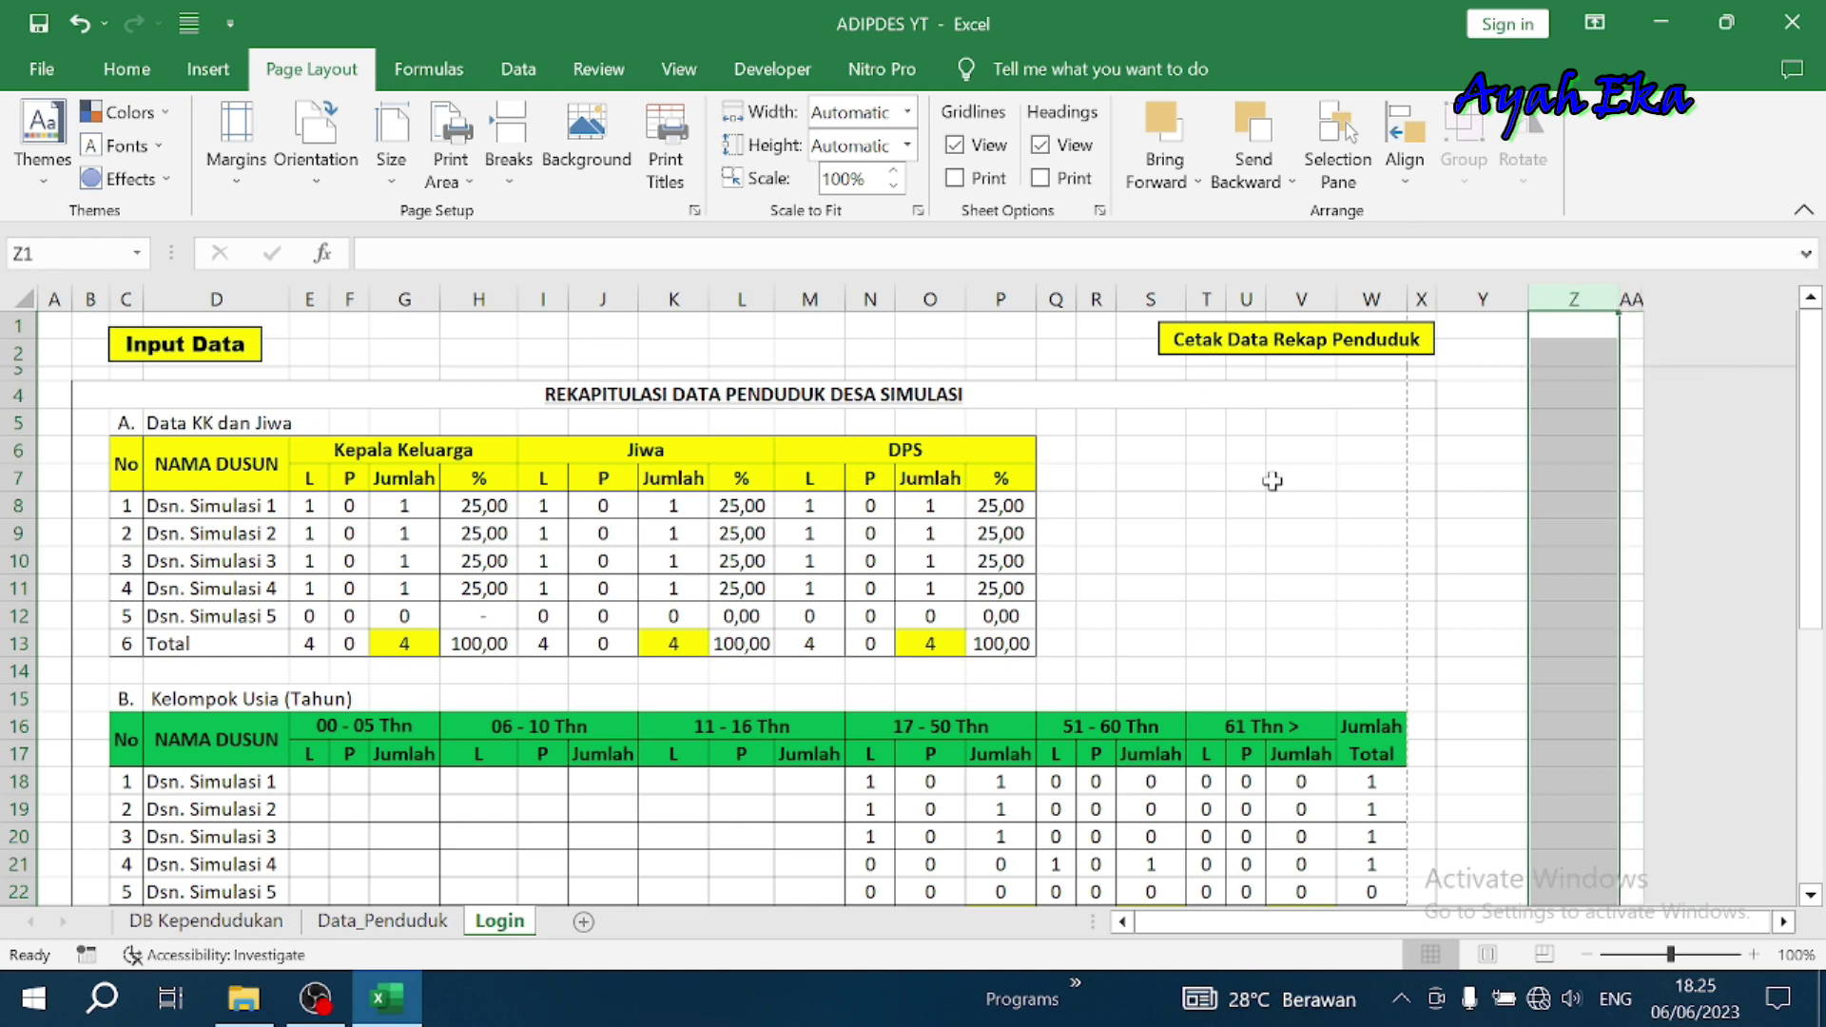
click(1275, 480)
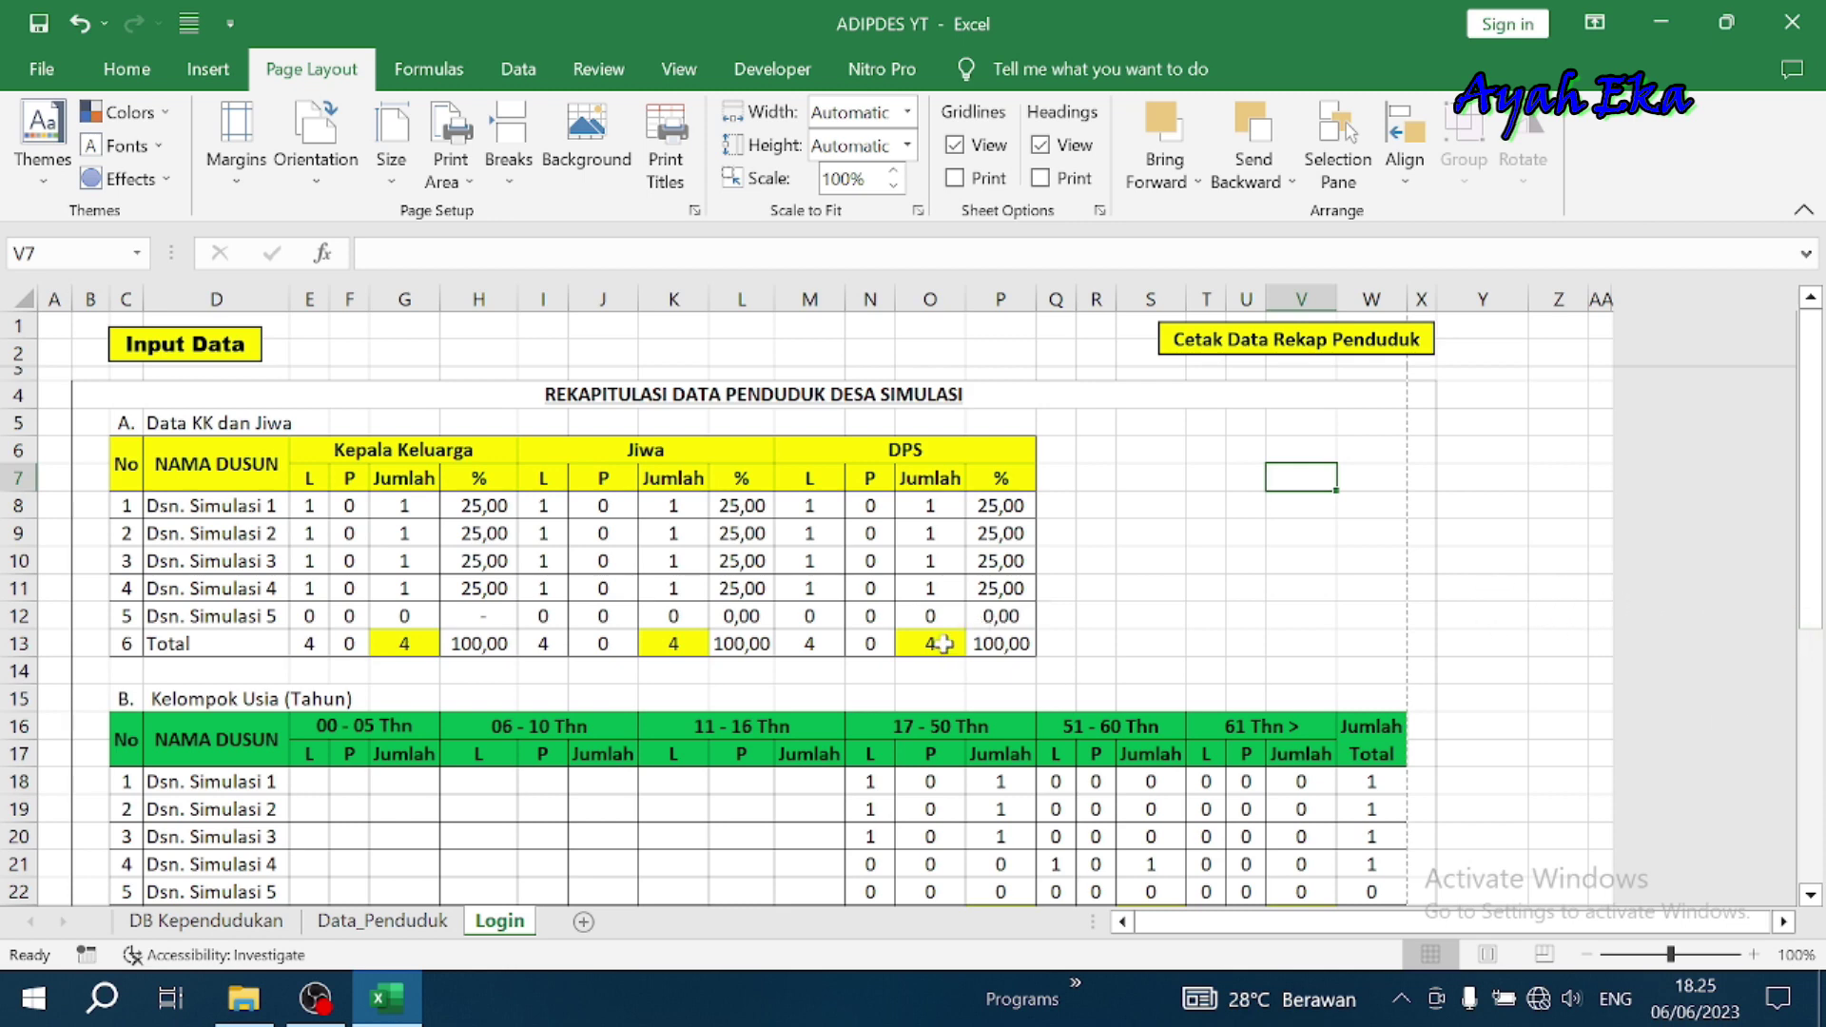
scroll(1108, 620, down, 1)
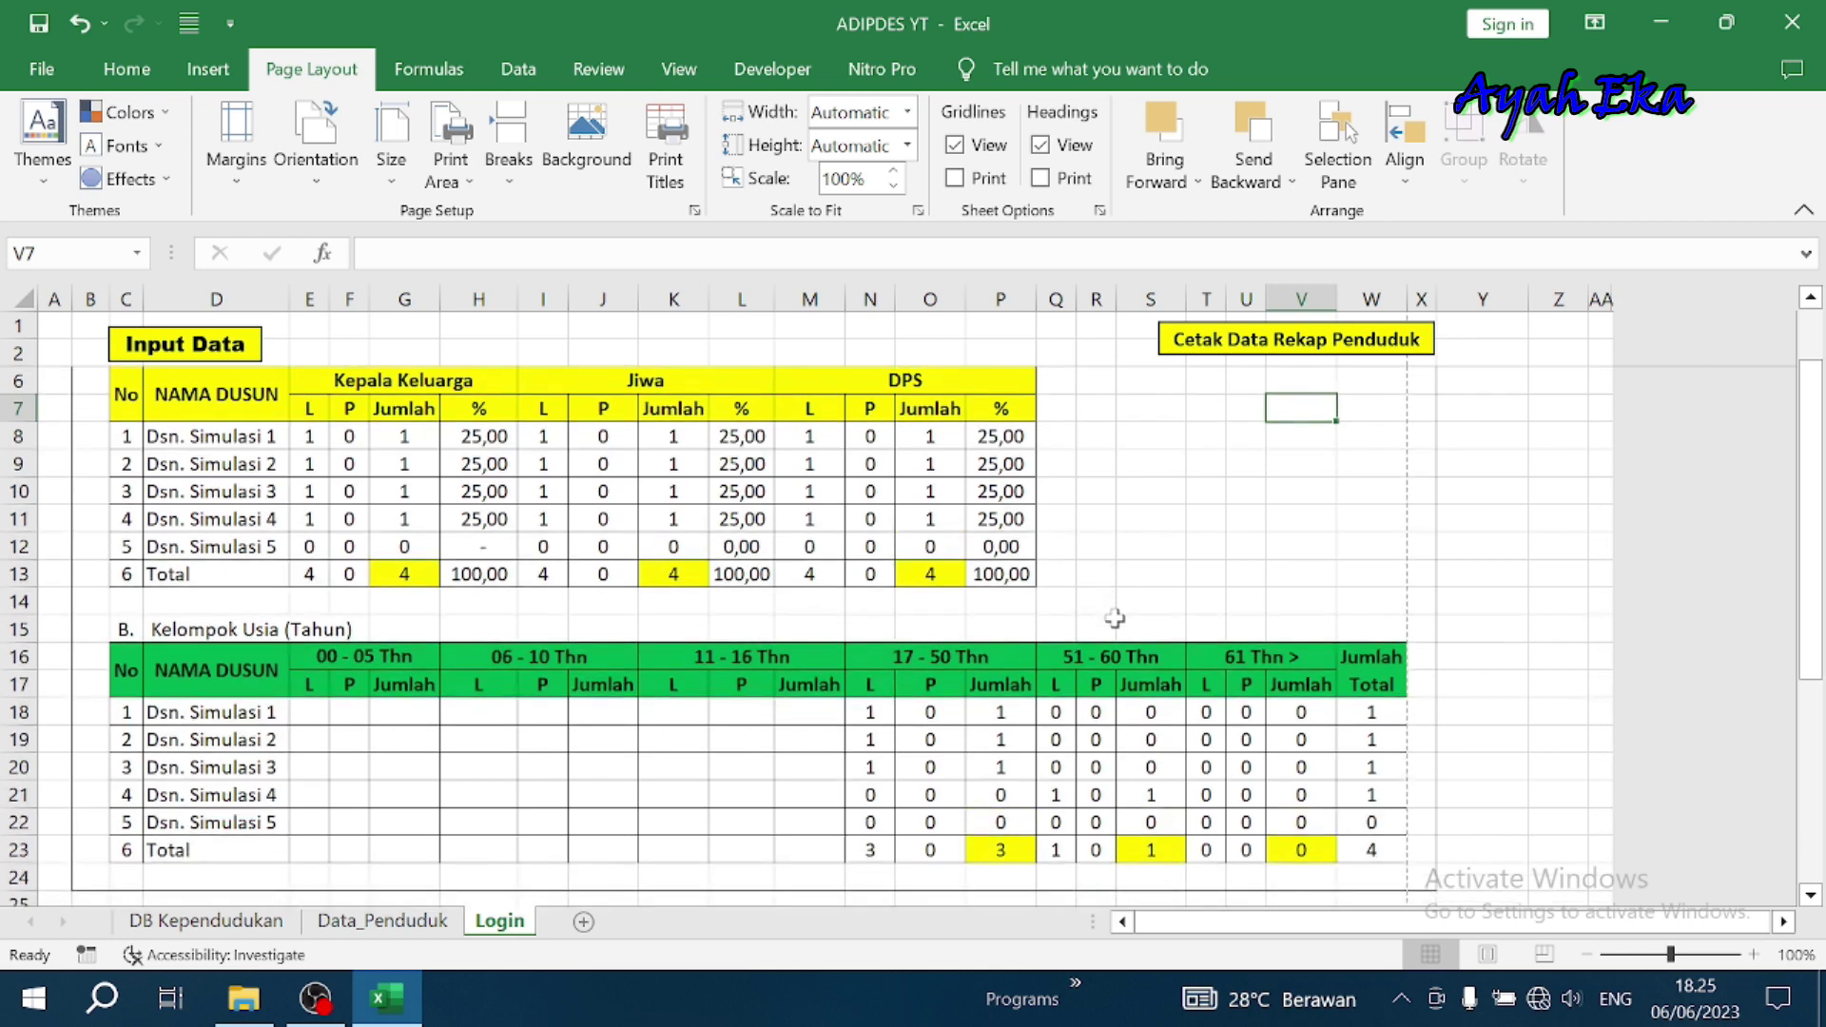